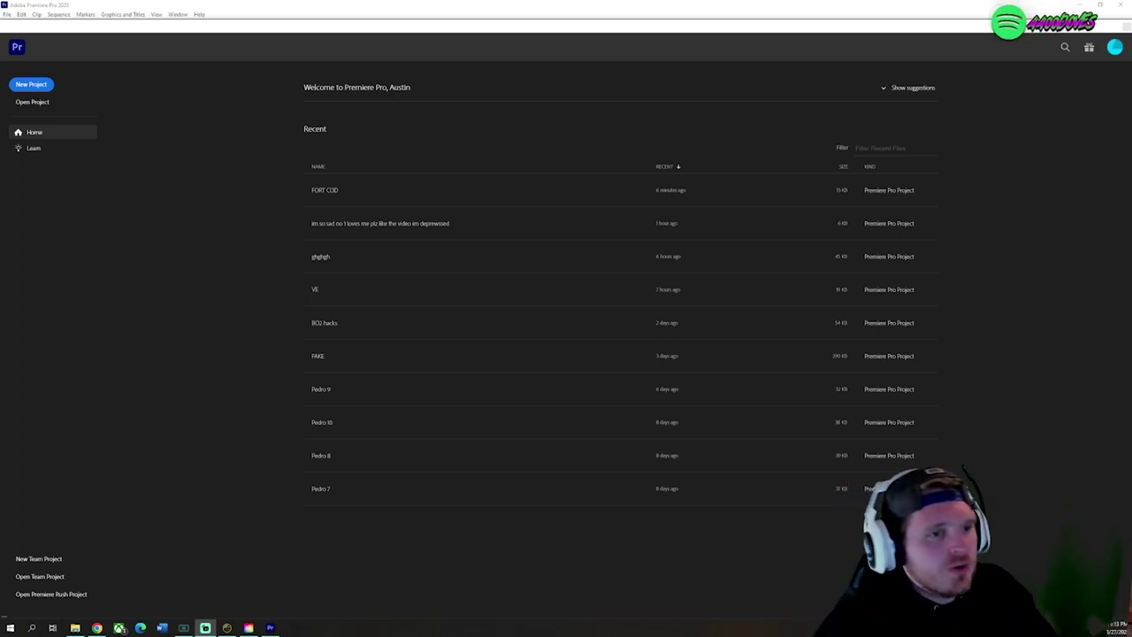
# Step: Create a new project named NEW VIDEO, keeping the RAW project files folder as its location
pyautogui.click(34, 84)
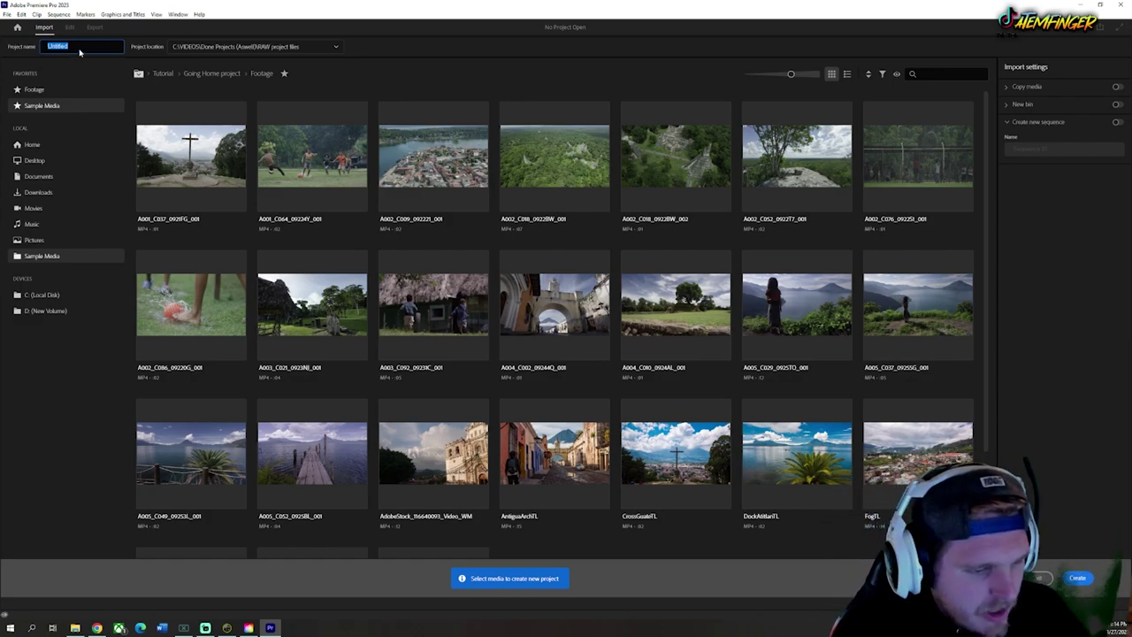
pyautogui.write('NEW VIDE')
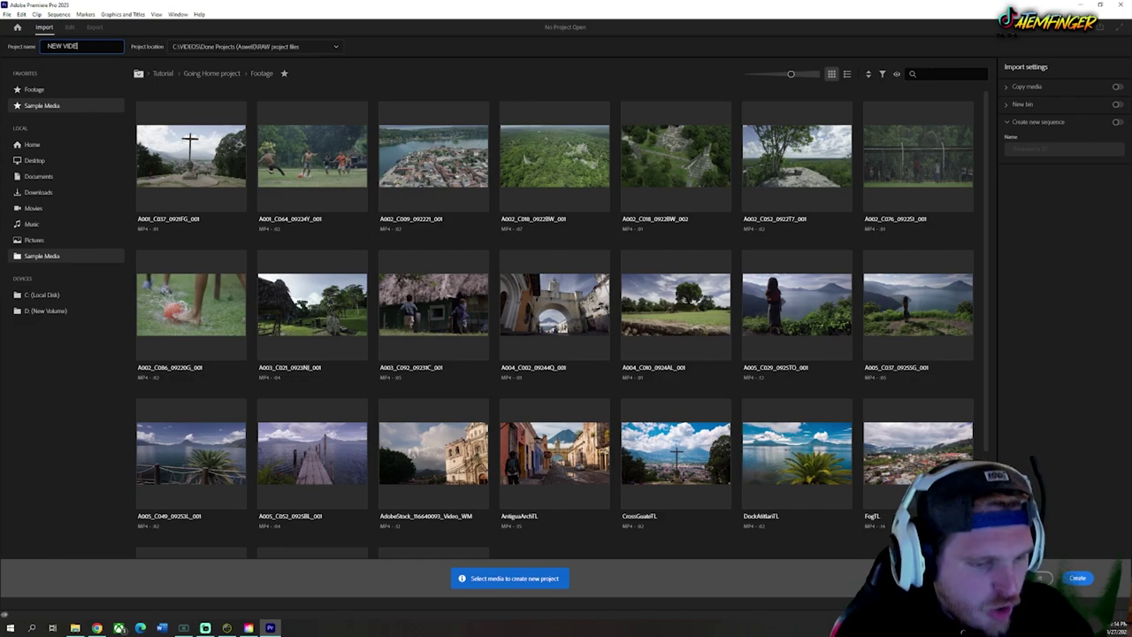
pyautogui.write('O')
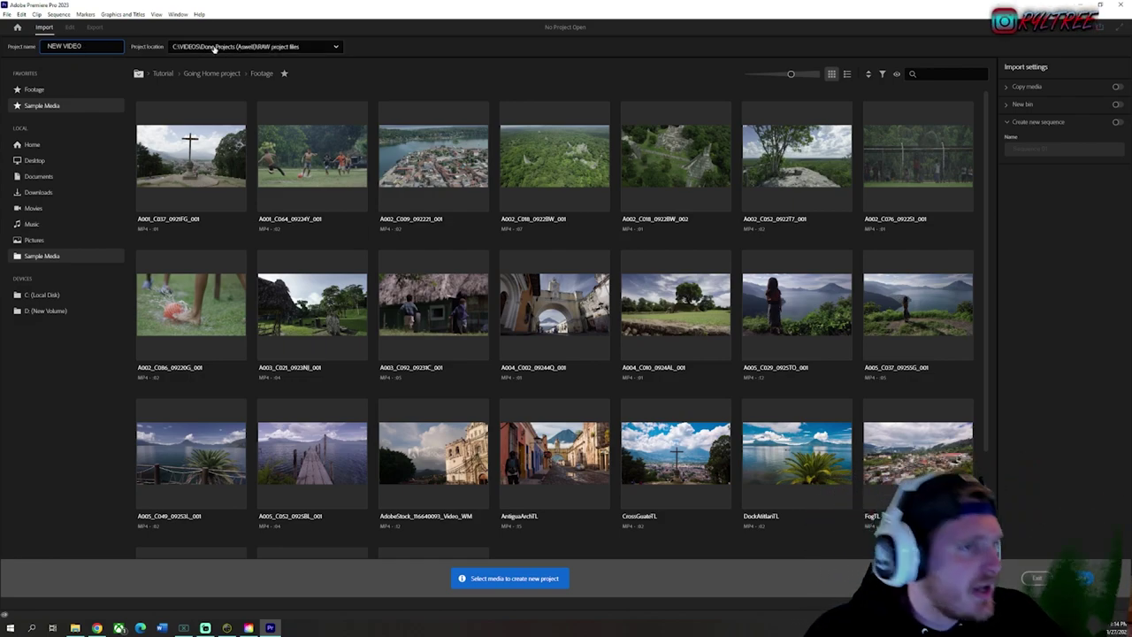
pyautogui.click(335, 47)
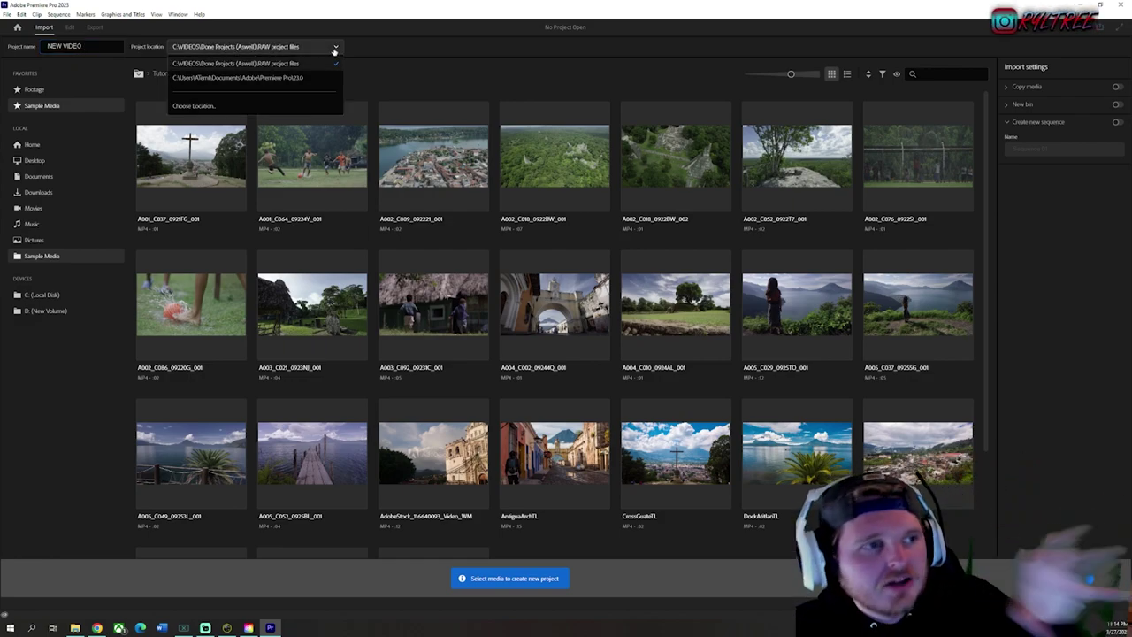
pyautogui.click(334, 49)
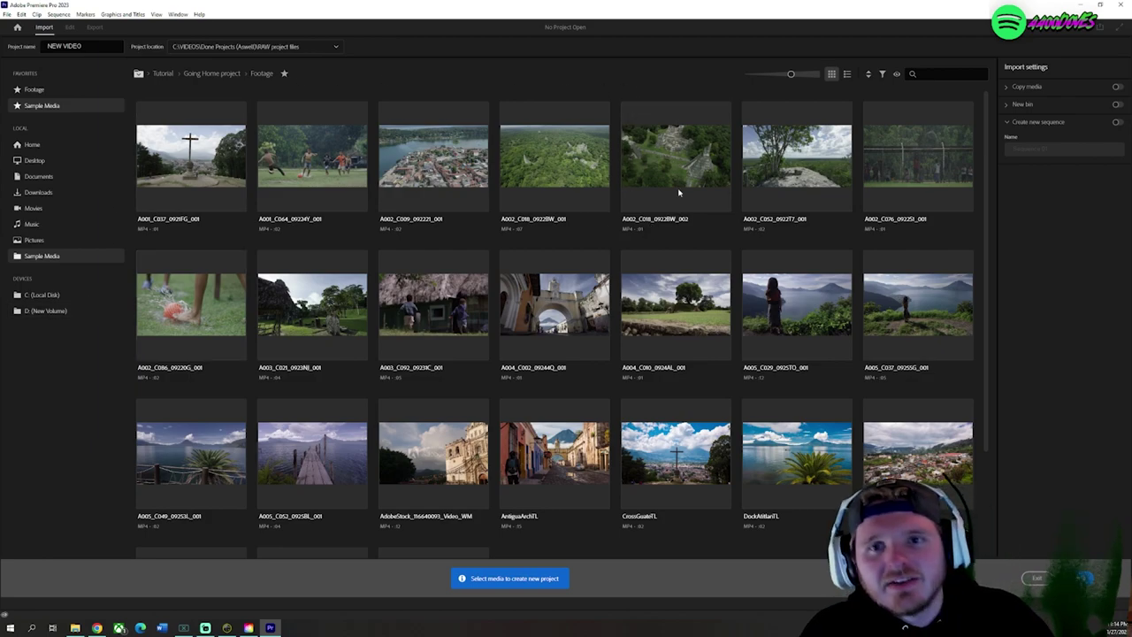
pyautogui.click(1006, 123)
pyautogui.click(1006, 123)
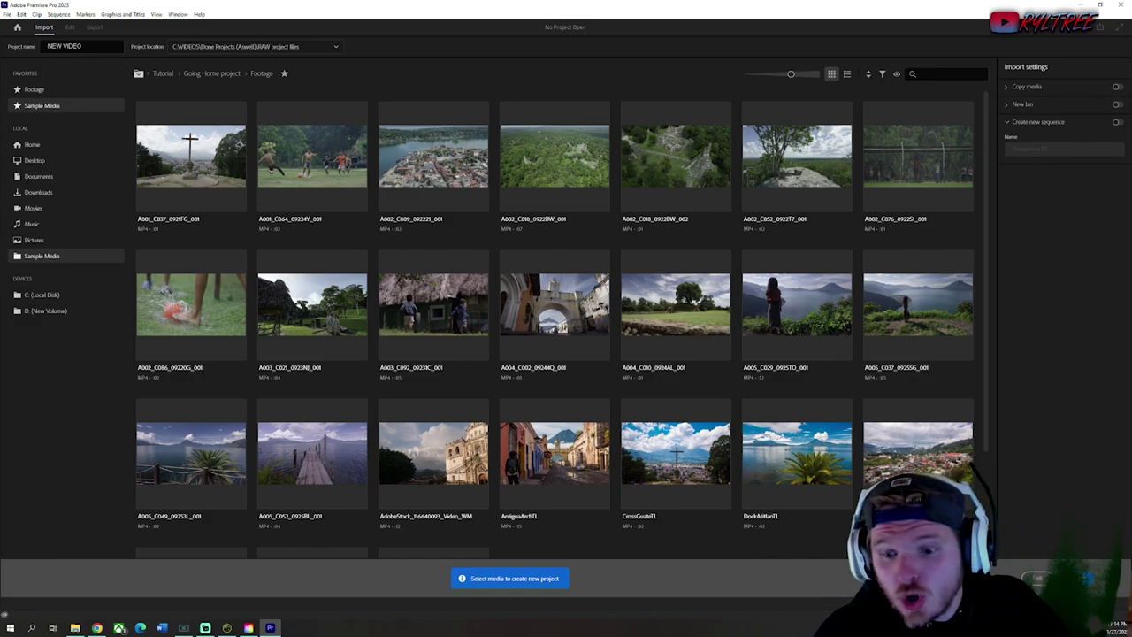
pyautogui.click(1039, 578)
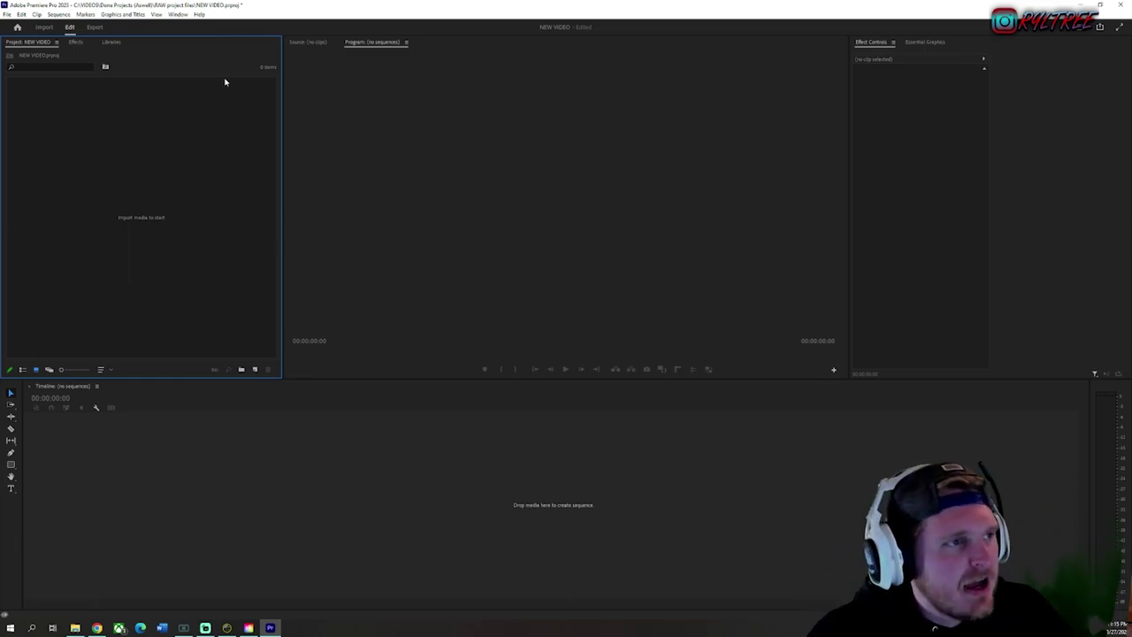
pyautogui.click(157, 15)
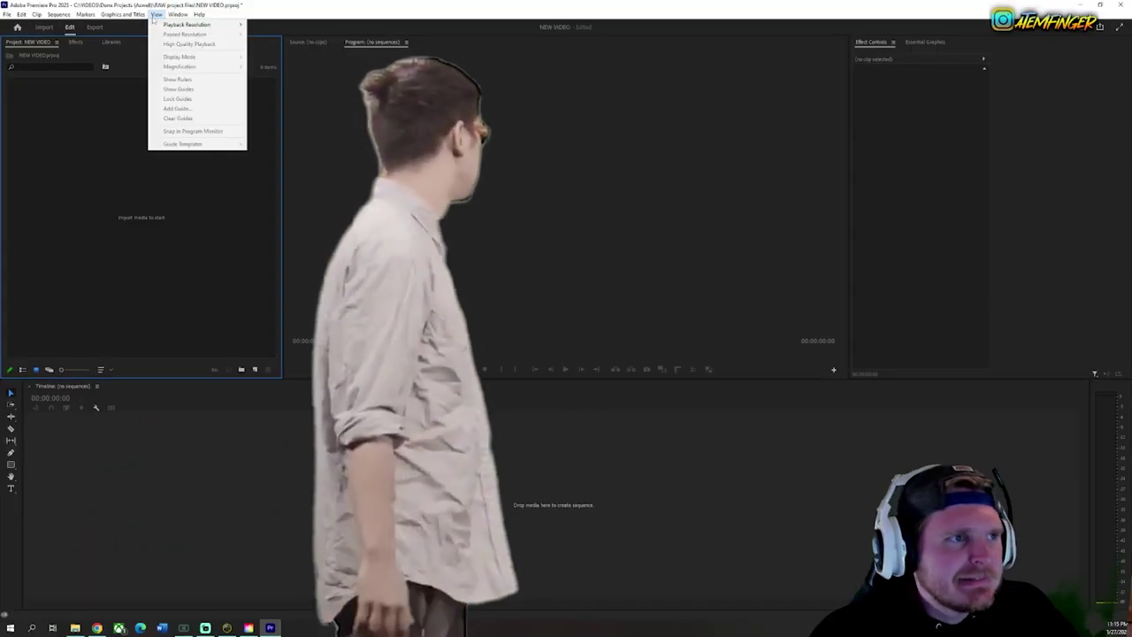
pyautogui.moveTo(176, 16)
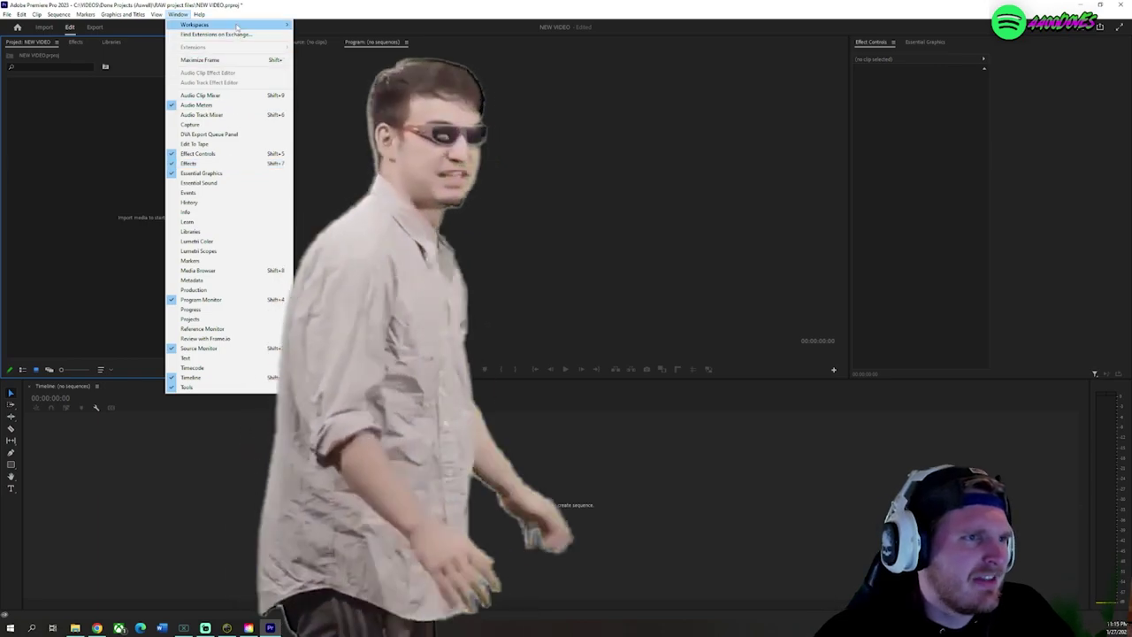
pyautogui.moveTo(283, 26)
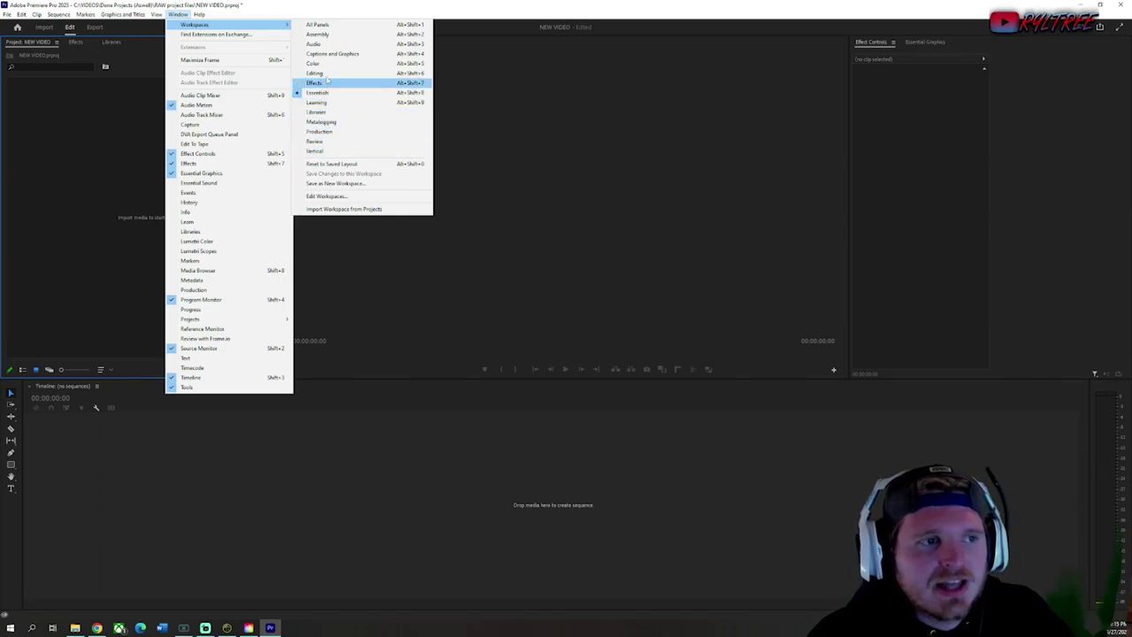
pyautogui.click(493, 230)
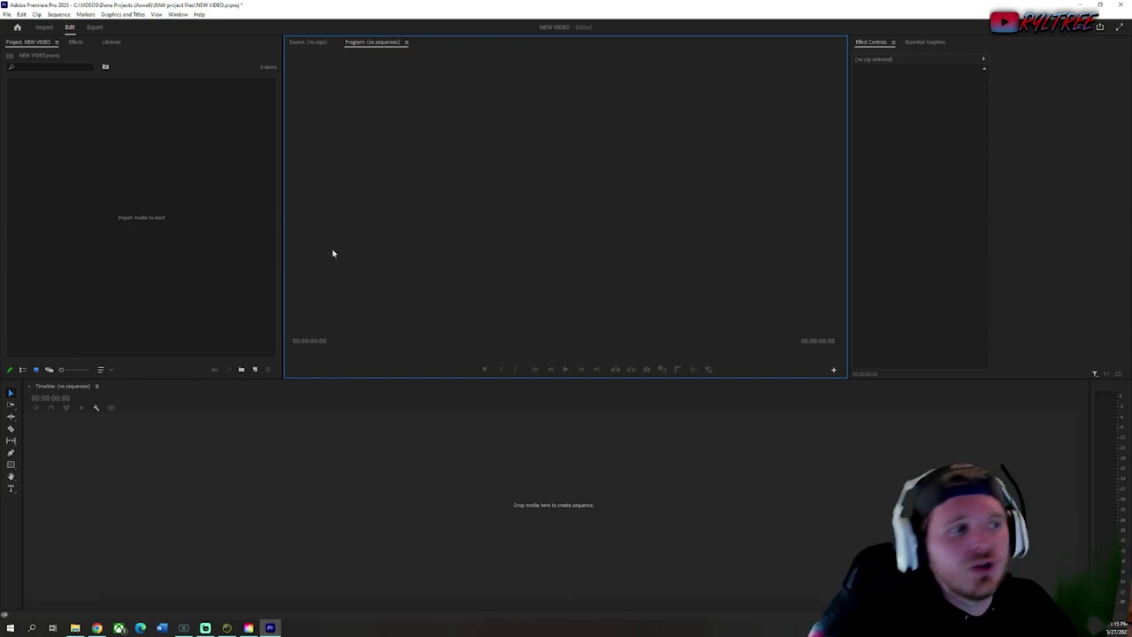
pyautogui.rightClick(142, 206)
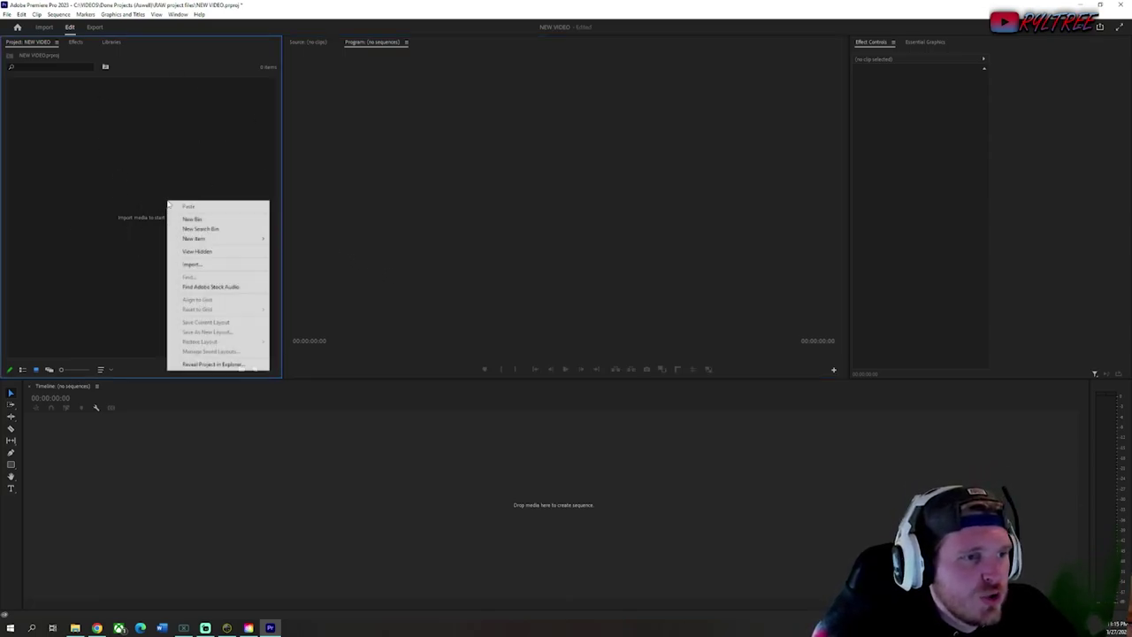
pyautogui.click(101, 151)
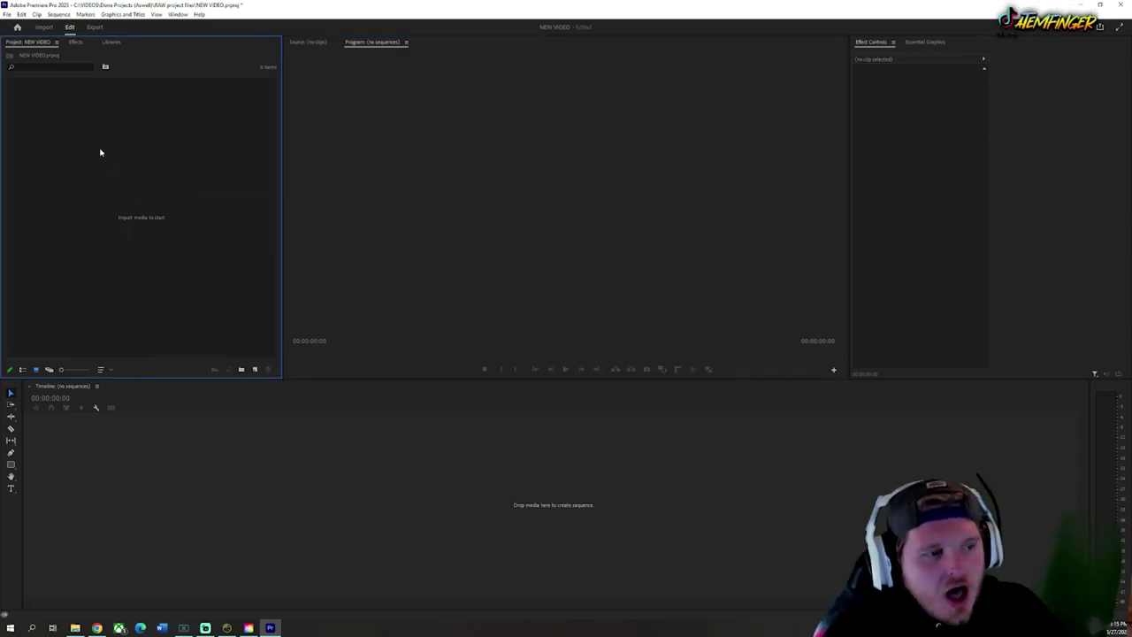
pyautogui.click(499, 529)
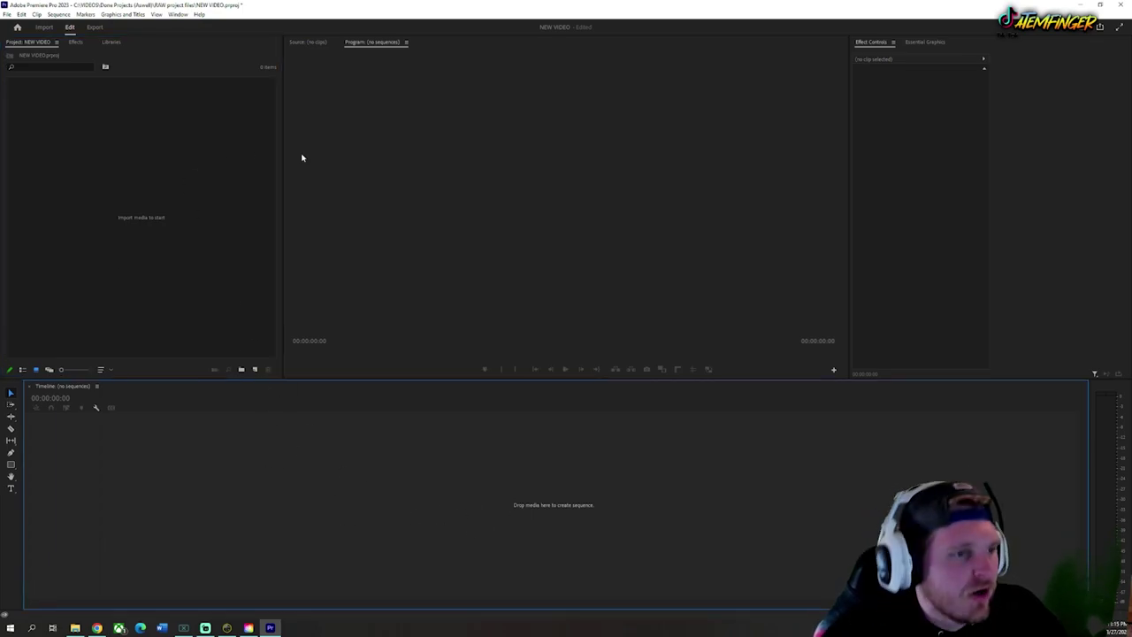
# Step: Start a new sequence from the project area and select the 1440p preset in the Custom presets
pyautogui.rightClick(170, 182)
pyautogui.moveTo(230, 219)
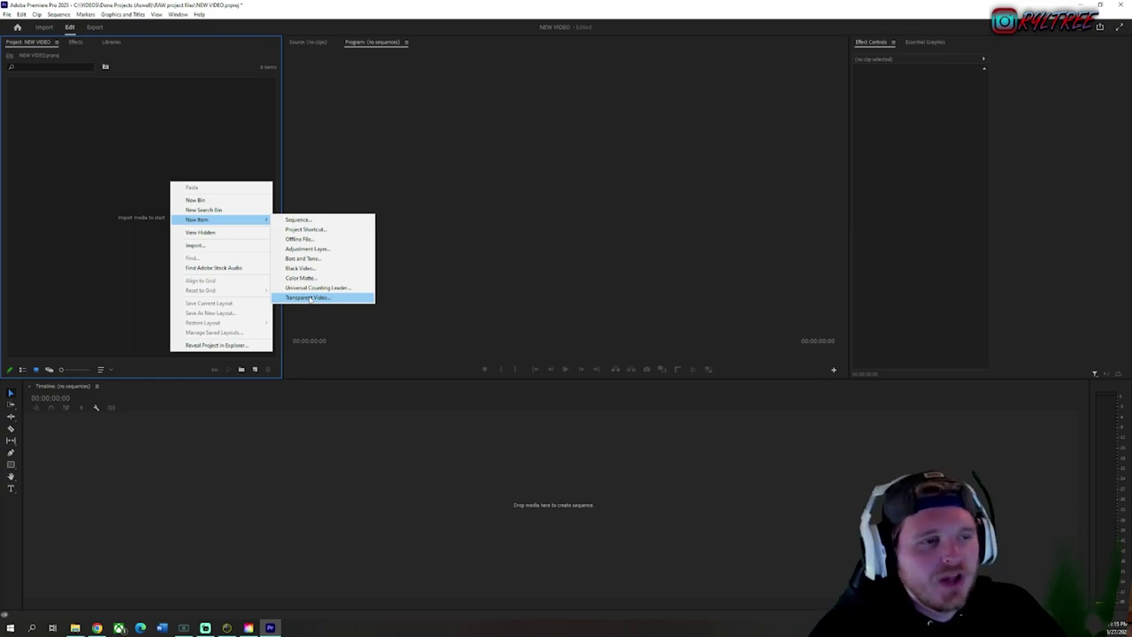
pyautogui.click(312, 220)
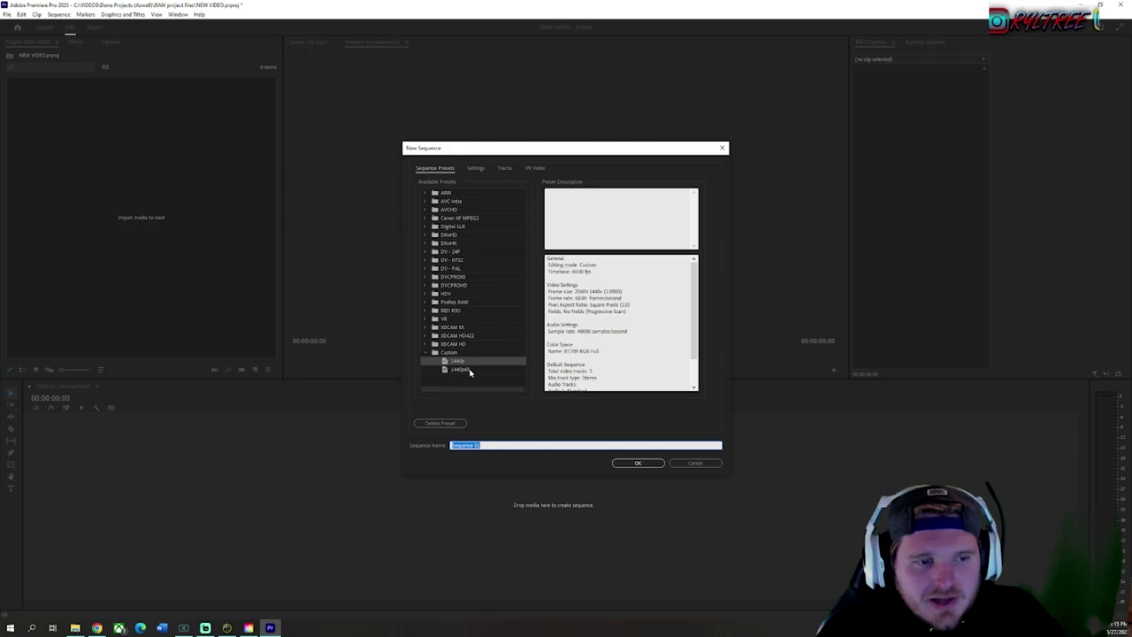
pyautogui.click(469, 368)
pyautogui.click(474, 361)
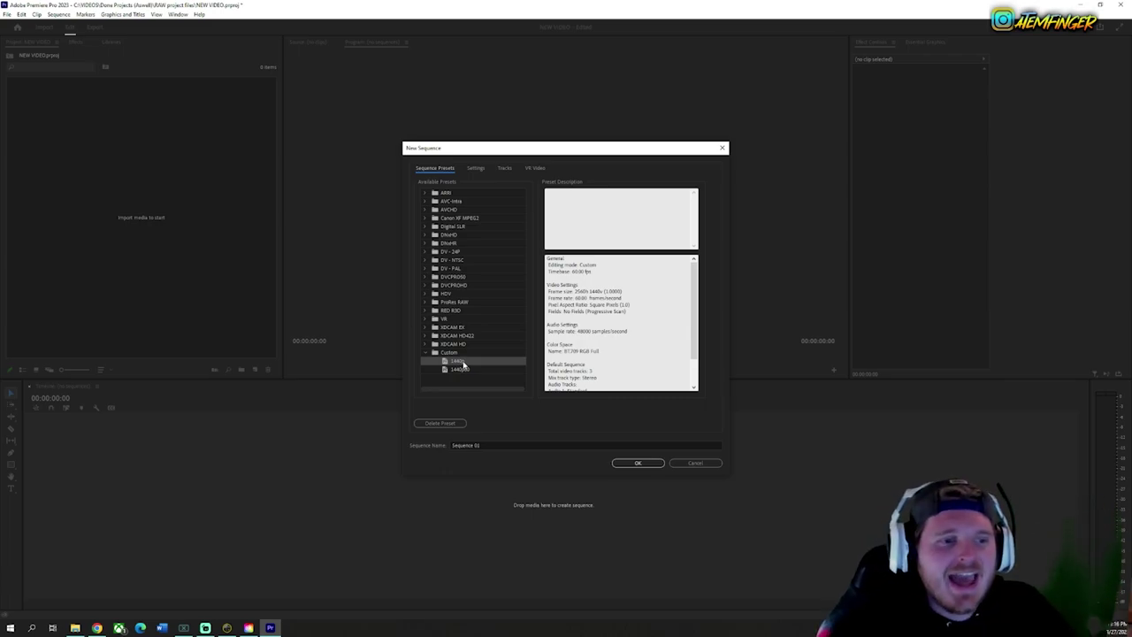
pyautogui.click(458, 371)
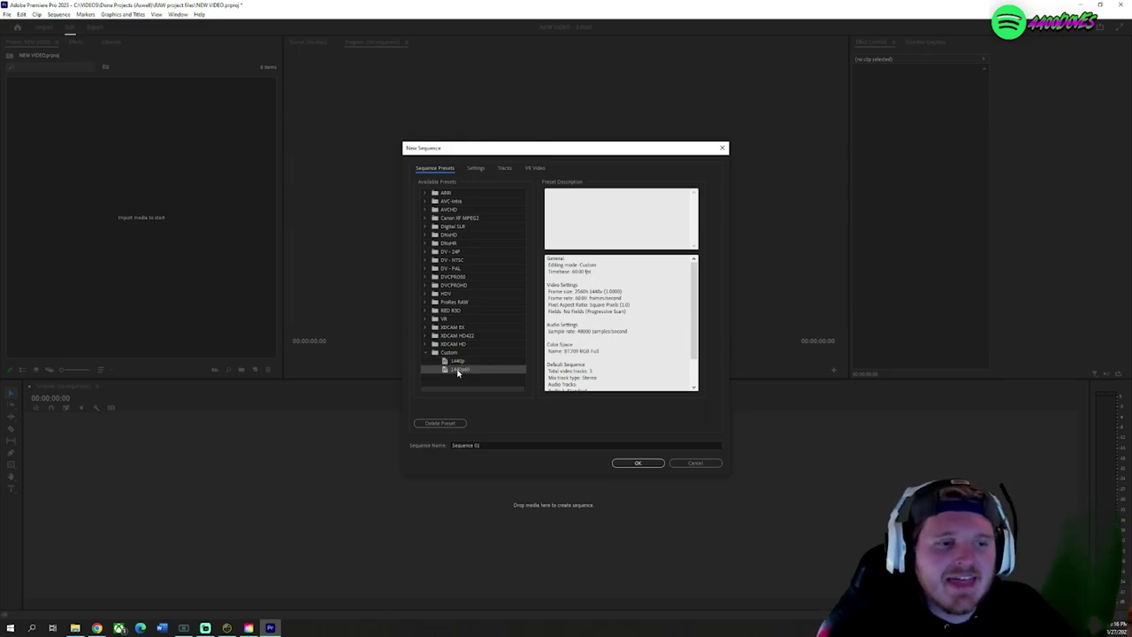
pyautogui.click(456, 362)
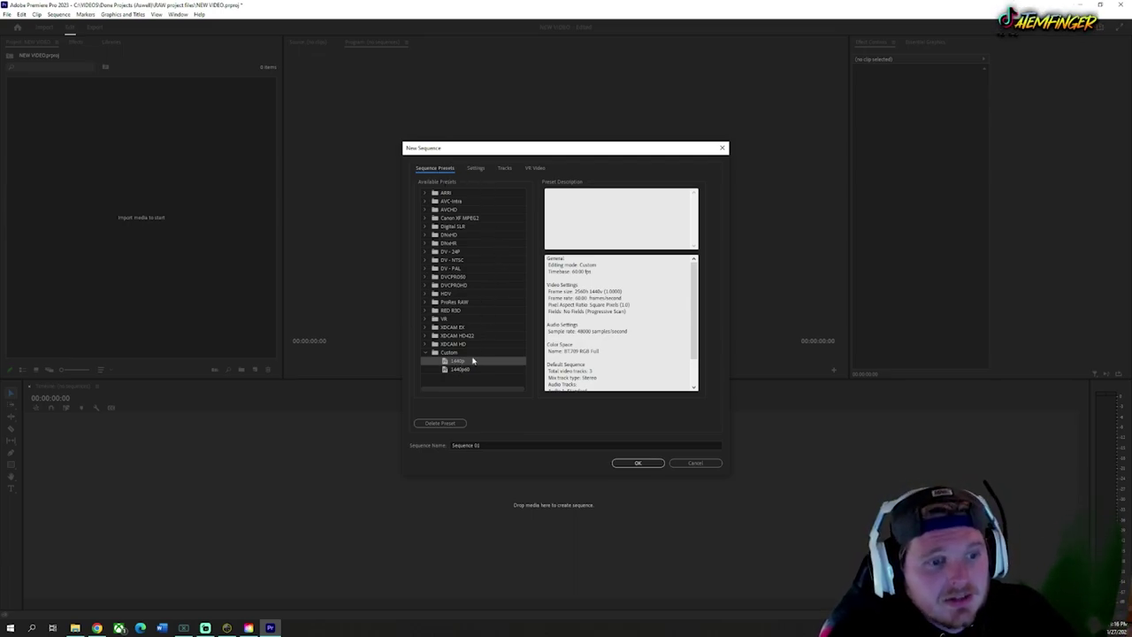
pyautogui.click(425, 353)
pyautogui.click(425, 353)
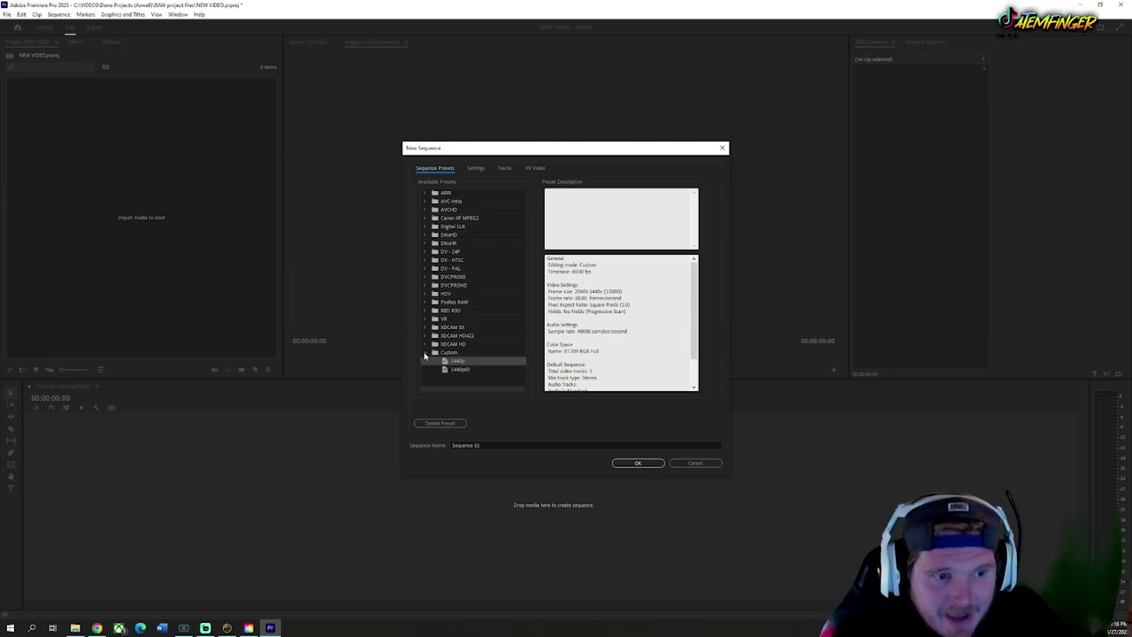
pyautogui.click(425, 353)
pyautogui.click(425, 353)
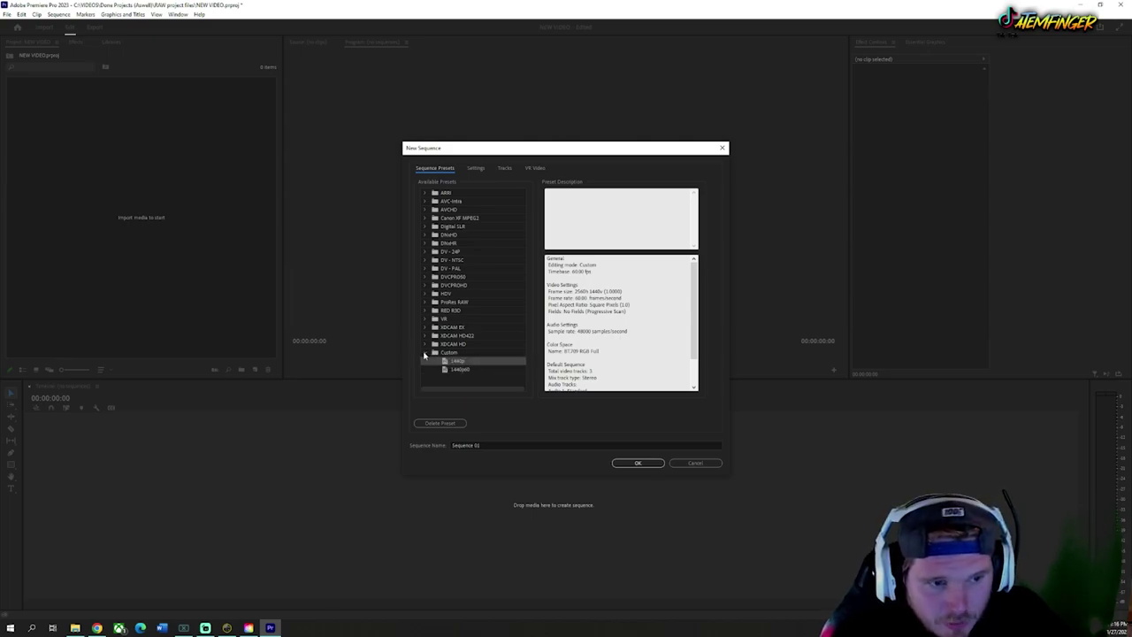
# Step: Review the new sequence's settings and the available editing modes, leaving the editing mode on Custom
pyautogui.click(476, 169)
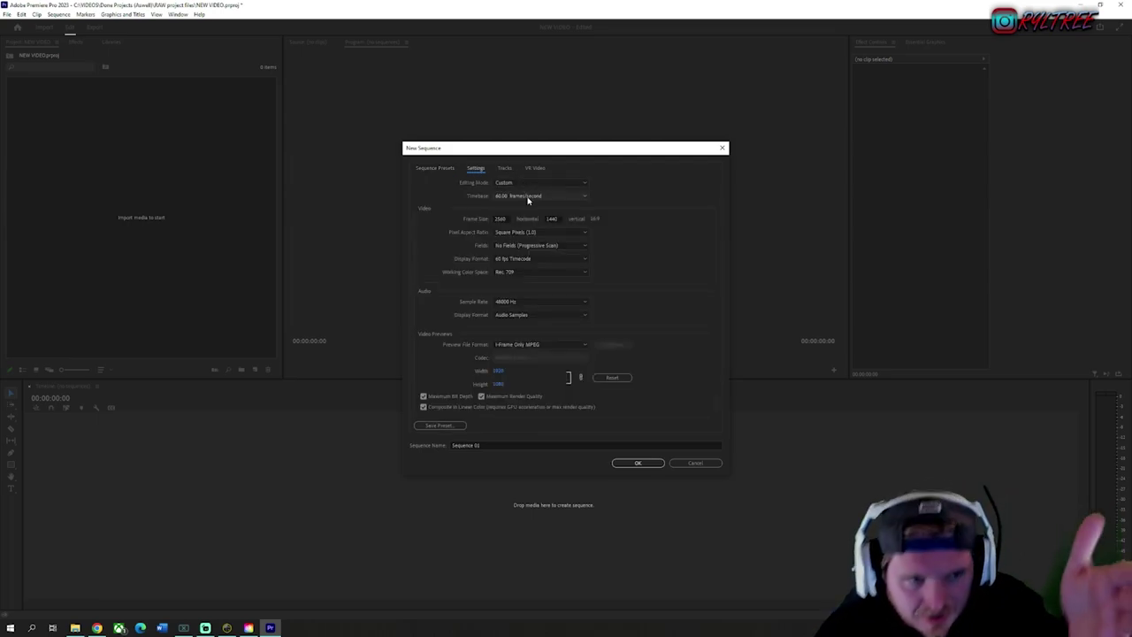
pyautogui.click(435, 168)
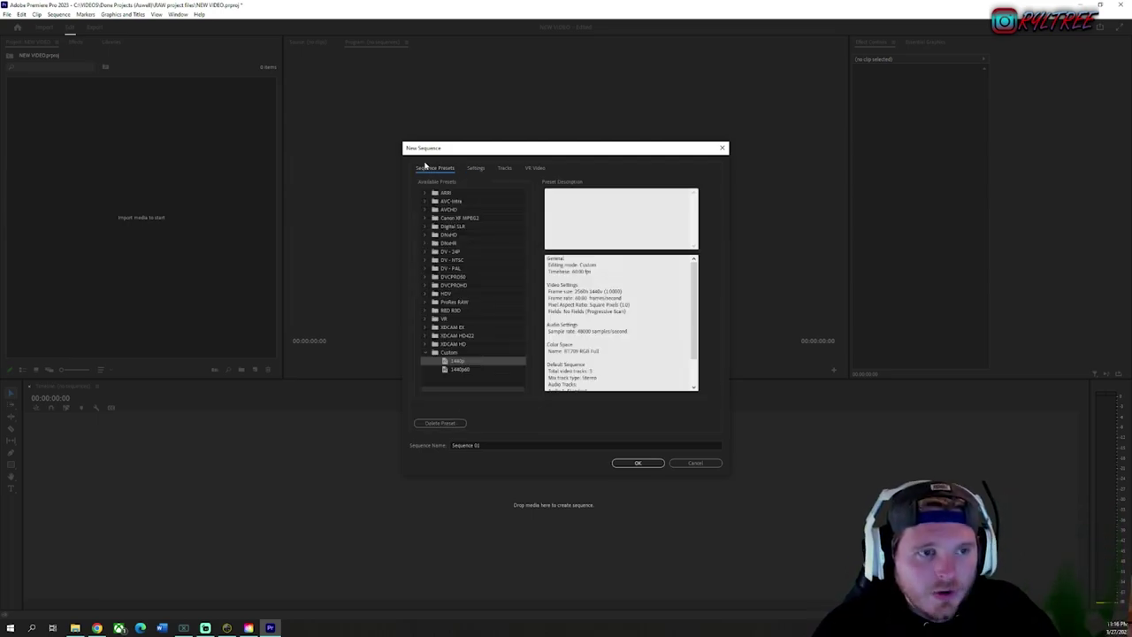
pyautogui.click(475, 169)
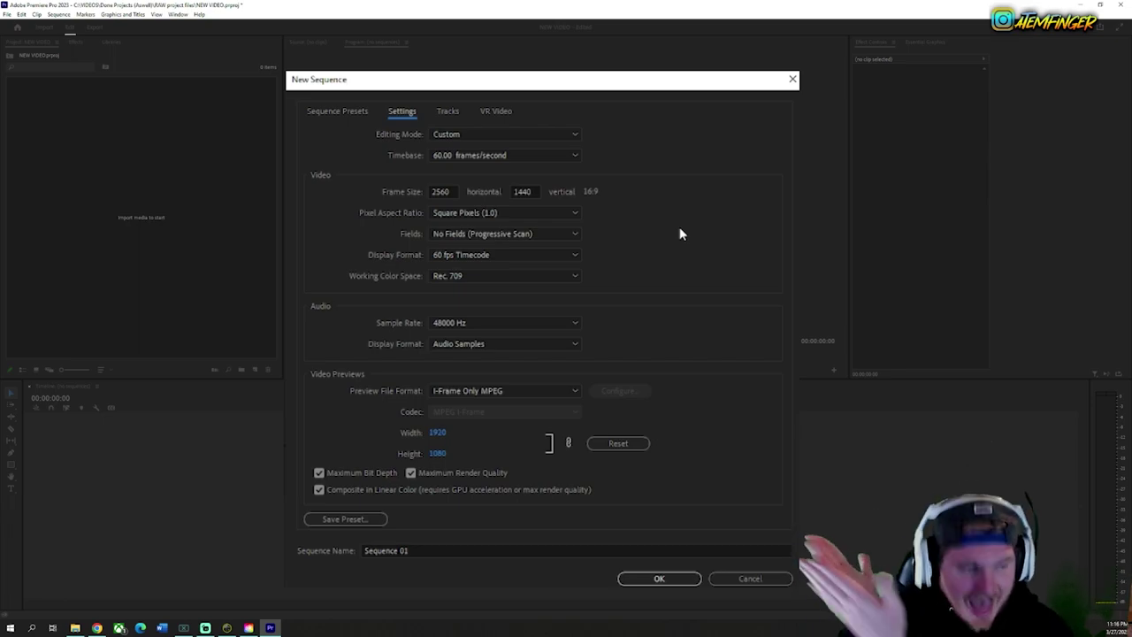
pyautogui.click(541, 183)
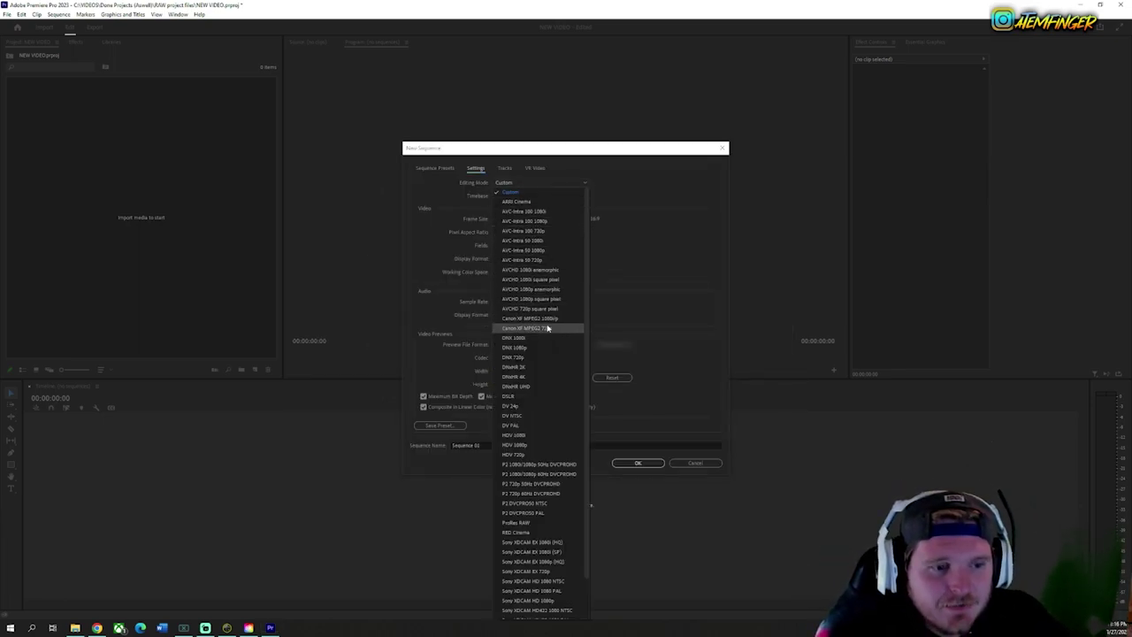
pyautogui.scroll(-1, 547, 328)
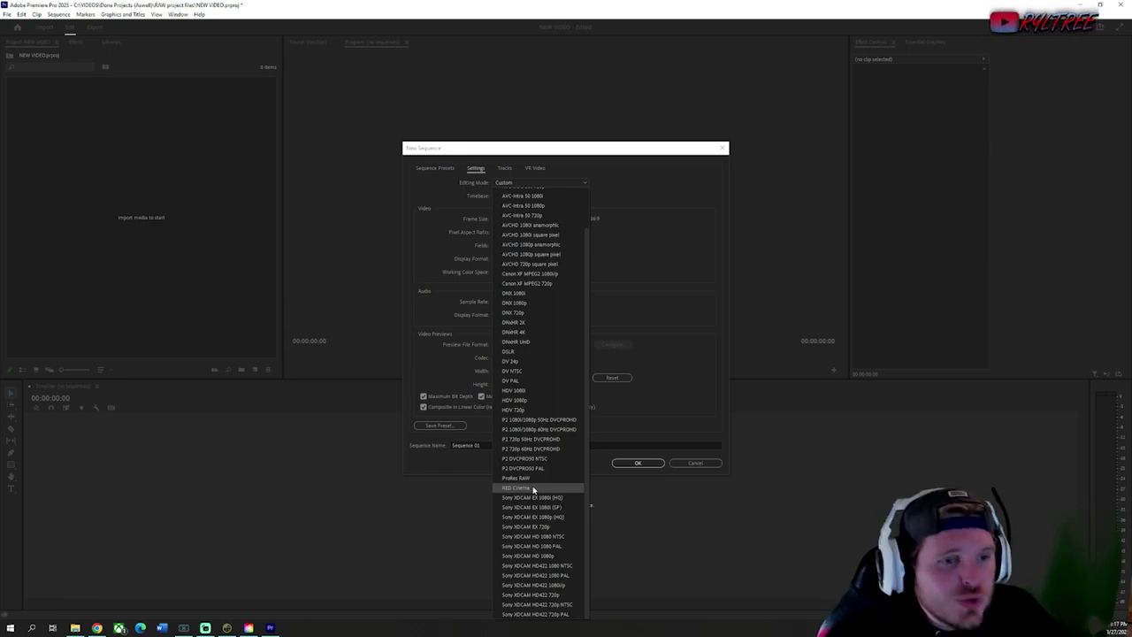
pyautogui.scroll(2, 534, 489)
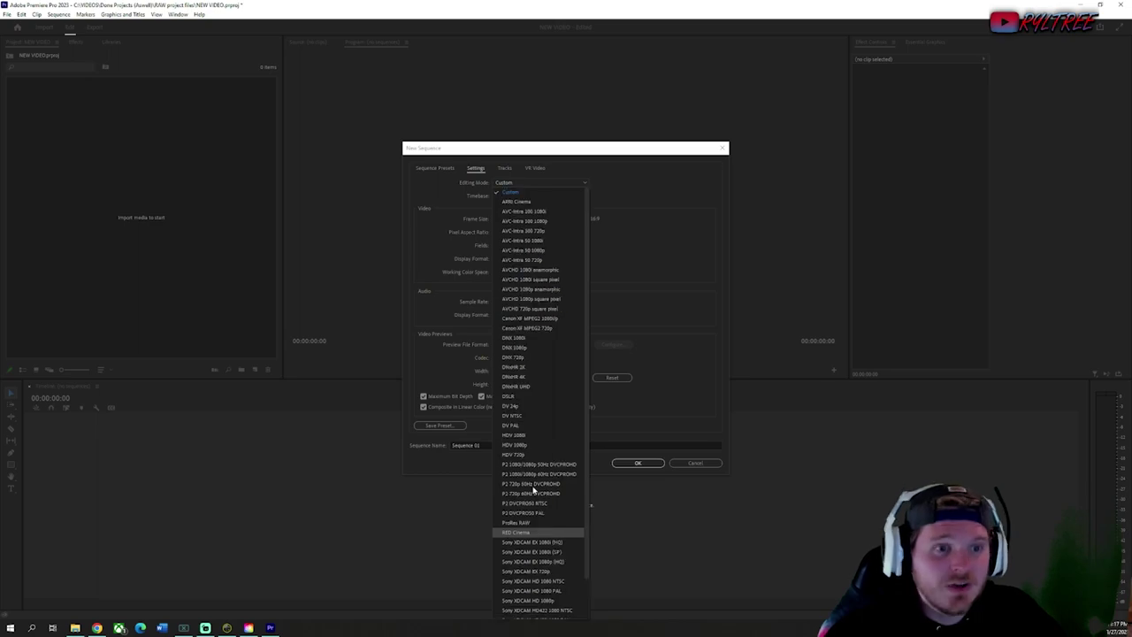
pyautogui.click(586, 183)
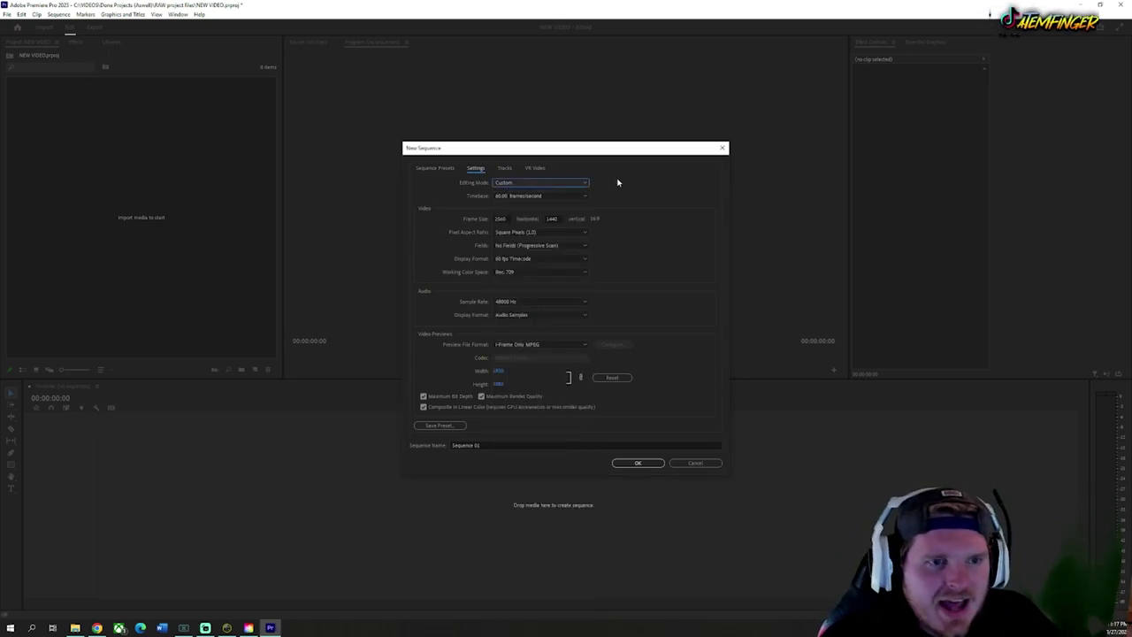
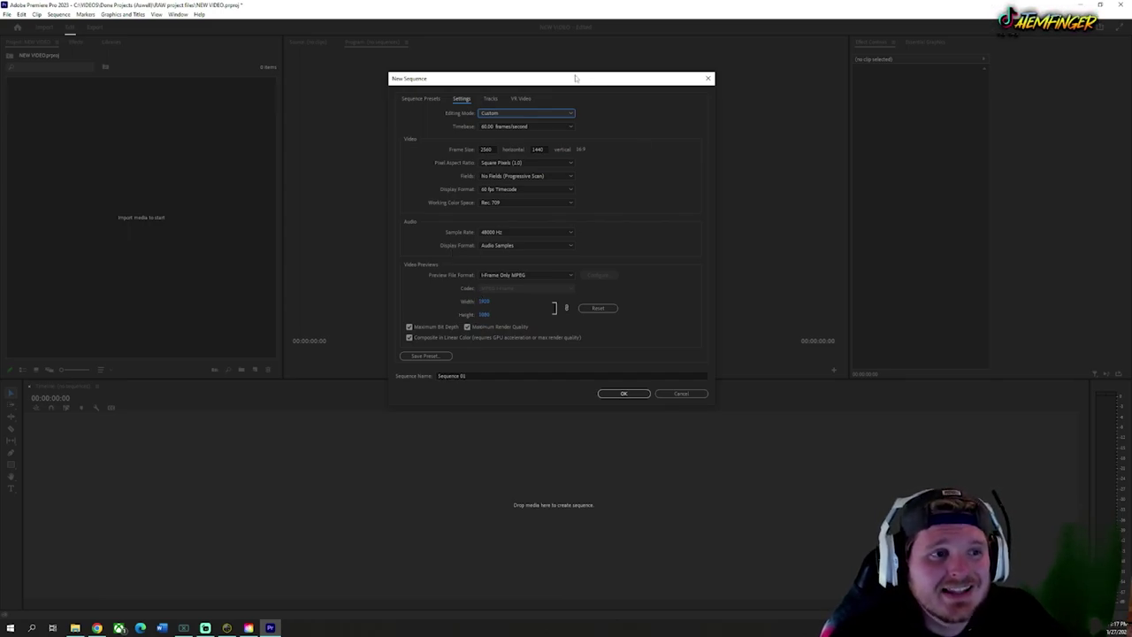
pyautogui.moveTo(576, 79)
pyautogui.mouseDown()
pyautogui.moveTo(561, 71)
pyautogui.moveTo(580, 57)
pyautogui.mouseUp()
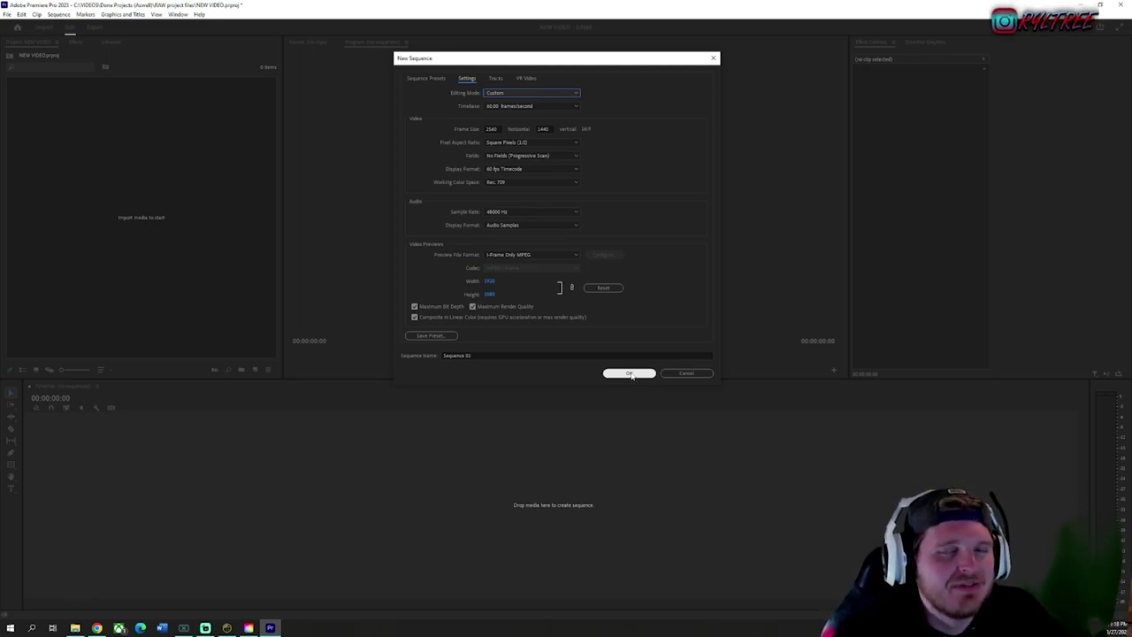
pyautogui.click(419, 335)
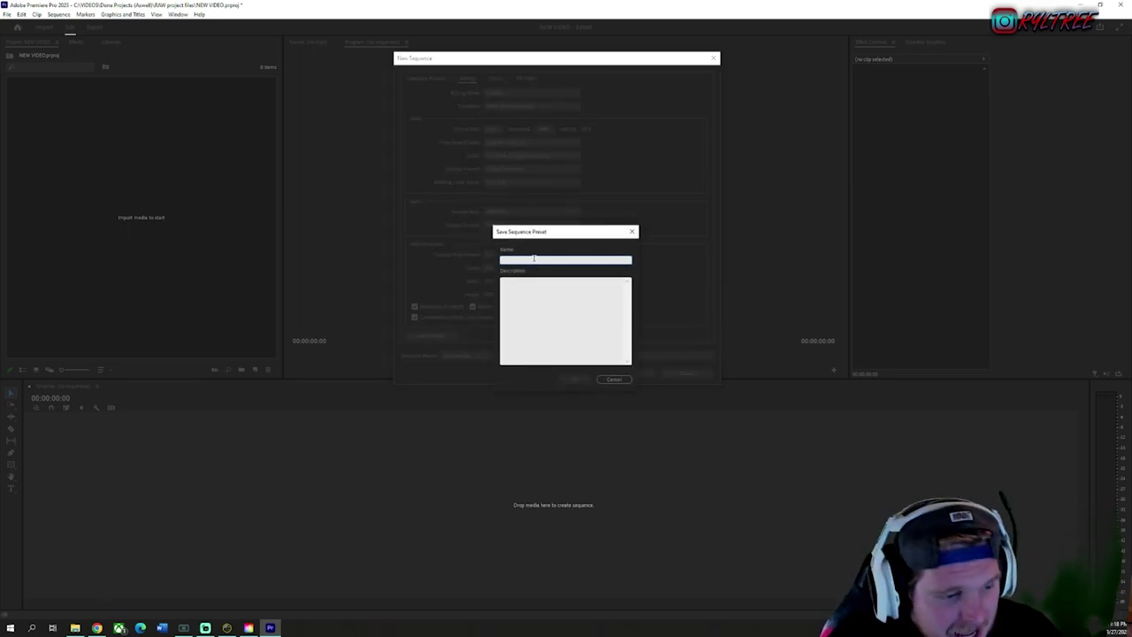
pyautogui.write('lalalala')
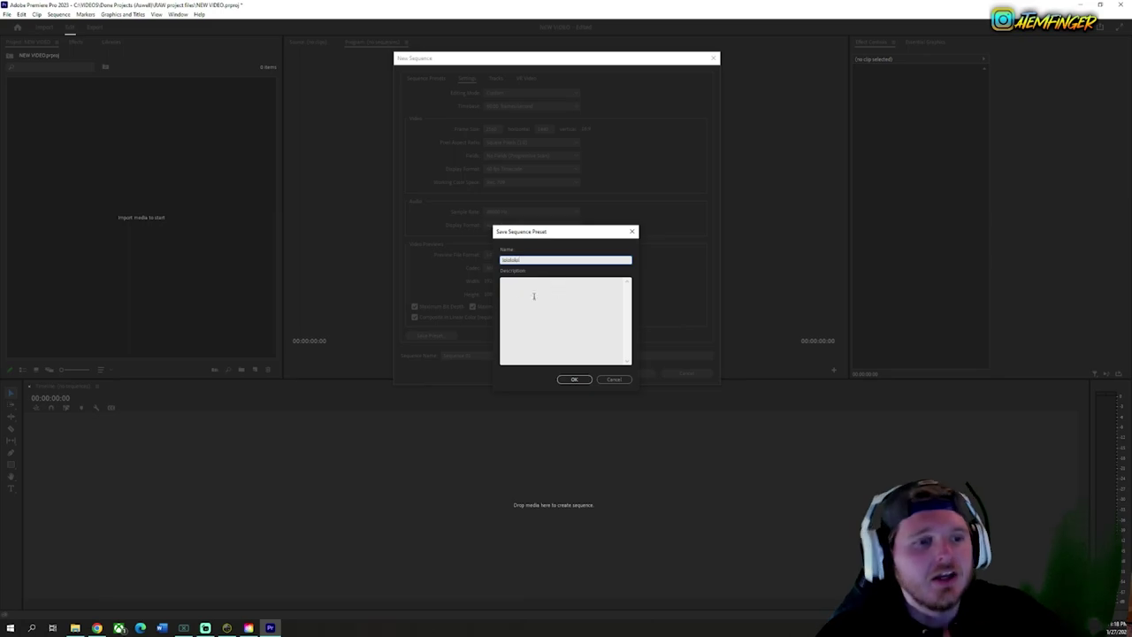
pyautogui.click(531, 297)
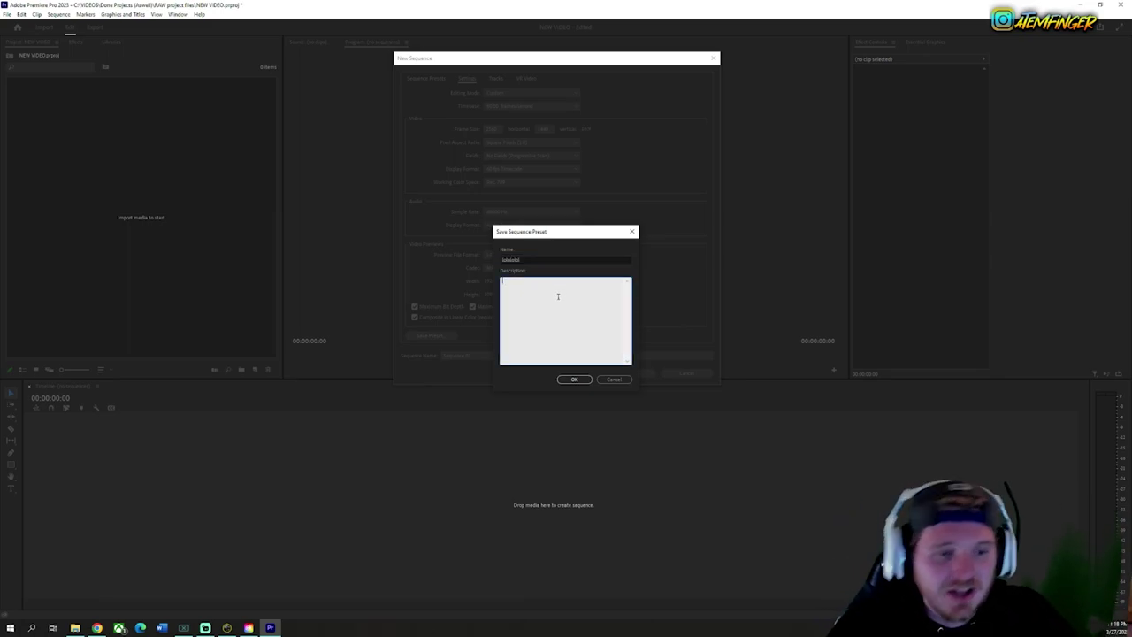
pyautogui.click(615, 380)
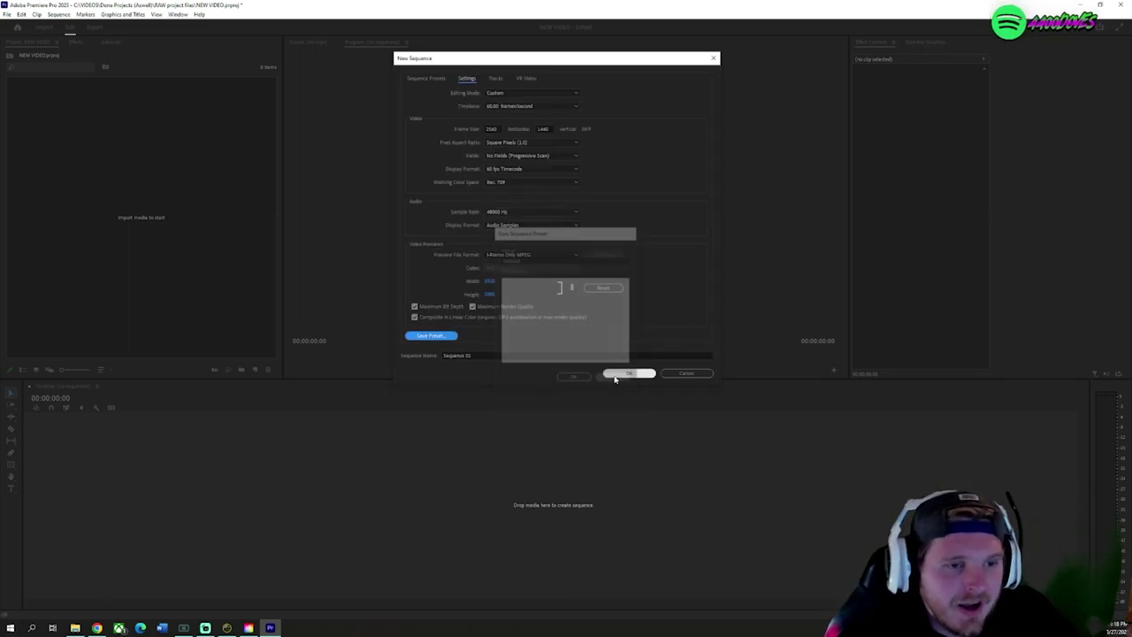
pyautogui.click(429, 79)
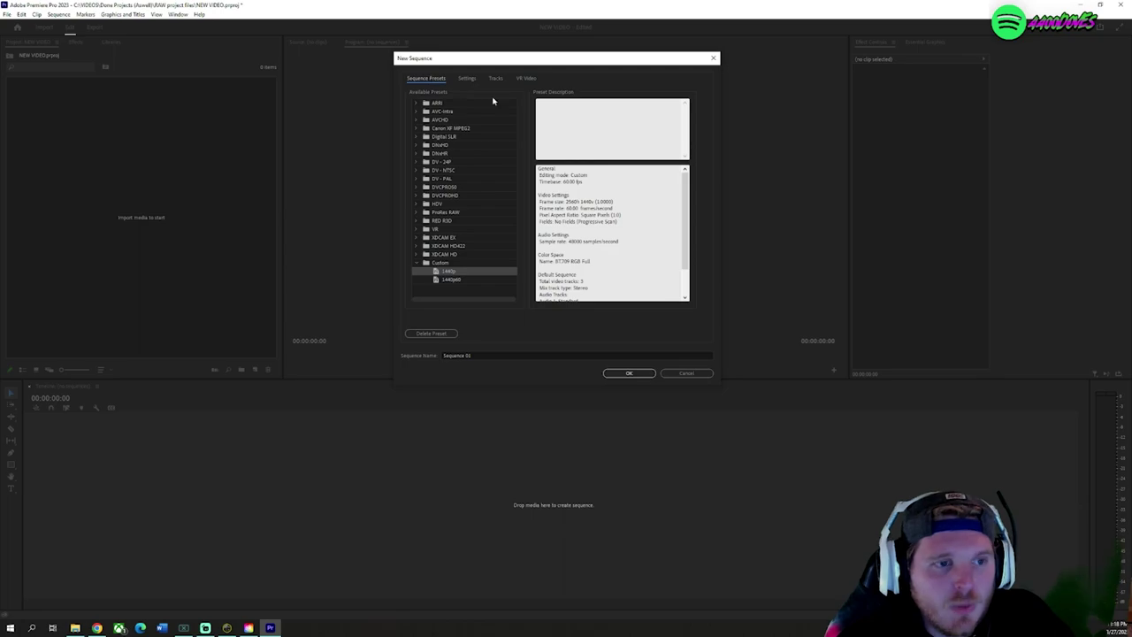
# Step: Create the new sequence from the custom 1440p preset, keeping the name Sequence 01
pyautogui.click(470, 273)
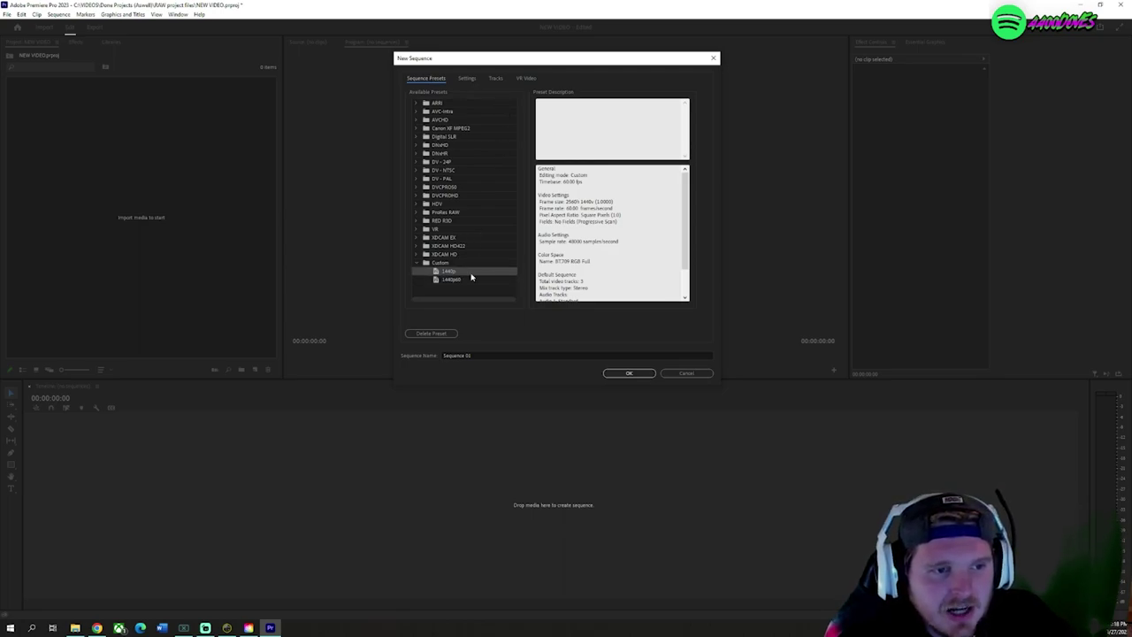
pyautogui.click(535, 354)
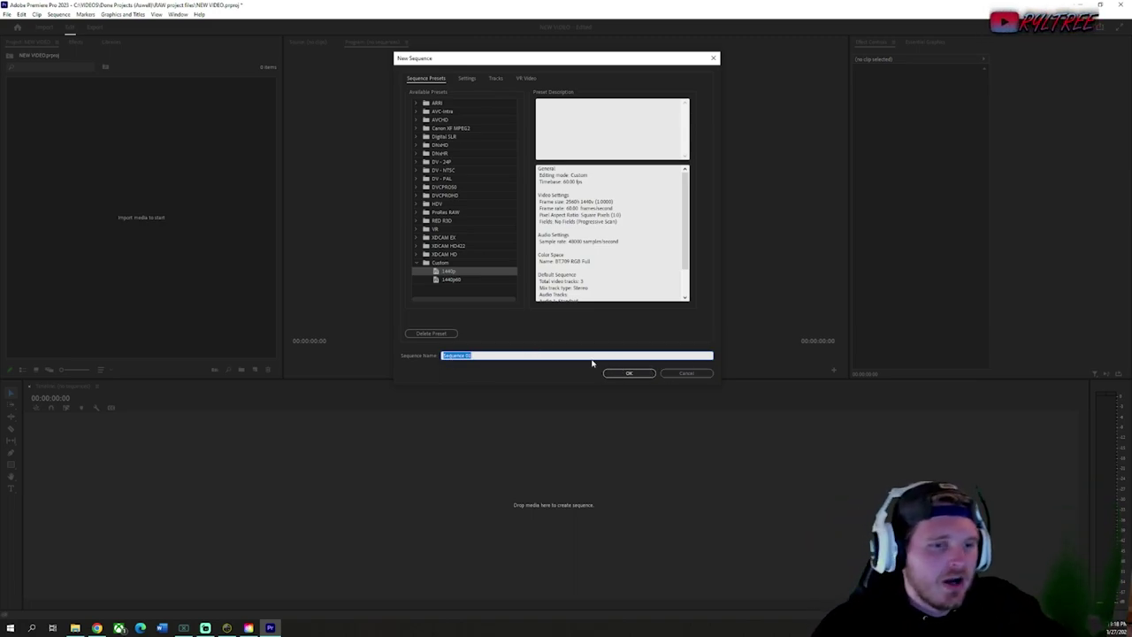
pyautogui.click(628, 374)
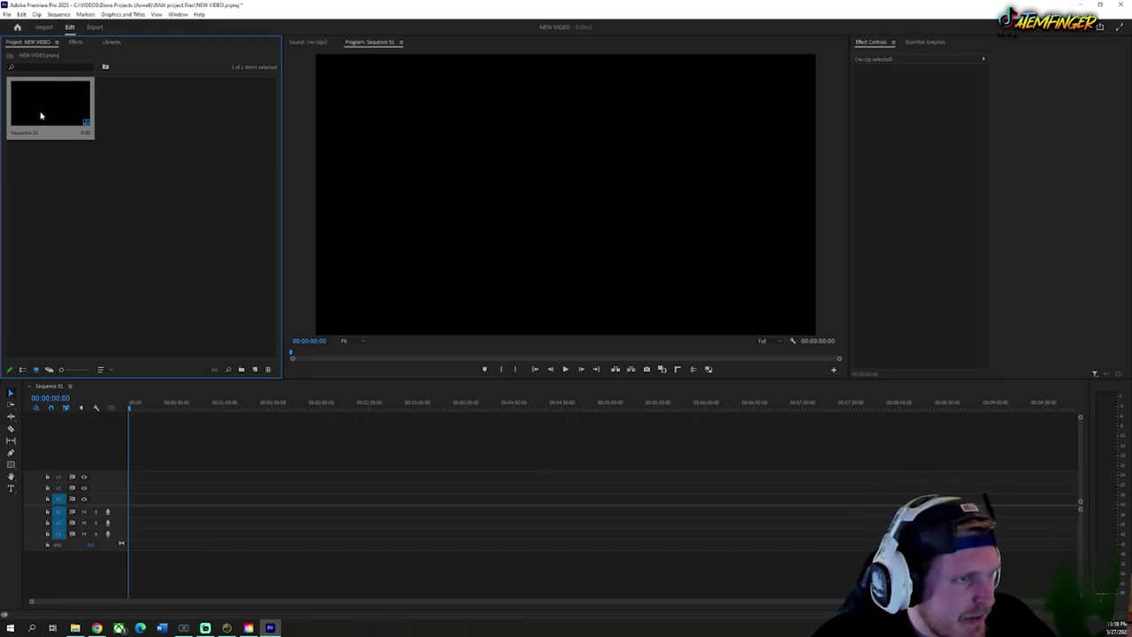
pyautogui.rightClick(130, 234)
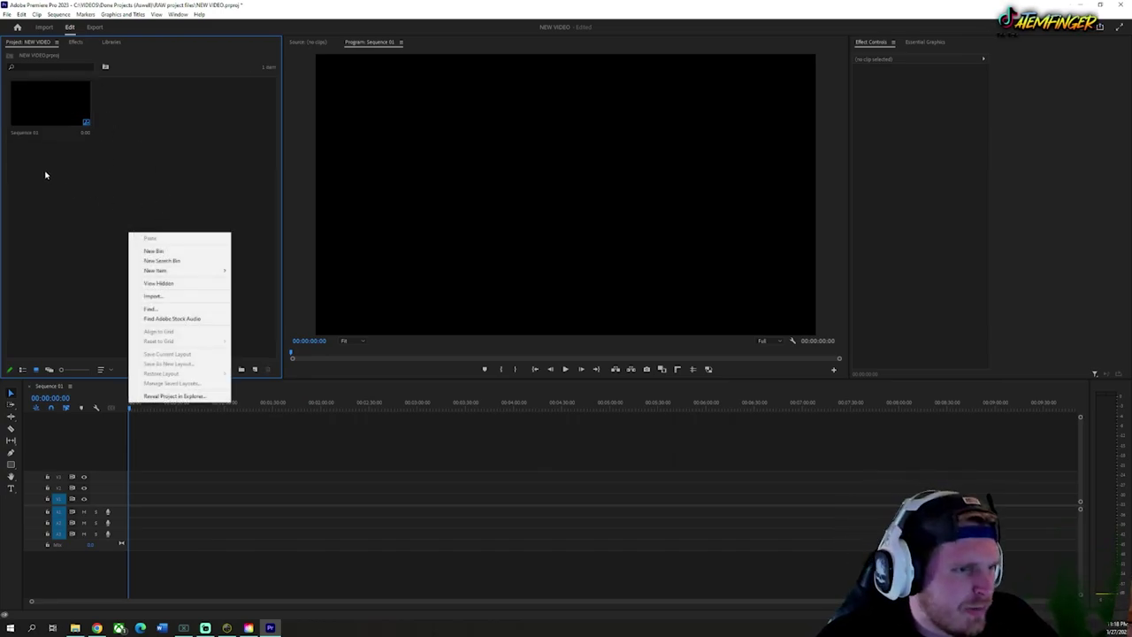
pyautogui.click(78, 227)
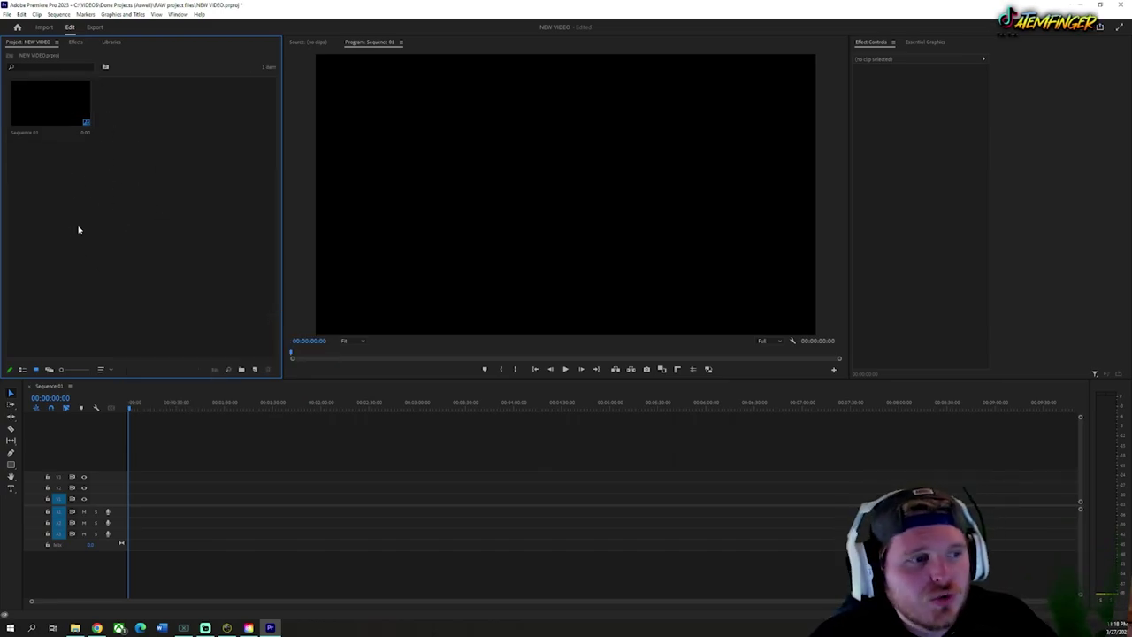
pyautogui.moveTo(54, 202); pyautogui.dragTo(142, 188)
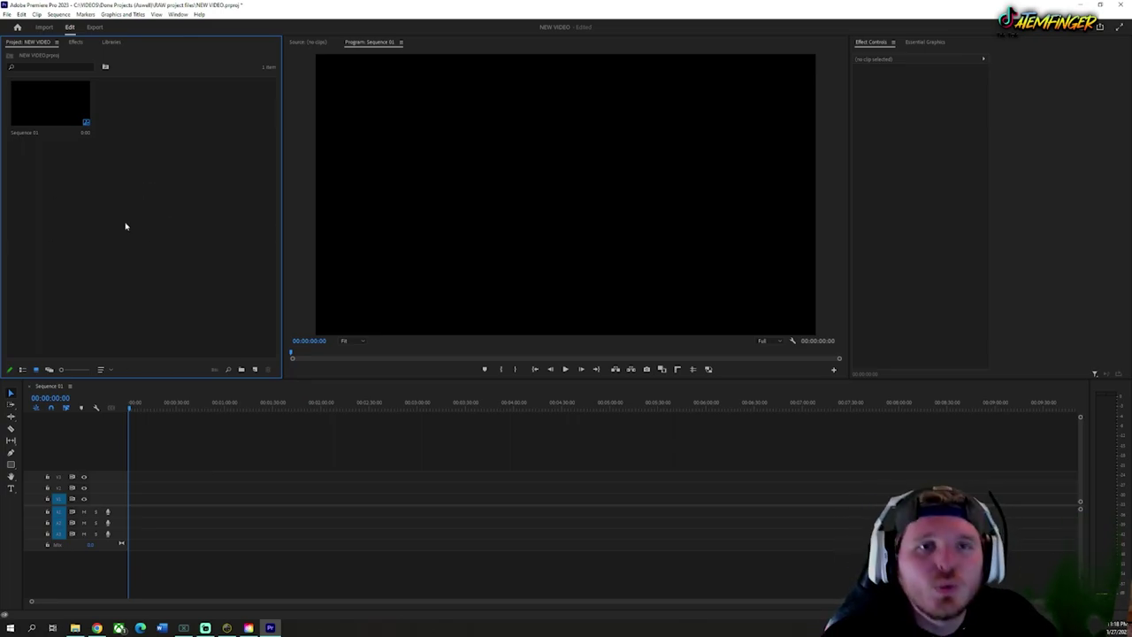
# Step: Switch to File Explorer and try to pick a 2023-03-27 recording in the VIDEOS folder for import, closing the window without importing
pyautogui.hotkey('alt', 'Tab')
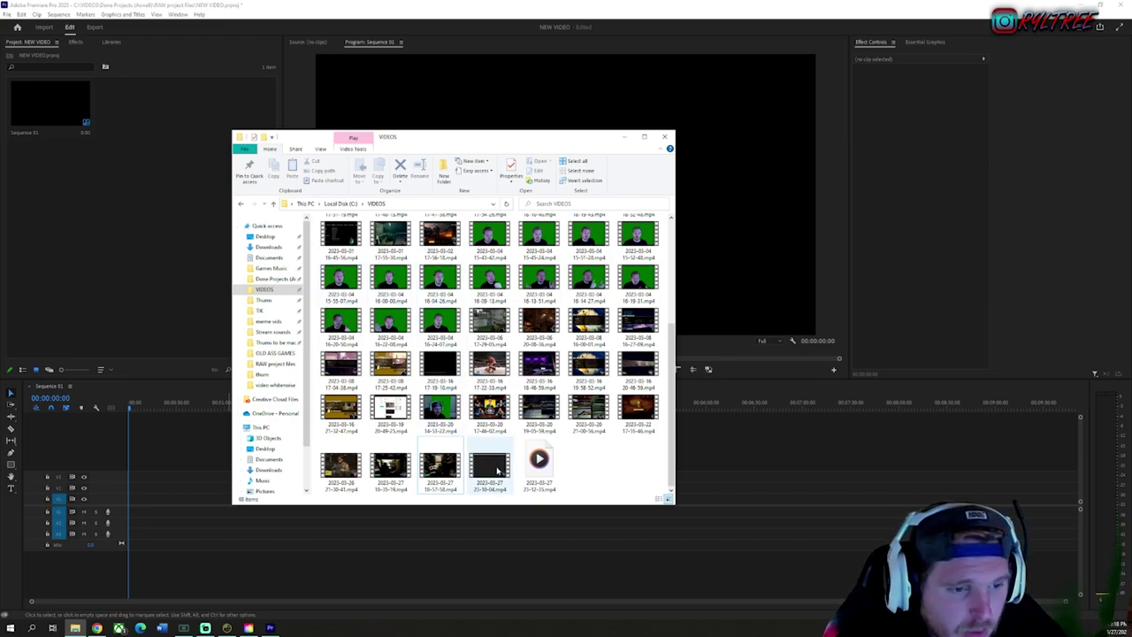
pyautogui.moveTo(489, 466)
pyautogui.mouseDown()
pyautogui.moveTo(218, 492)
pyautogui.moveTo(217, 535)
pyautogui.moveTo(142, 522)
pyautogui.moveTo(221, 529)
pyautogui.moveTo(482, 469)
pyautogui.mouseUp()
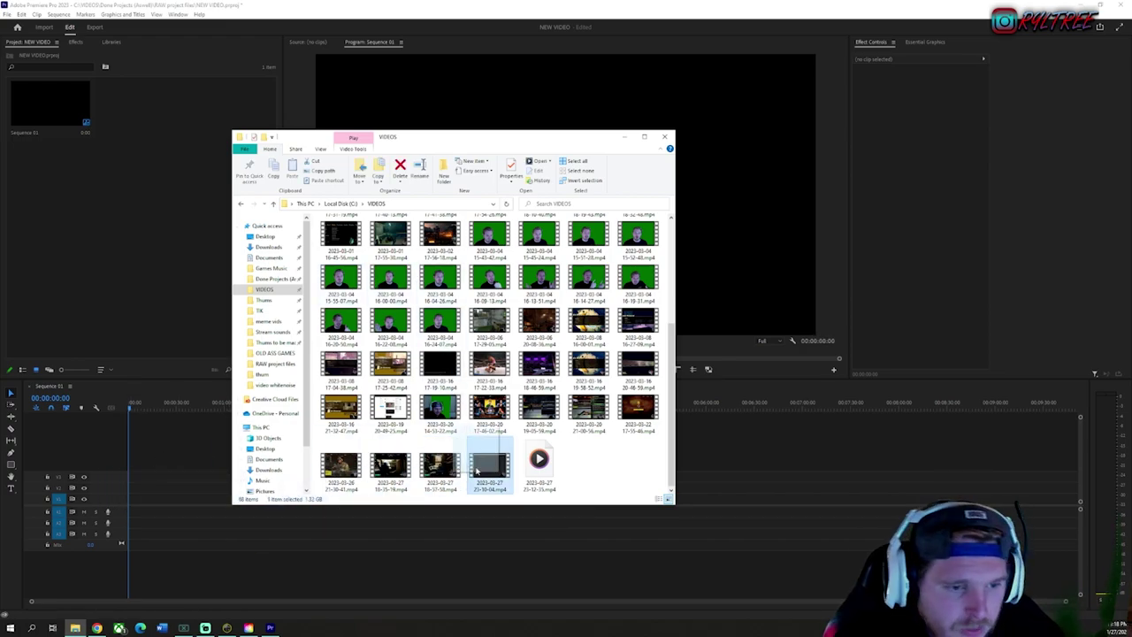
pyautogui.click(664, 137)
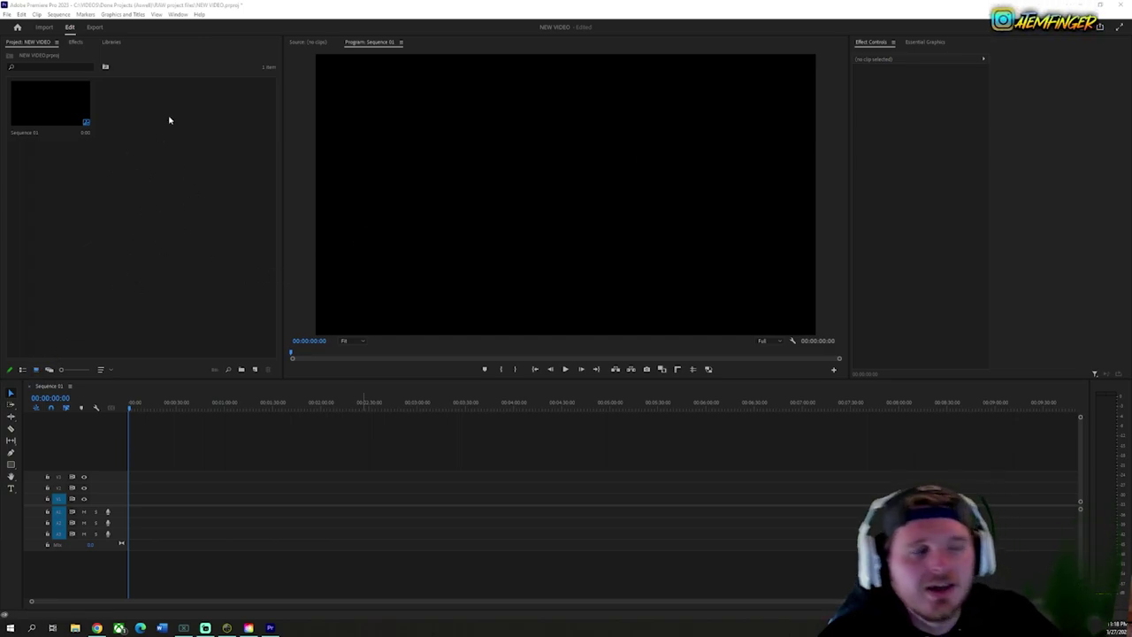
# Step: Open the recent project FORT COD and close the empty Sequence 01 timeline
pyautogui.click(17, 27)
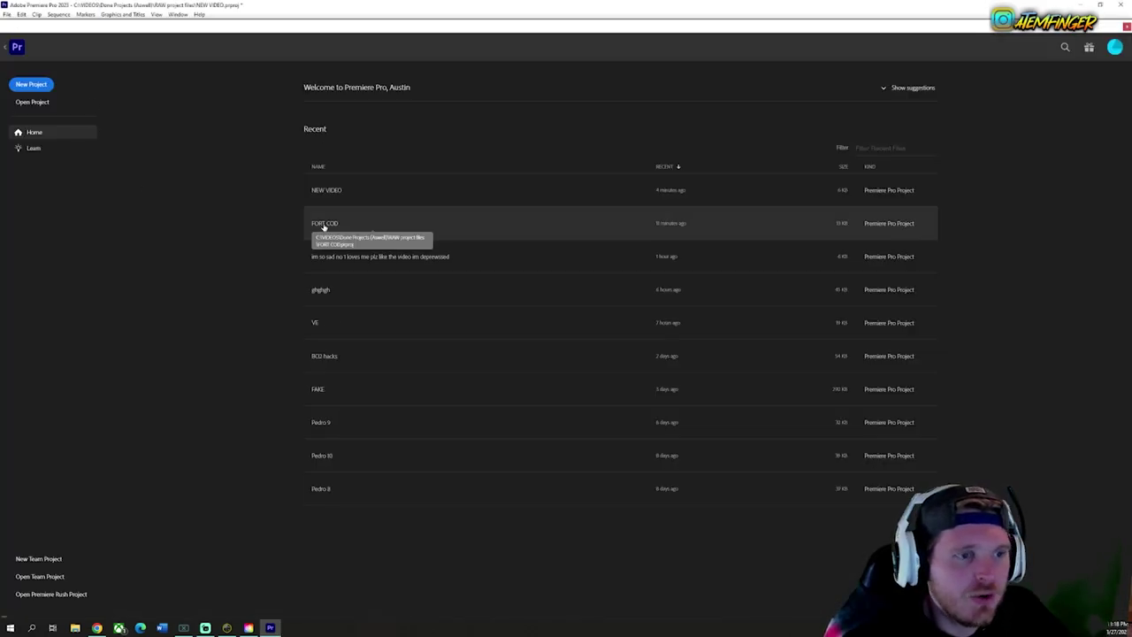
pyautogui.click(326, 224)
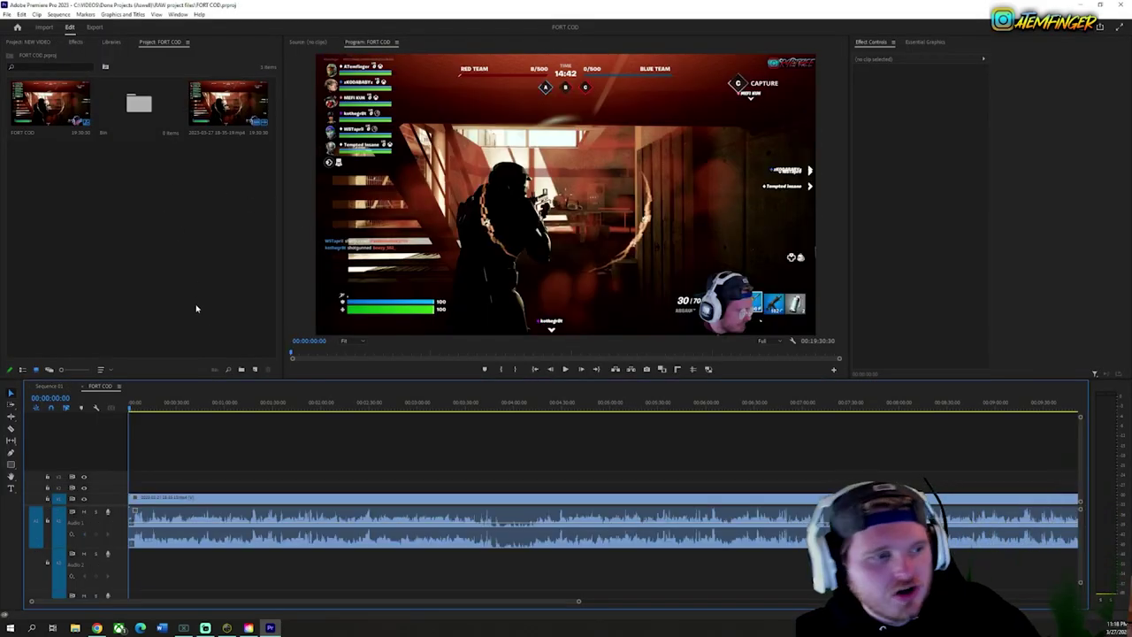
pyautogui.click(31, 387)
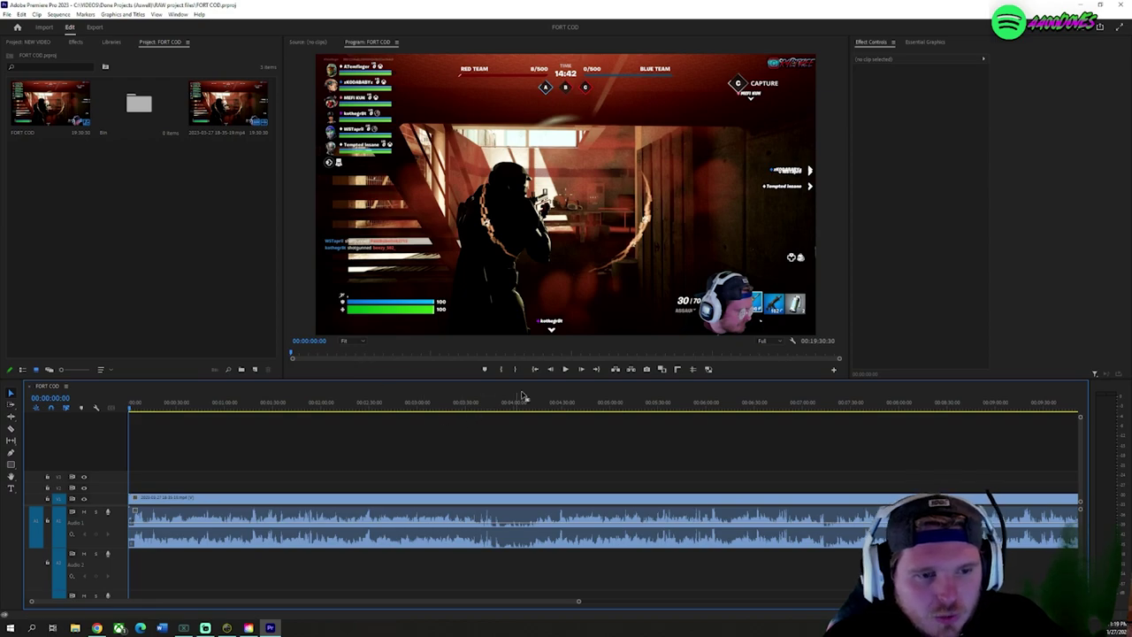
# Step: Play the opening second of the FORT COD sequence, play it in reverse and stop
pyautogui.click(565, 369)
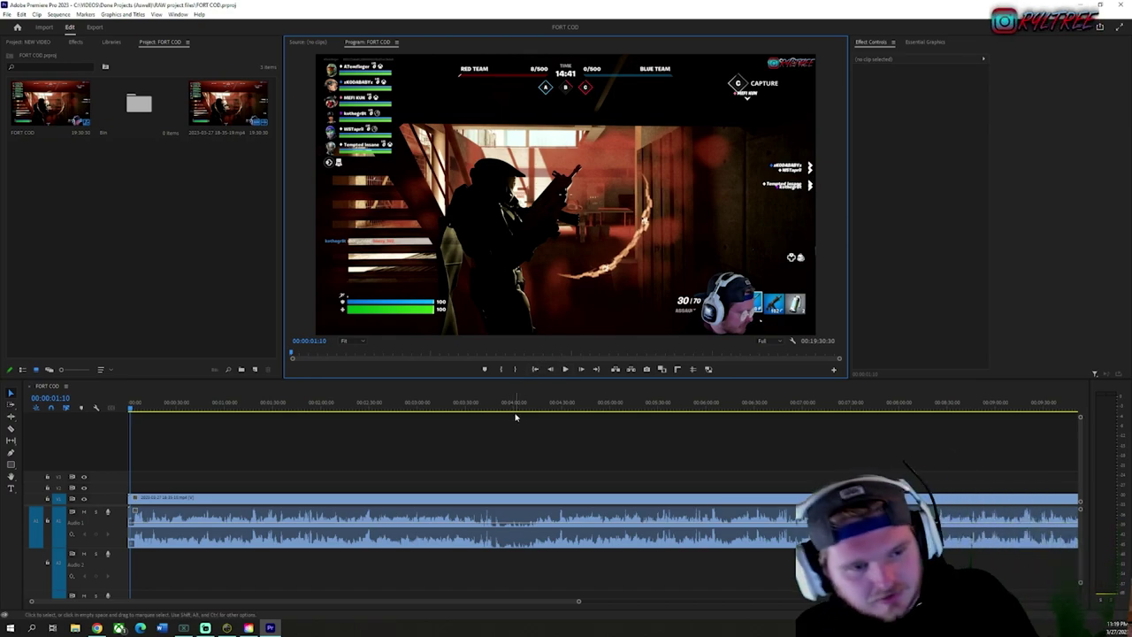
pyautogui.press('j')
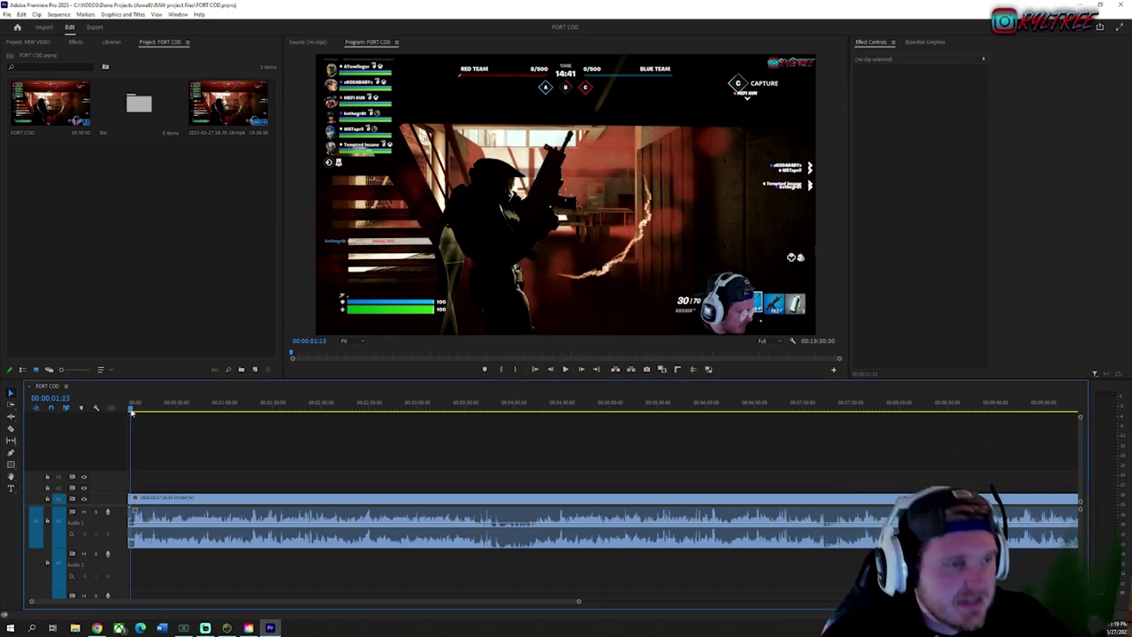
pyautogui.press('k')
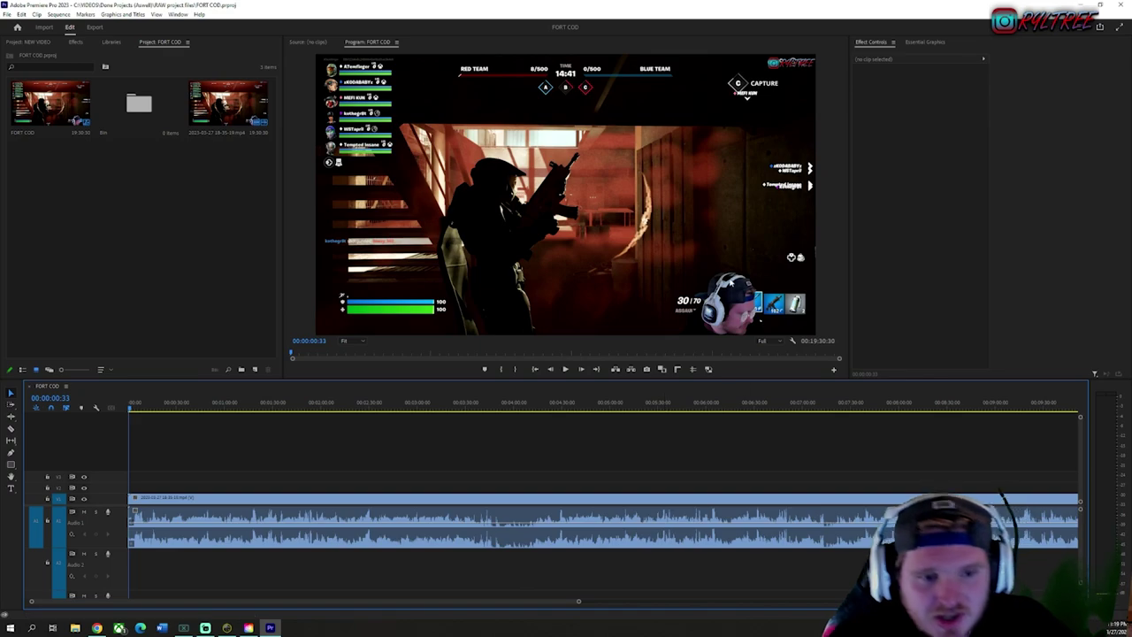
# Step: Switch the Program monitor's proxy toggle on and off, and try placing that control from the Button Editor among the playback controls
pyautogui.click(709, 370)
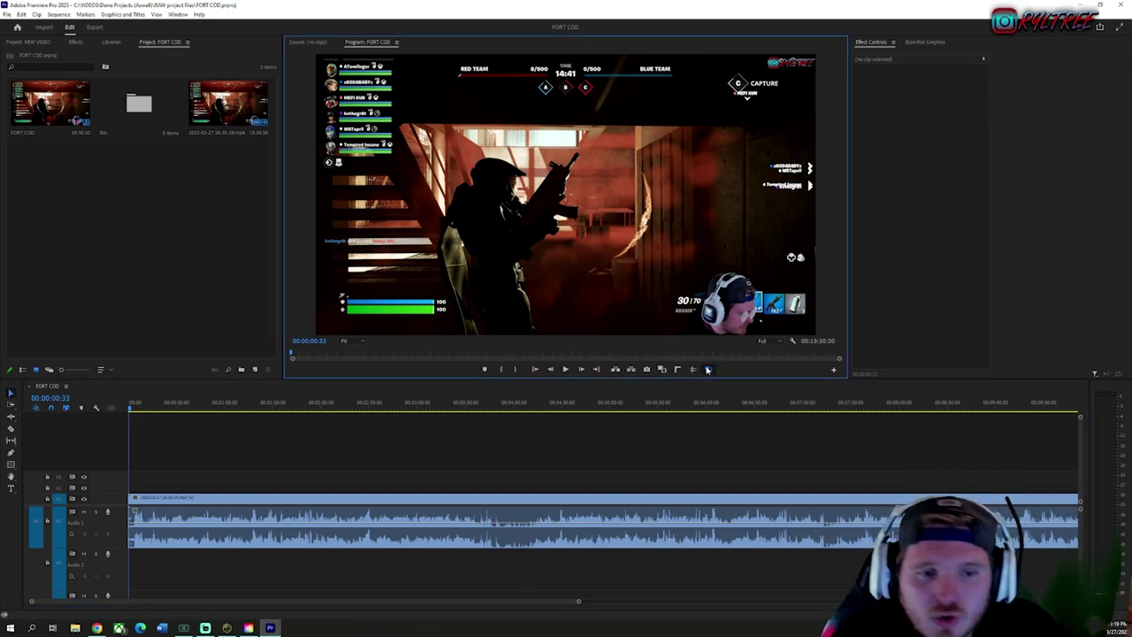
pyautogui.click(709, 370)
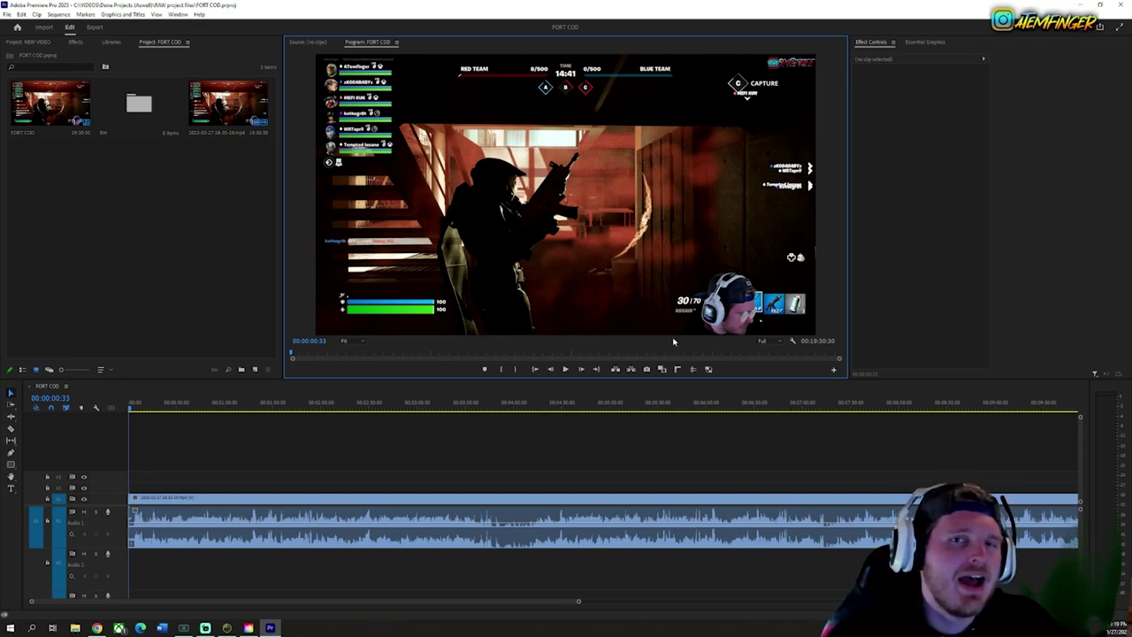
pyautogui.click(833, 371)
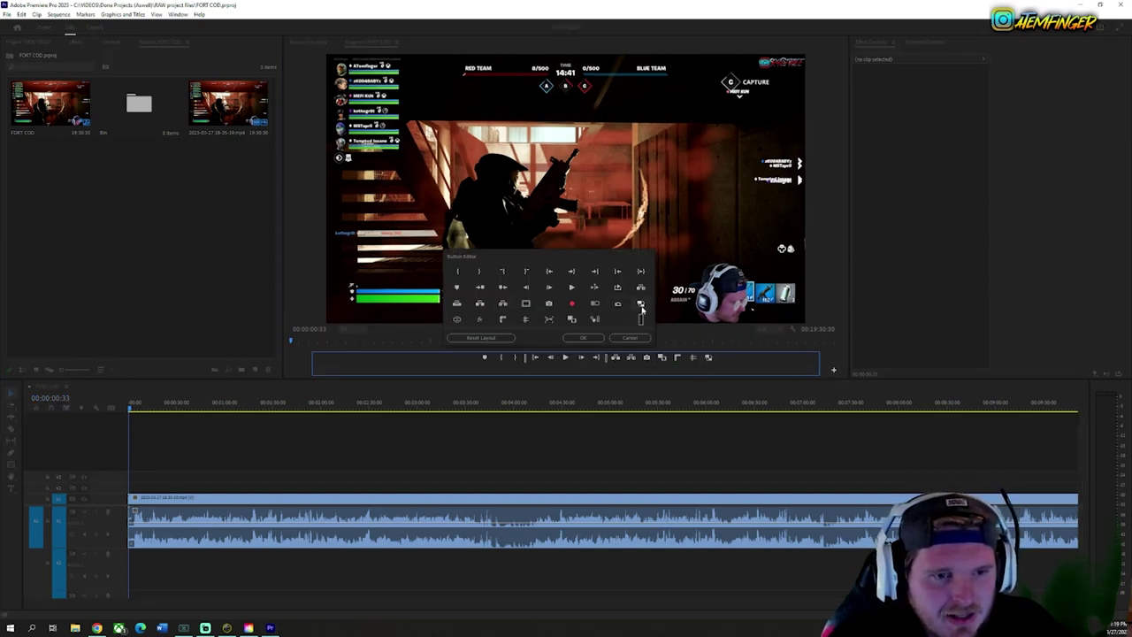
pyautogui.moveTo(640, 305); pyautogui.dragTo(745, 367)
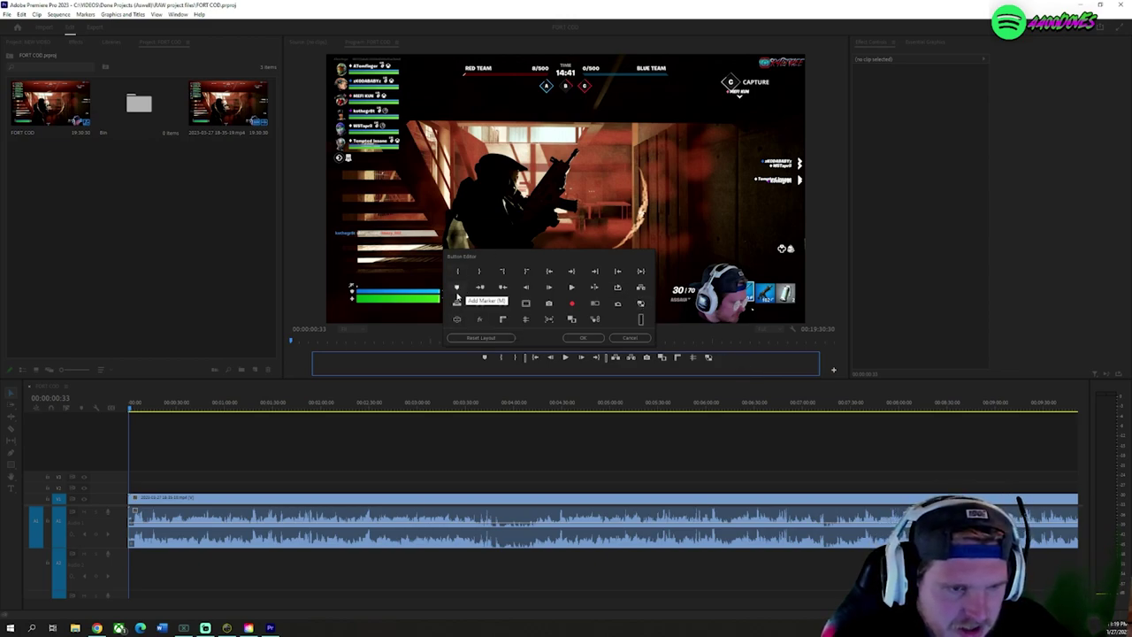
pyautogui.click(594, 339)
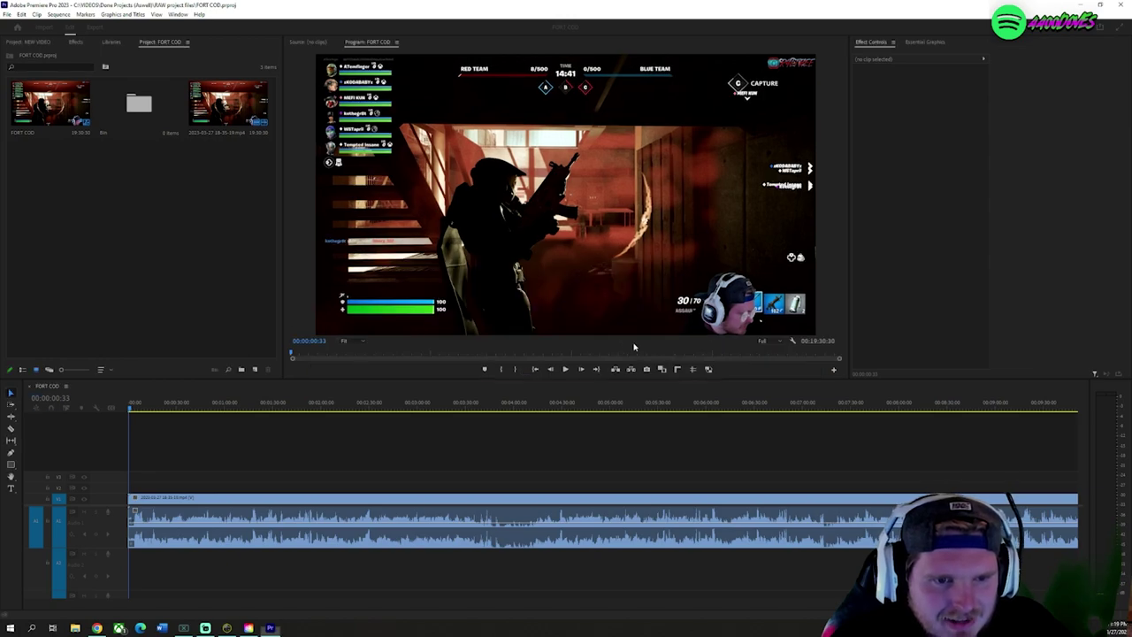
# Step: Show the guides over the Program monitor and hide them again
pyautogui.click(692, 370)
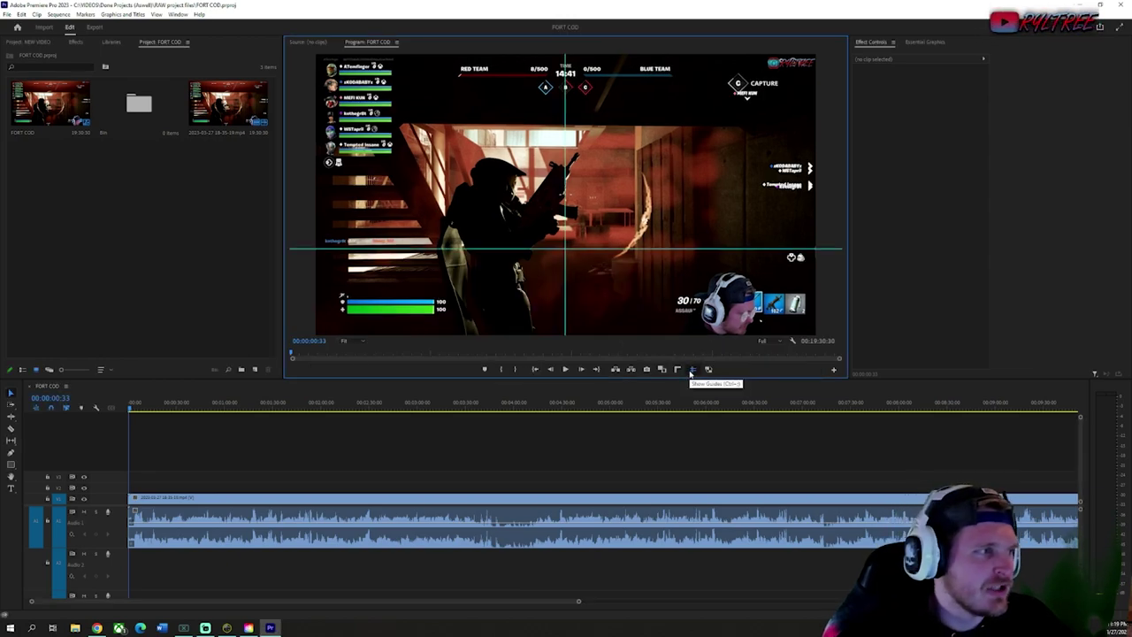
pyautogui.click(692, 370)
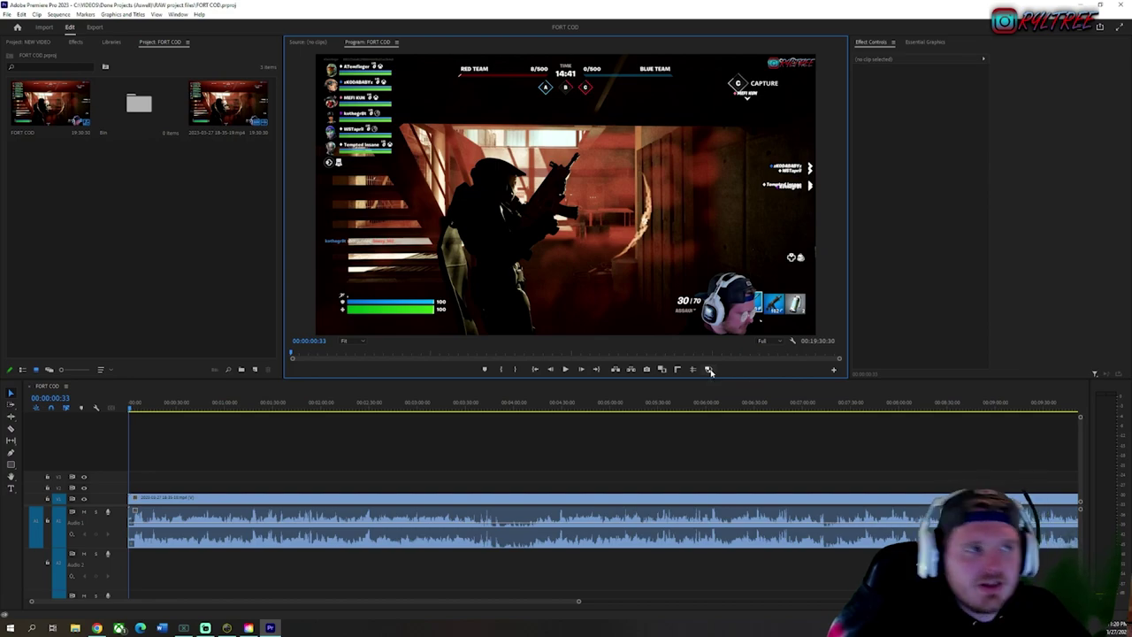
pyautogui.click(7, 15)
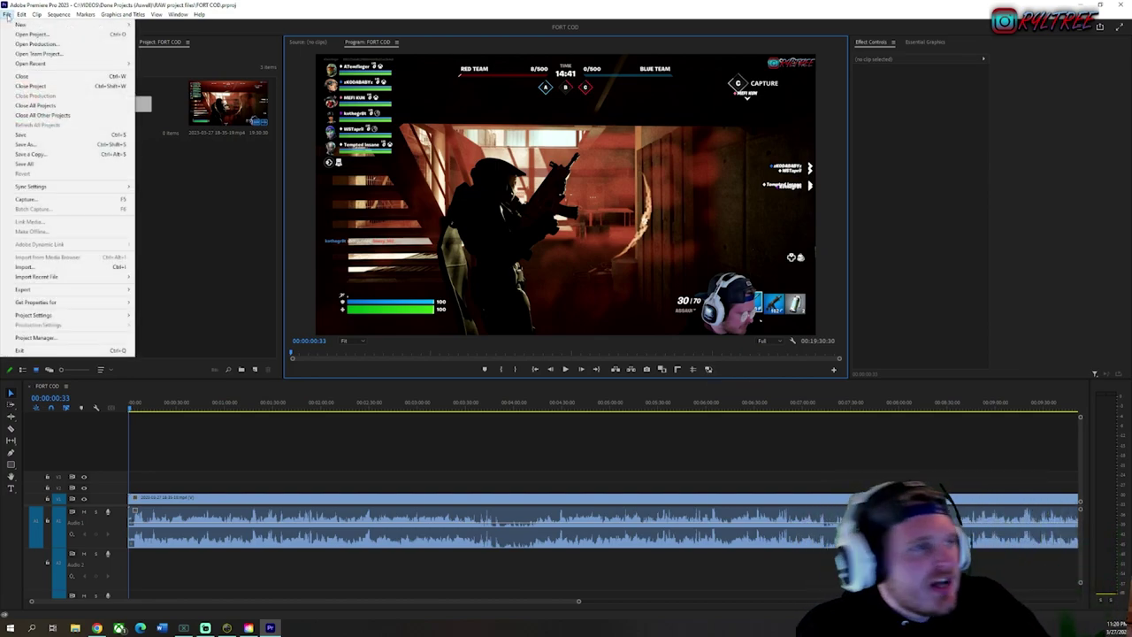
pyautogui.click(7, 15)
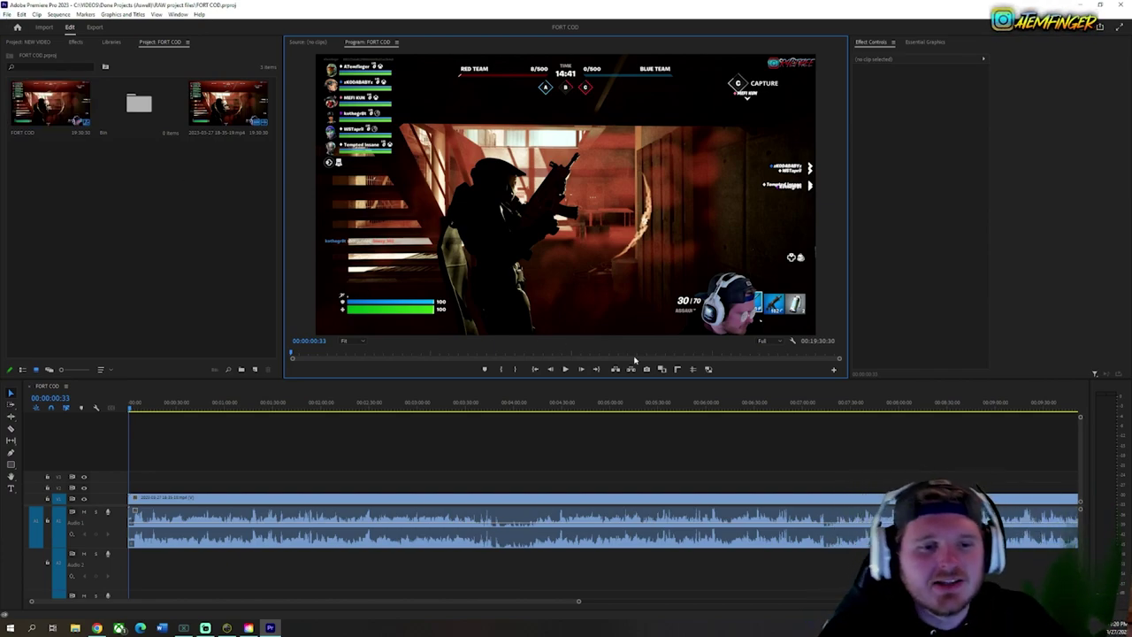
# Step: Lower the Program monitor's playback resolution to 1/4 and further to 1/8
pyautogui.click(708, 371)
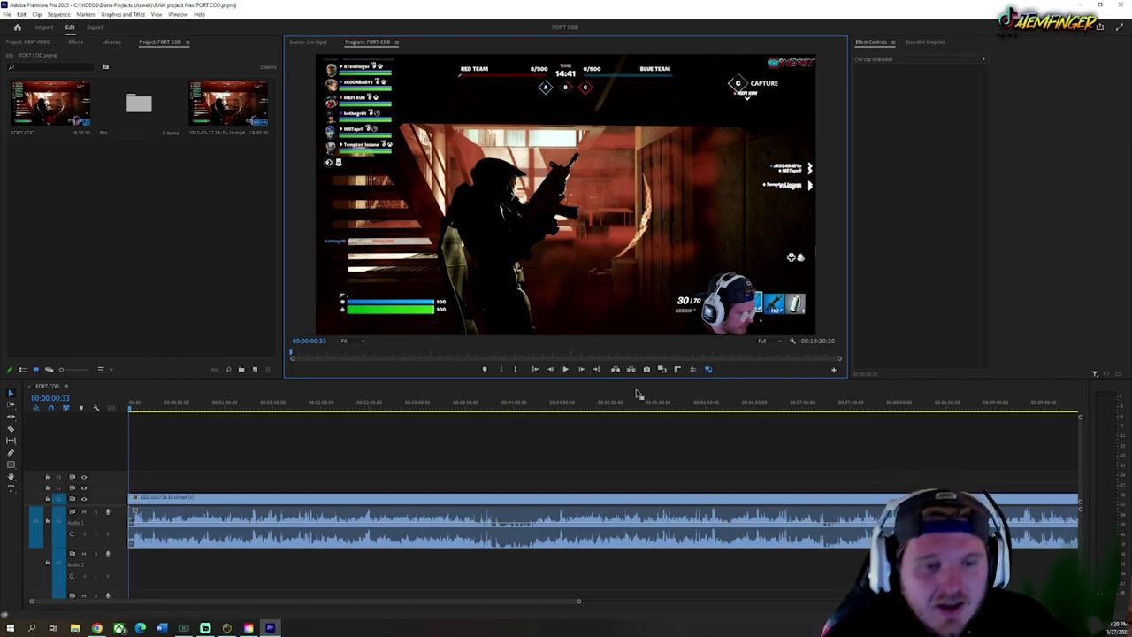
pyautogui.click(771, 342)
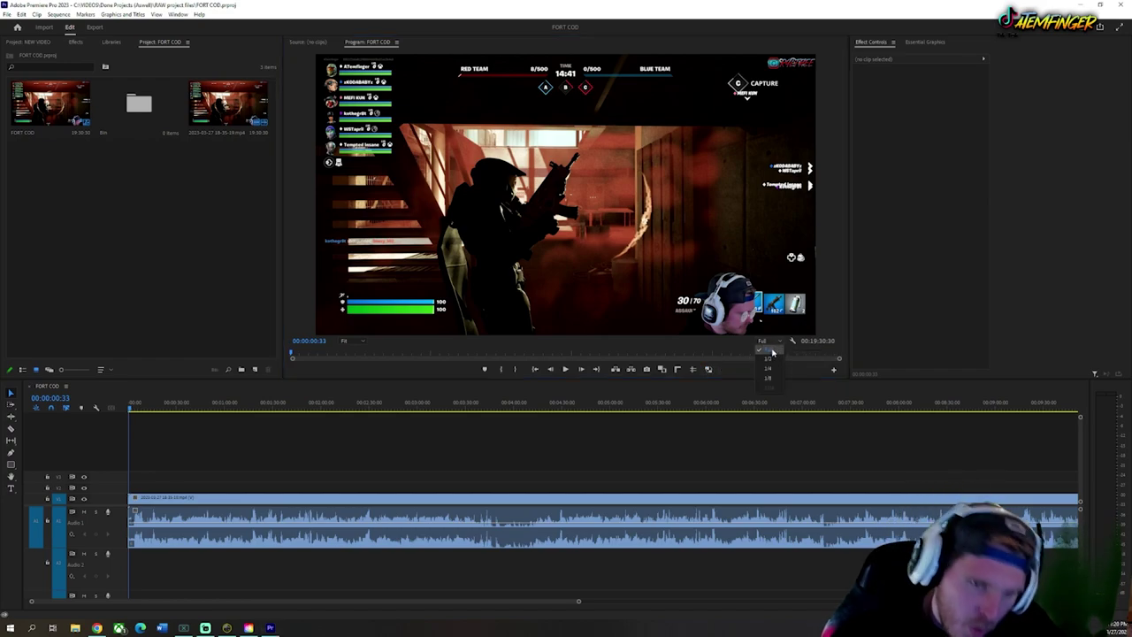
pyautogui.click(768, 368)
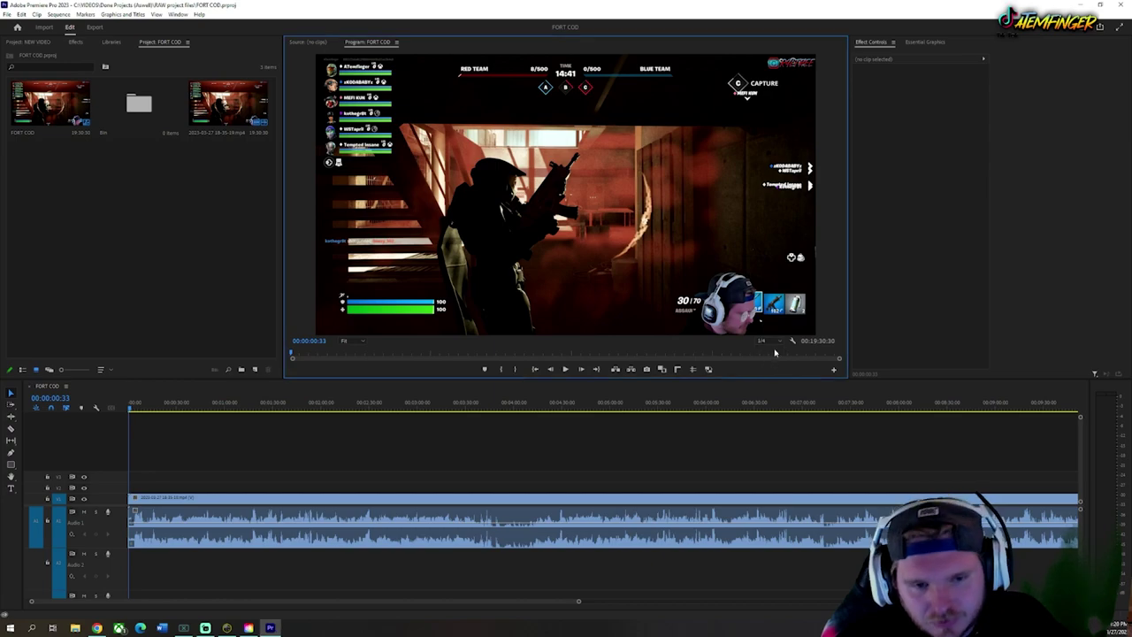
pyautogui.click(771, 342)
pyautogui.click(767, 375)
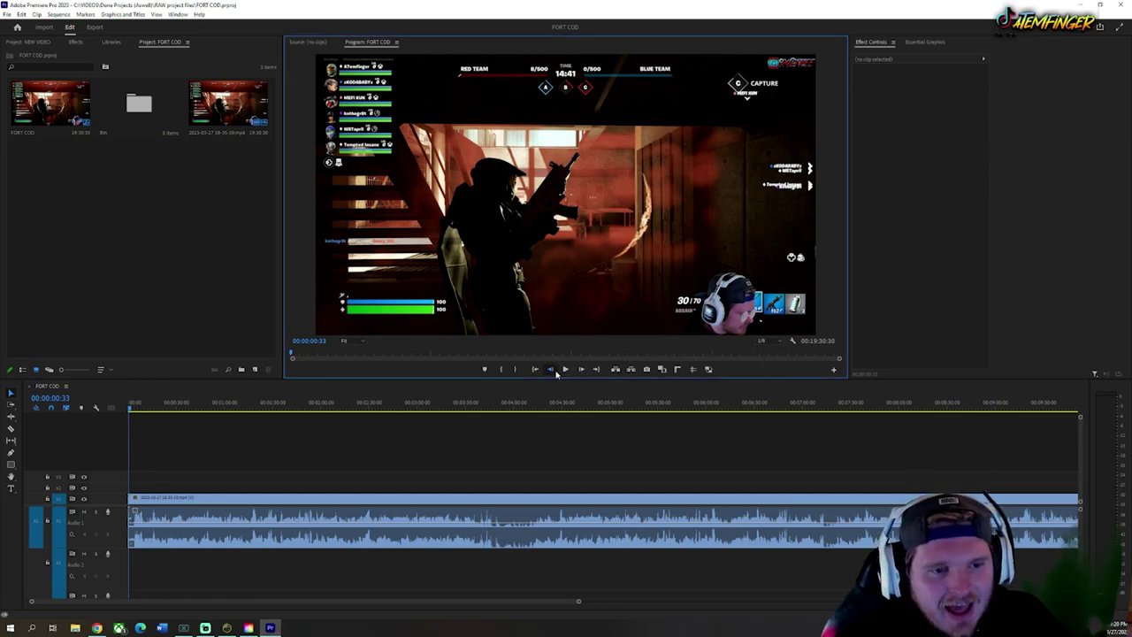
# Step: Preview the FORT COD sequence at the reduced resolution, return the playhead to the start and replay the opening seconds
pyautogui.click(564, 370)
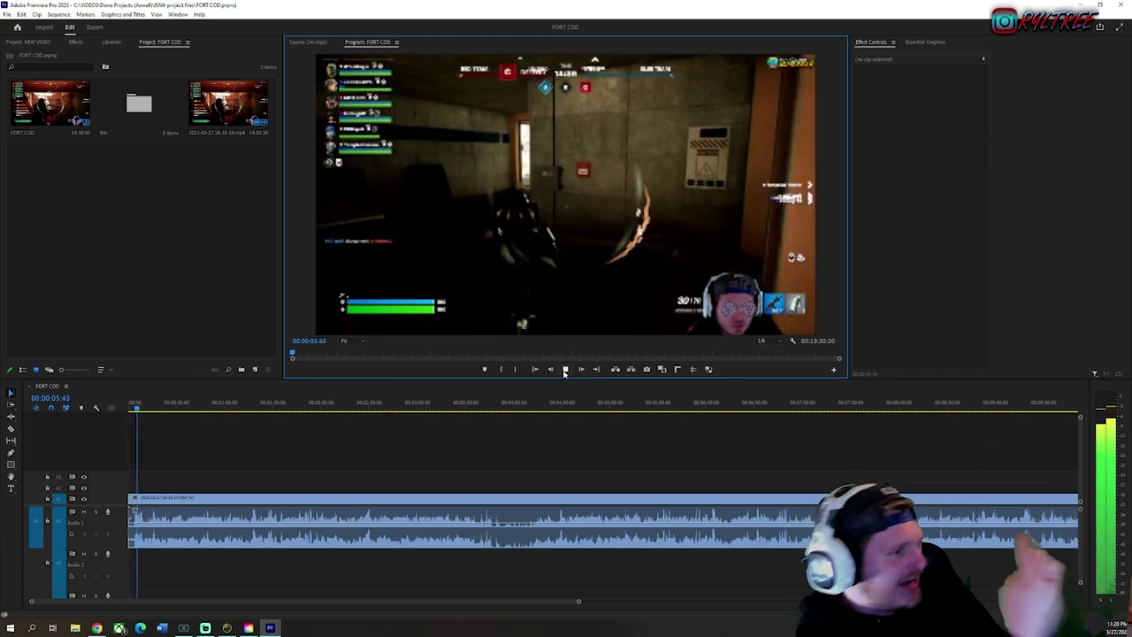
pyautogui.click(564, 370)
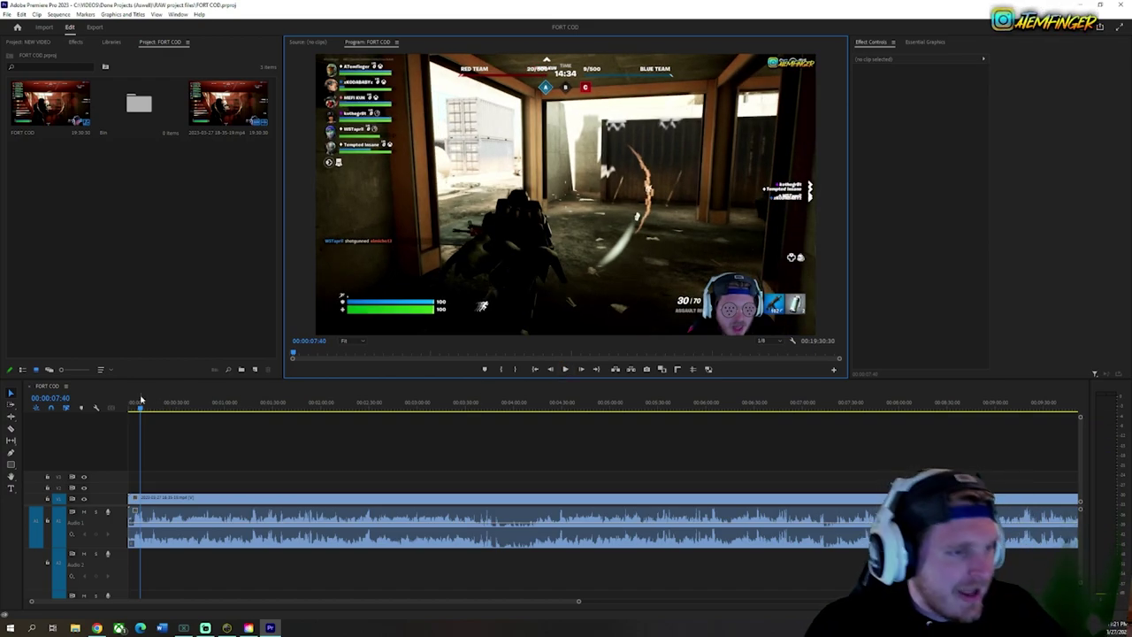
pyautogui.moveTo(139, 402); pyautogui.dragTo(124, 409)
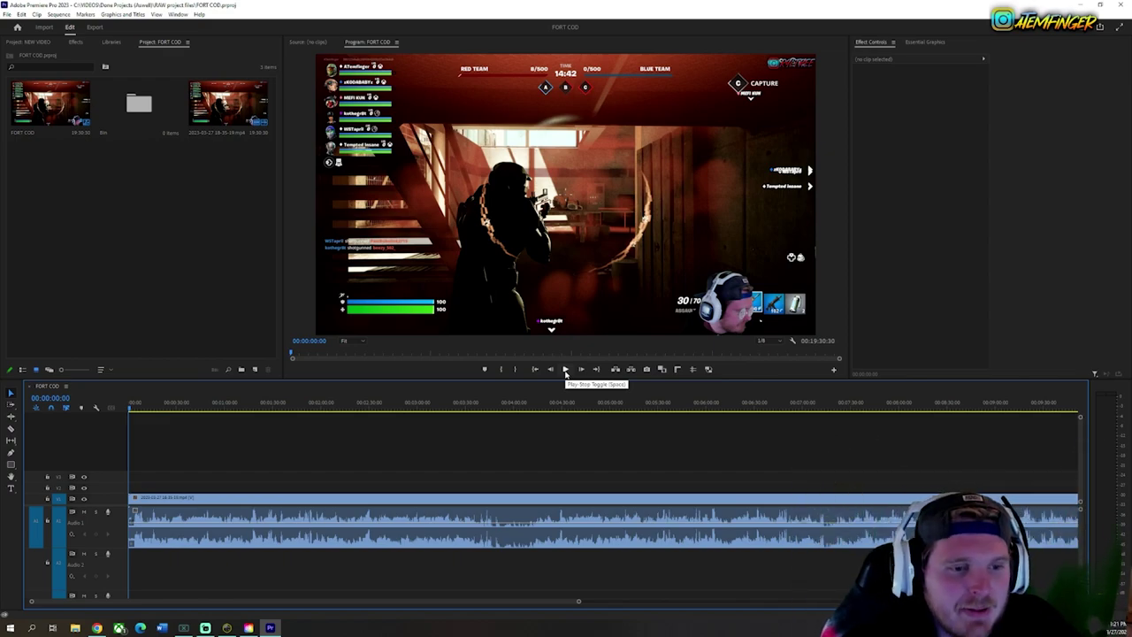
pyautogui.click(565, 370)
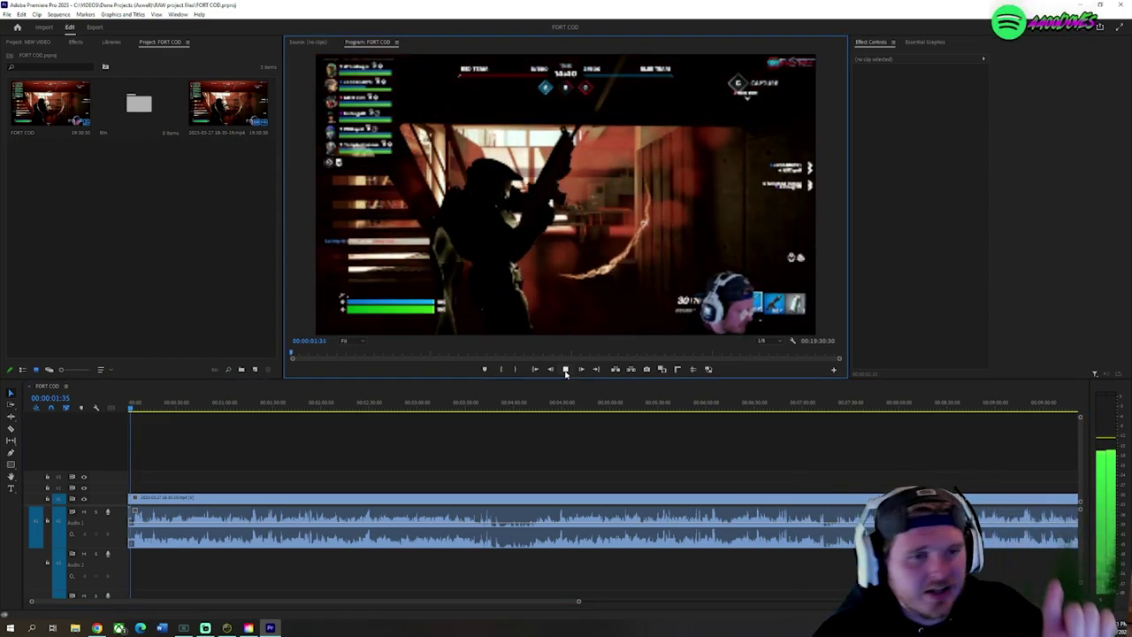
pyautogui.click(565, 370)
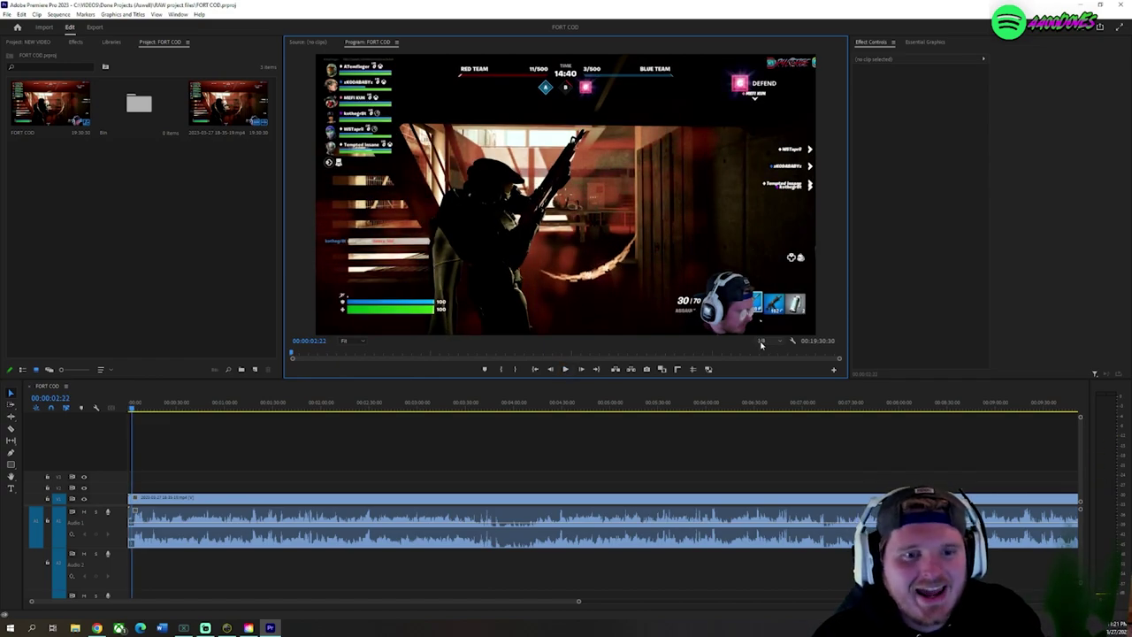
pyautogui.click(565, 370)
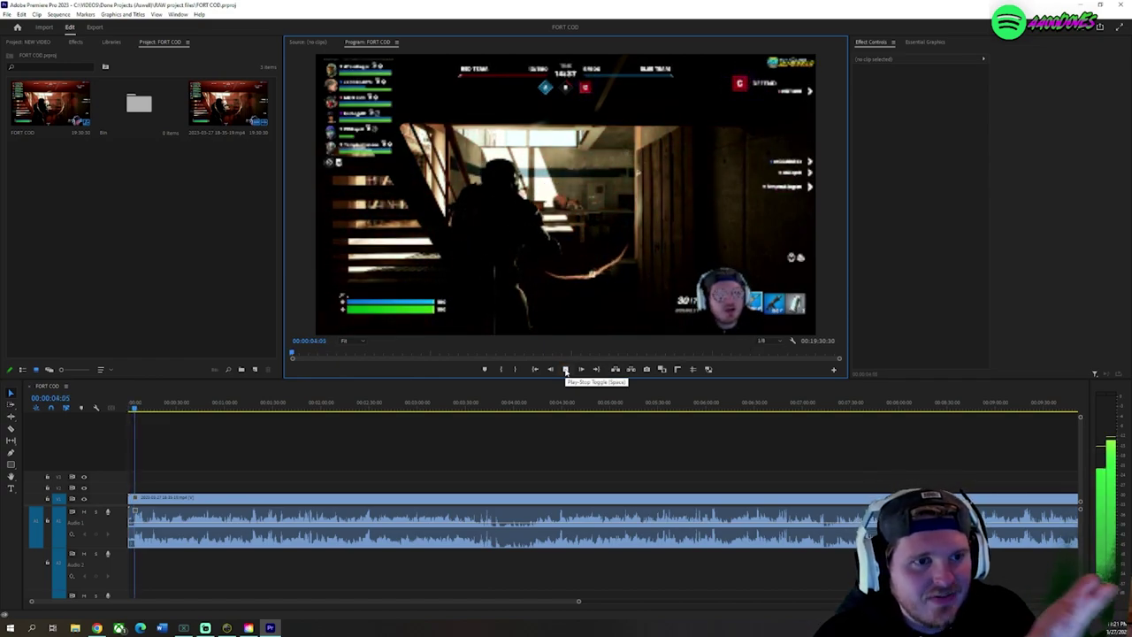
pyautogui.click(565, 370)
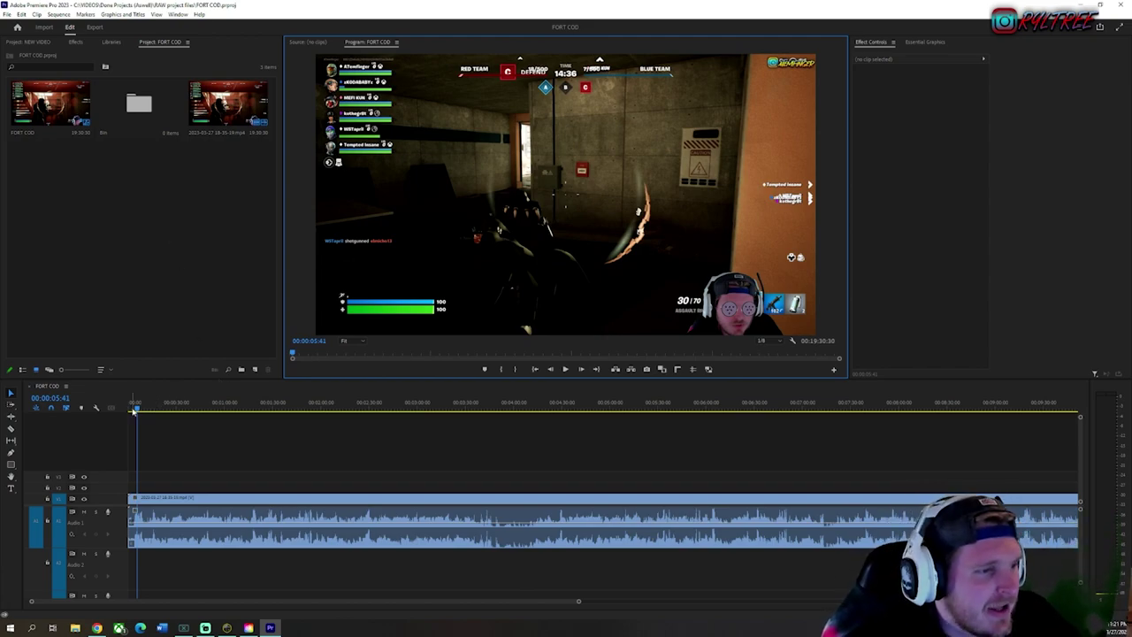
# Step: Play the FORT COD sequence from its start and set the Program monitor's playback resolution to Full
pyautogui.click(169, 405)
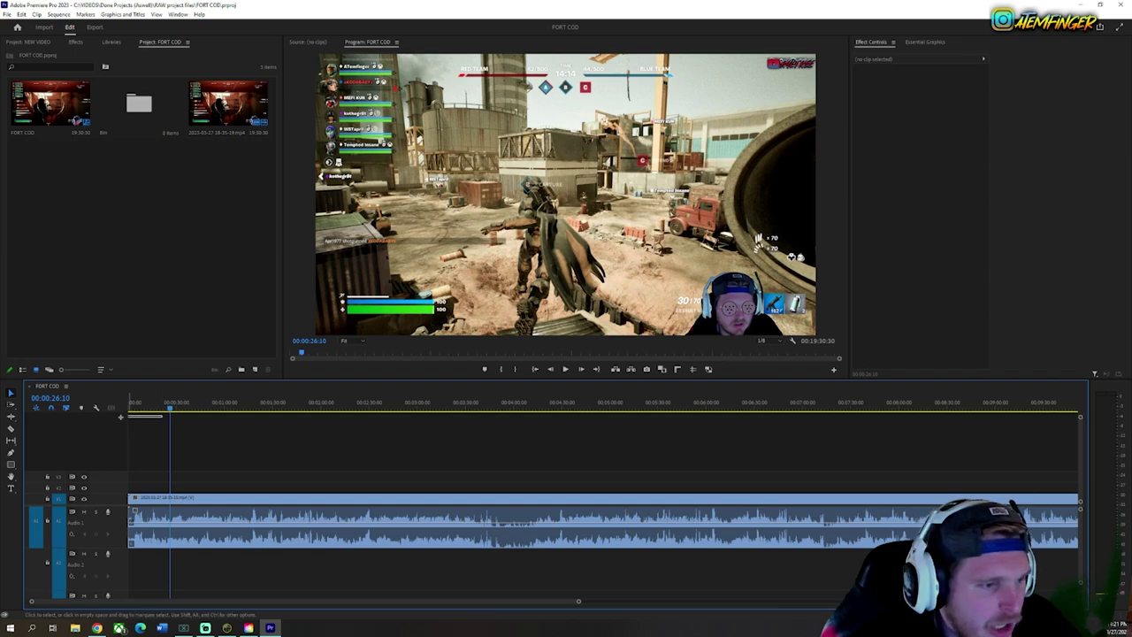
pyautogui.click(131, 408)
pyautogui.moveTo(578, 602); pyautogui.dragTo(141, 606)
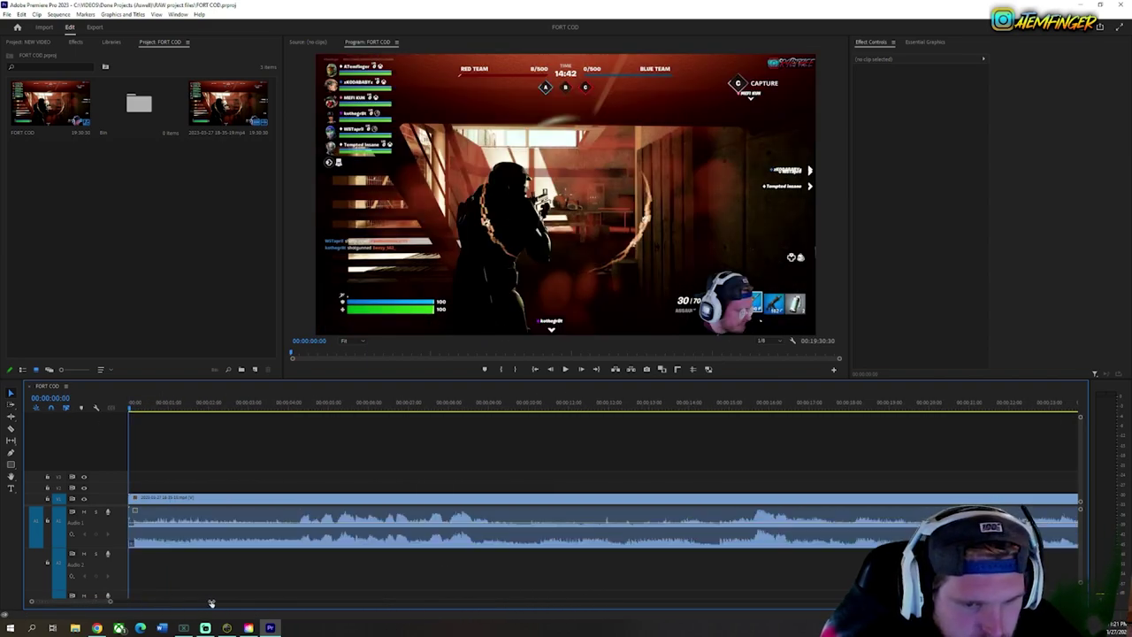
pyautogui.press('space')
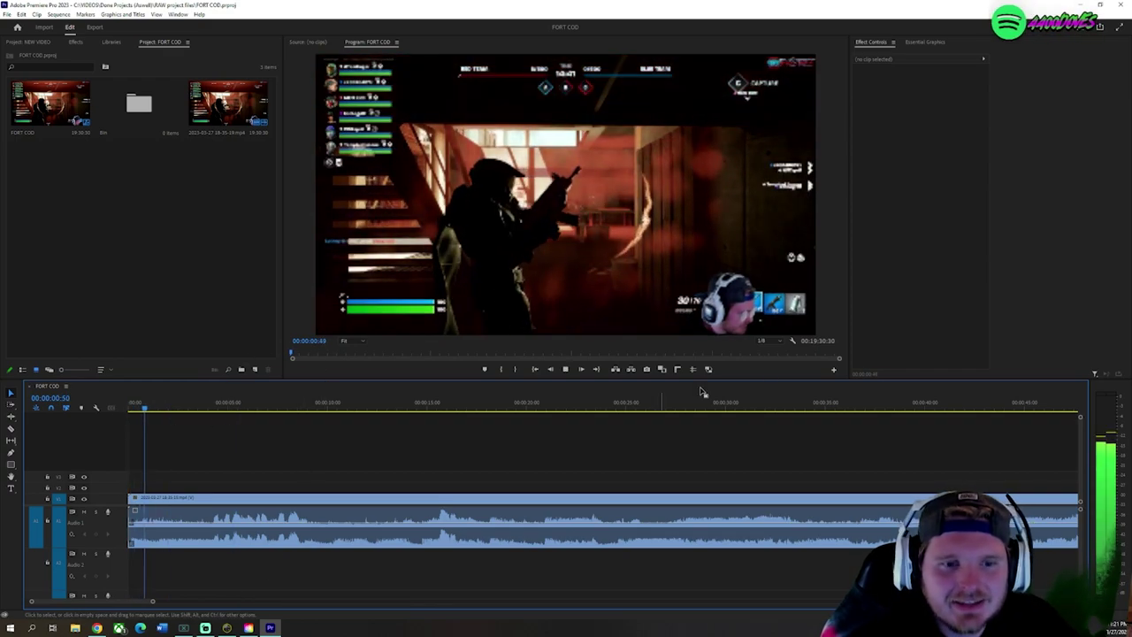
pyautogui.click(762, 340)
pyautogui.click(762, 357)
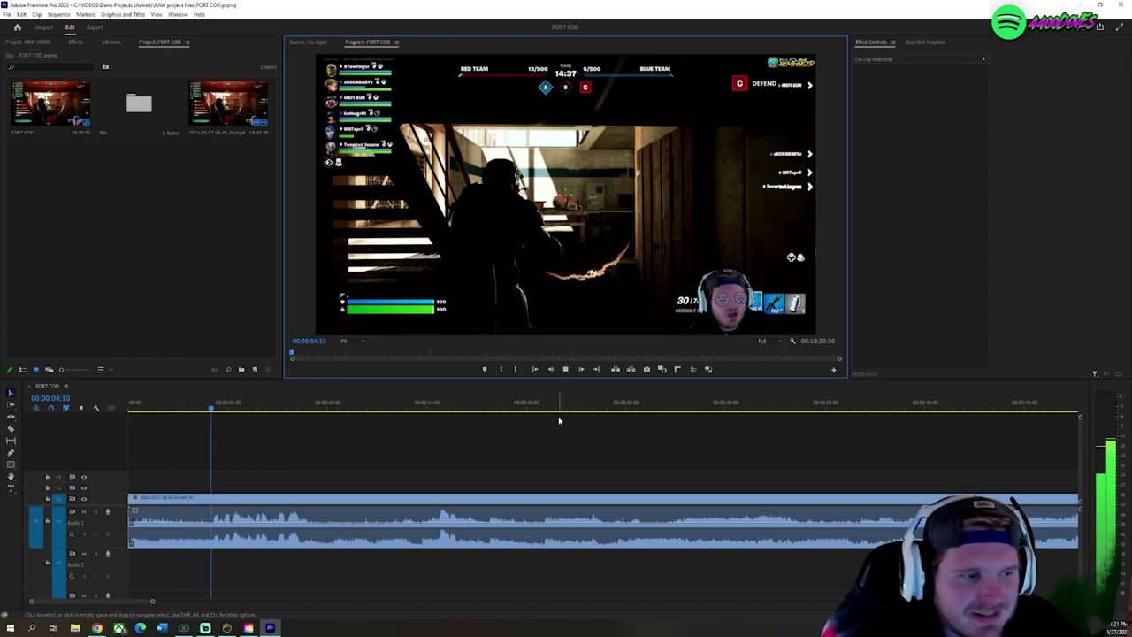
# Step: Trim about the first four seconds off the gameplay clip, close the gap and return the playhead to the sequence start
pyautogui.click(195, 407)
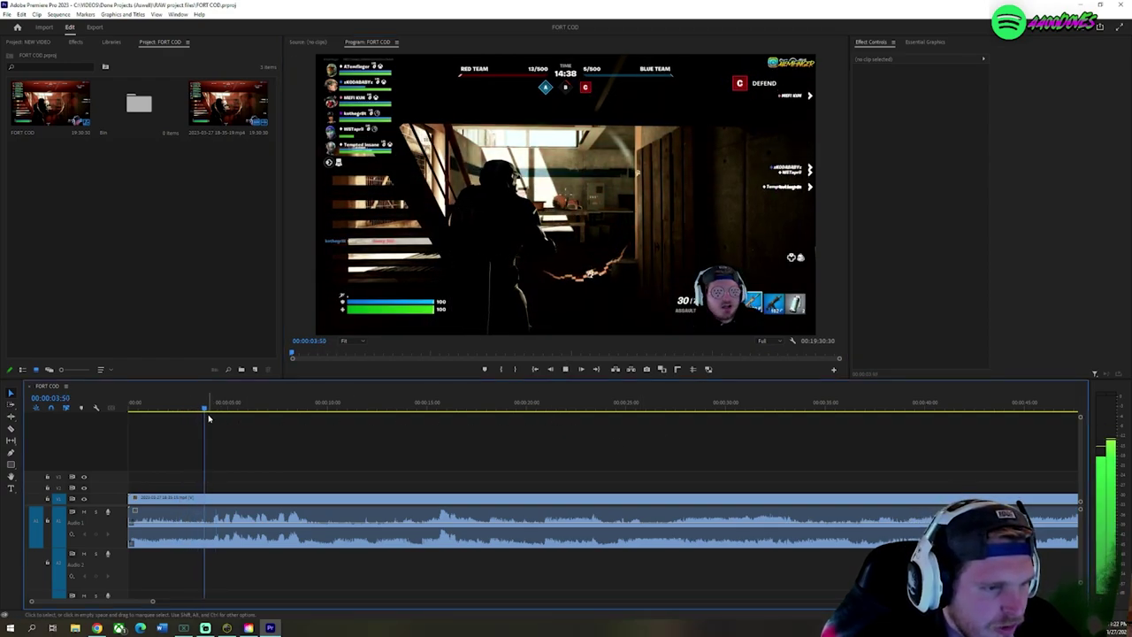
pyautogui.press('space')
pyautogui.moveTo(131, 501); pyautogui.dragTo(156, 501)
pyautogui.click(132, 408)
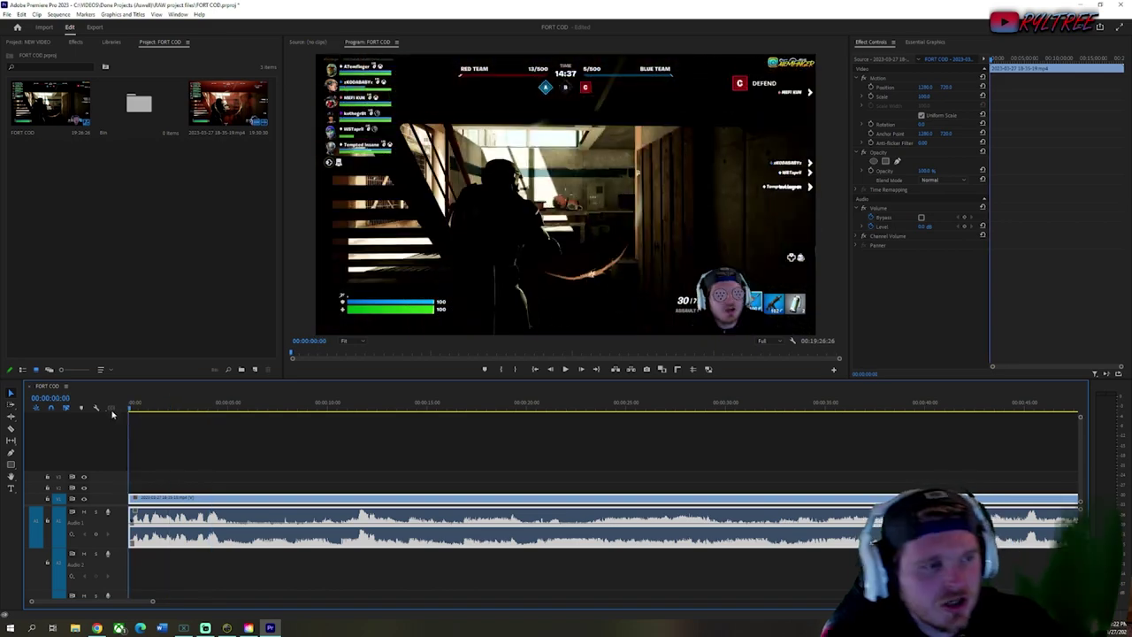
# Step: Try shifting the gameplay clip about five seconds later, and return it to the sequence start
pyautogui.moveTo(207, 506); pyautogui.dragTo(182, 505)
pyautogui.hotkey('ctrl', 'z')
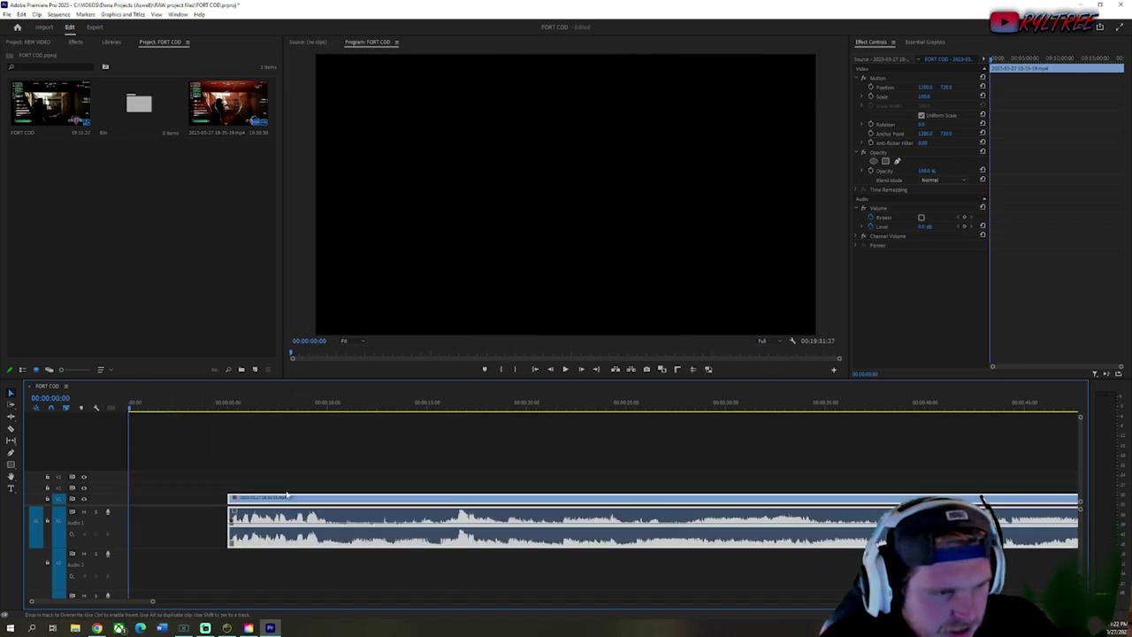
pyautogui.moveTo(124, 498); pyautogui.dragTo(129, 499)
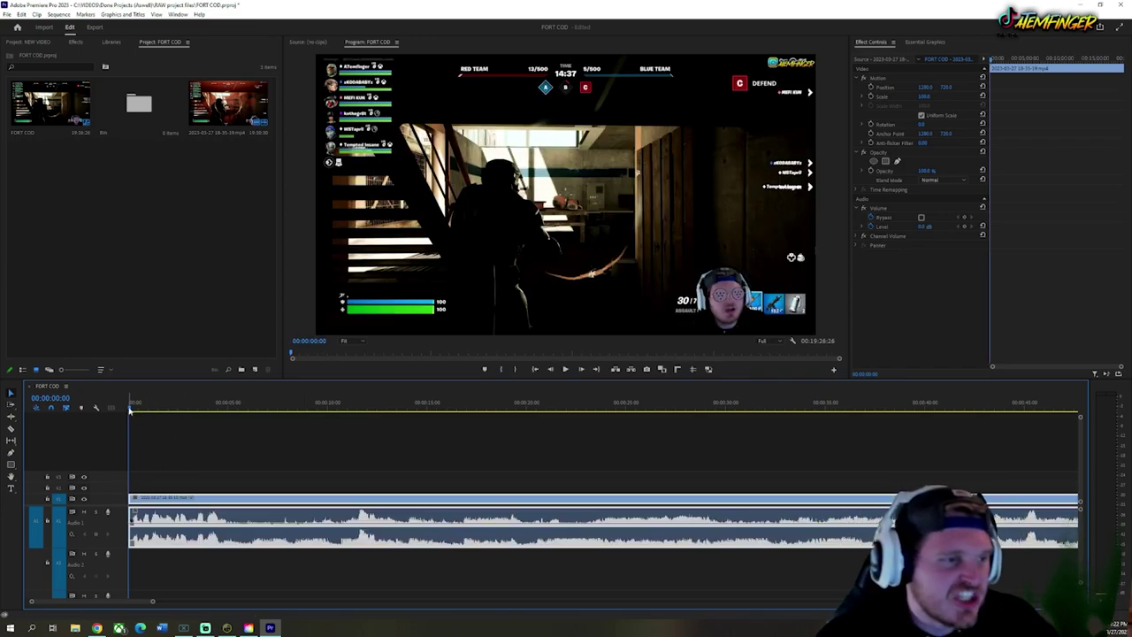
# Step: Leave a short gap before the gameplay clip, preview it, and move the clip back flush with the sequence start
pyautogui.moveTo(150, 497); pyautogui.dragTo(156, 499)
pyautogui.click(166, 459)
pyautogui.press('Down')
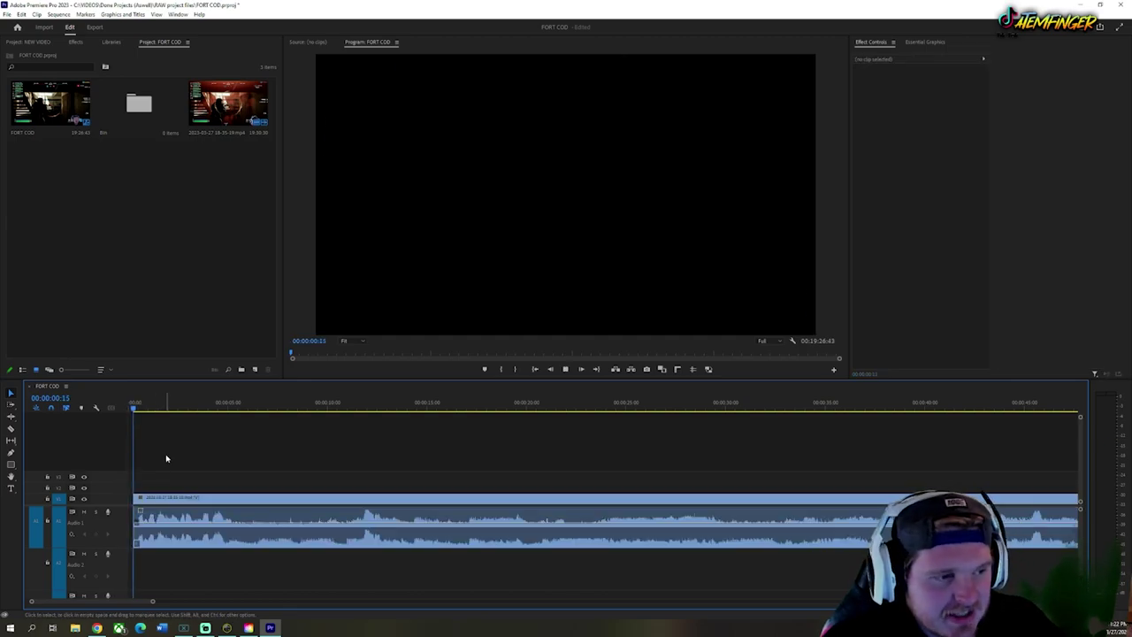
pyautogui.moveTo(135, 409); pyautogui.dragTo(38, 417)
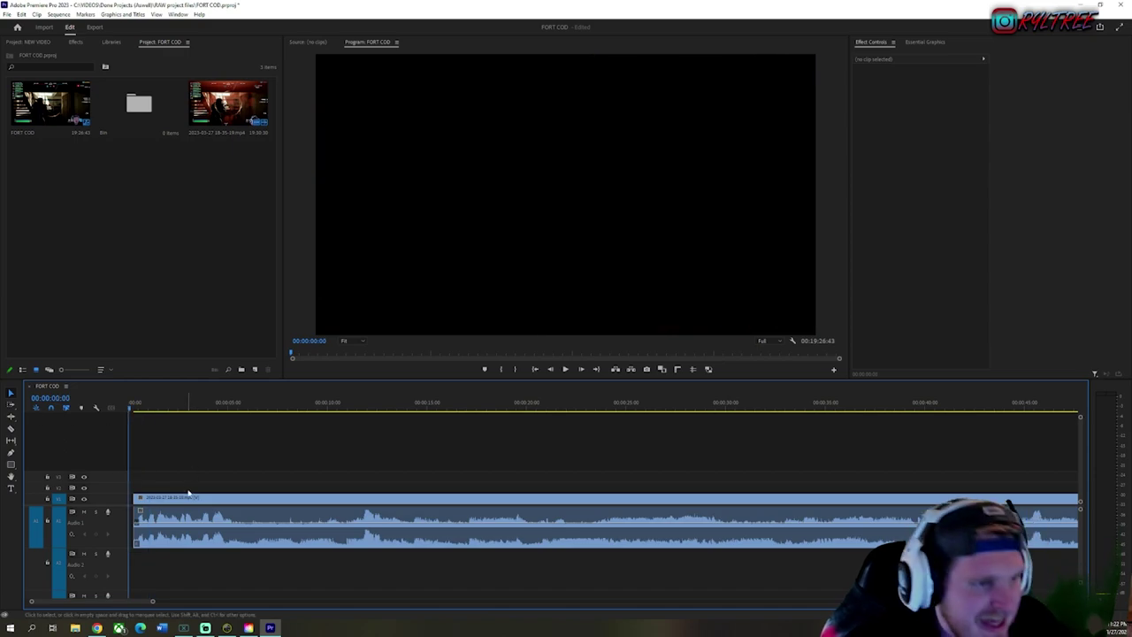
pyautogui.moveTo(188, 497); pyautogui.dragTo(227, 502)
pyautogui.click(230, 454)
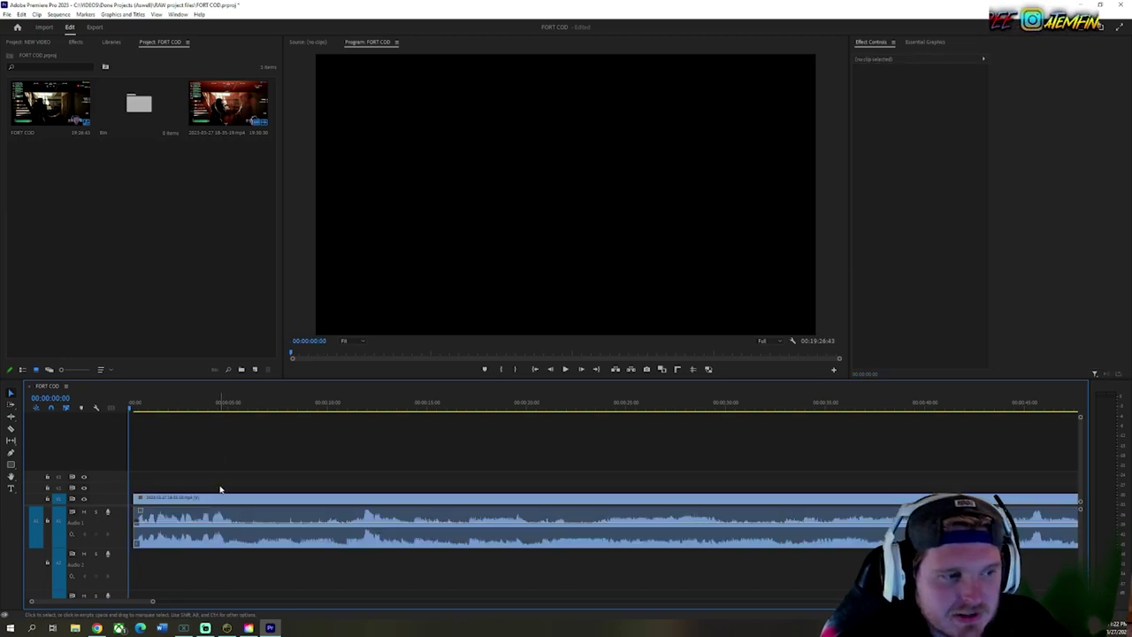
pyautogui.click(221, 499)
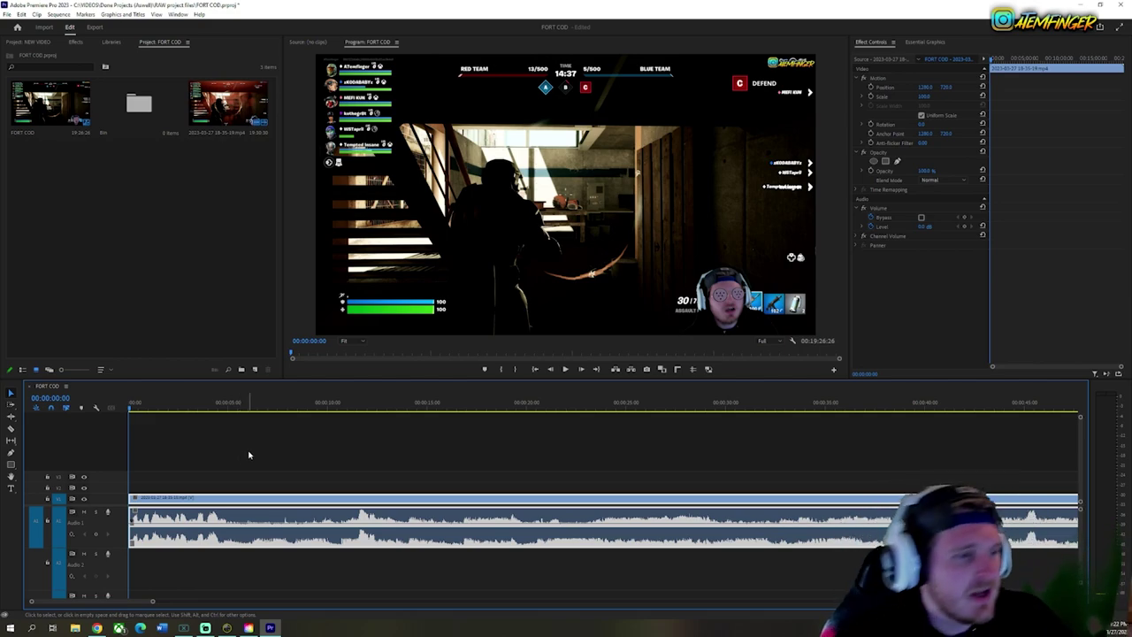
# Step: Add a text graphic reading "OMG" over the opening of the gameplay, placed in the lower-left part of the video frame
pyautogui.press('t')
pyautogui.click(421, 268)
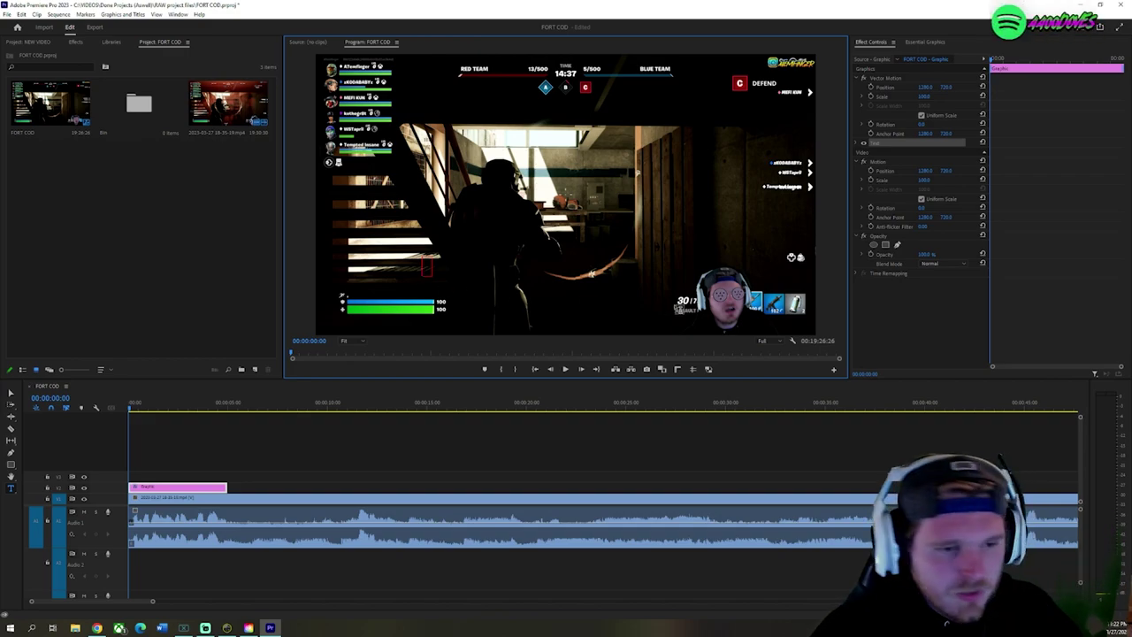
pyautogui.click(567, 370)
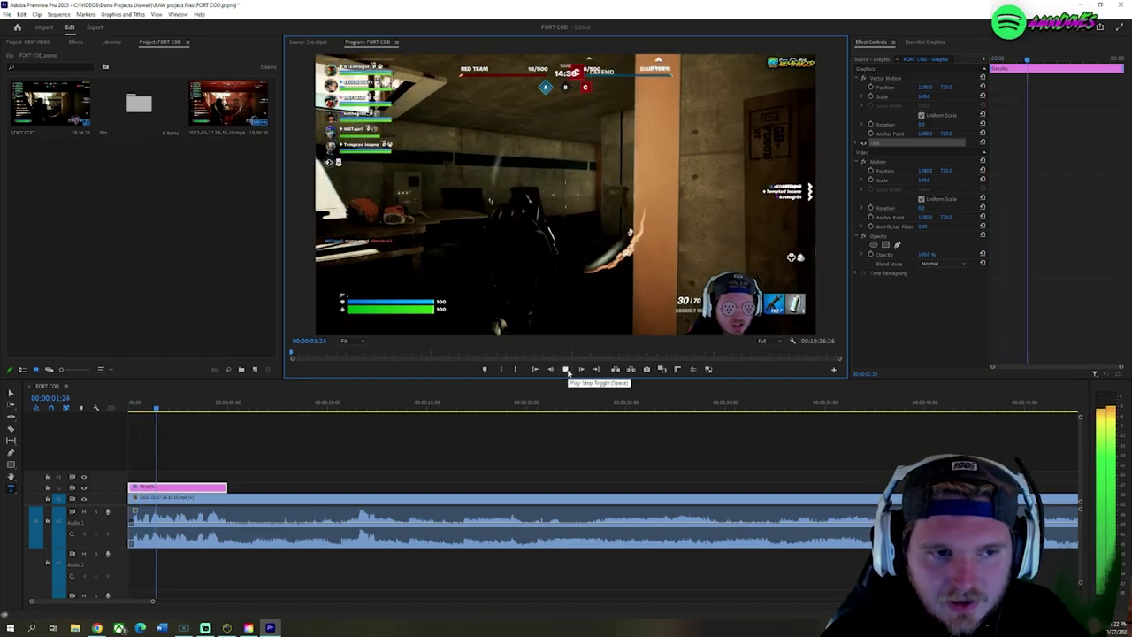
pyautogui.click(566, 370)
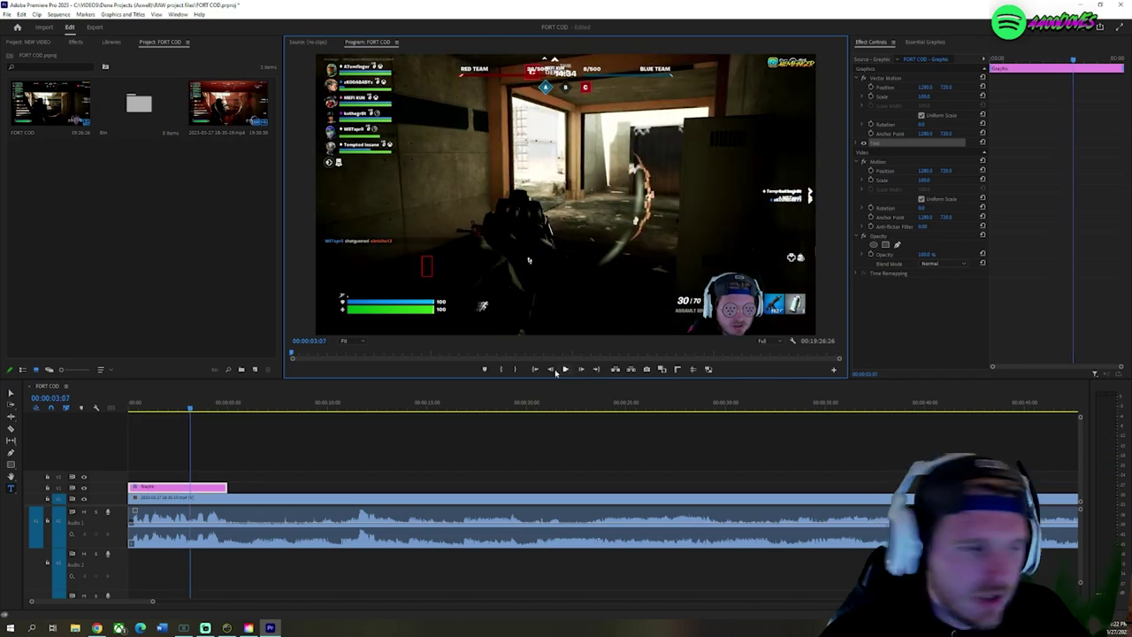
pyautogui.click(135, 415)
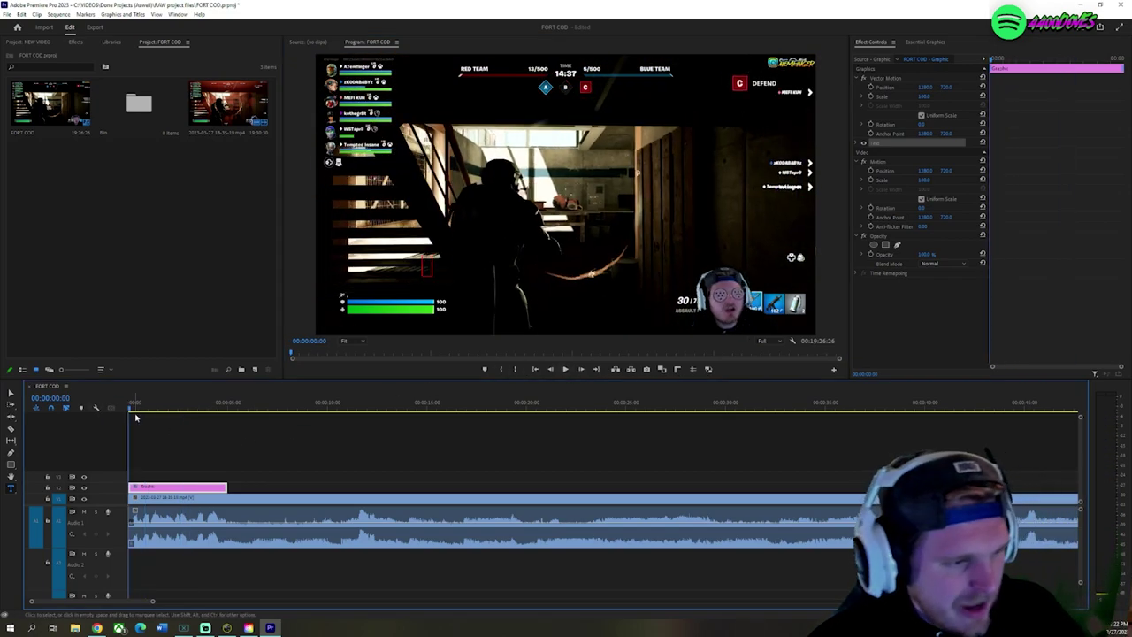
pyautogui.click(426, 265)
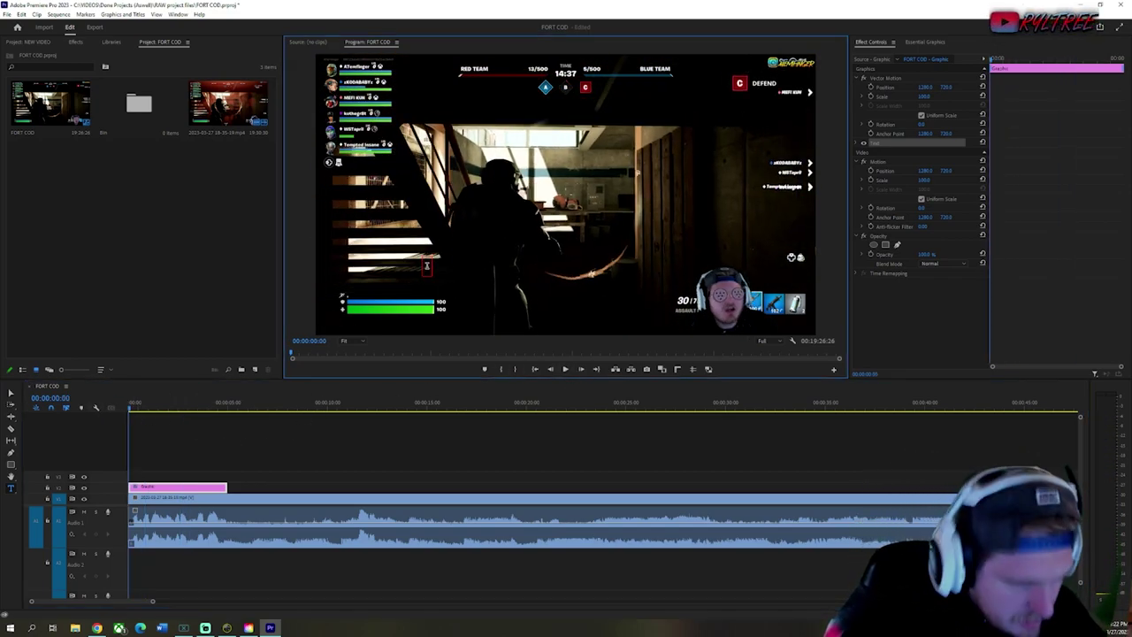
pyautogui.write('OMG')
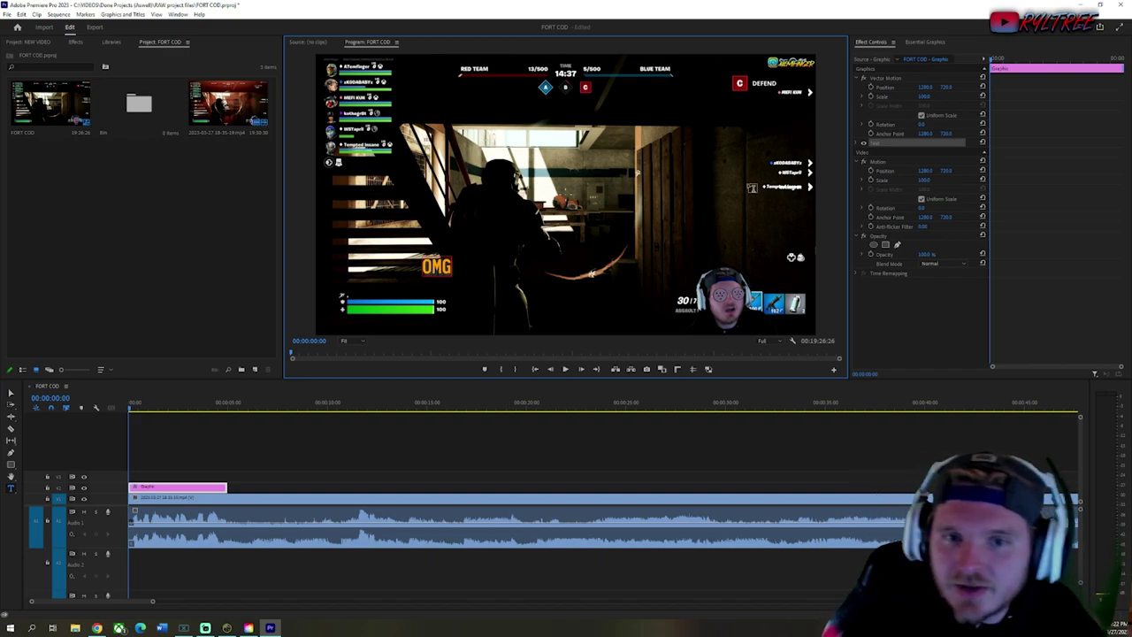
# Step: Expand the OMG text's properties in Effect Controls and look over its source text, appearance and font options
pyautogui.click(858, 143)
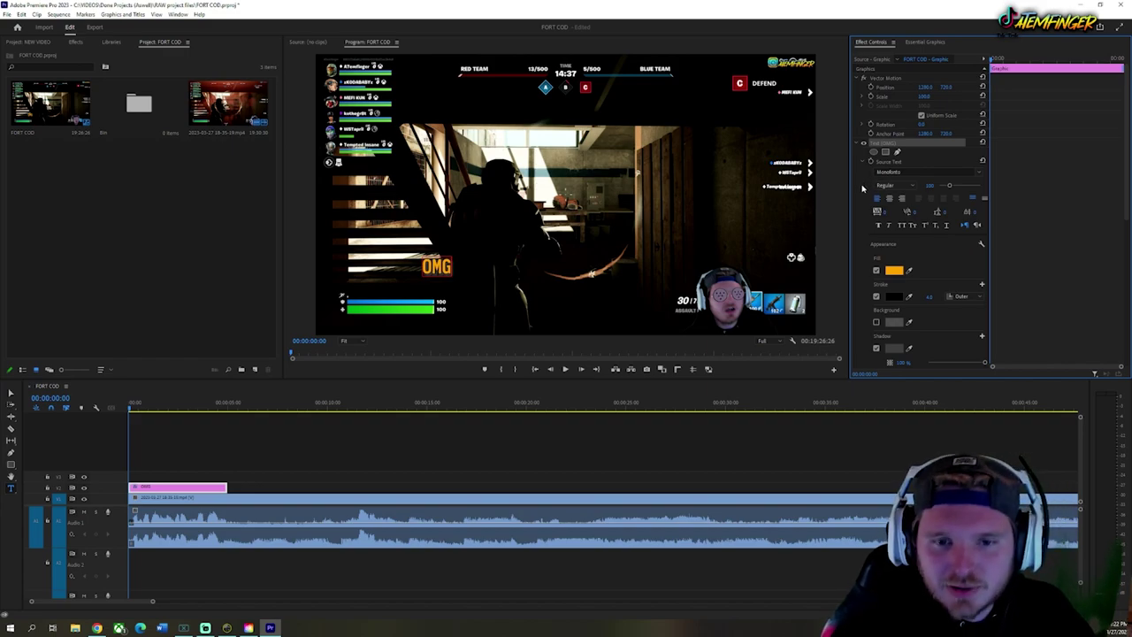
pyautogui.scroll(-4, 863, 187)
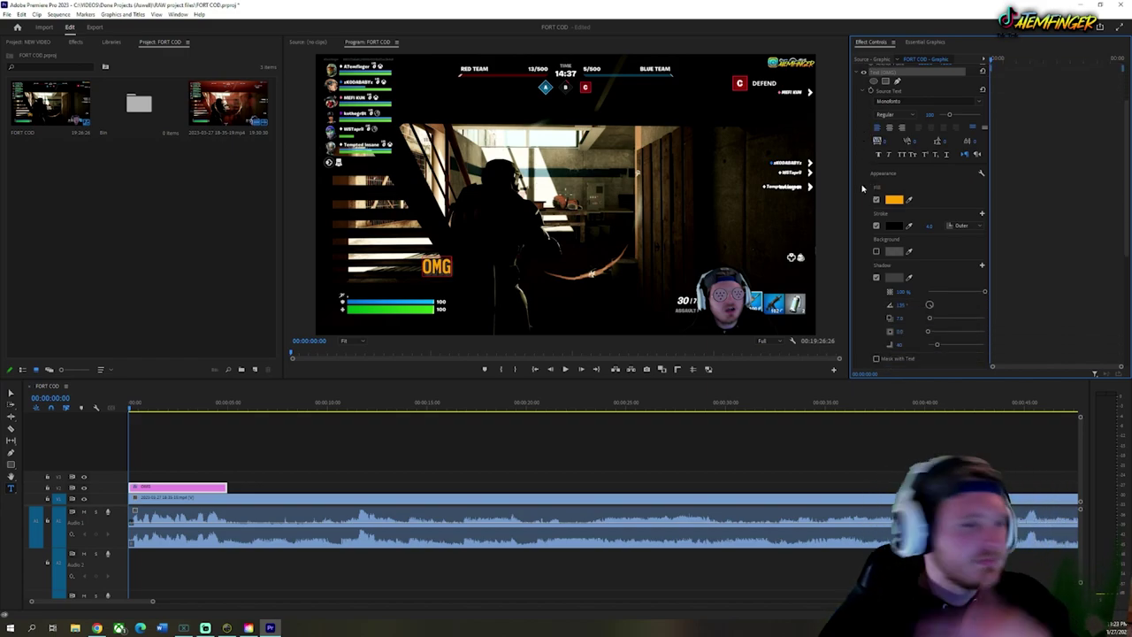
pyautogui.scroll(2, 914, 150)
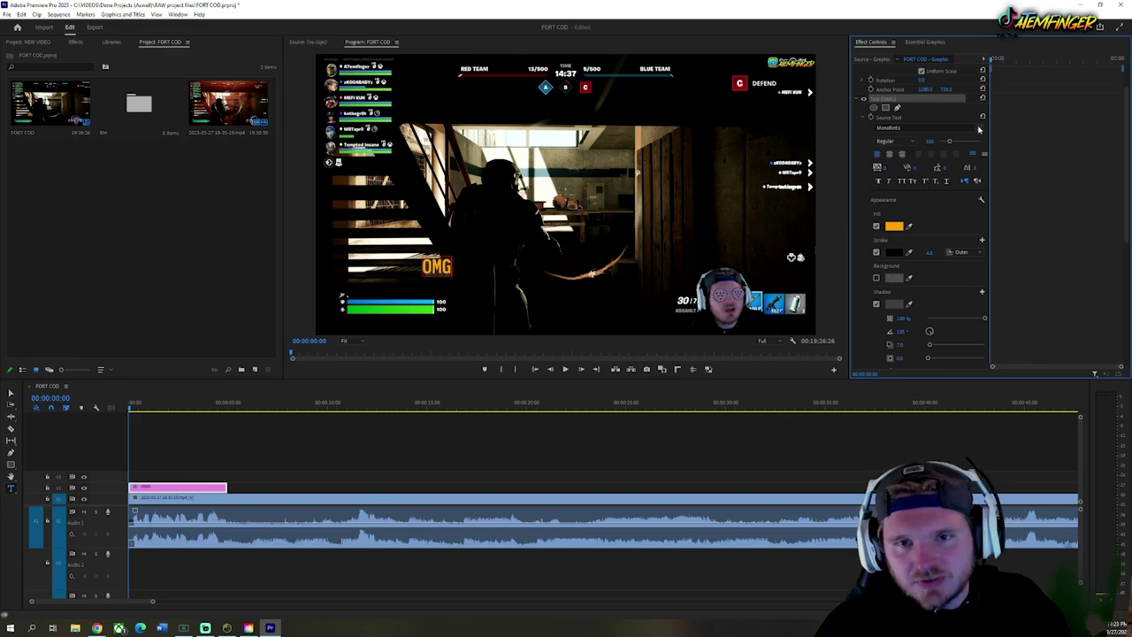
pyautogui.click(979, 130)
pyautogui.click(979, 130)
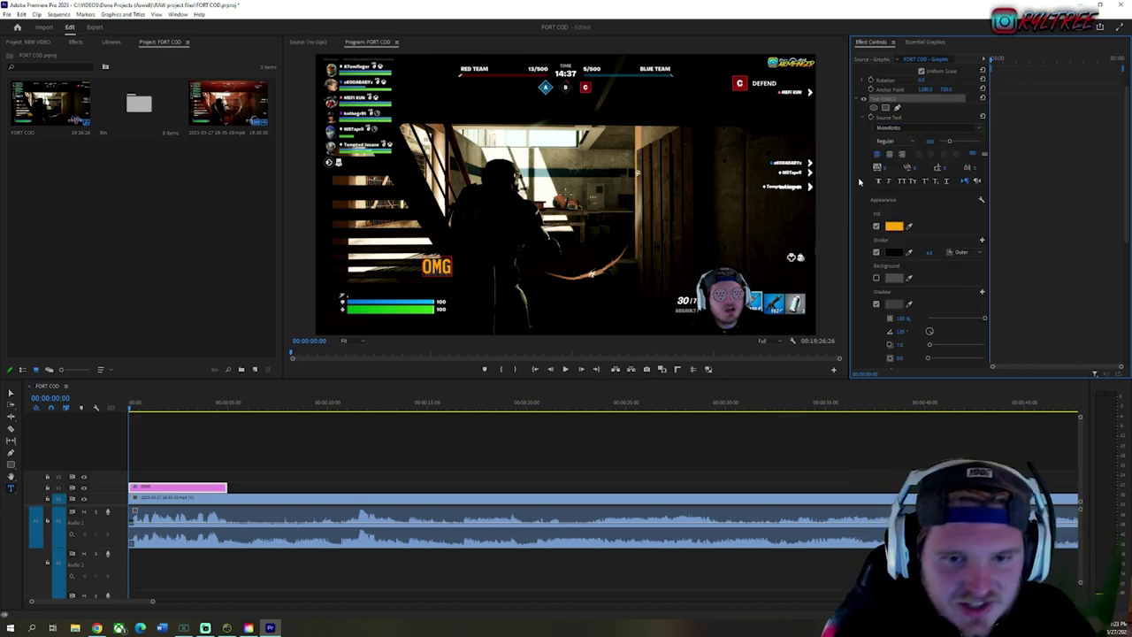
# Step: Compare the OMG text with and without its appearance effects, and leave the text's shadow switched off
pyautogui.scroll(-2, 858, 181)
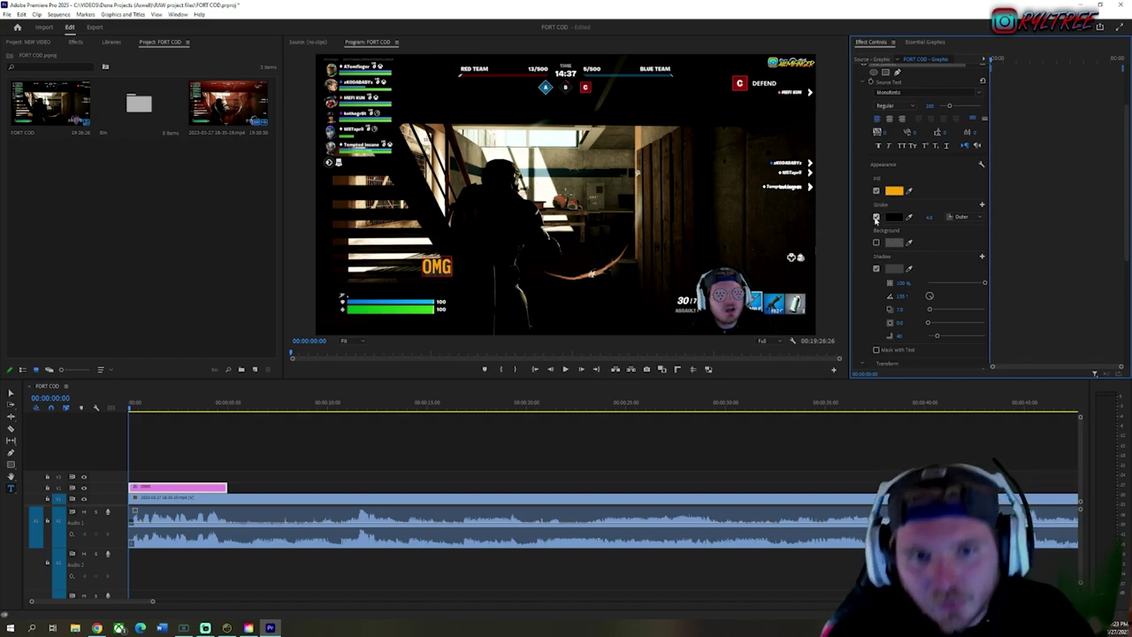
pyautogui.click(875, 217)
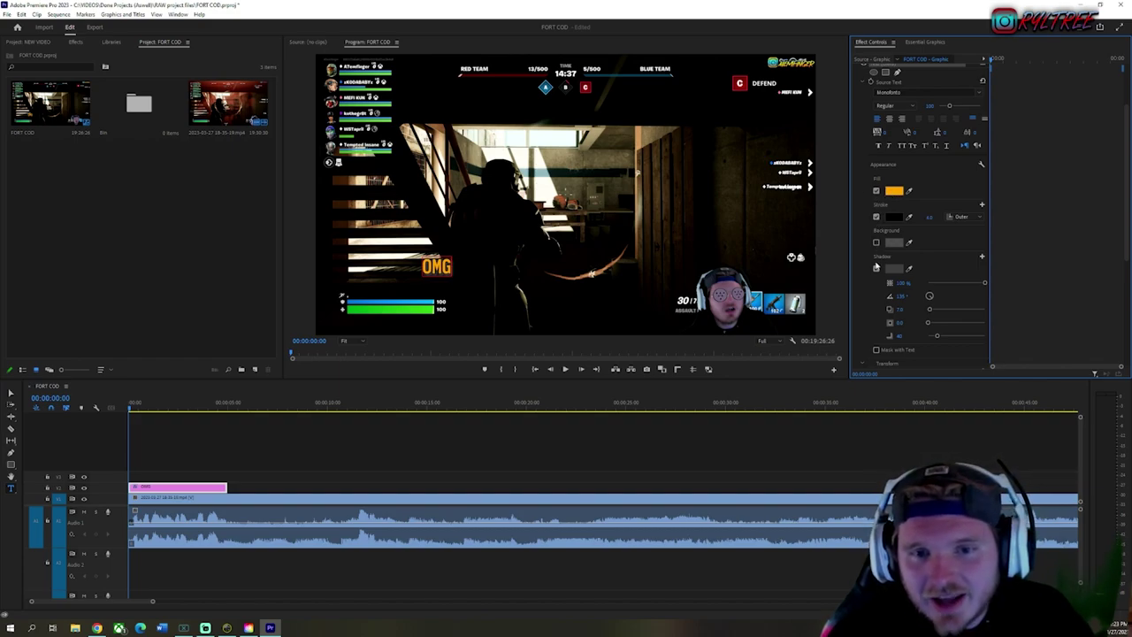
pyautogui.click(875, 268)
pyautogui.click(876, 269)
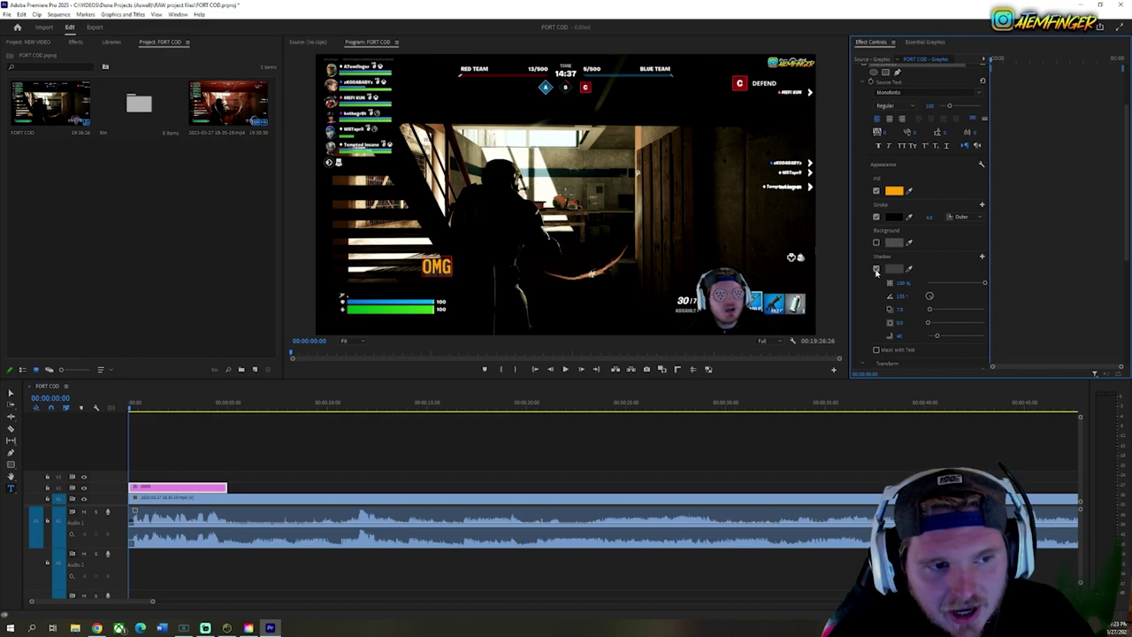
pyautogui.click(876, 269)
pyautogui.click(875, 269)
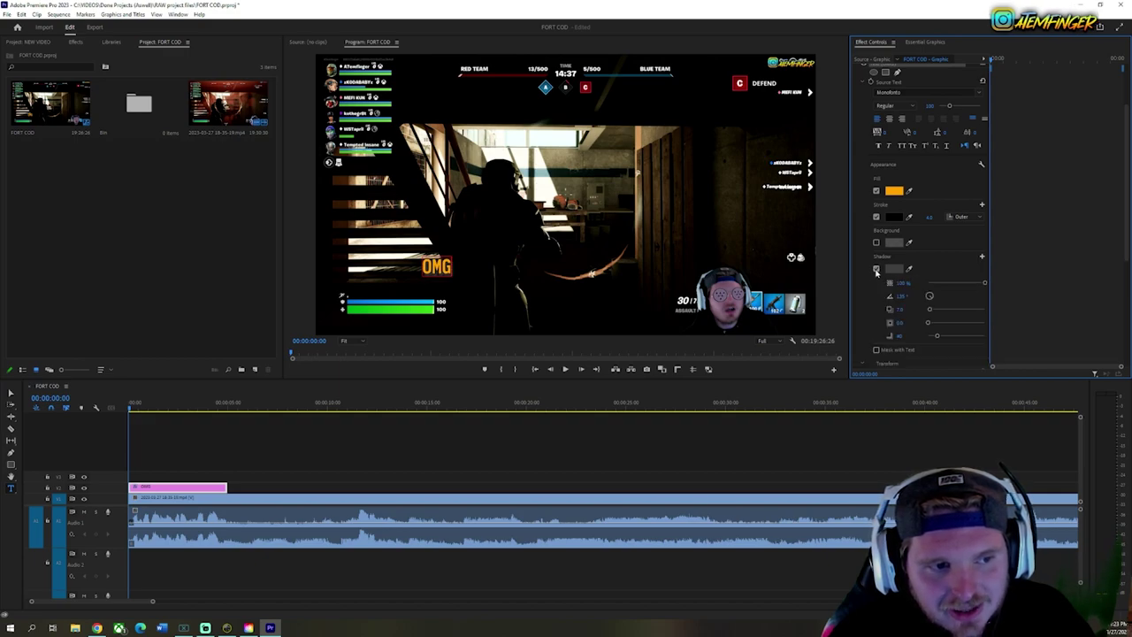
pyautogui.click(876, 269)
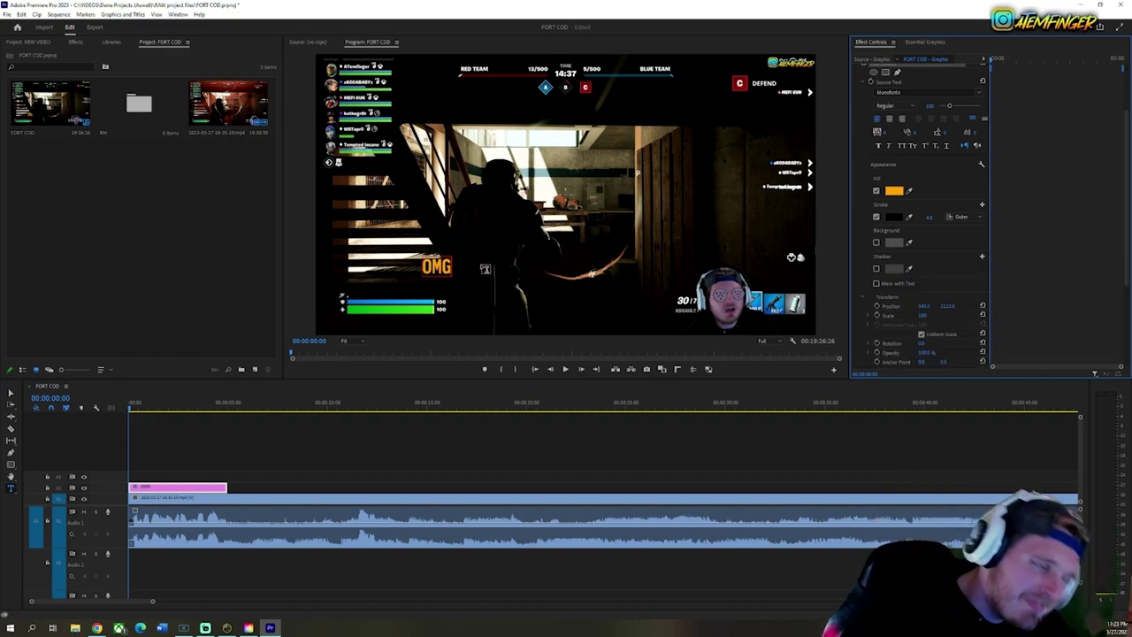
# Step: Enlarge the OMG text and tilt it diagonally upward over the left half of the video frame
pyautogui.click(566, 195)
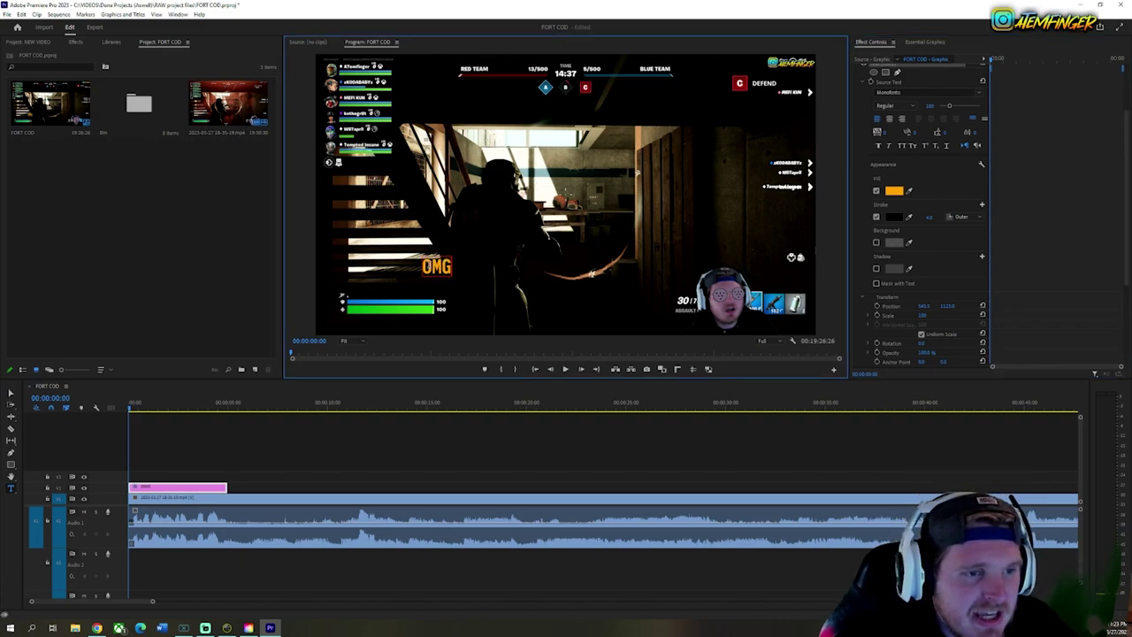
pyautogui.click(10, 392)
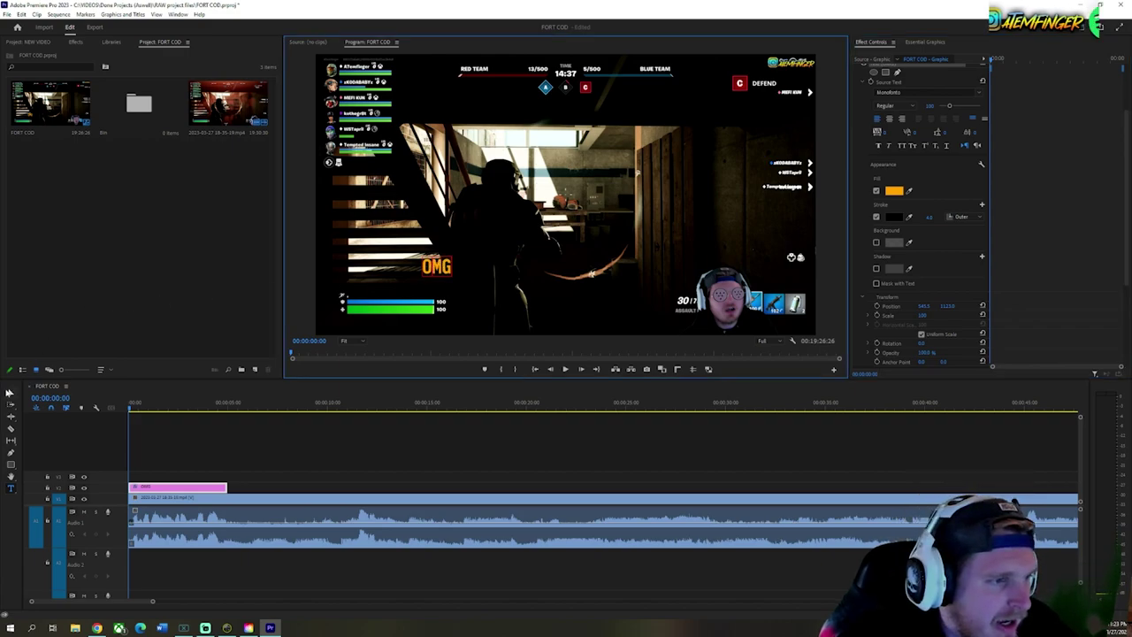
pyautogui.moveTo(454, 254); pyautogui.dragTo(458, 110)
pyautogui.click(171, 444)
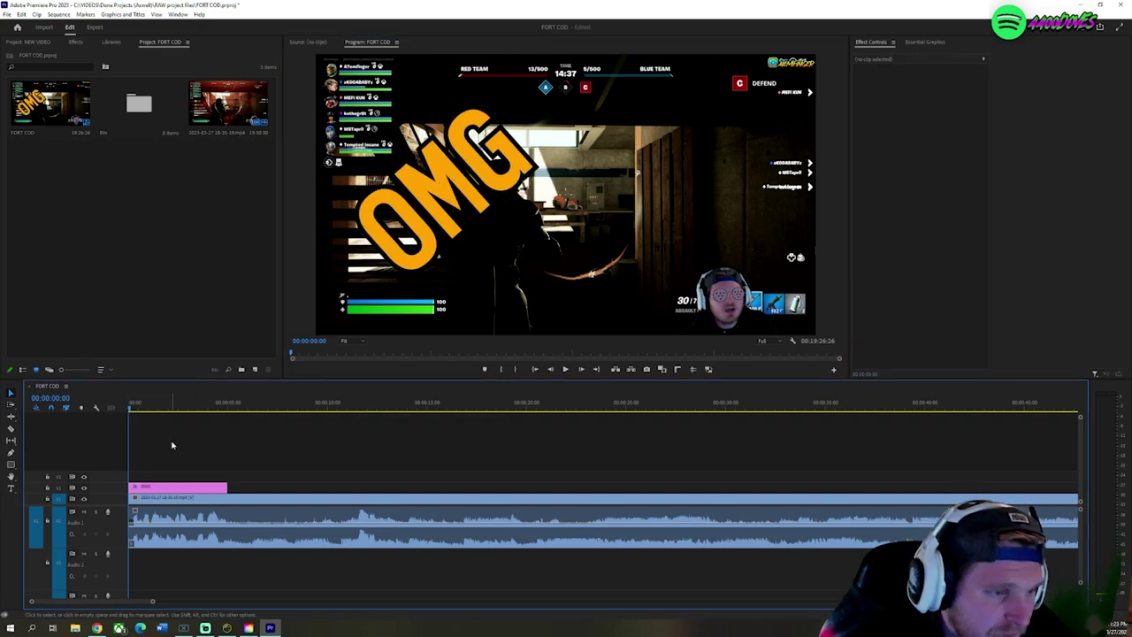
# Step: Play the opening with the OMG text and trim the end of the OMG graphic to 00:00:01:04
pyautogui.press('space')
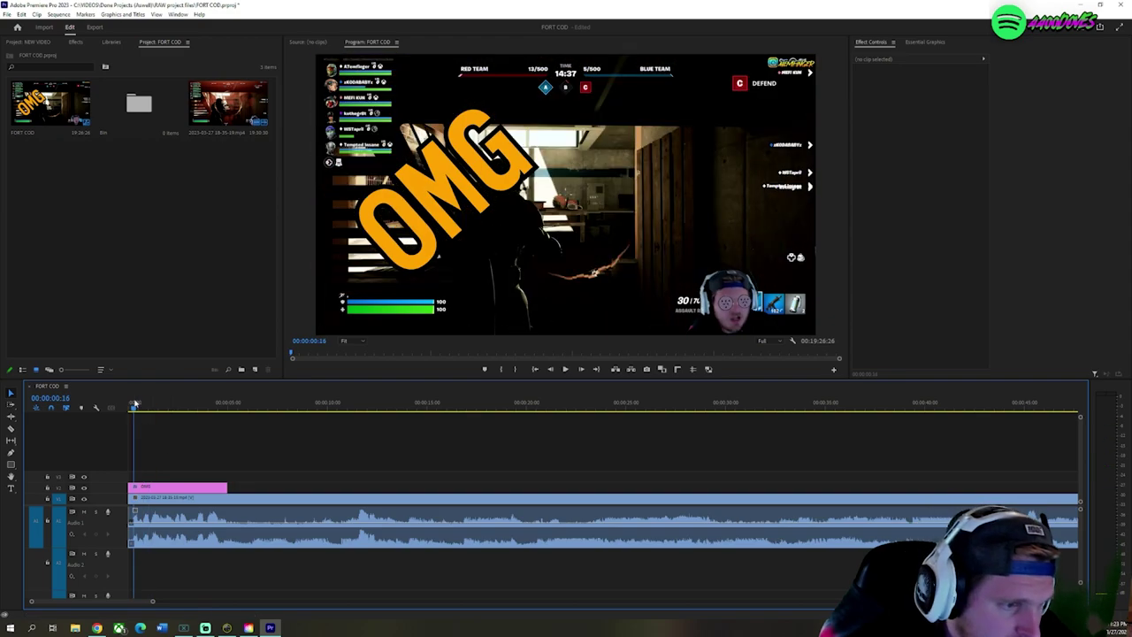
pyautogui.press('space')
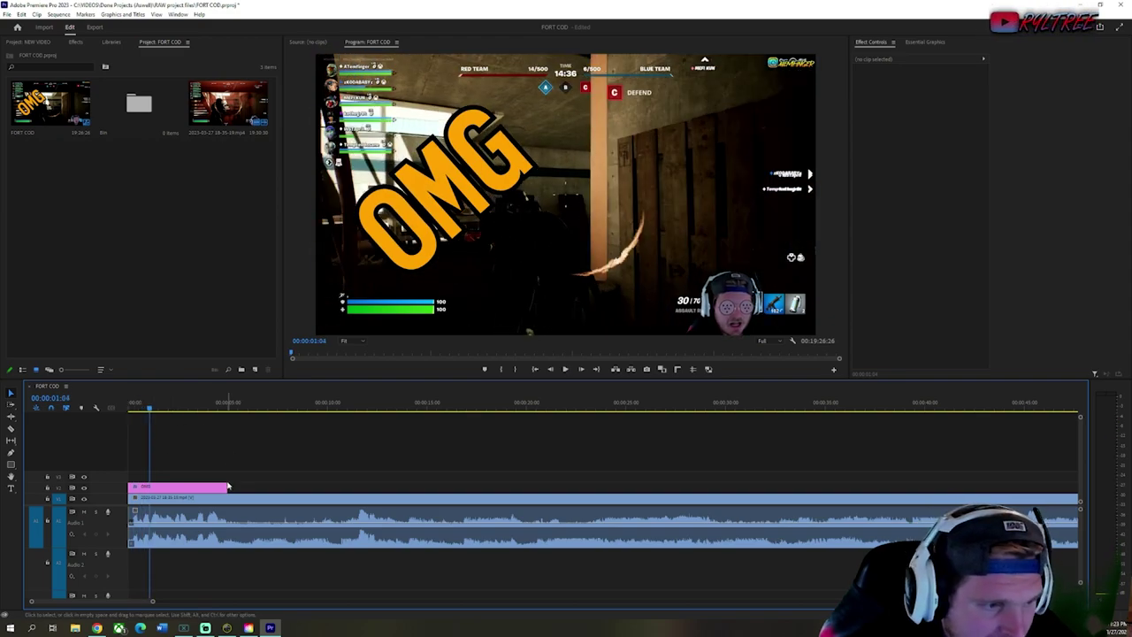
pyautogui.moveTo(228, 487); pyautogui.dragTo(149, 486)
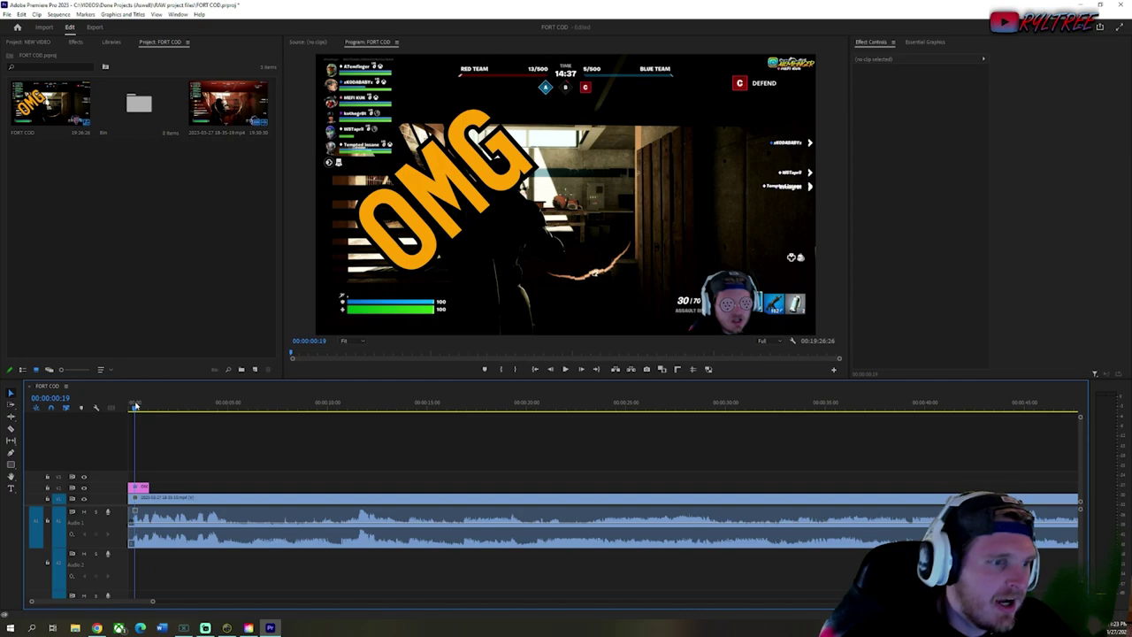
# Step: Reopen the OMG text for editing in the Program monitor and clear its text highlight
pyautogui.doubleClick(452, 196)
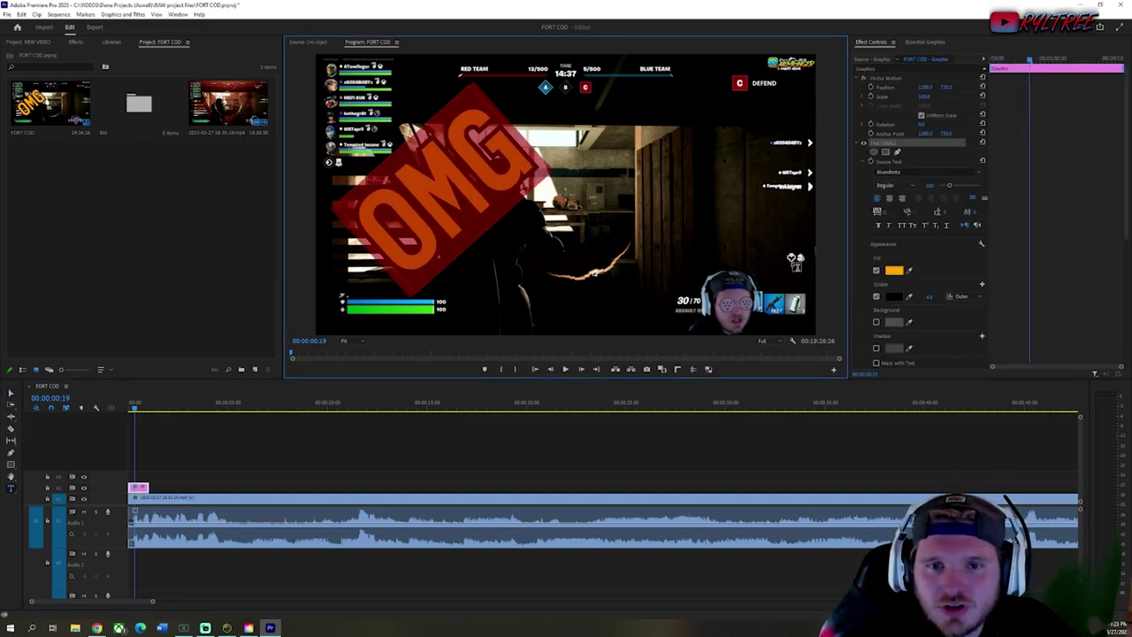
pyautogui.click(862, 178)
pyautogui.click(439, 188)
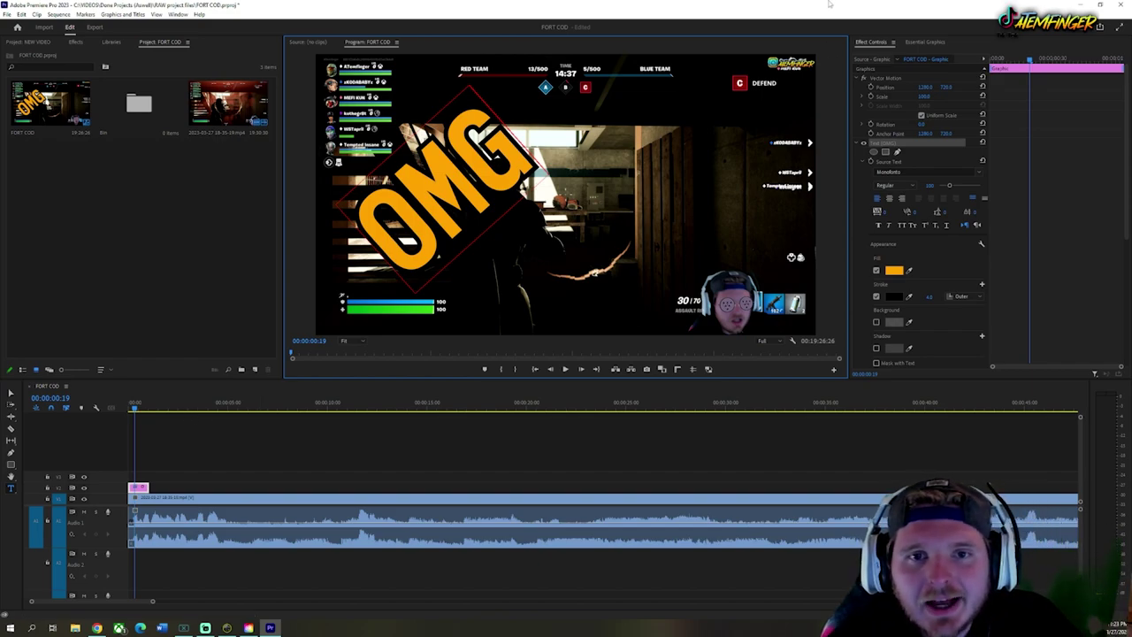
# Step: Try to animate the OMG text from the left half to the upper right with Vector Motion position keyframes at 00:00:00:19 and 00:00:00:27
pyautogui.click(871, 87)
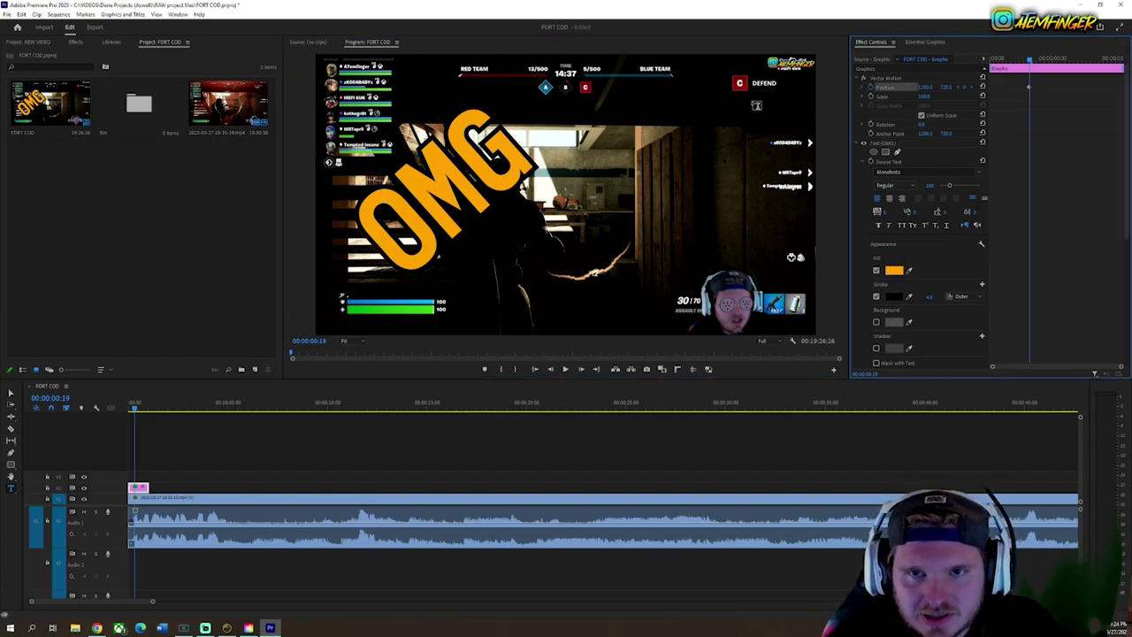
pyautogui.moveTo(1029, 60); pyautogui.dragTo(1046, 60)
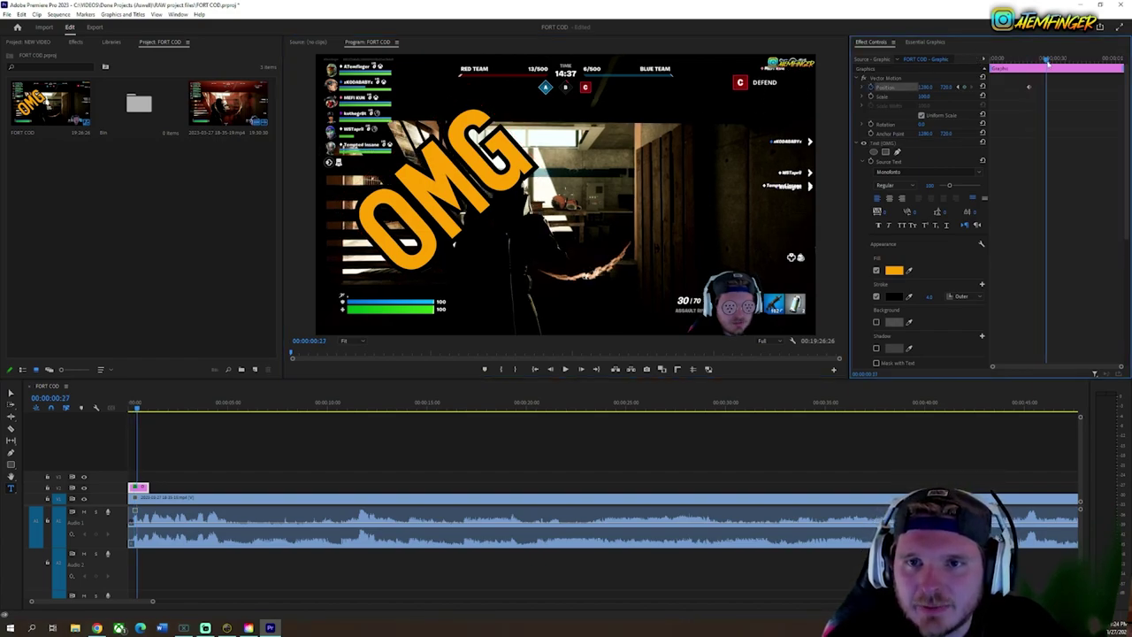
pyautogui.click(11, 395)
pyautogui.moveTo(434, 190); pyautogui.dragTo(653, 158)
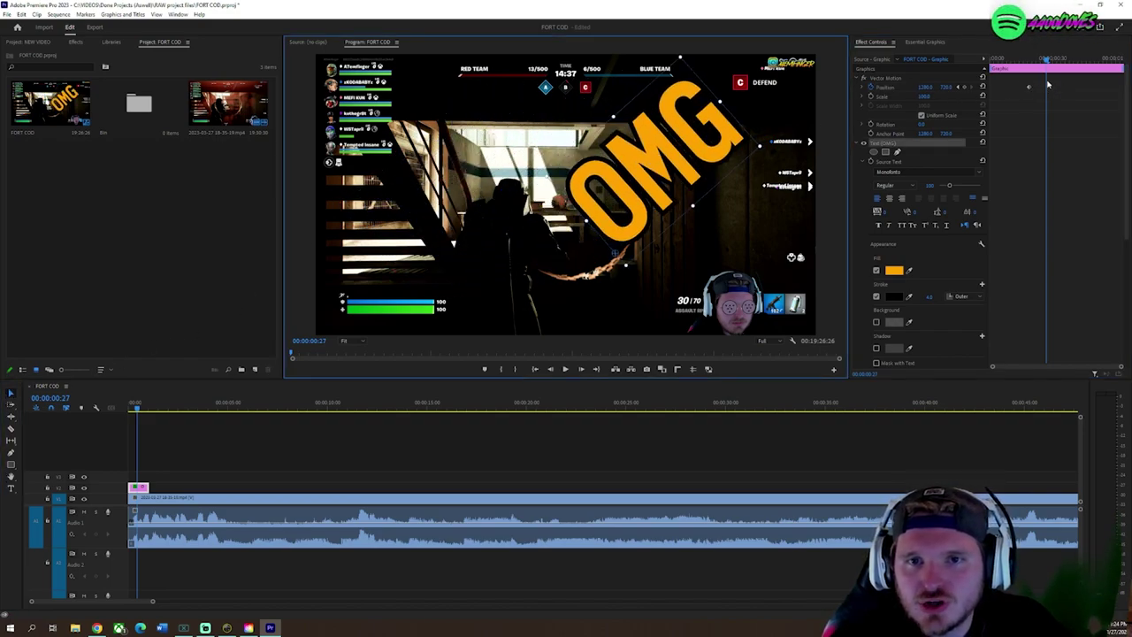
pyautogui.click(966, 87)
pyautogui.click(1030, 59)
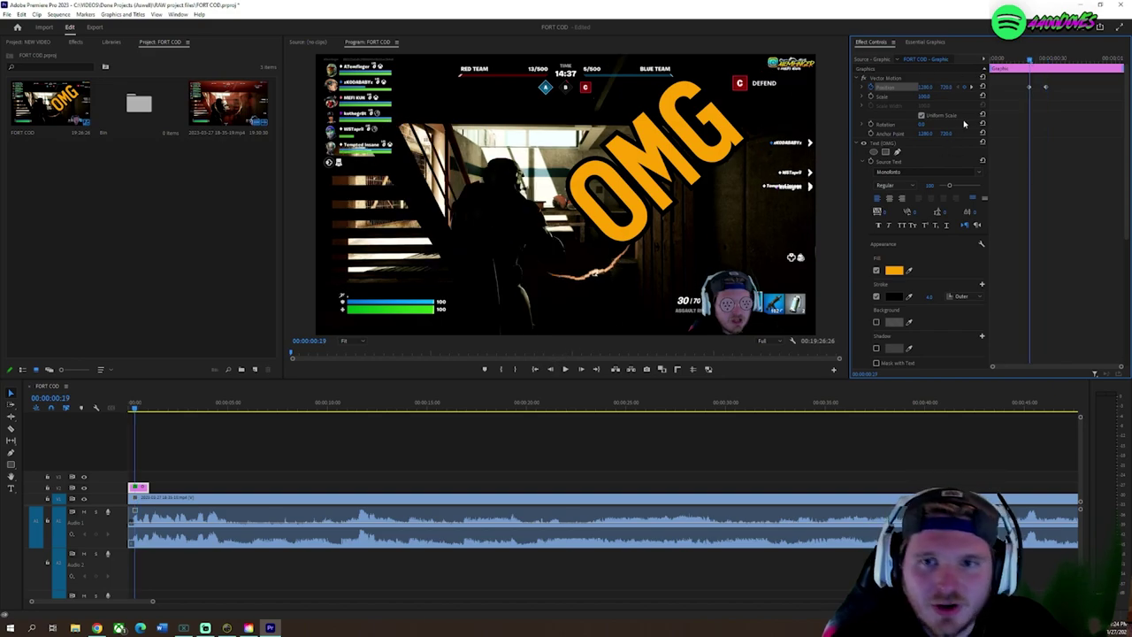
pyautogui.moveTo(1021, 59)
pyautogui.mouseDown()
pyautogui.moveTo(1008, 59)
pyautogui.moveTo(1032, 59)
pyautogui.mouseUp()
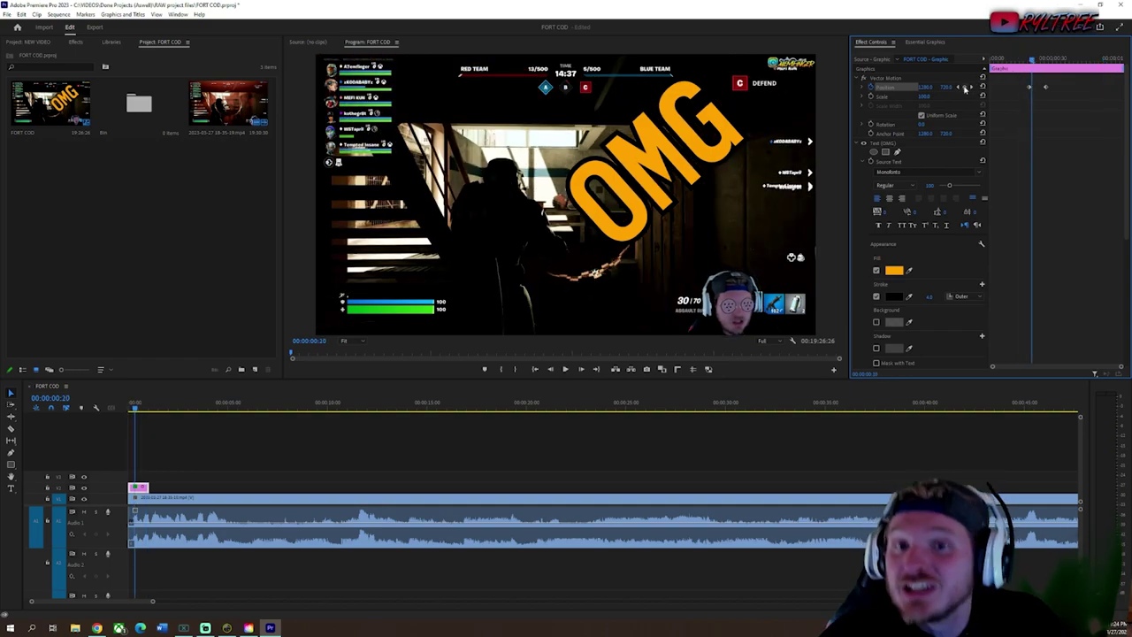
# Step: Delete the Vector Motion position keyframes and move the OMG text back over the left half of the video frame
pyautogui.click(871, 88)
pyautogui.click(589, 324)
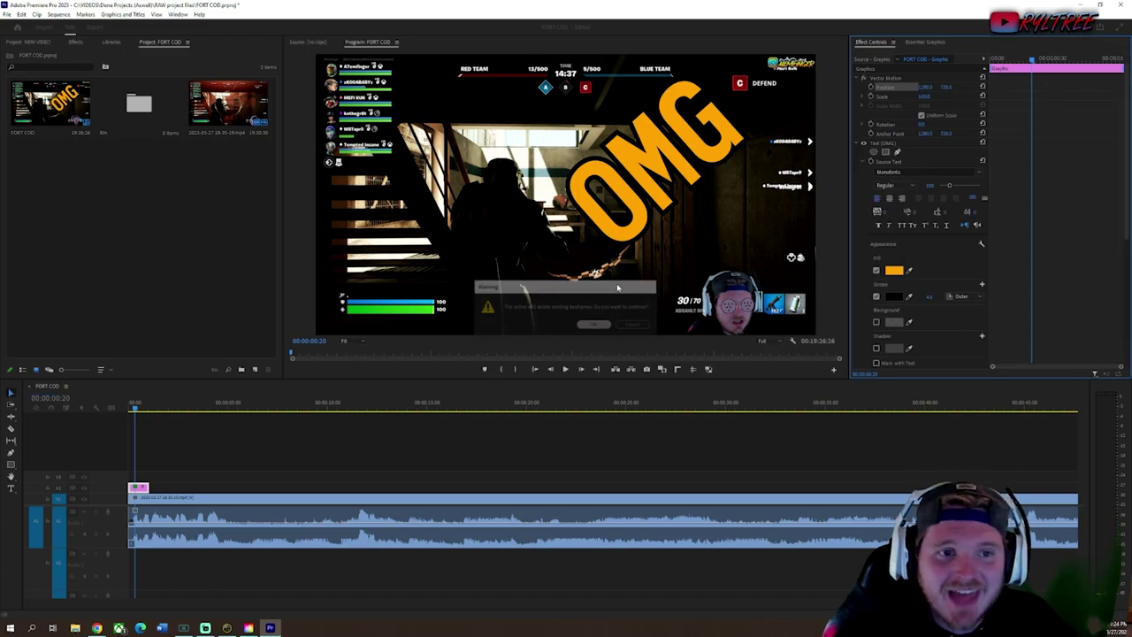
pyautogui.moveTo(667, 161); pyautogui.dragTo(471, 195)
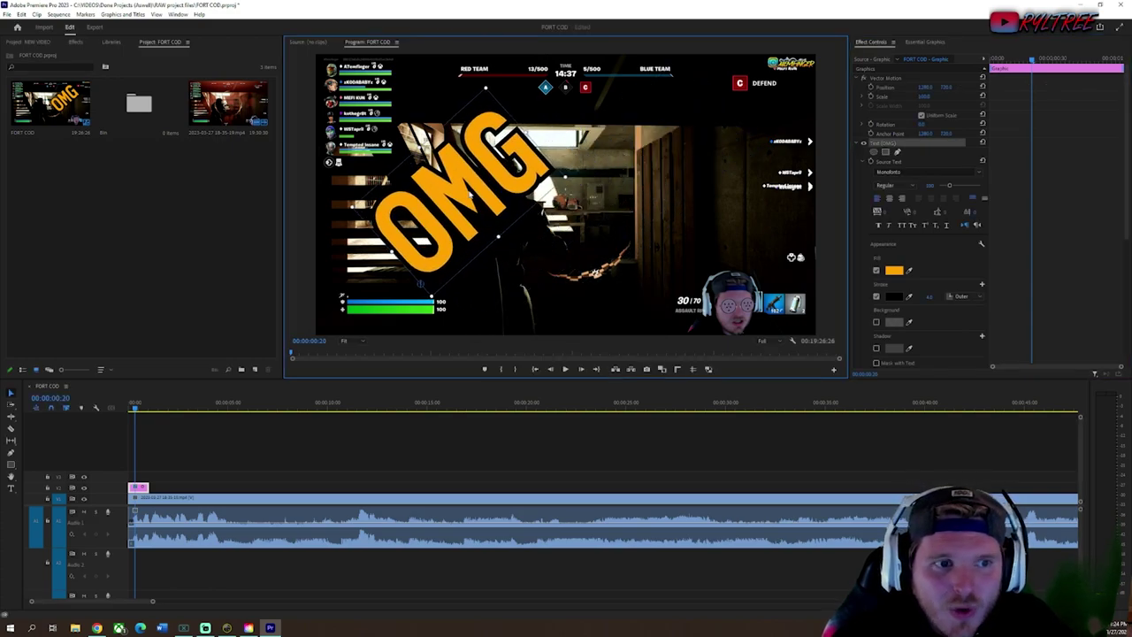
# Step: Turn on keyframing for the OMG text's own Transform position and scale, with the starting keyframes at 00:00:00:00
pyautogui.click(863, 192)
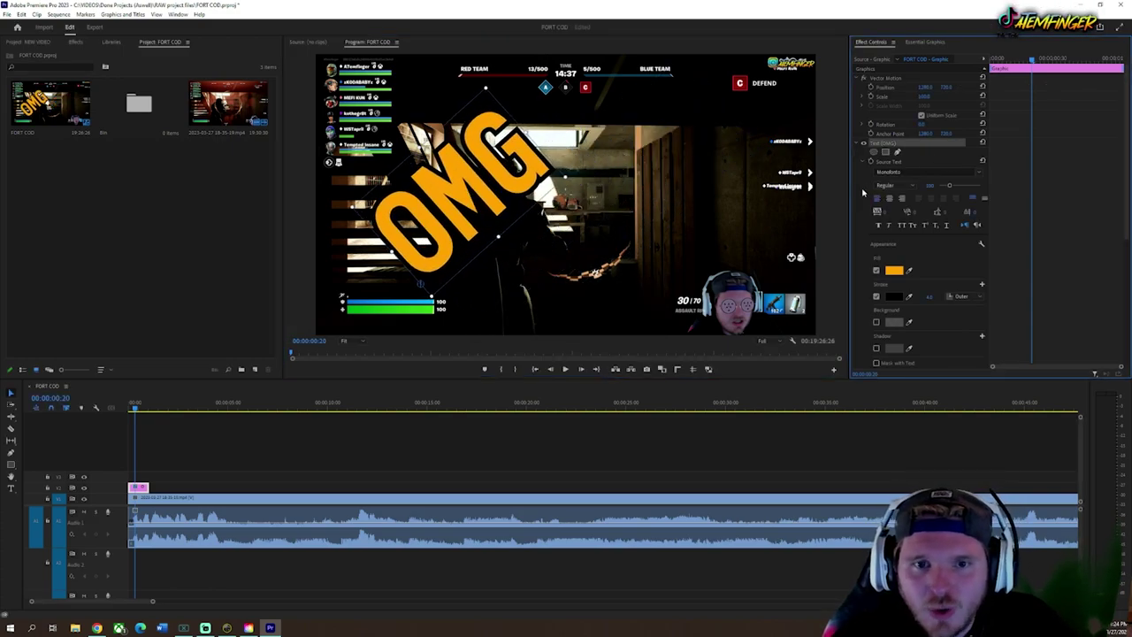
pyautogui.click(863, 144)
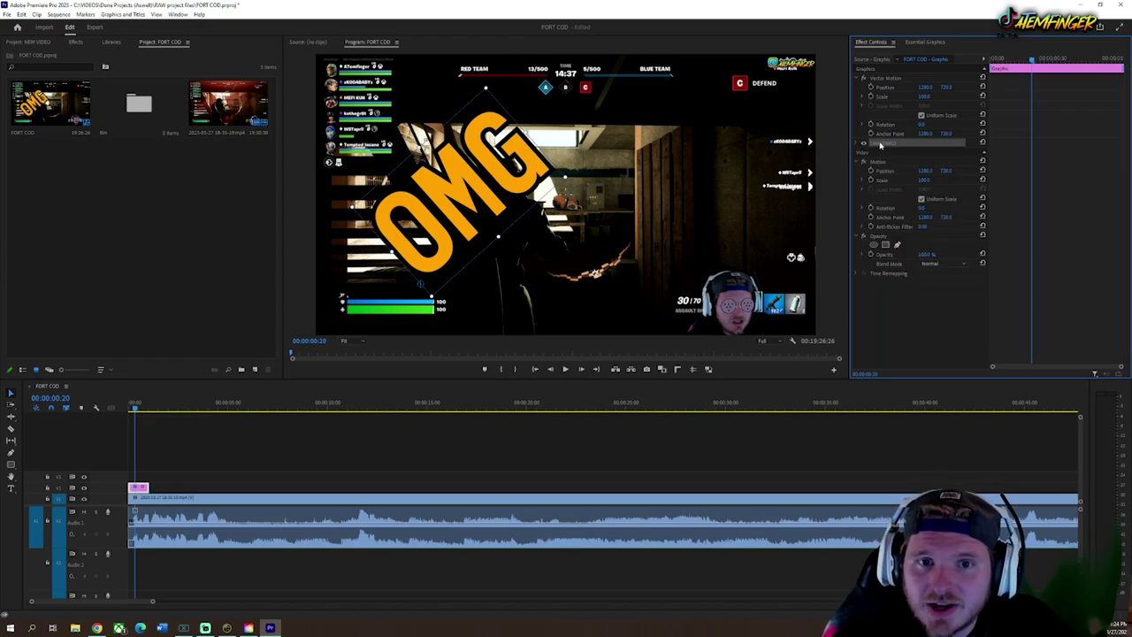
pyautogui.click(857, 144)
pyautogui.scroll(-4, 875, 248)
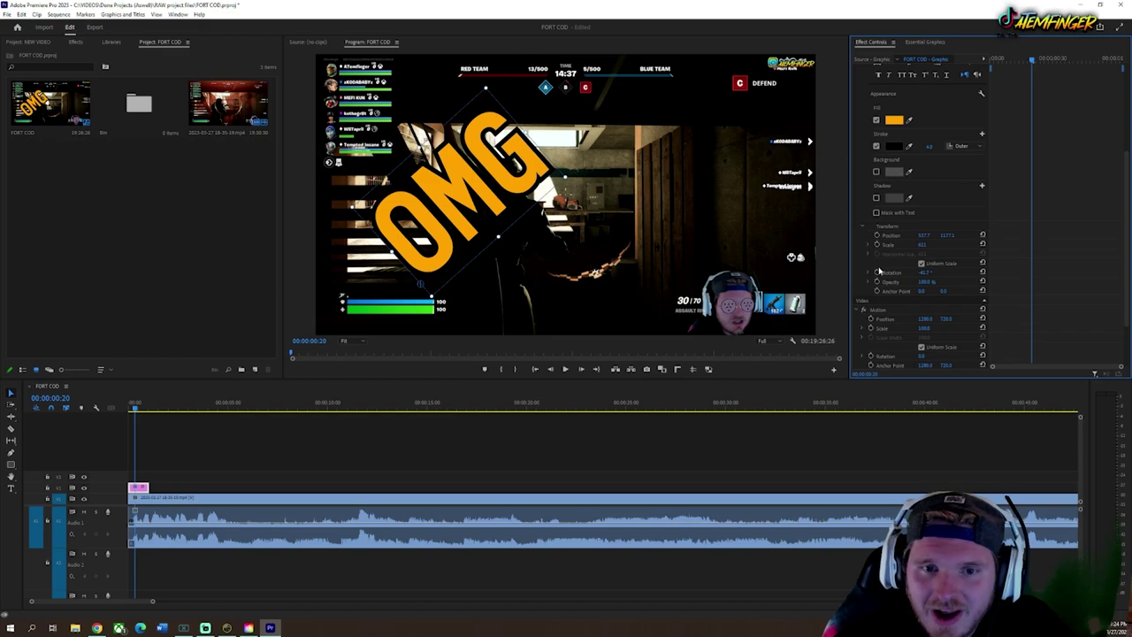
pyautogui.click(877, 236)
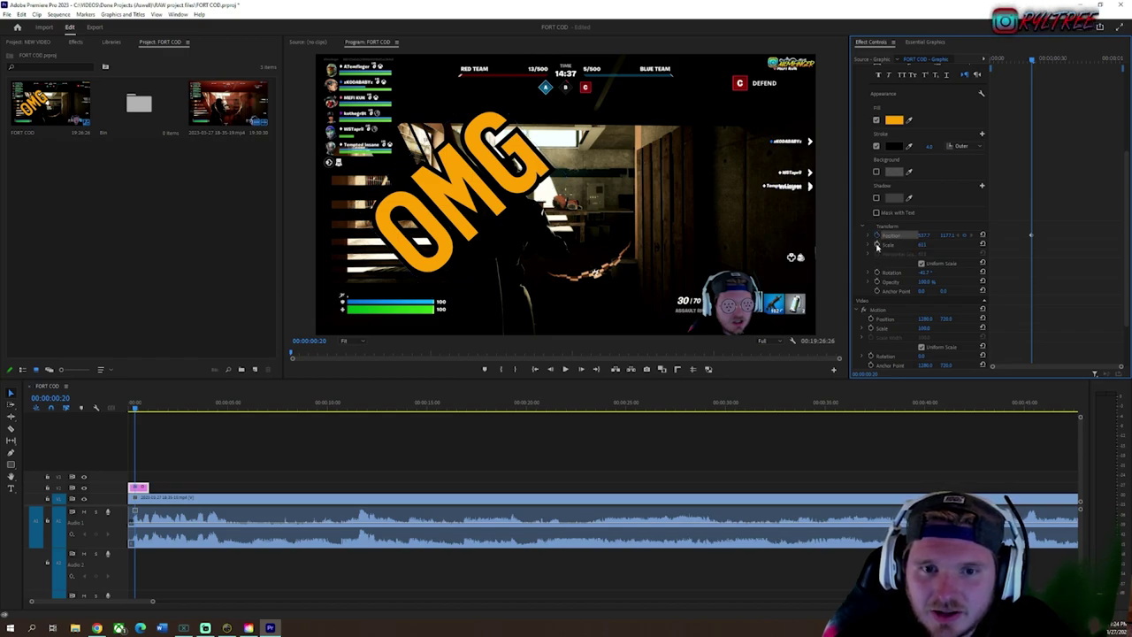
pyautogui.click(877, 245)
pyautogui.press('Home')
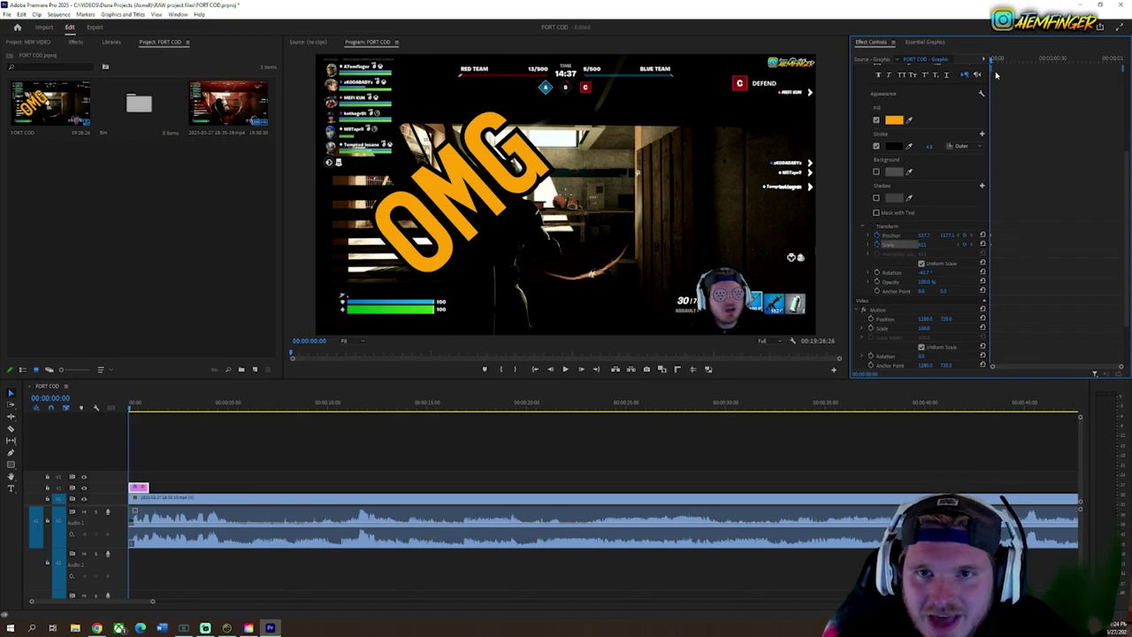
# Step: Move the OMG text out of the frame past its upper-right corner at 00:00:01:01 and play the animation from the start
pyautogui.moveTo(997, 60); pyautogui.dragTo(1119, 72)
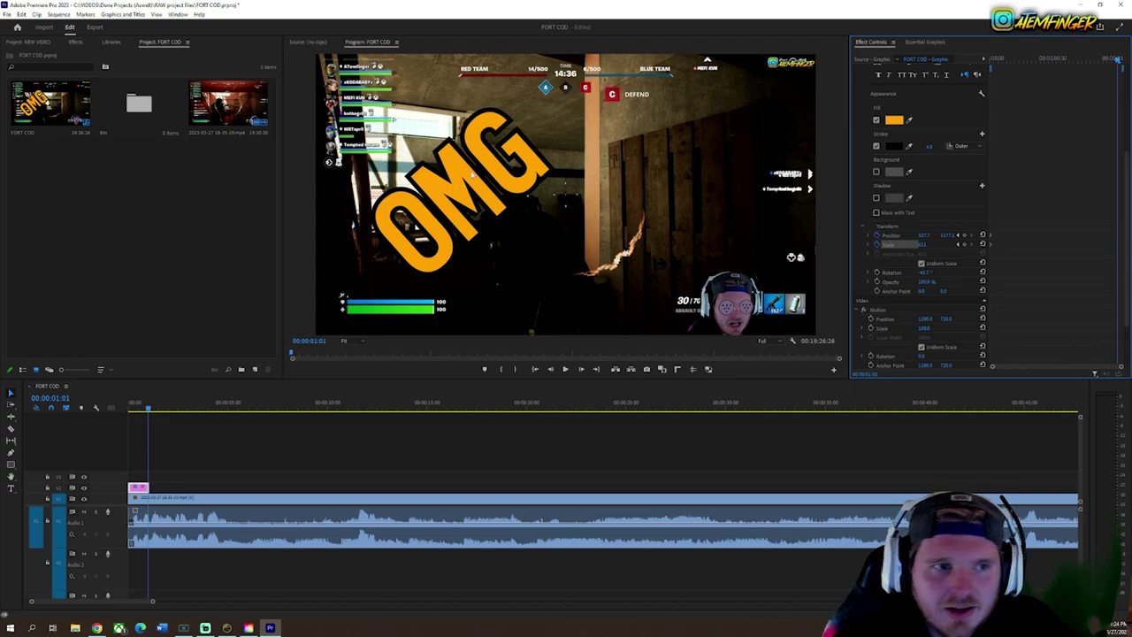
pyautogui.moveTo(472, 174); pyautogui.dragTo(913, 13)
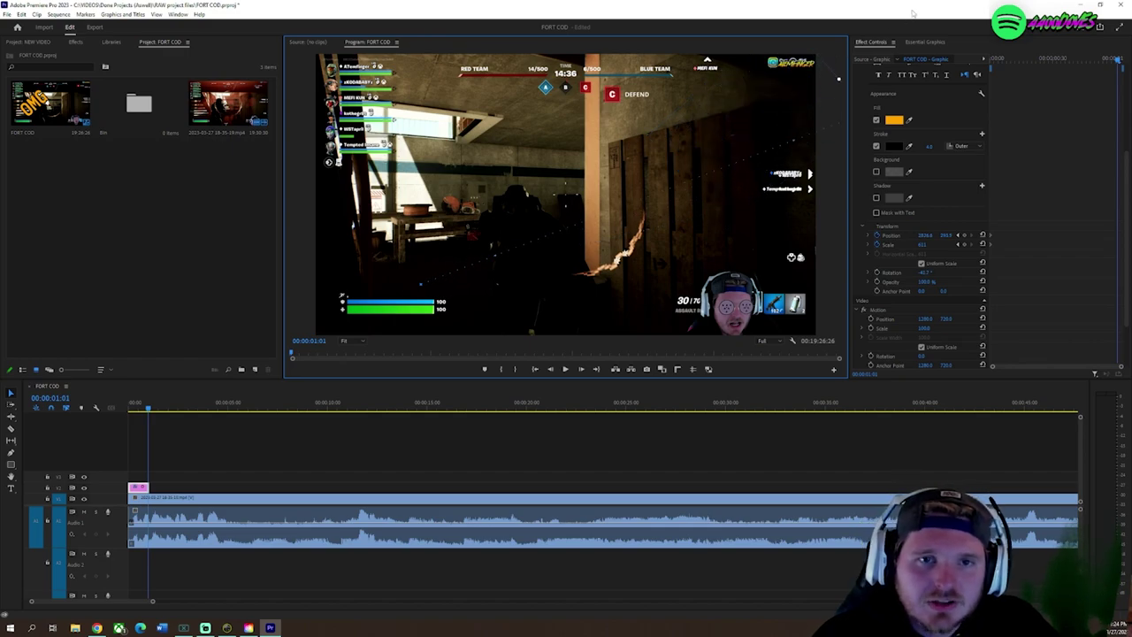
pyautogui.press('Home')
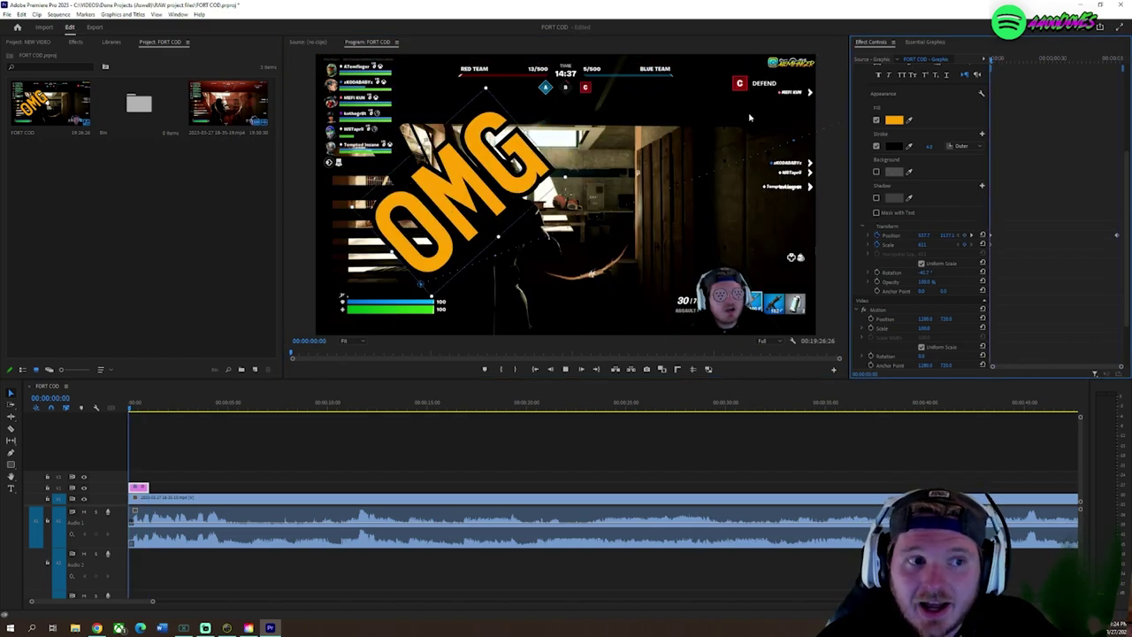
pyautogui.press('space')
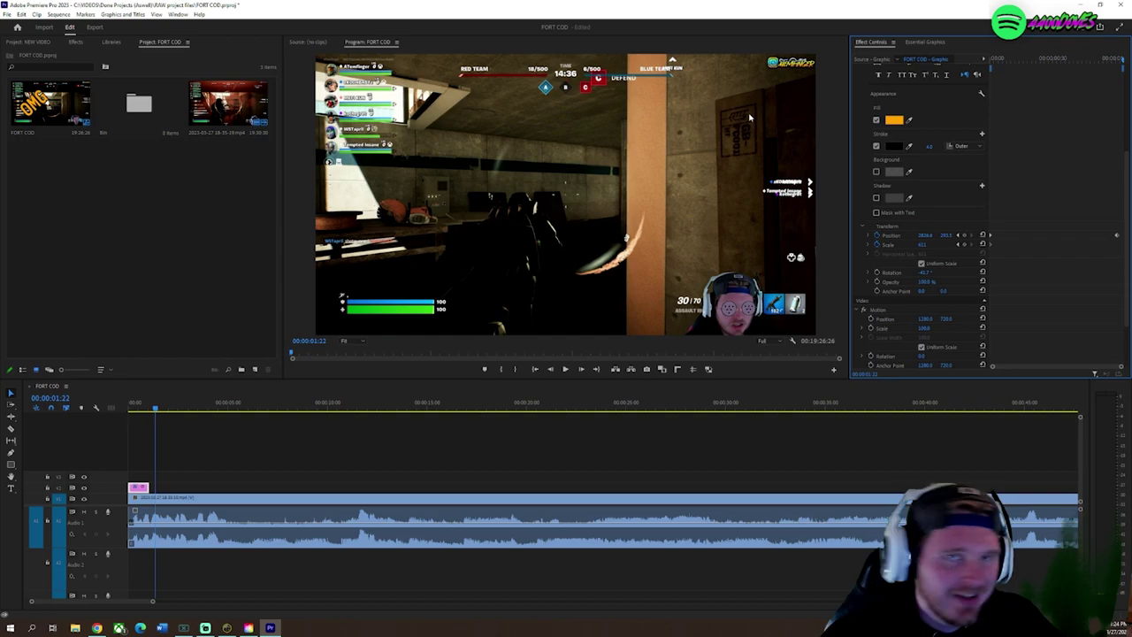
# Step: Add a separate text graphic reading "CALL OF DUTY & FOTRNUTE" near the middle of the frame at 00:00:01:08, just after the OMG graphic
pyautogui.click(150, 404)
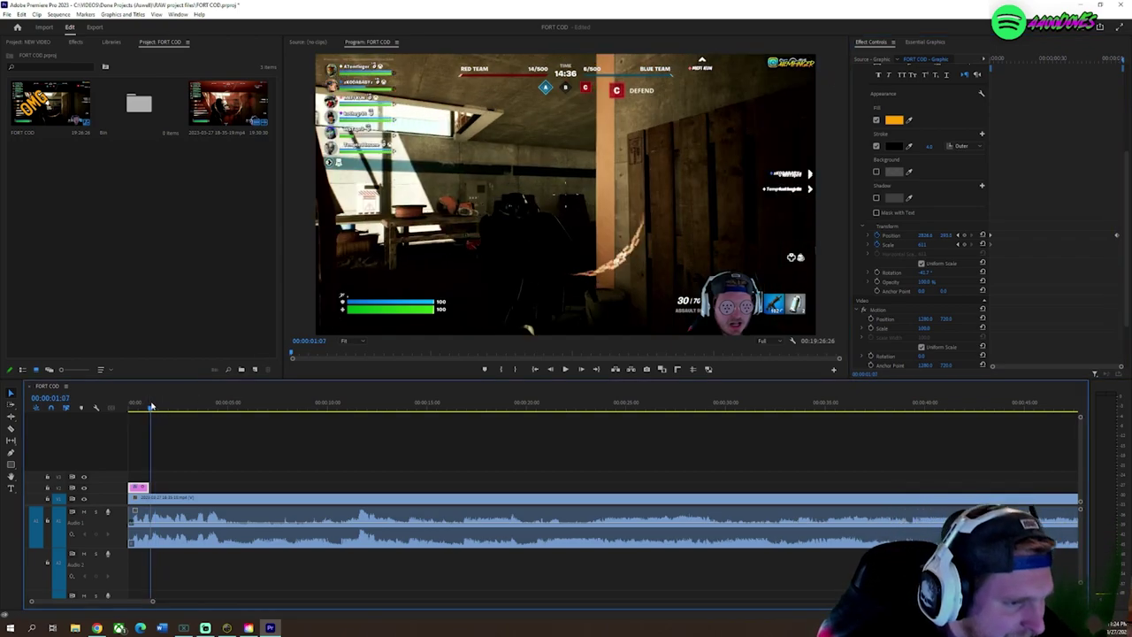
pyautogui.click(222, 444)
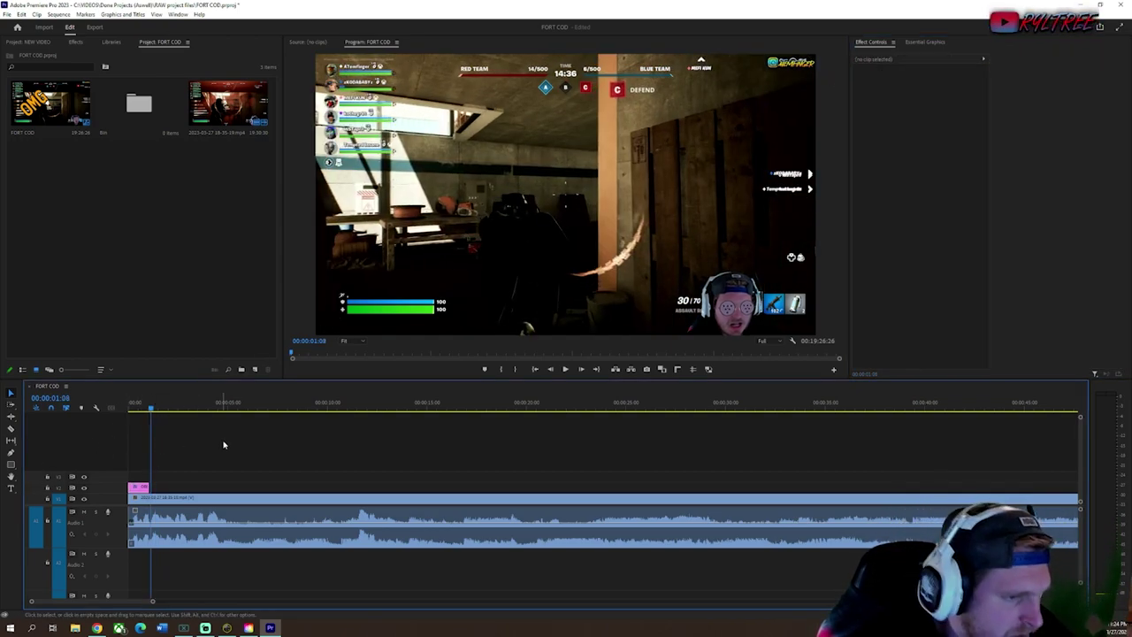
pyautogui.click(143, 488)
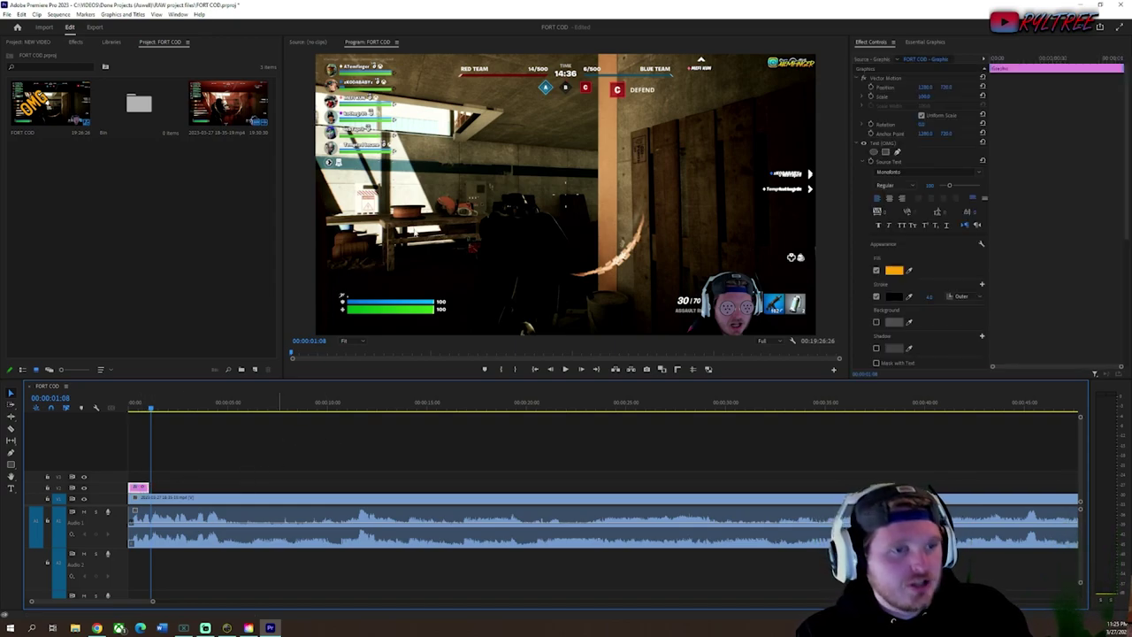
pyautogui.click(10, 488)
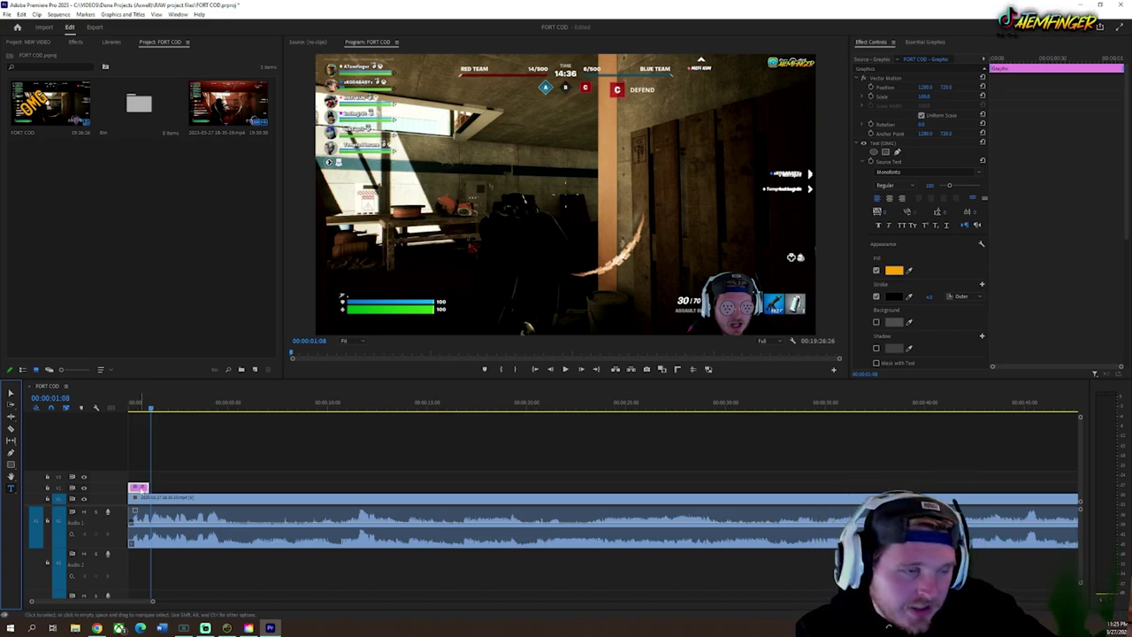
pyautogui.click(189, 460)
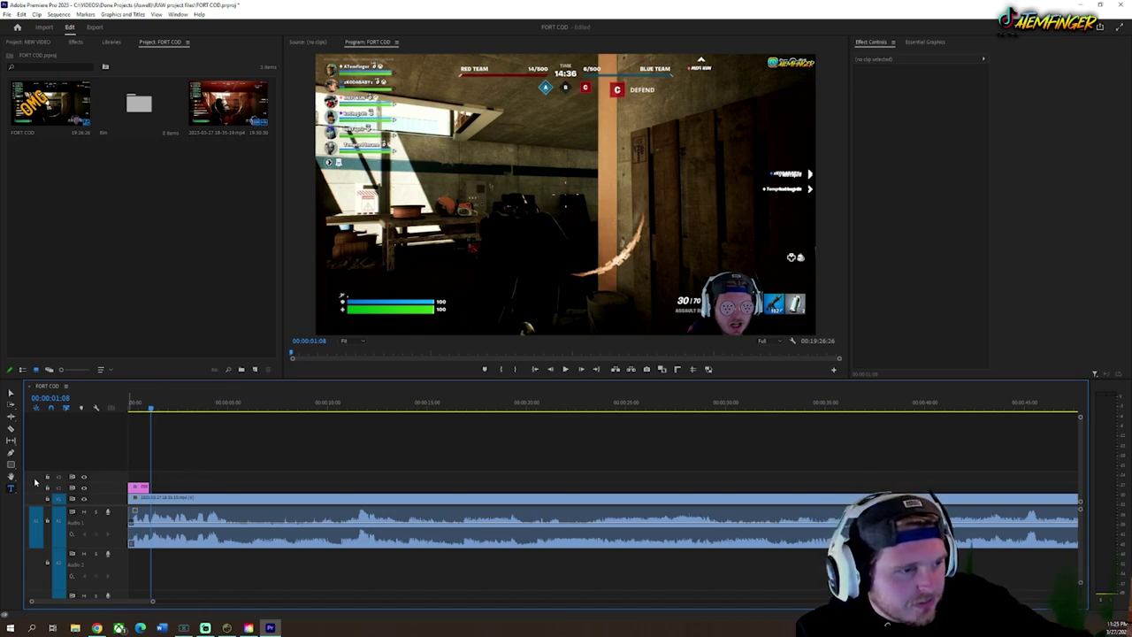
pyautogui.click(459, 228)
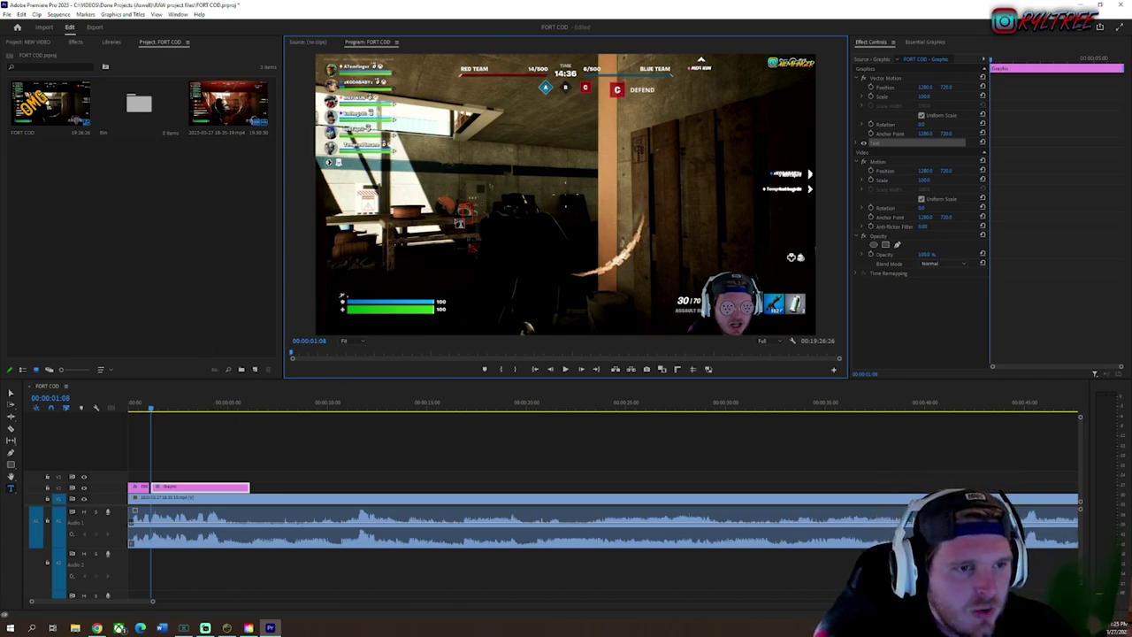
pyautogui.write('CA')
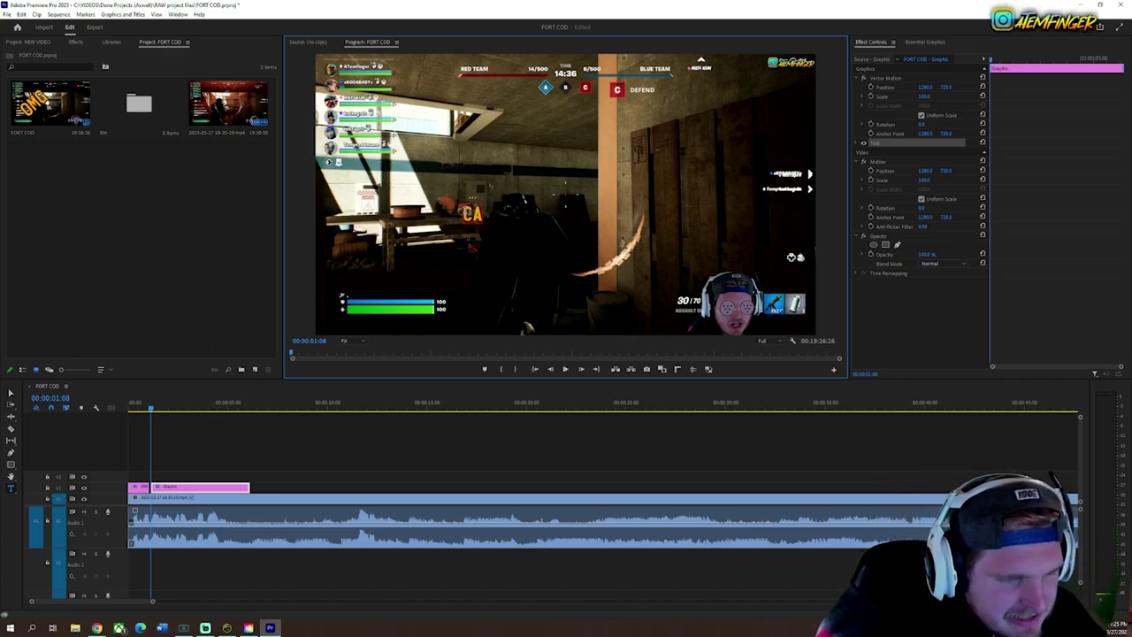
pyautogui.write('LL OF DU')
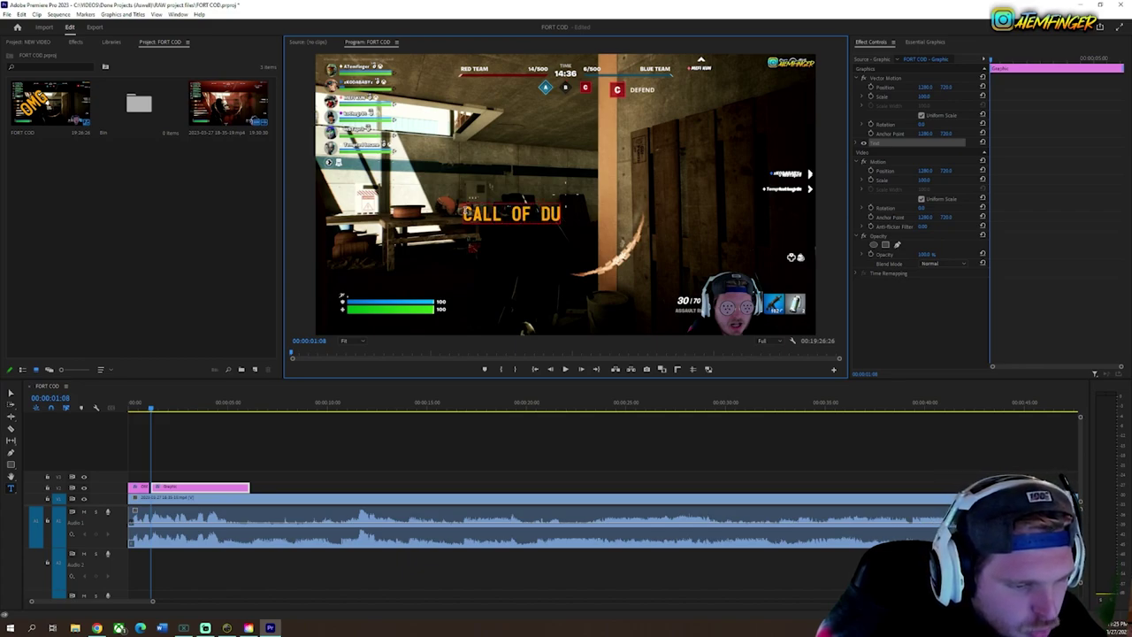
pyautogui.write('TY &')
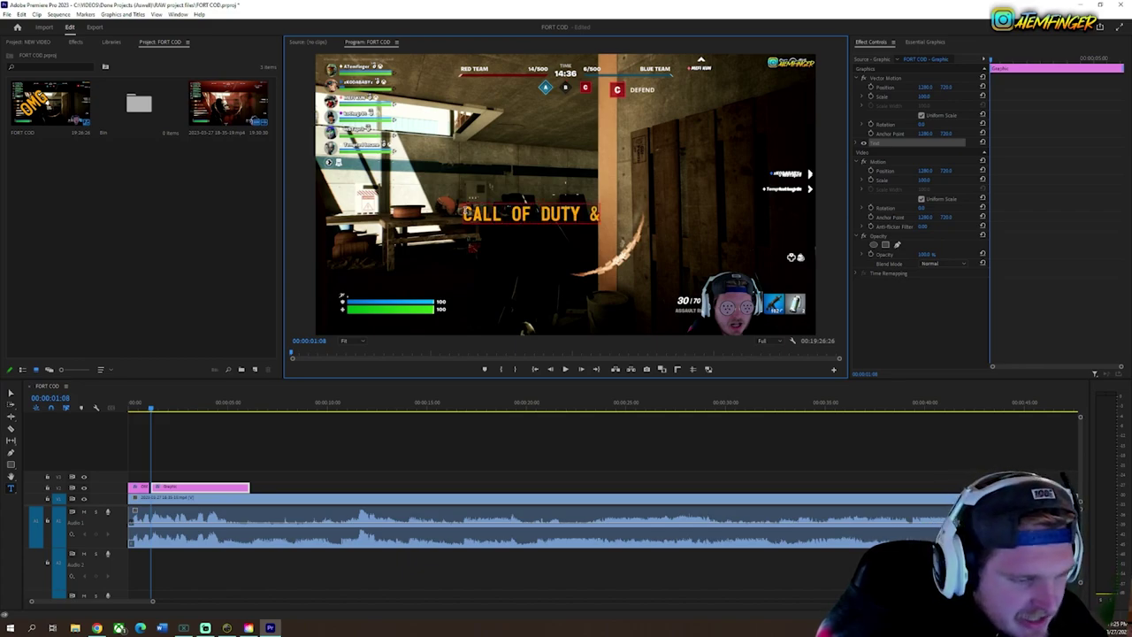
pyautogui.write(' FOT')
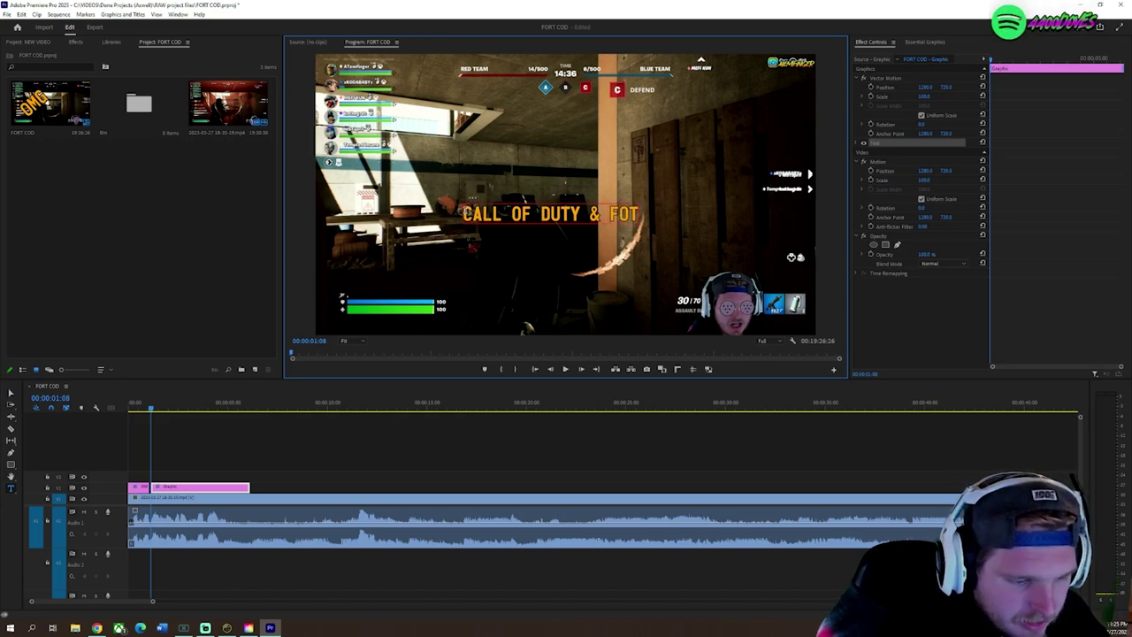
pyautogui.write('RNUTE')
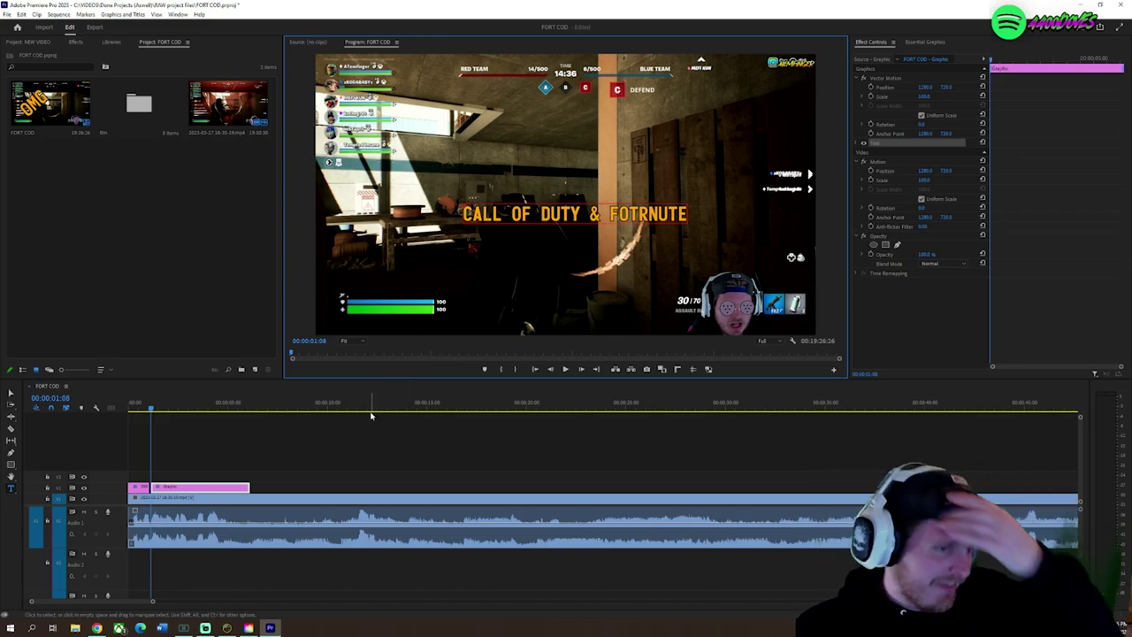
# Step: Center the CALL OF DUTY & FOTRNUTE text on the frame's vertical guide, resting just above the horizontal guide
pyautogui.click(11, 394)
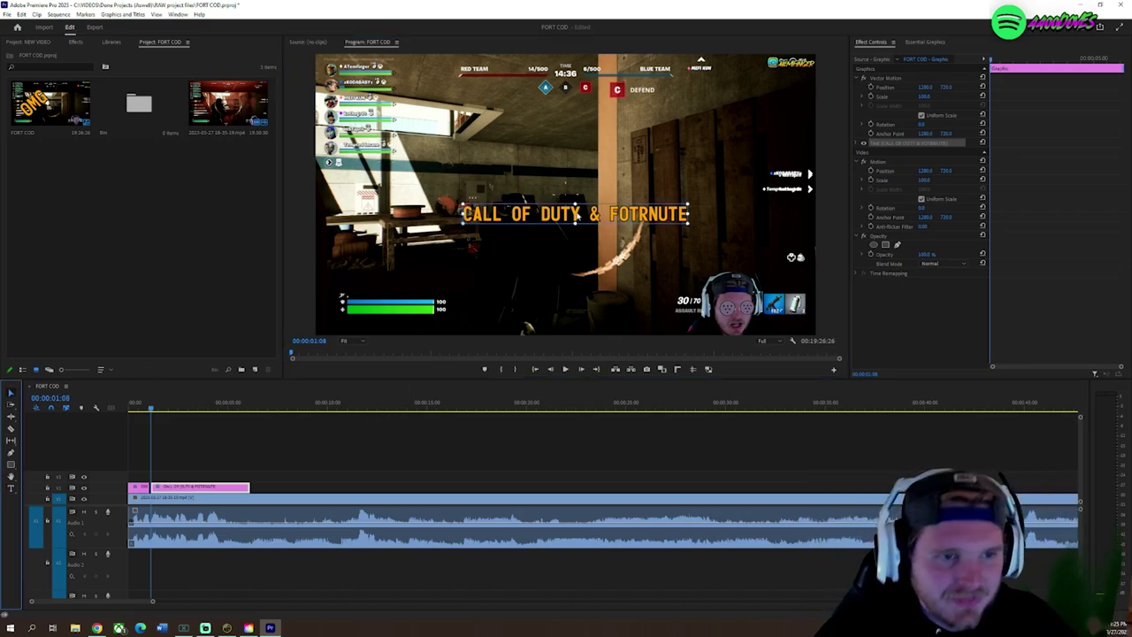
pyautogui.click(578, 217)
pyautogui.moveTo(578, 217); pyautogui.dragTo(569, 241)
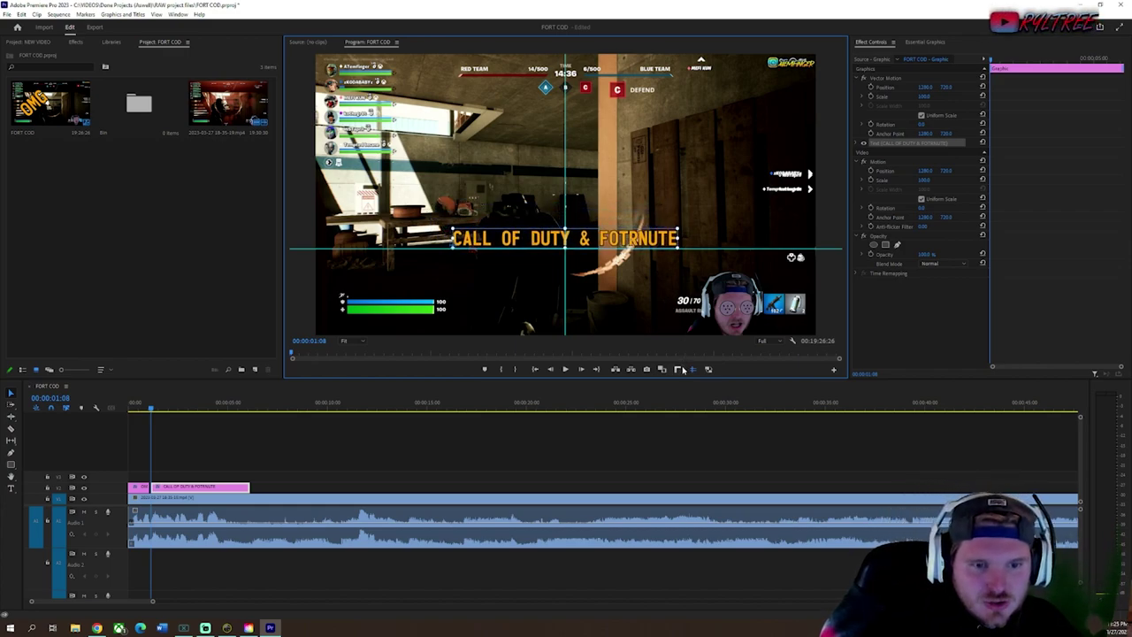
# Step: Show the Program monitor's rulers briefly, hide them again and turn off the guides
pyautogui.click(677, 368)
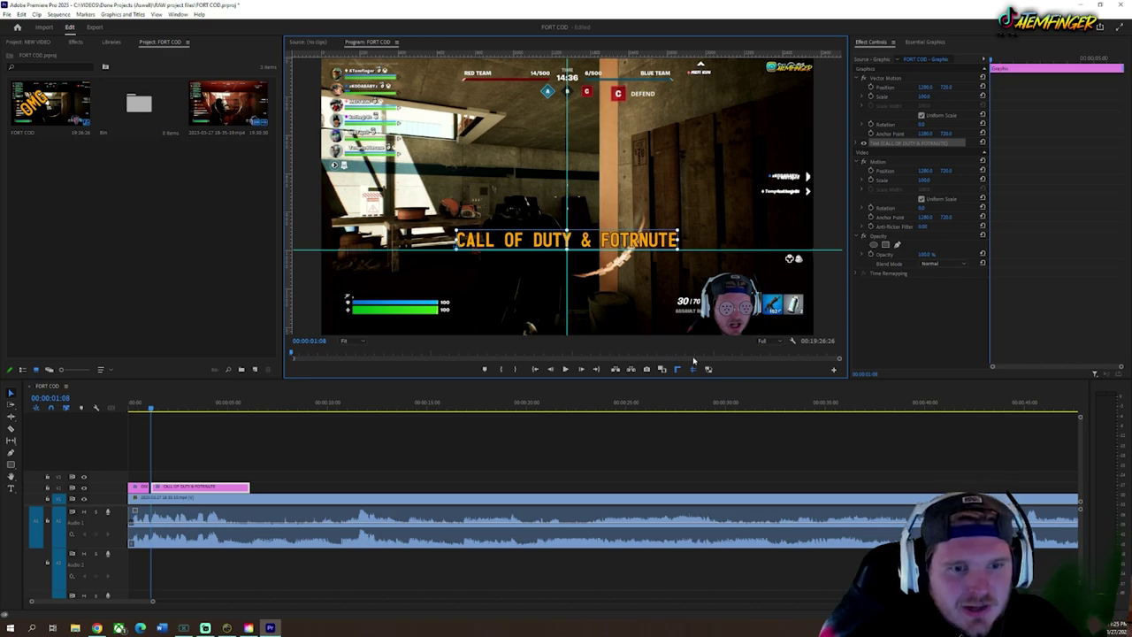
pyautogui.click(679, 369)
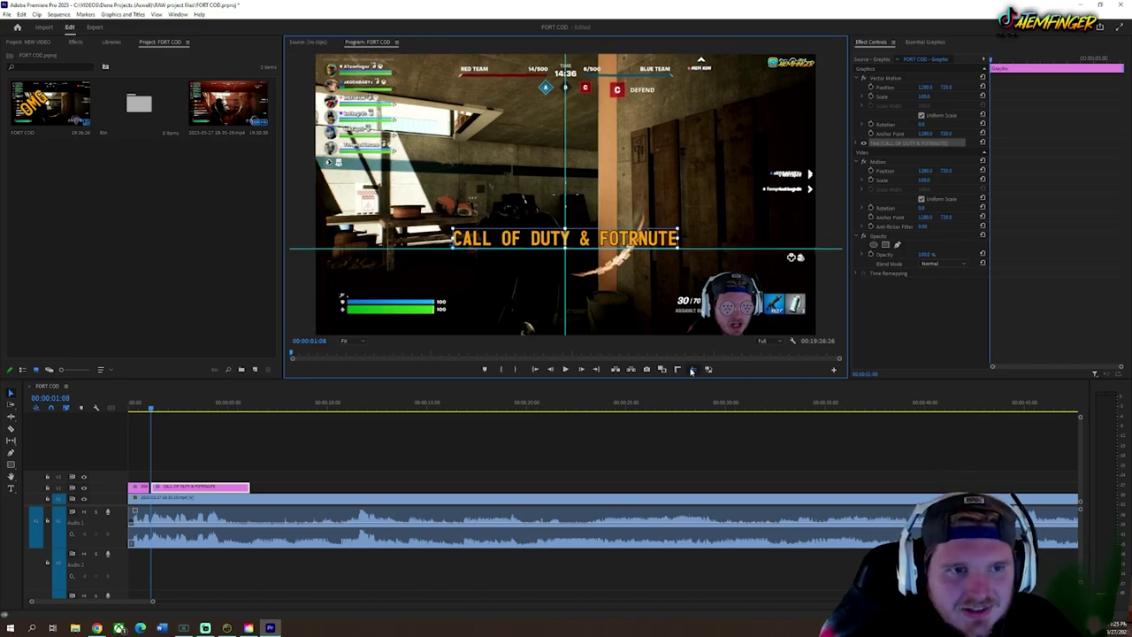
pyautogui.click(694, 370)
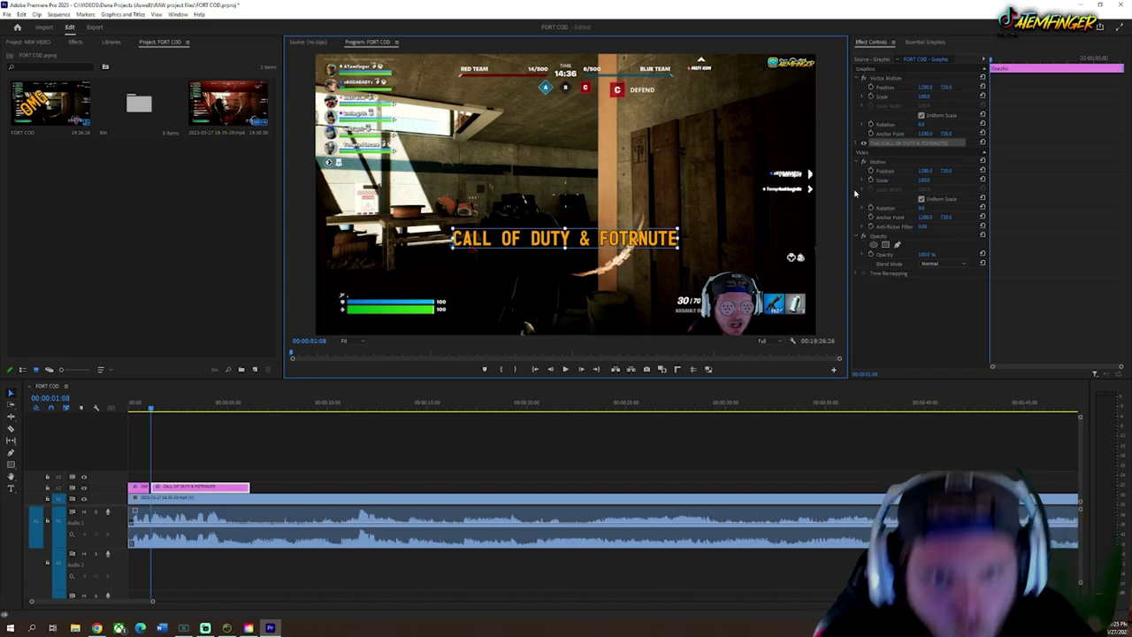
# Step: Start keyframing the Scale of the CALL OF DUTY & FOTRNUTE text at 00:00:01:08 with a value of 80
pyautogui.click(862, 142)
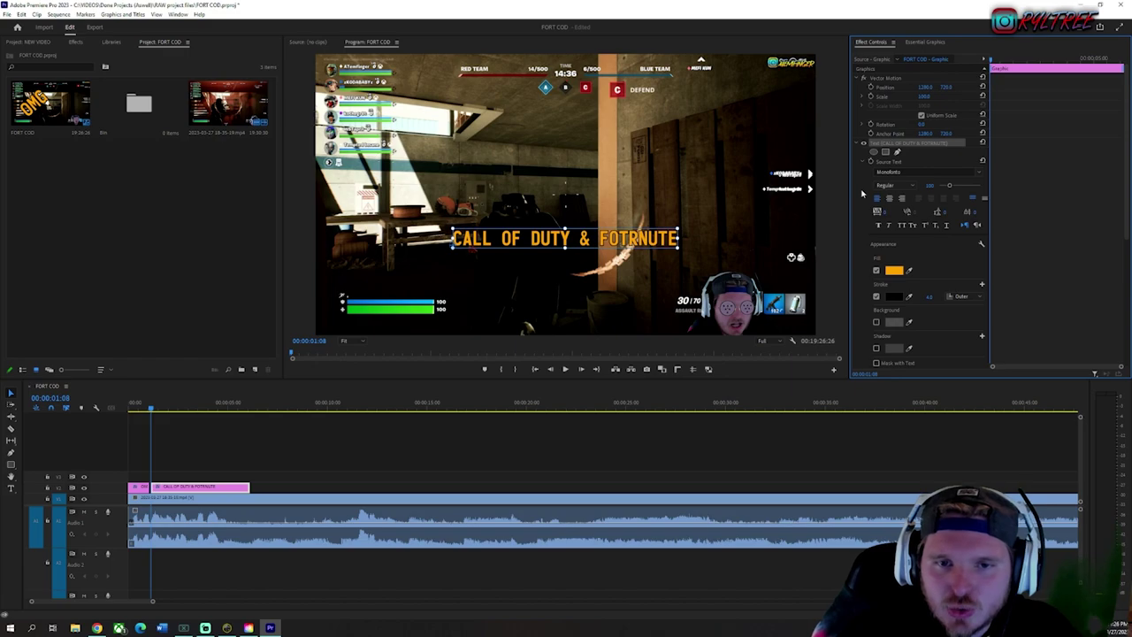
pyautogui.scroll(-4, 859, 198)
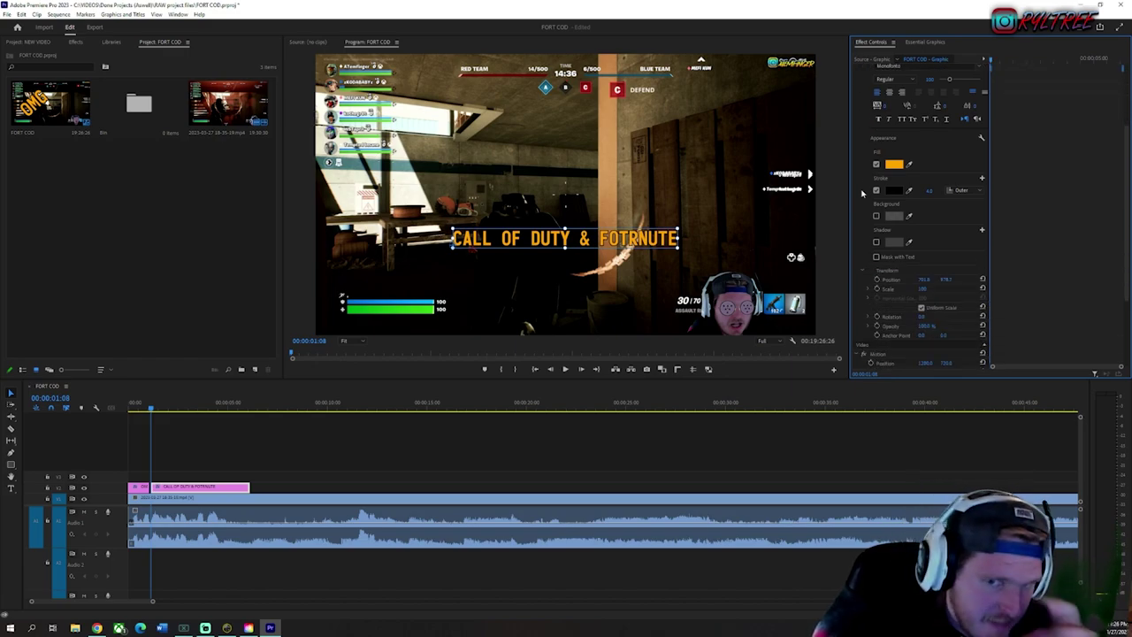
pyautogui.scroll(-3, 863, 193)
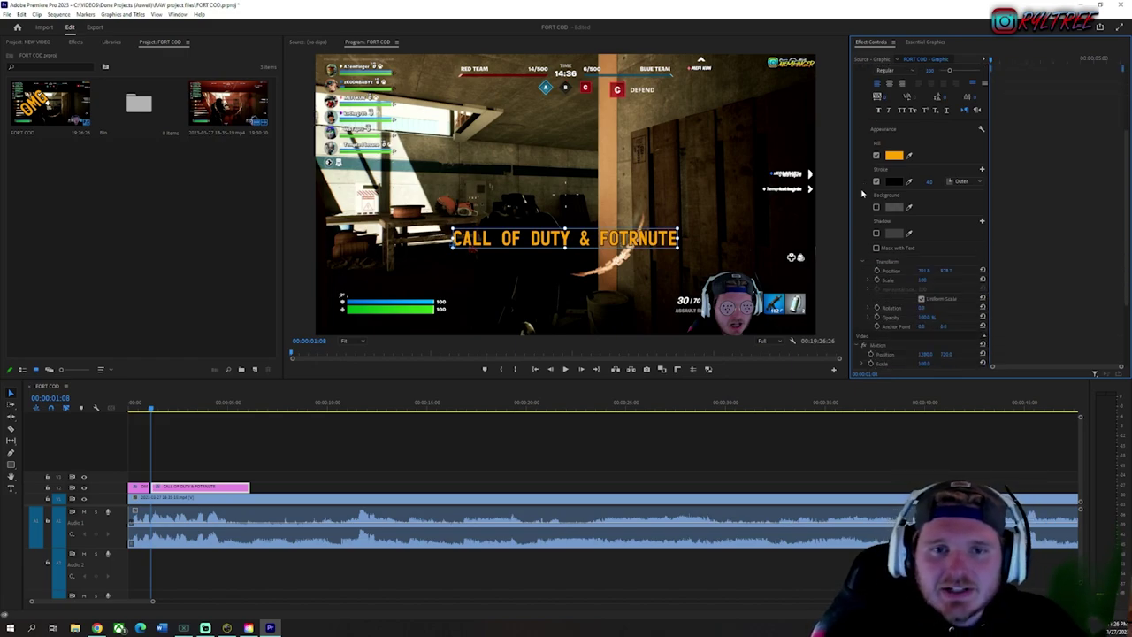
pyautogui.scroll(-1, 862, 193)
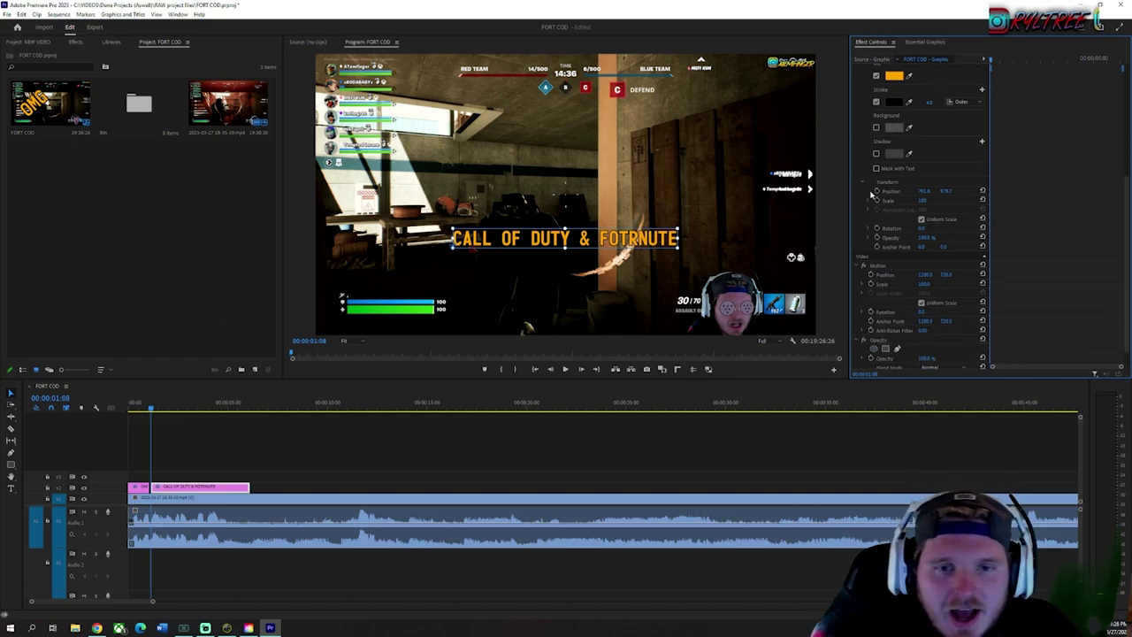
pyautogui.click(867, 201)
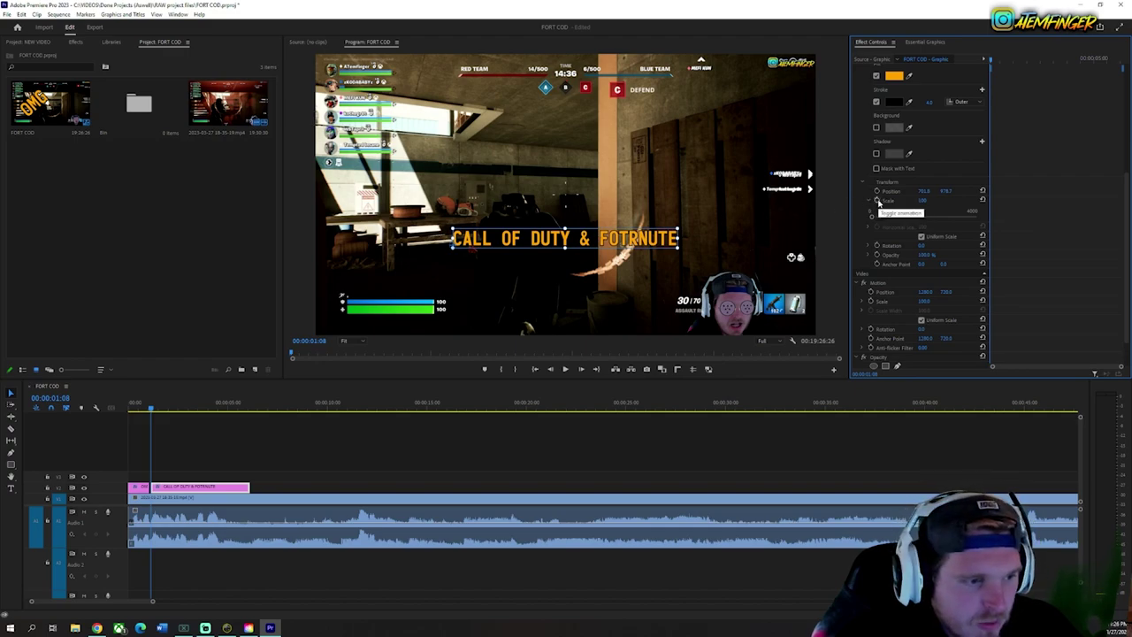
pyautogui.click(877, 202)
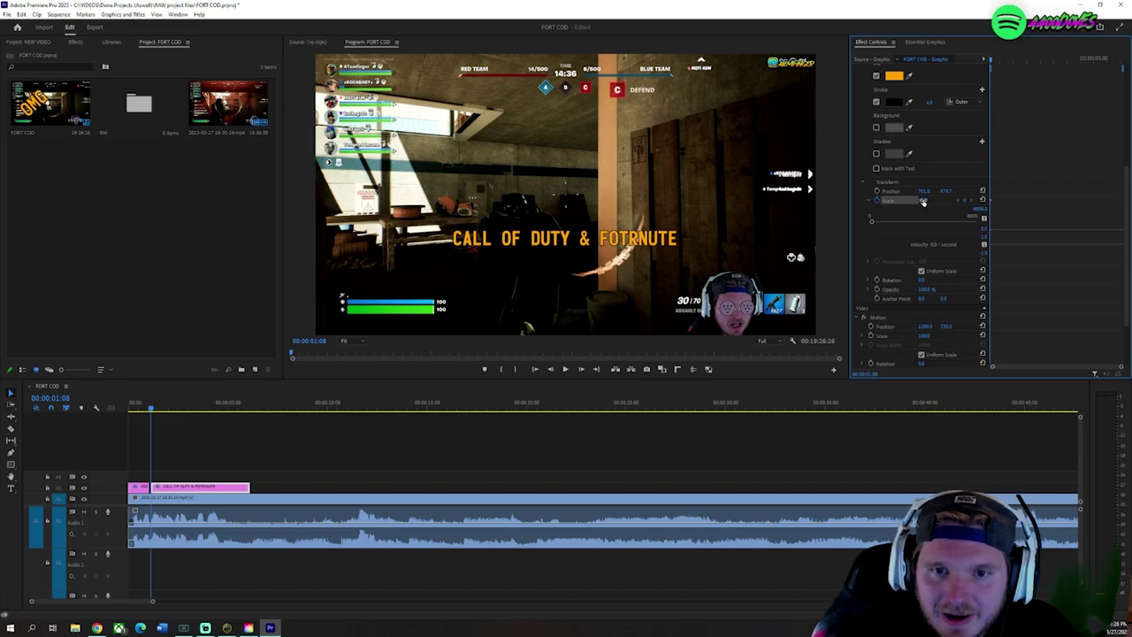
pyautogui.click(922, 201)
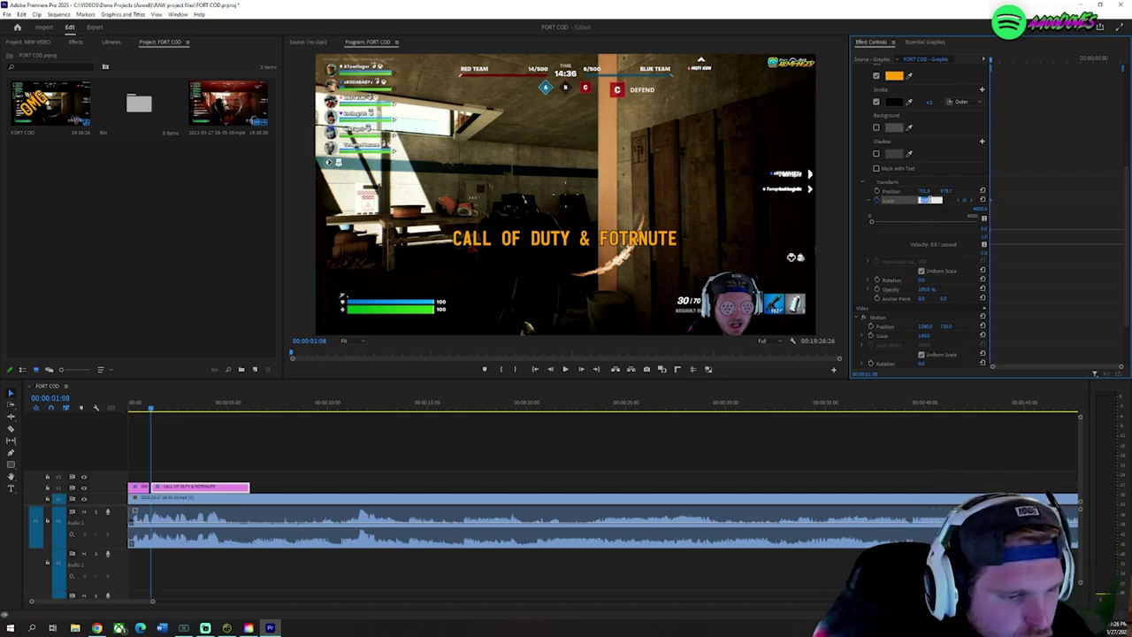
pyautogui.write('60')
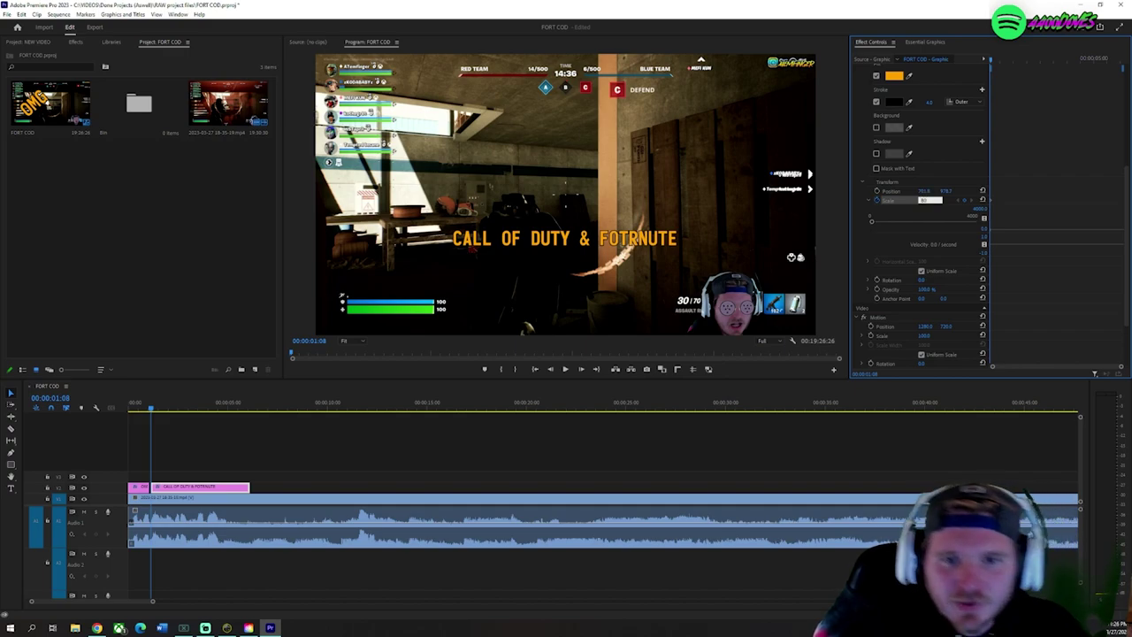
pyautogui.press('Return')
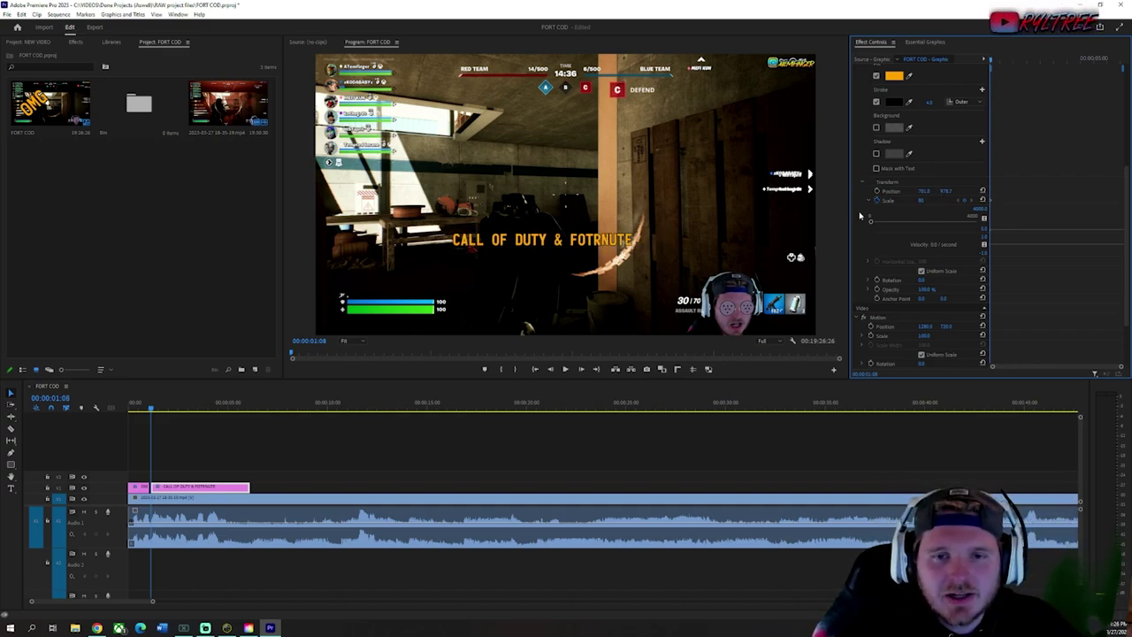
# Step: Add a Scale keyframe of 115 to the CALL OF DUTY & FOTRNUTE text at 00:00:01:11, three frames after the first keyframe
pyautogui.click(566, 240)
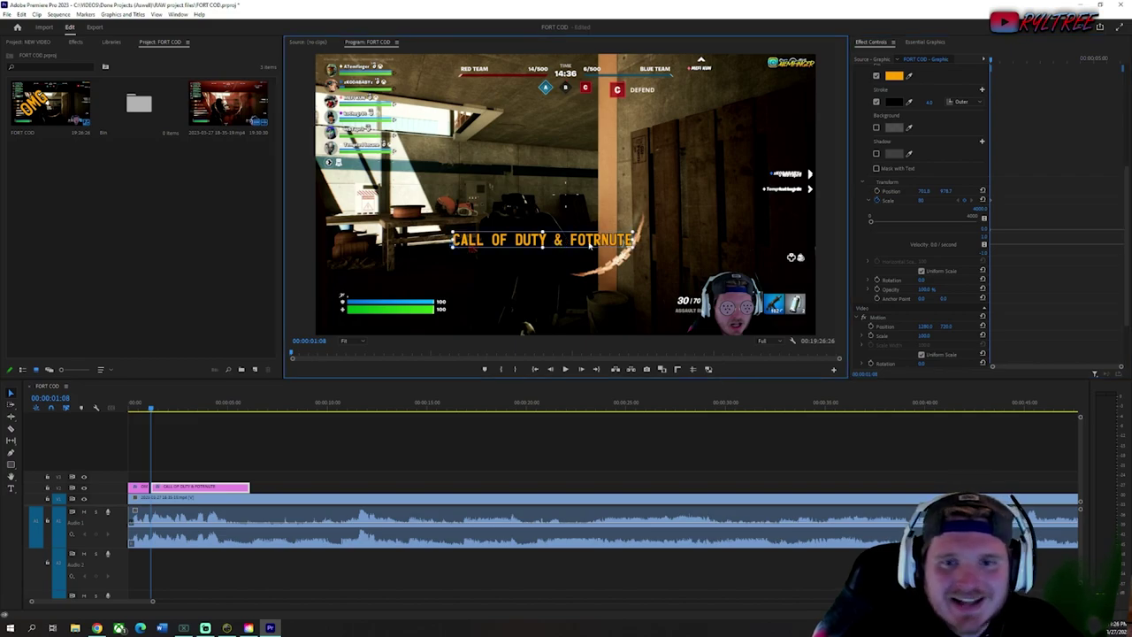
pyautogui.click(991, 59)
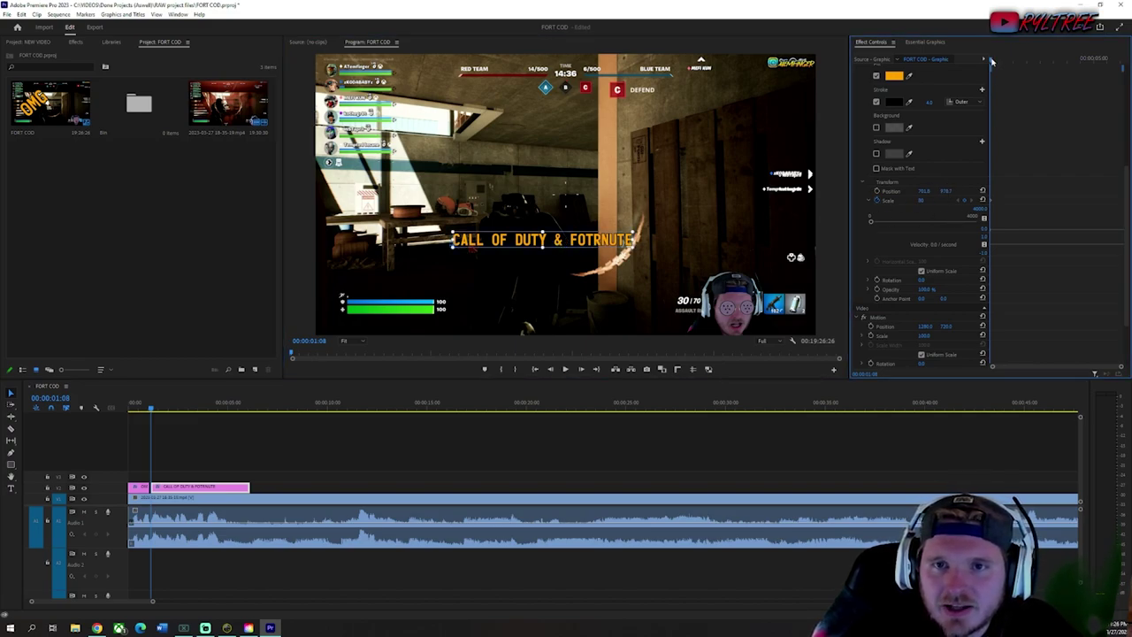
pyautogui.click(717, 458)
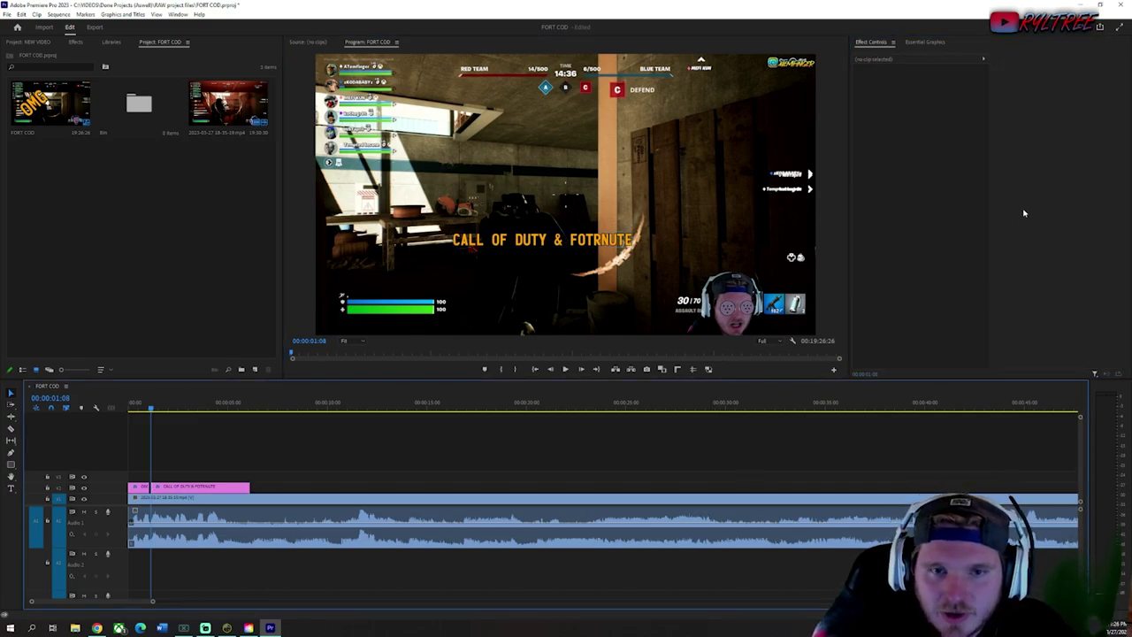
pyautogui.click(199, 487)
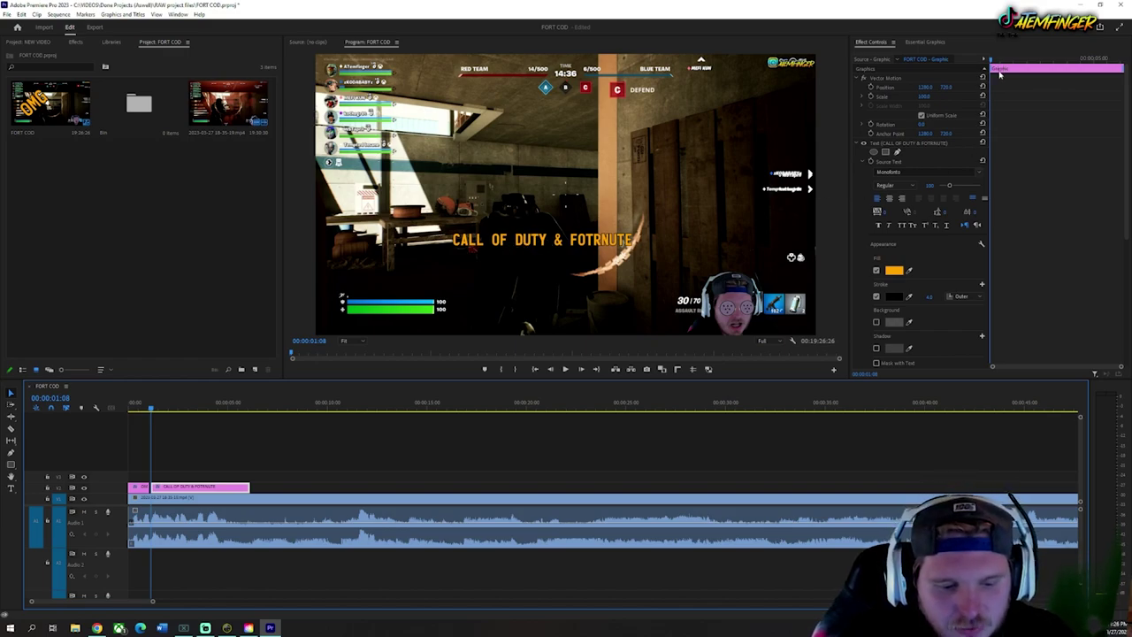
pyautogui.press('Right')
pyautogui.press('Right')
pyautogui.press('Right')
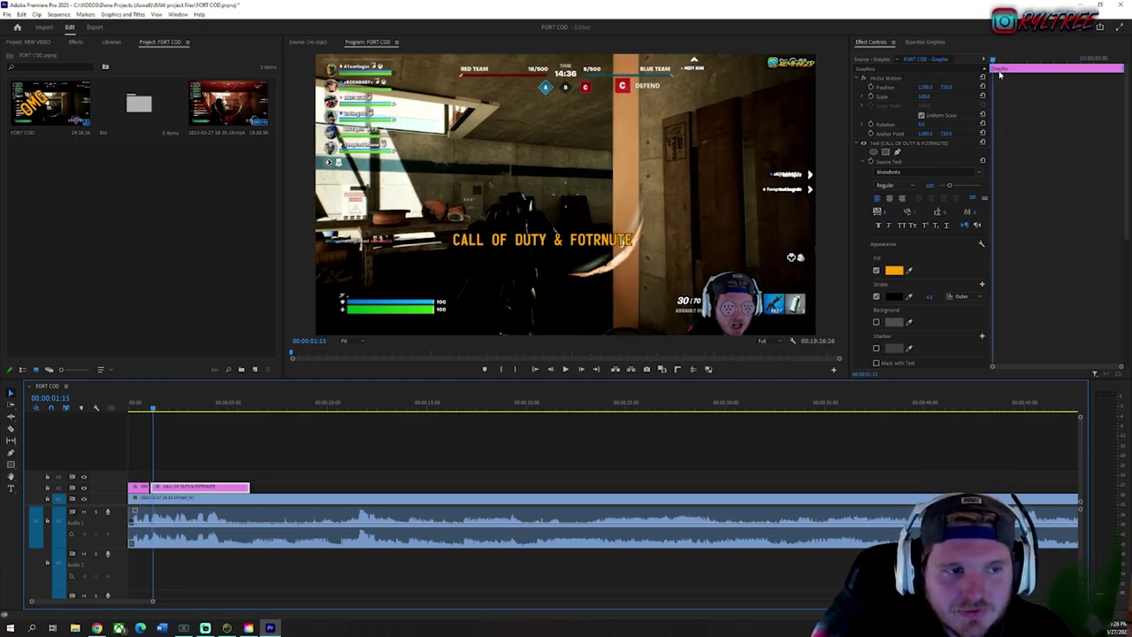
pyautogui.scroll(-3, 966, 309)
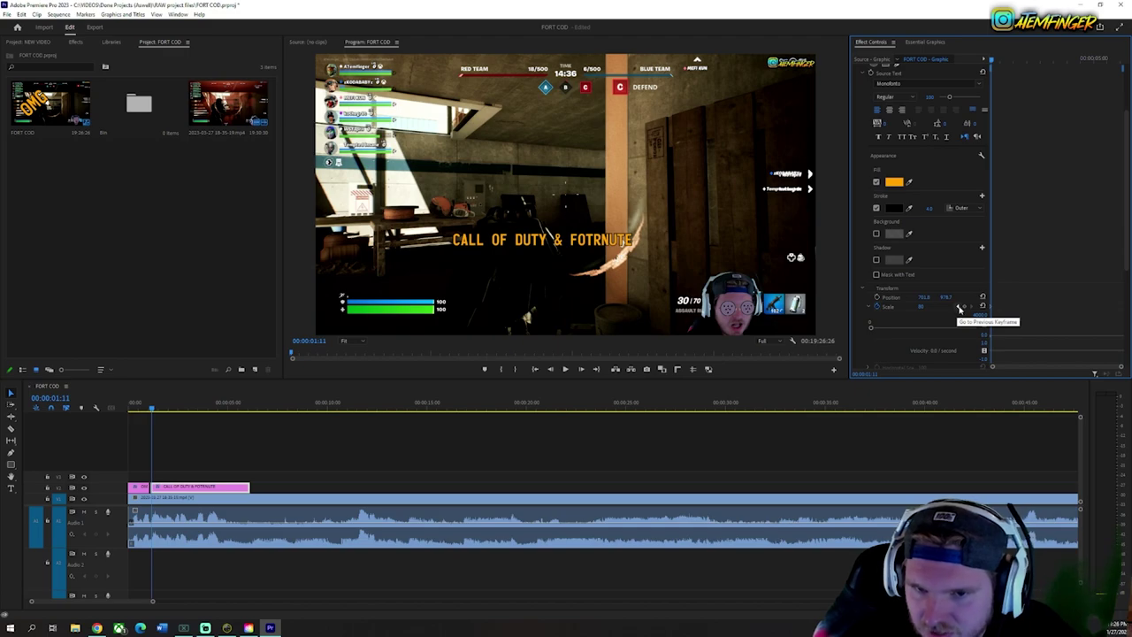
pyautogui.click(958, 308)
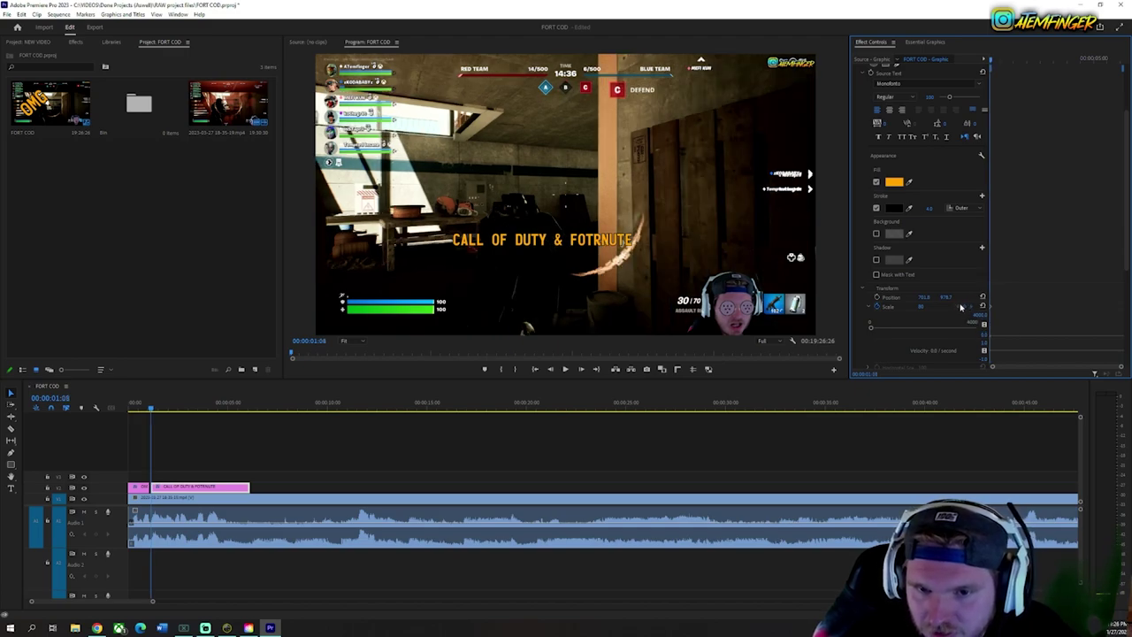
pyautogui.click(972, 307)
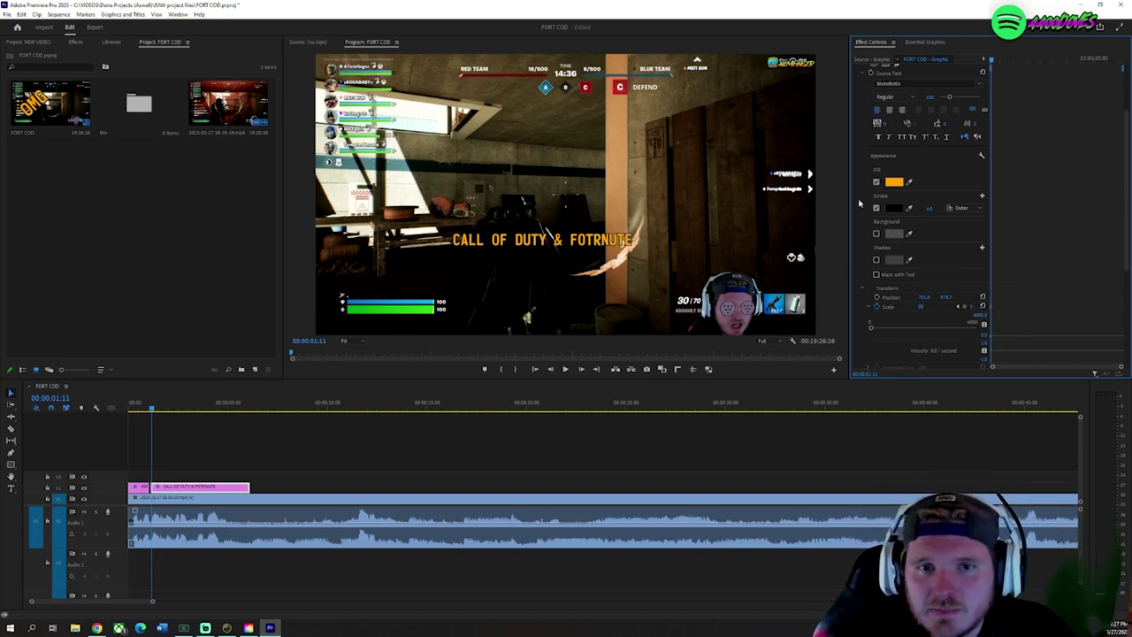
pyautogui.scroll(-3, 861, 215)
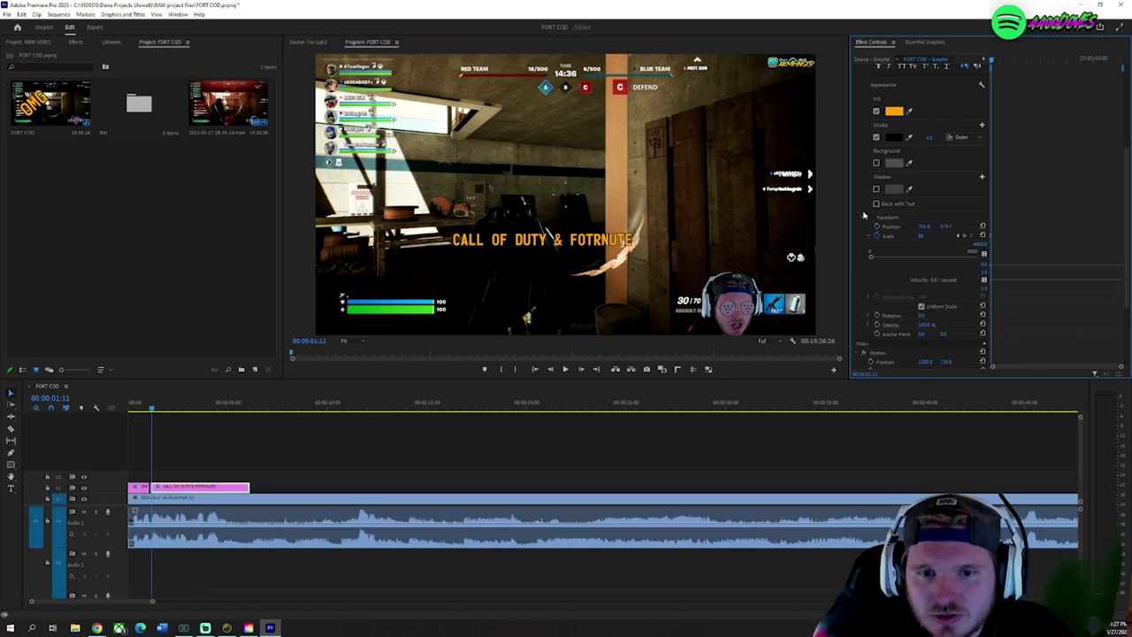
pyautogui.click(920, 237)
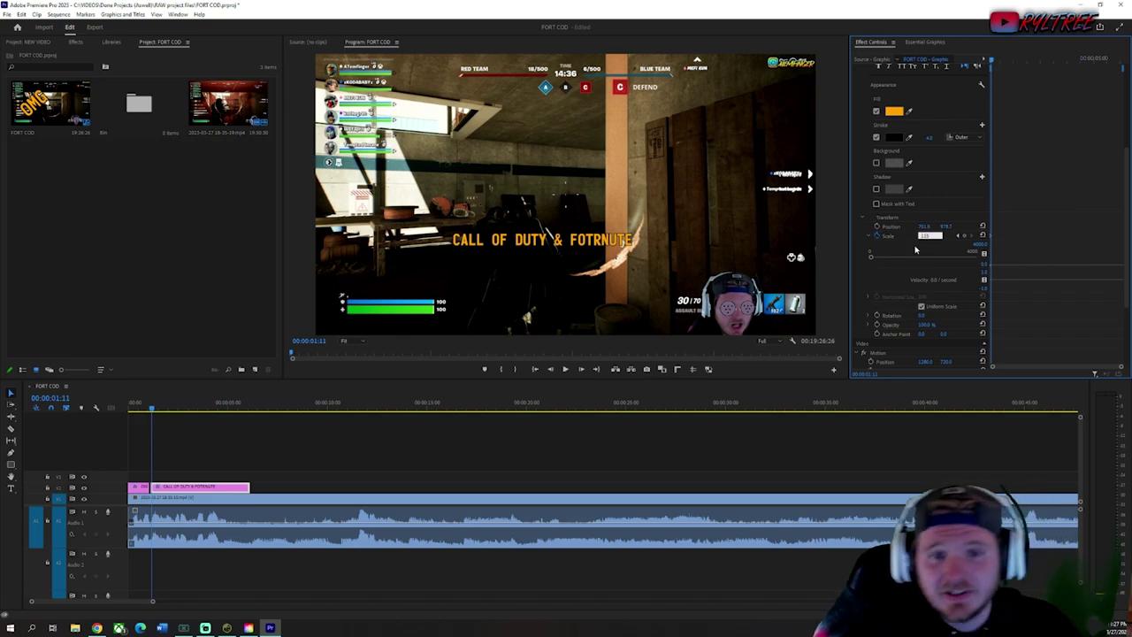
pyautogui.press('Return')
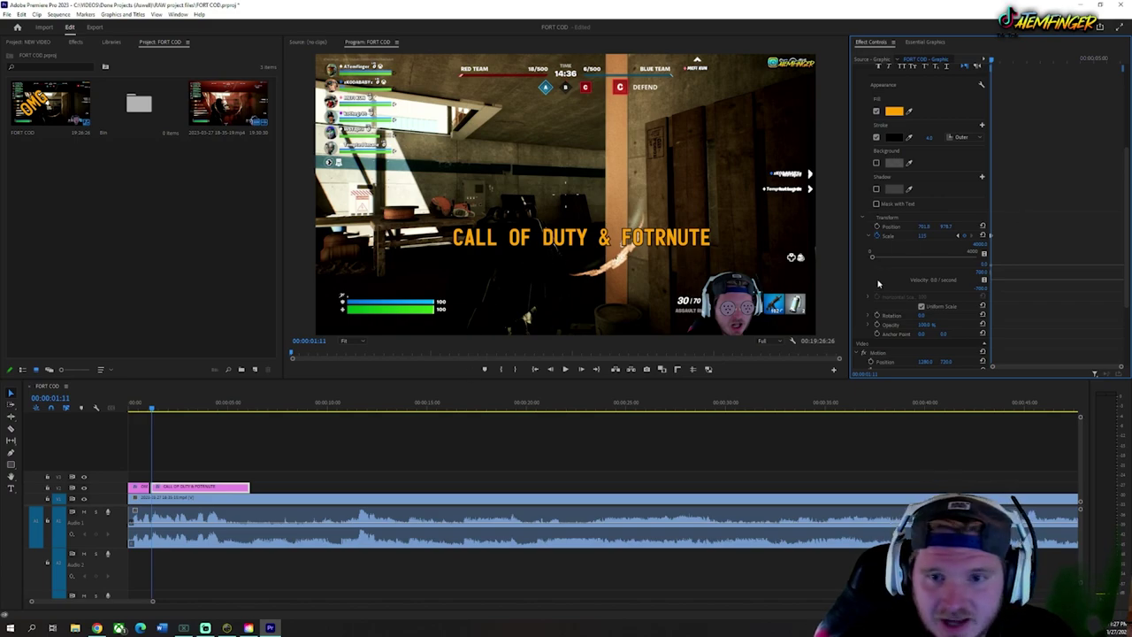
# Step: Add a third Scale keyframe of 105 to the CALL OF DUTY & FOTRNUTE text at 00:00:01:14
pyautogui.press('Right')
pyautogui.press('Right')
pyautogui.press('Right')
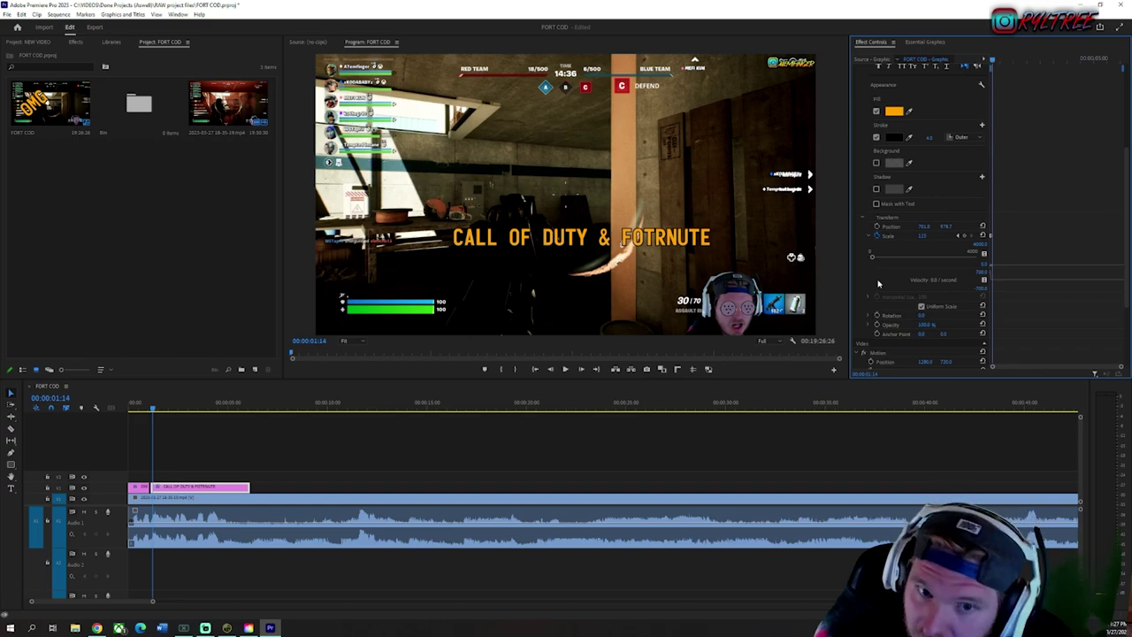
pyautogui.click(923, 236)
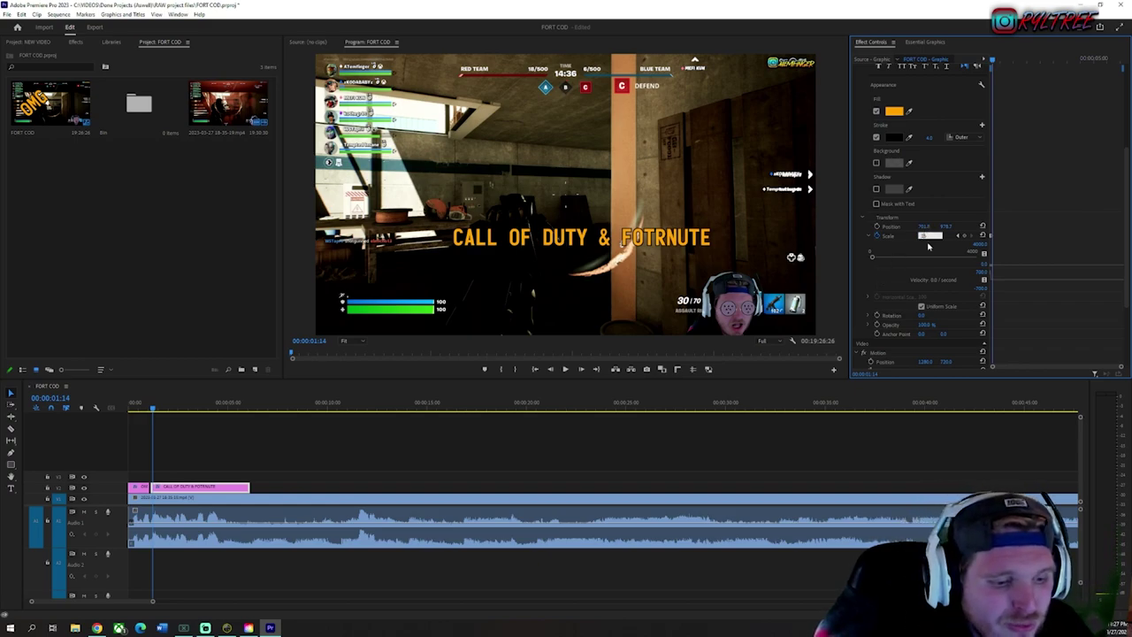
pyautogui.write('105')
pyautogui.press('Return')
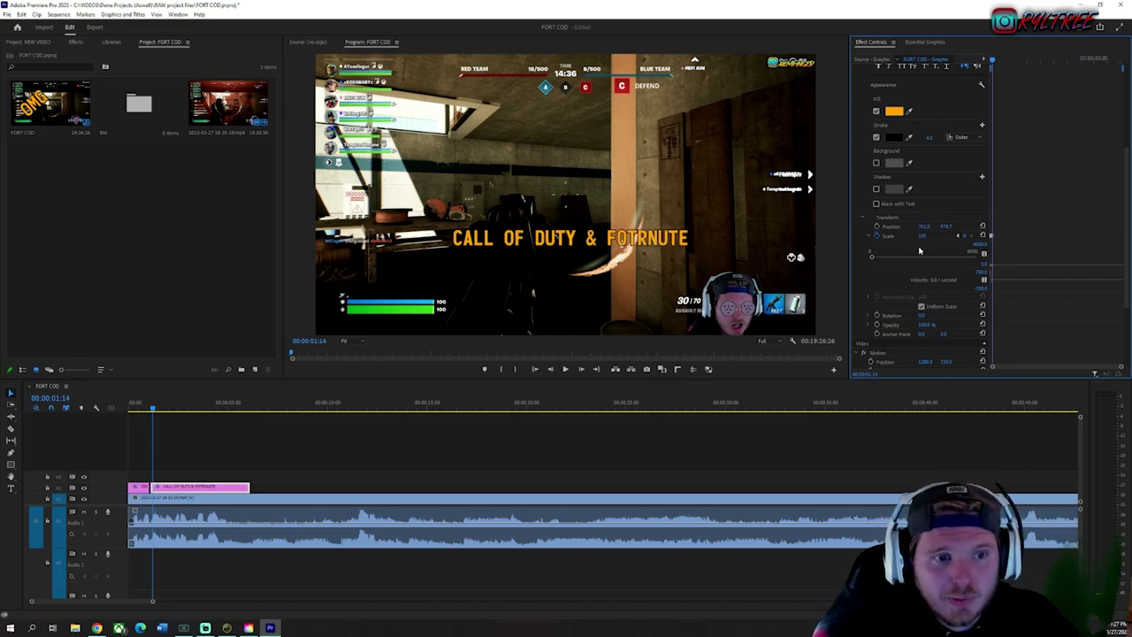
# Step: Play the text animations from the sequence start, and replay the CALL OF DUTY & FOTRNUTE scaling from 00:00:01:07
pyautogui.moveTo(157, 408); pyautogui.dragTo(131, 408)
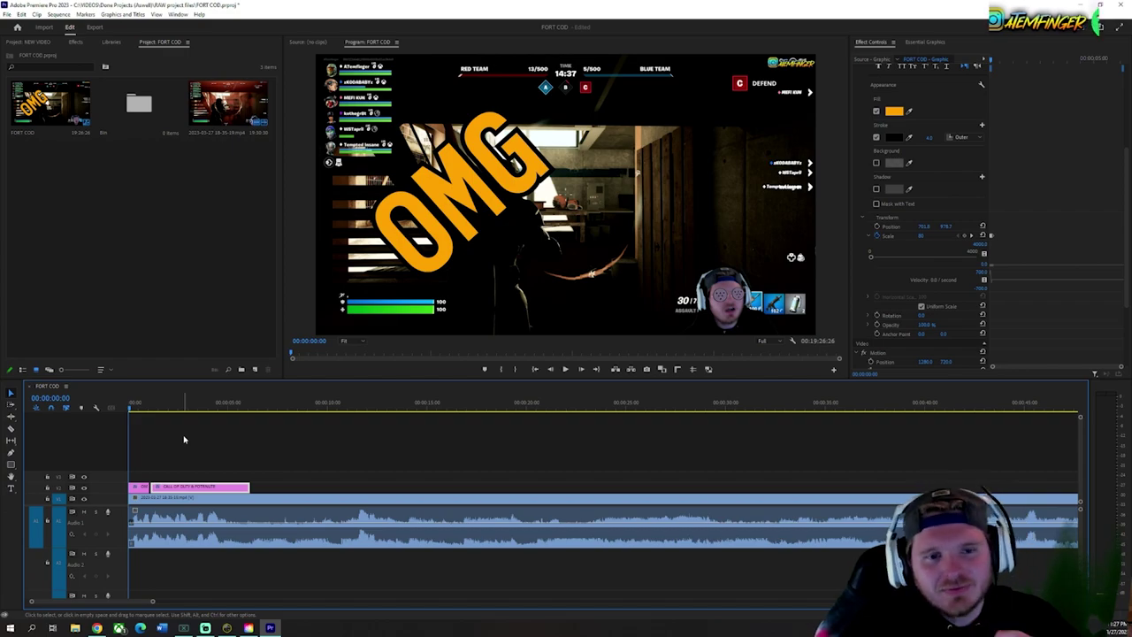
pyautogui.press('space')
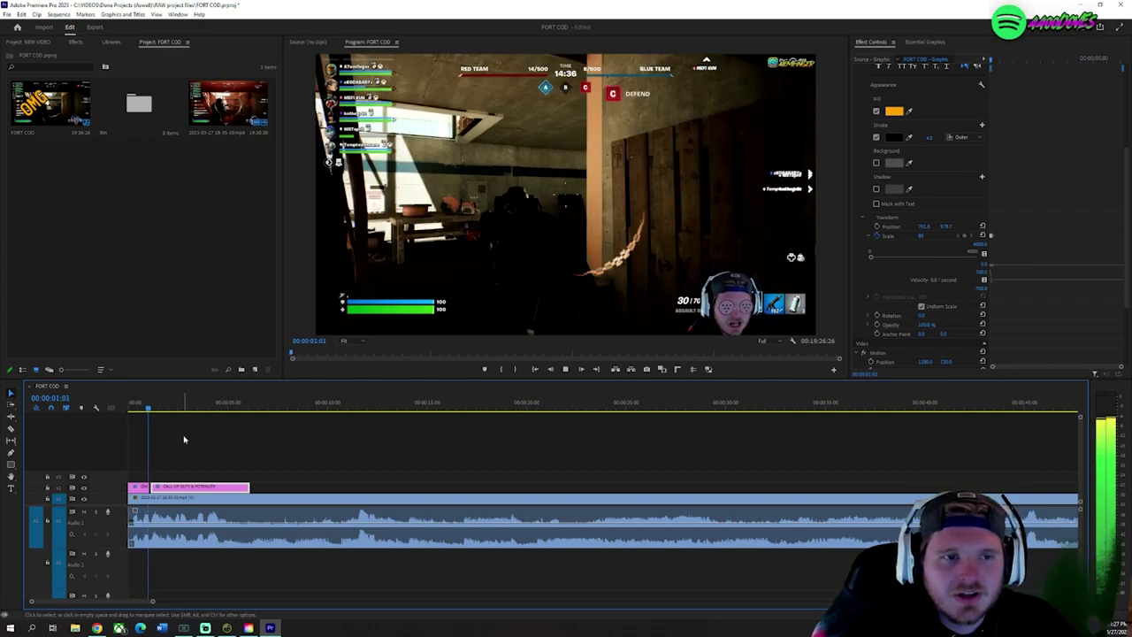
pyautogui.press('space')
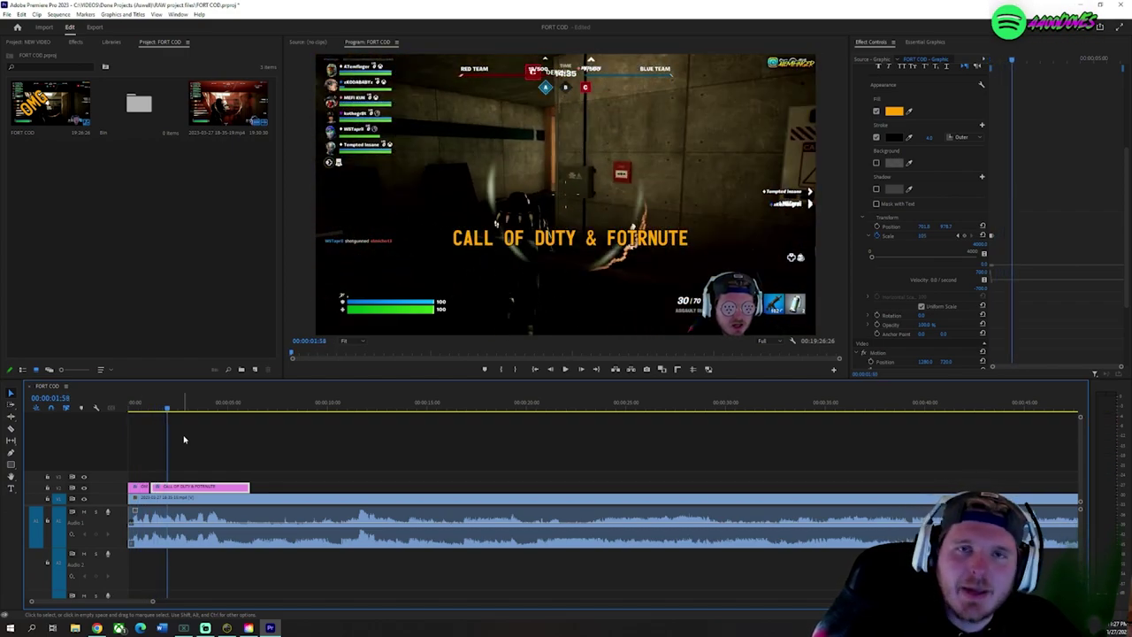
pyautogui.moveTo(155, 412); pyautogui.dragTo(150, 412)
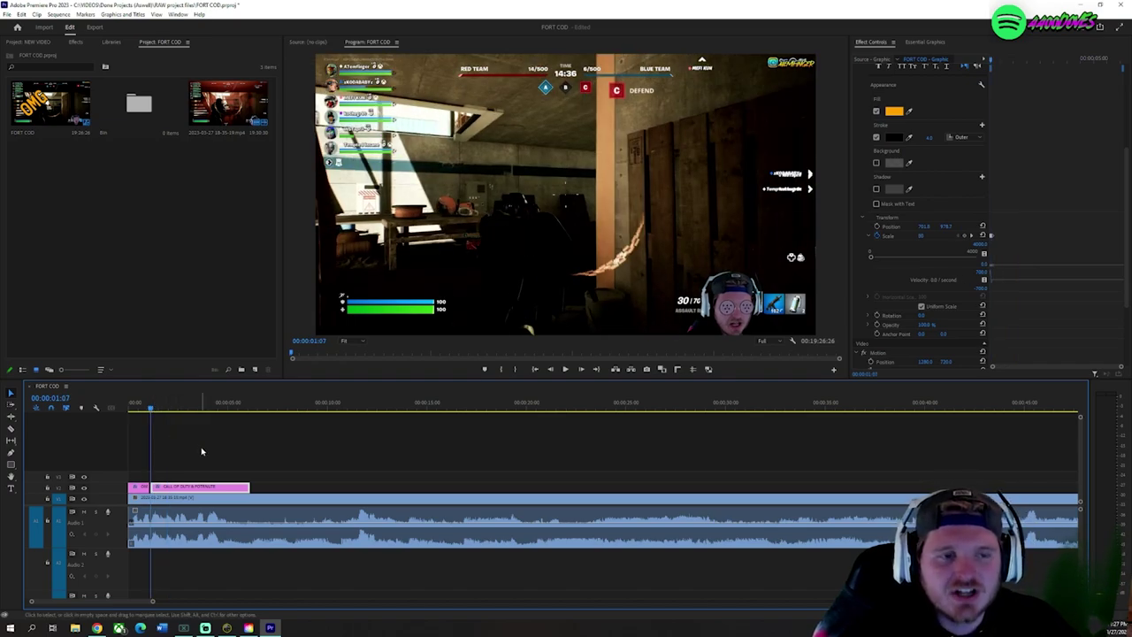
pyautogui.press('space')
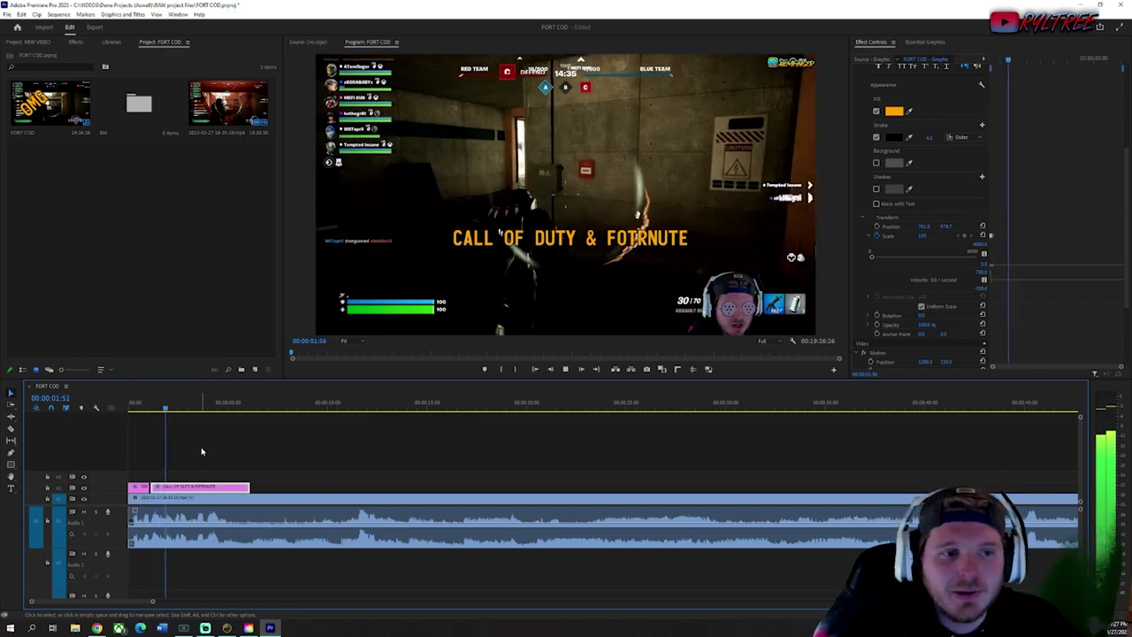
pyautogui.press('space')
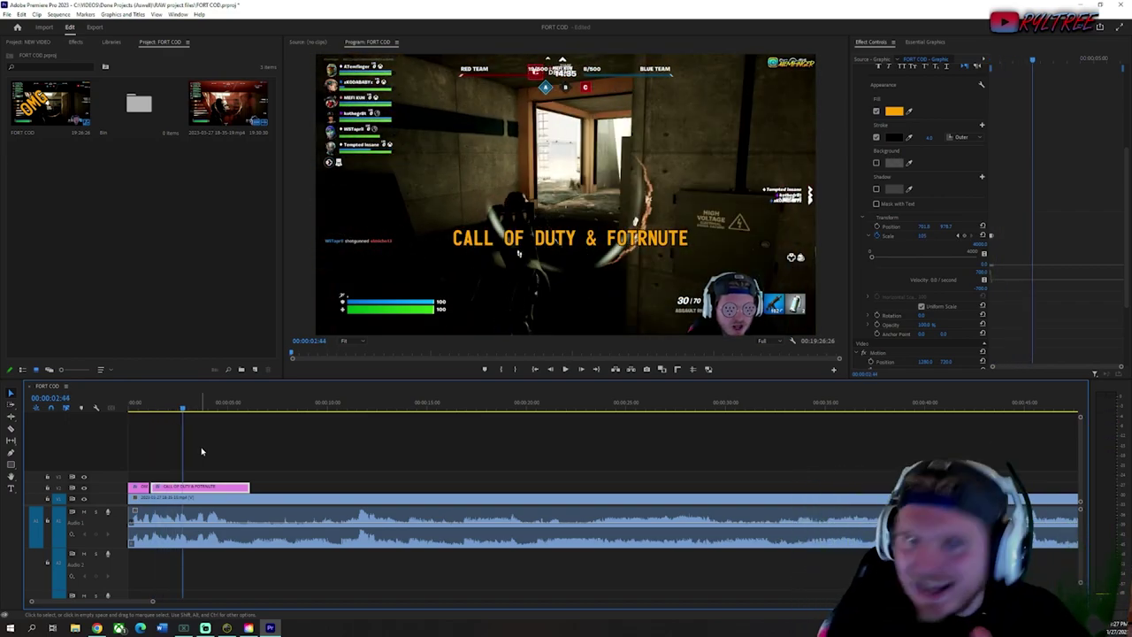
# Step: Play through the CALL OF DUTY & FOTRNUTE graphic to find its cut-off point and trim its end to 00:00:02:59
pyautogui.press('space')
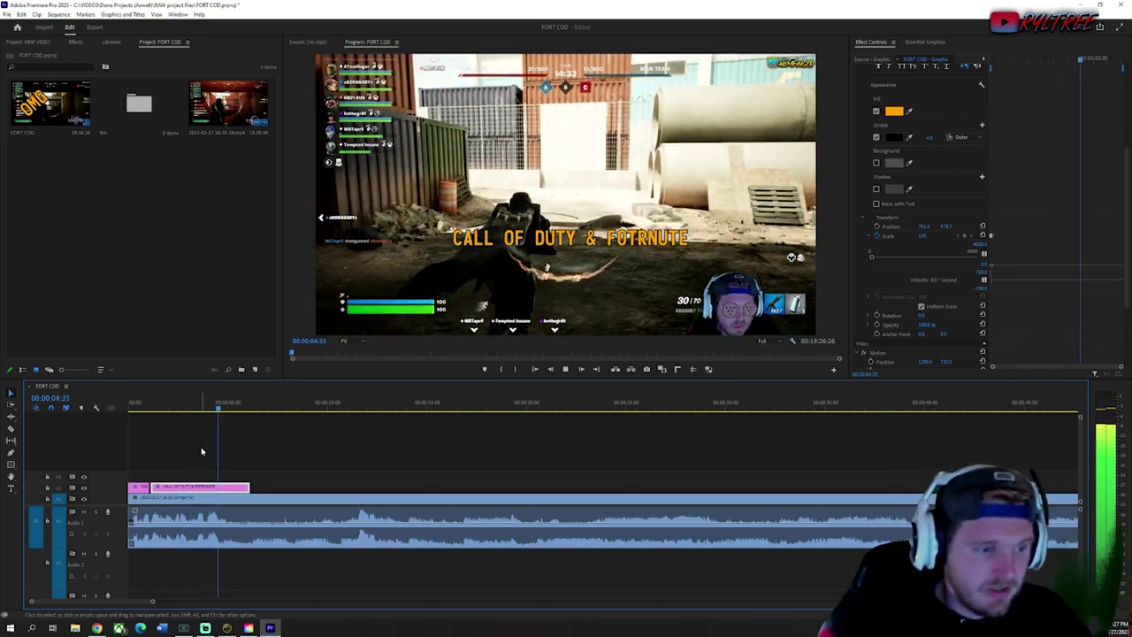
pyautogui.click(194, 407)
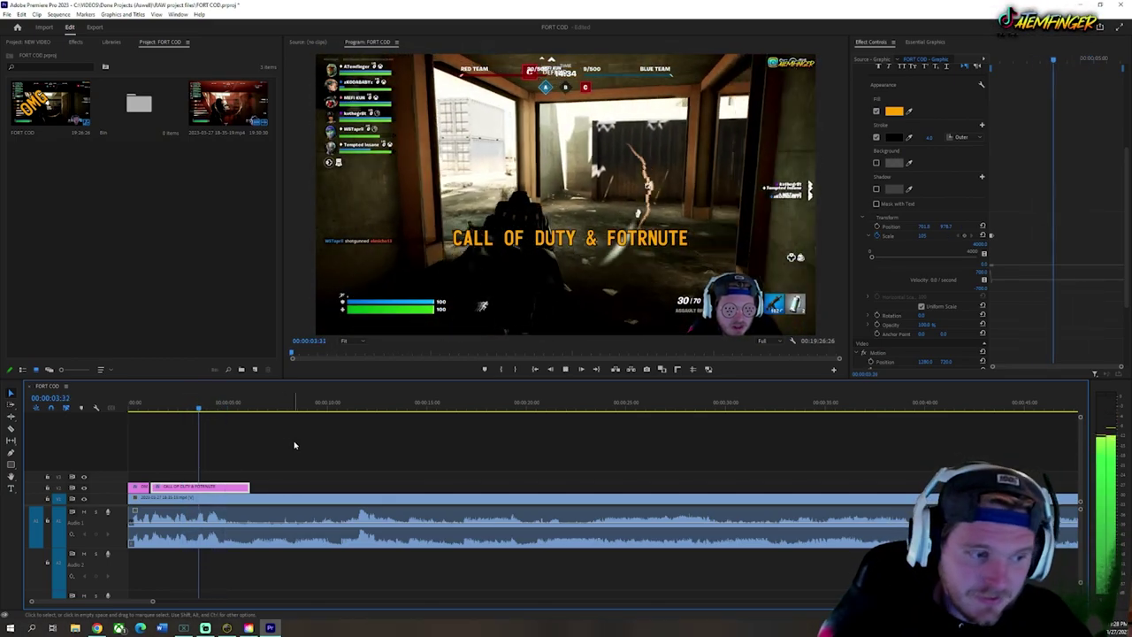
pyautogui.click(168, 398)
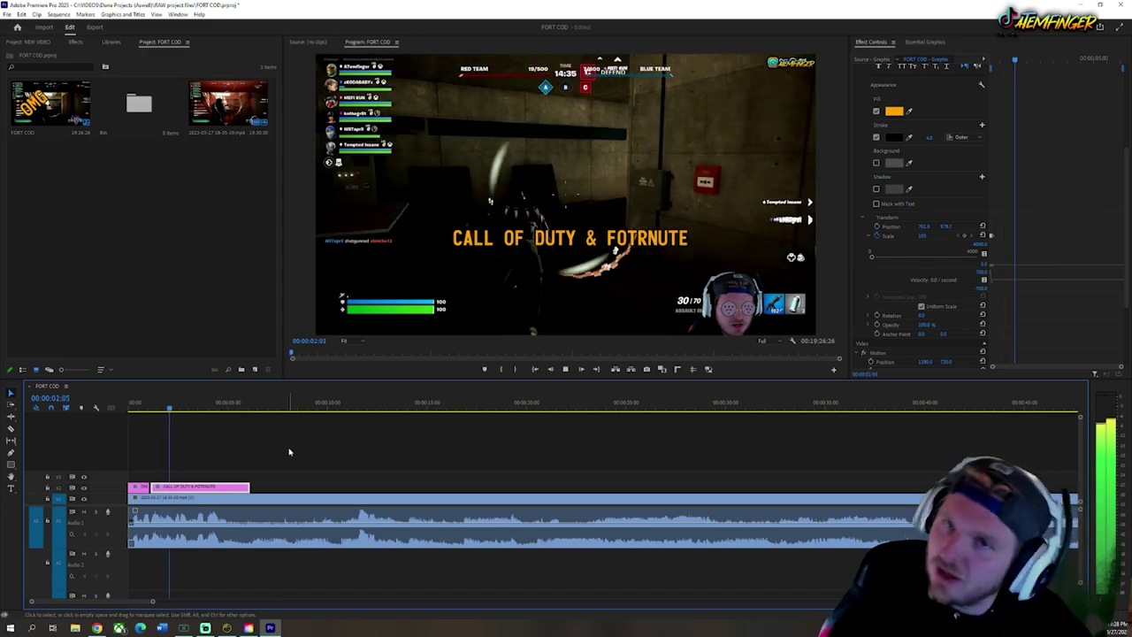
pyautogui.press('space')
pyautogui.moveTo(249, 486); pyautogui.dragTo(189, 486)
pyautogui.click(208, 453)
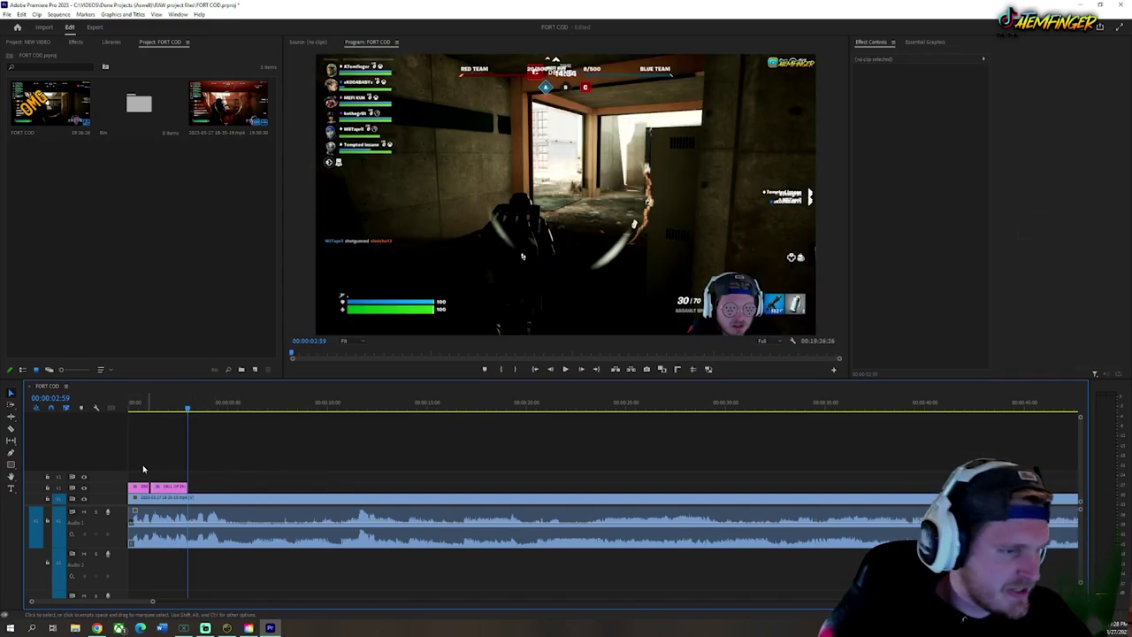
# Step: Add a "LESSSSSSSSSSS GOOOOOOOO..." text graphic with a long row of repeated letters at 00:00:02:59
pyautogui.press('t')
pyautogui.click(367, 221)
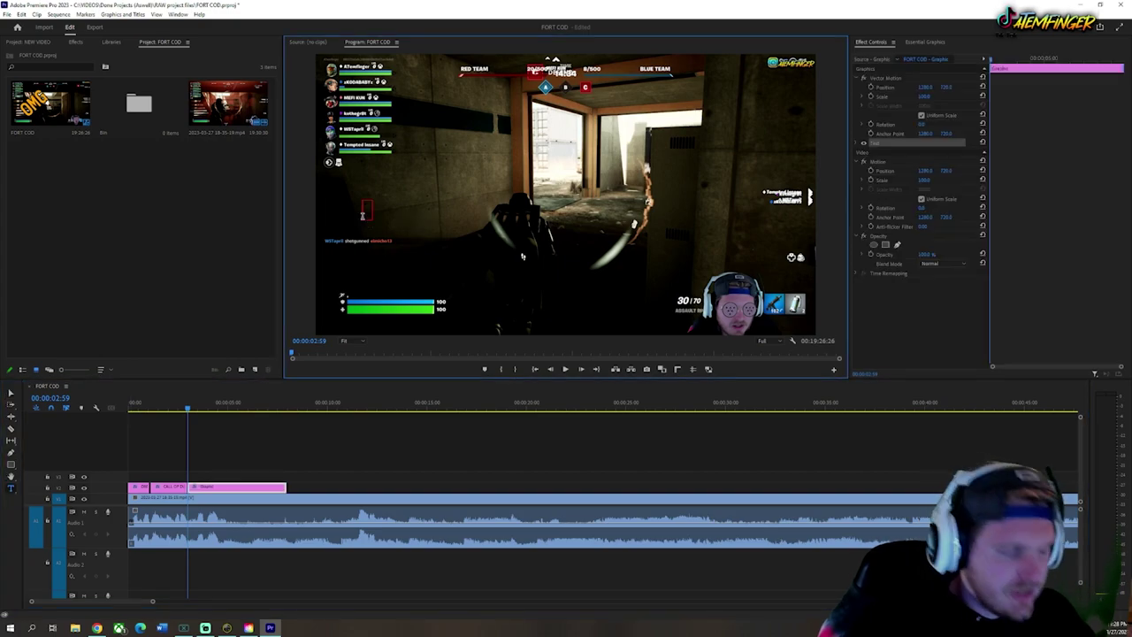
pyautogui.write('LESSSSSS')
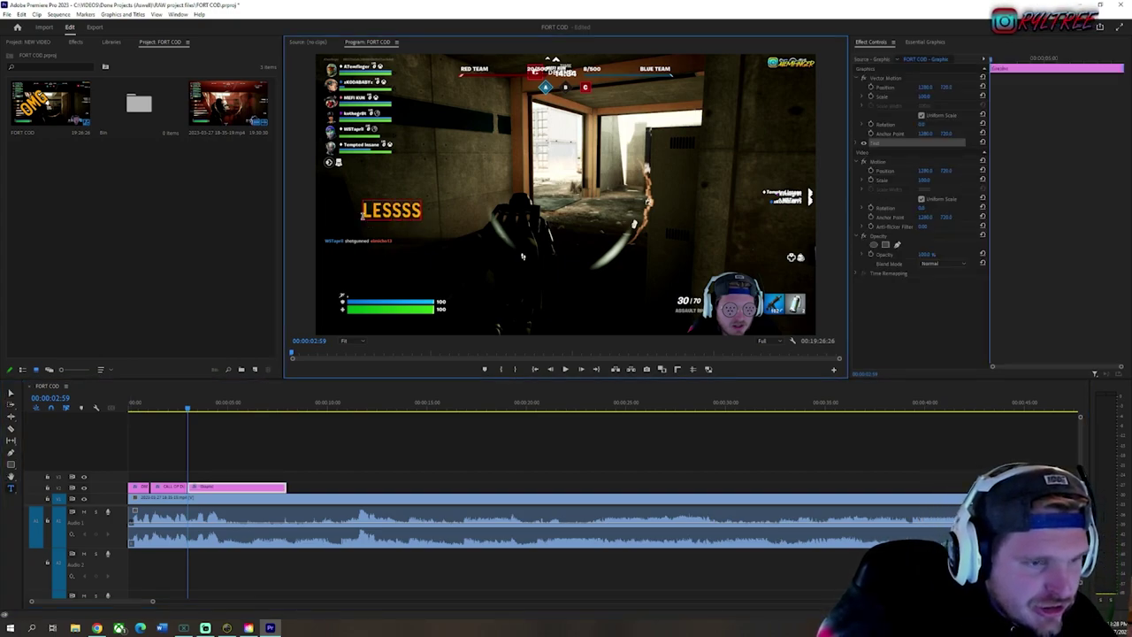
pyautogui.write('SSSSS GOOOOOOOOOOOOOOOOOOOOOOOOOOOO')
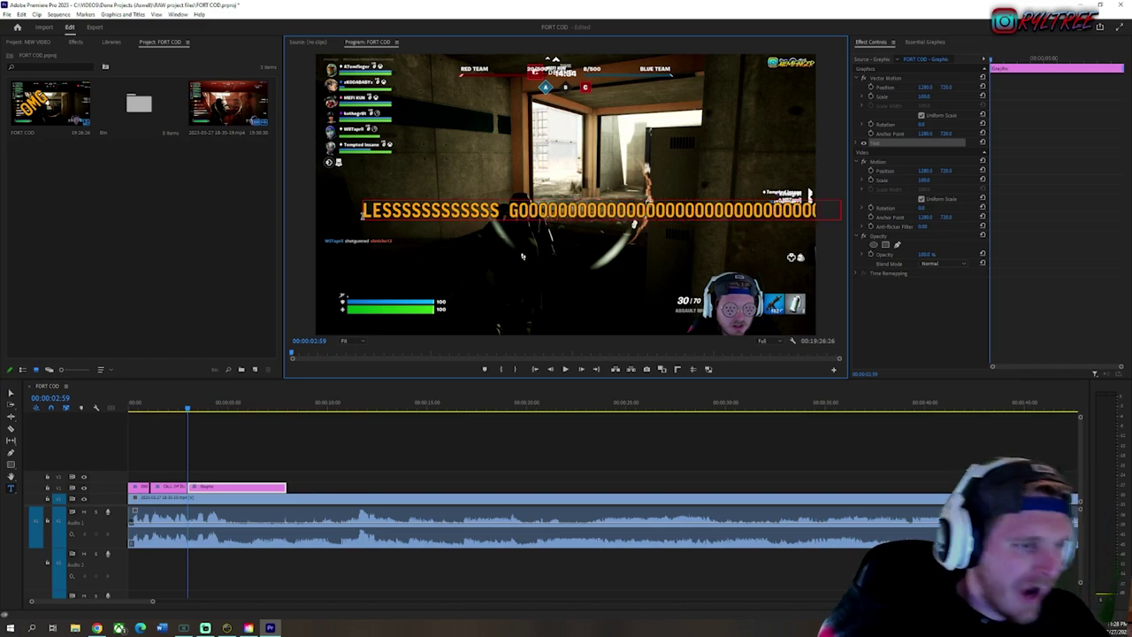
pyautogui.click(12, 393)
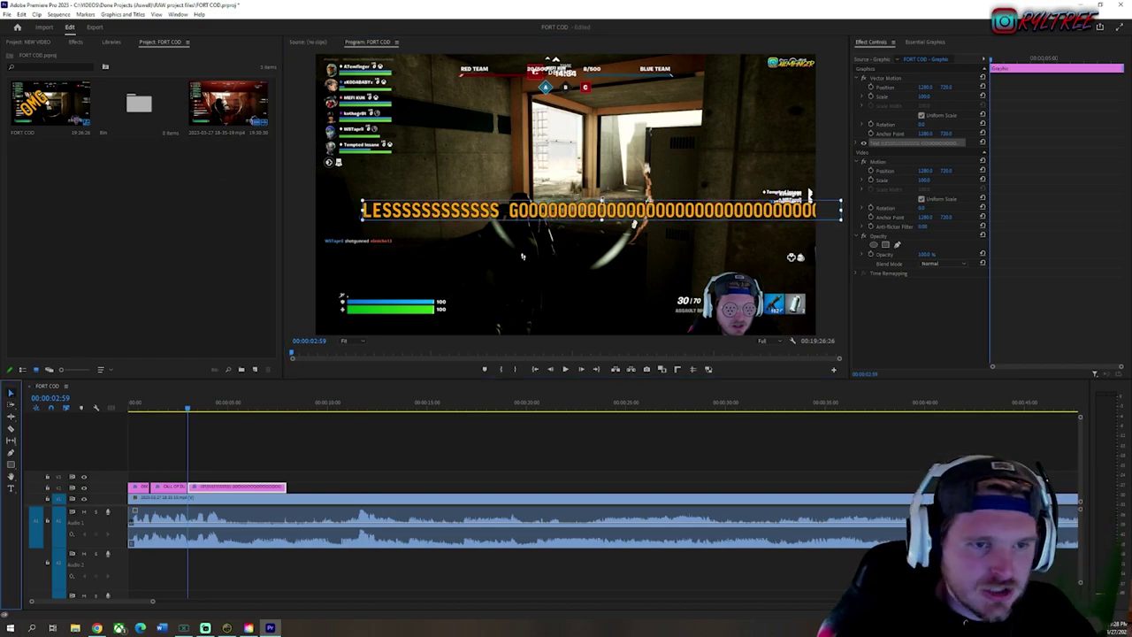
# Step: Enlarge the LESSS GOOO text until its letters dominate the frame, and move it just beyond the frame's right edge
pyautogui.moveTo(633, 224); pyautogui.dragTo(610, 3)
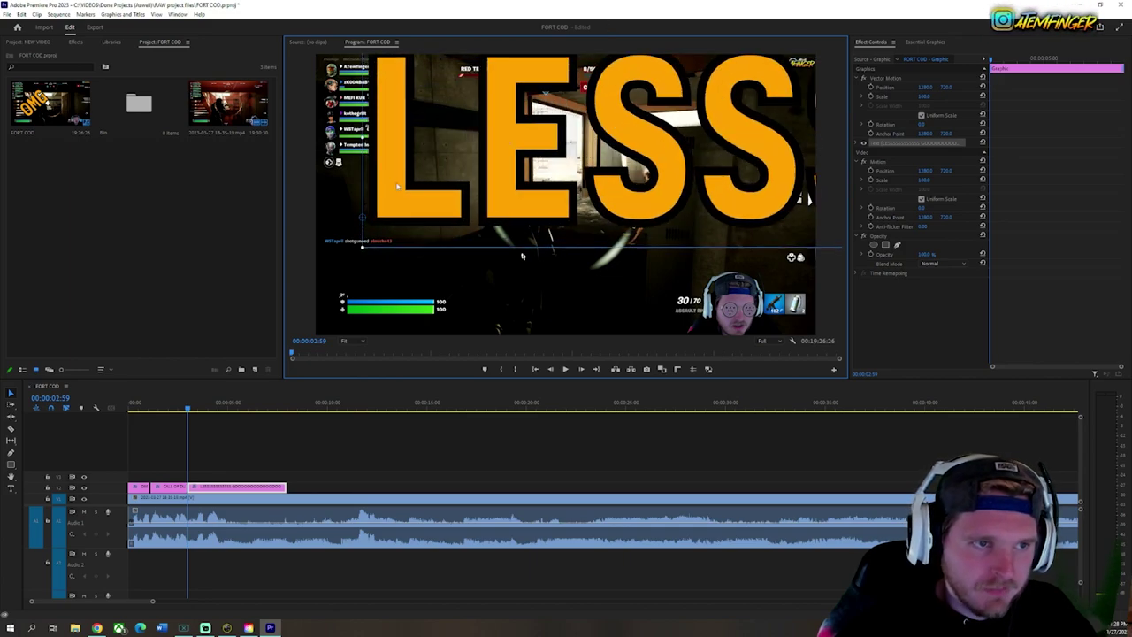
pyautogui.moveTo(397, 186); pyautogui.dragTo(822, 224)
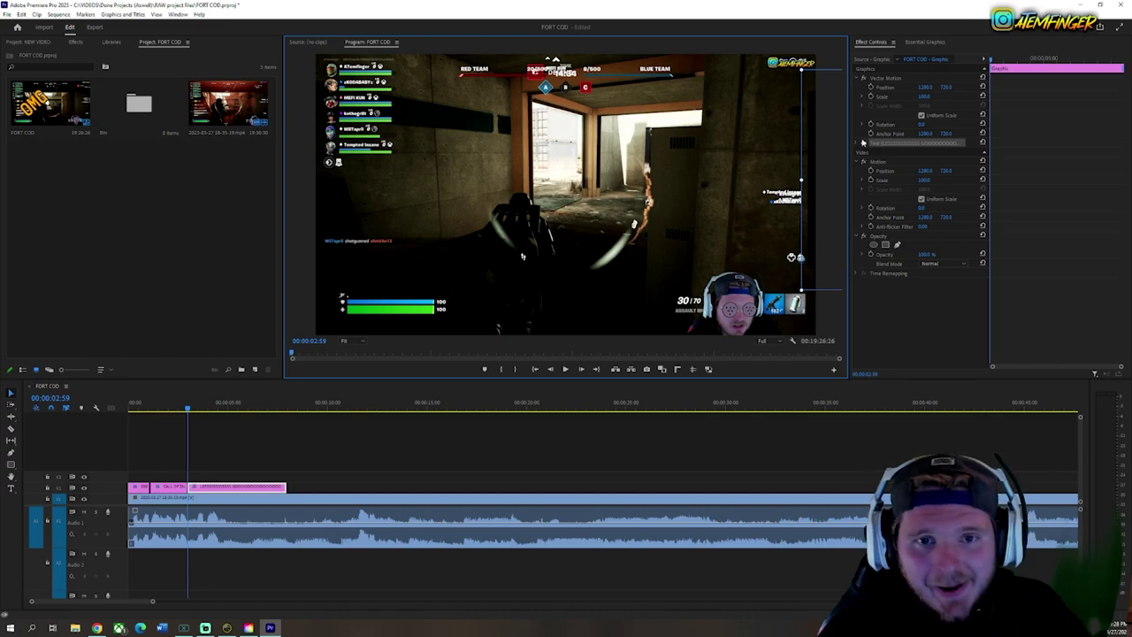
# Step: Expand the LESSS GOOO text's properties and add its first Position keyframe at 00:00:02:59
pyautogui.click(863, 142)
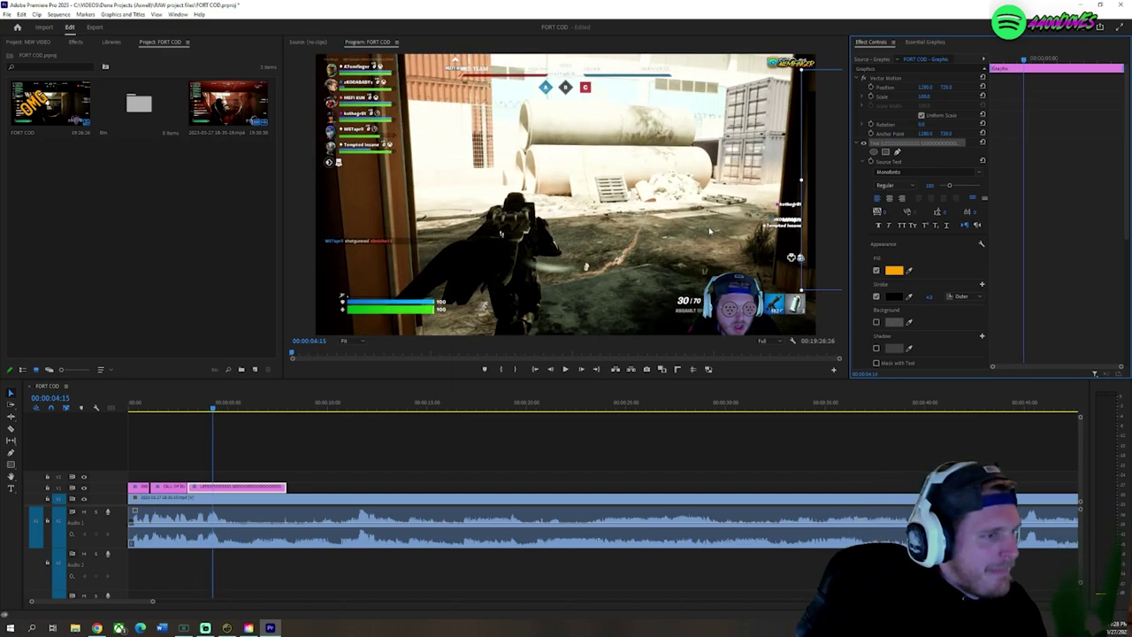
pyautogui.press('j')
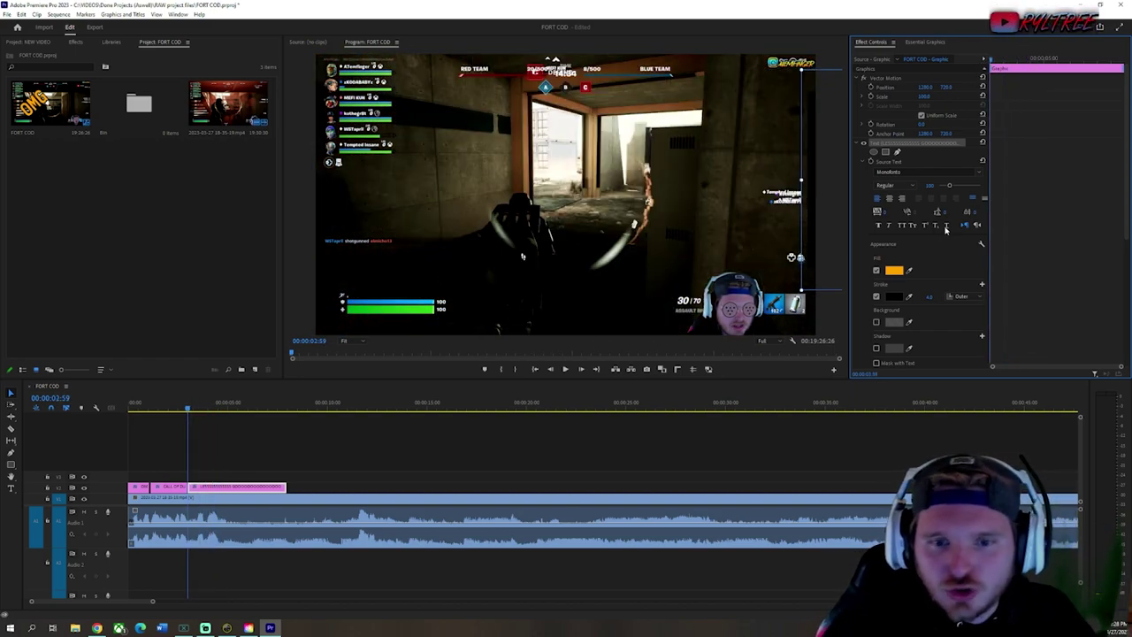
pyautogui.scroll(-3, 868, 257)
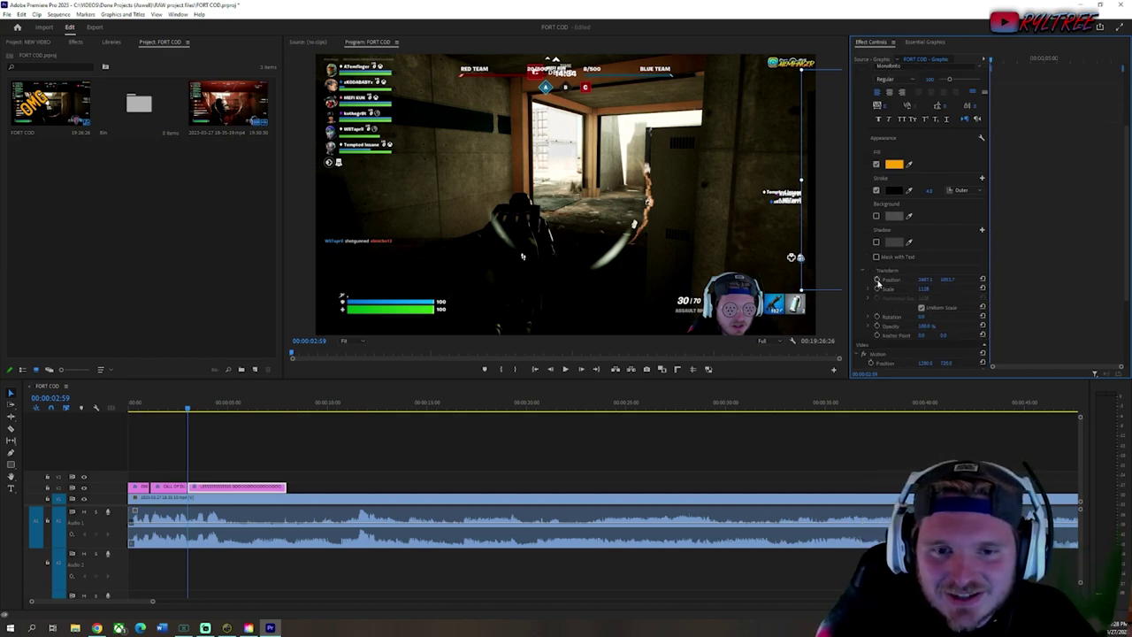
pyautogui.click(876, 280)
# Step: Play through the LESSS GOOO graphic to find its cut-off point and trim its end to 00:00:04:52
pyautogui.press('space')
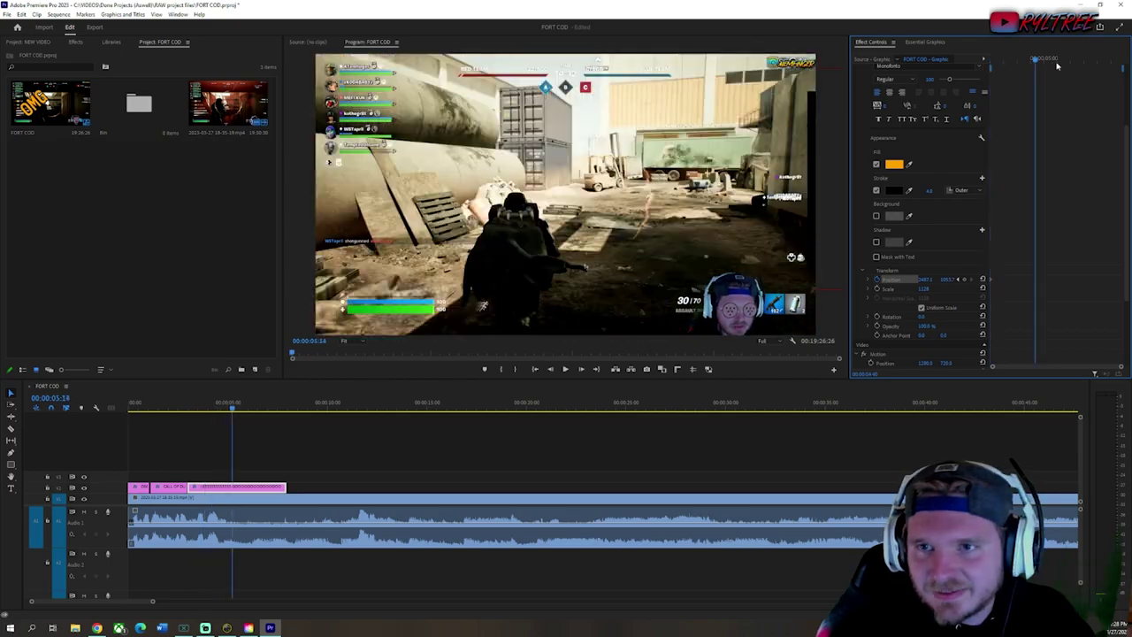
pyautogui.click(991, 60)
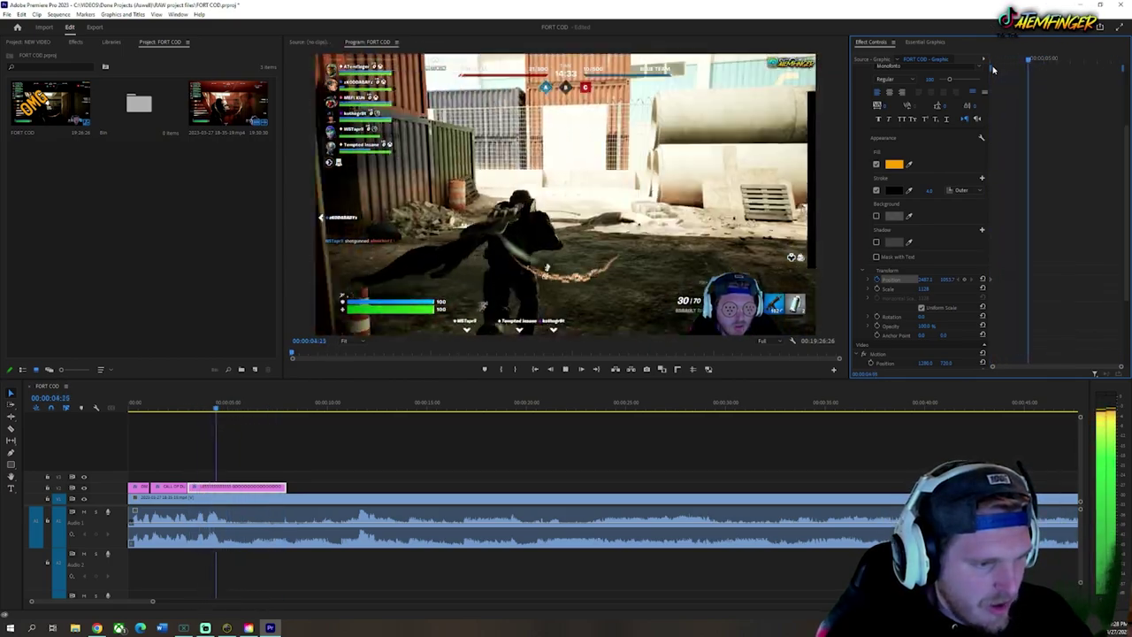
pyautogui.press('space')
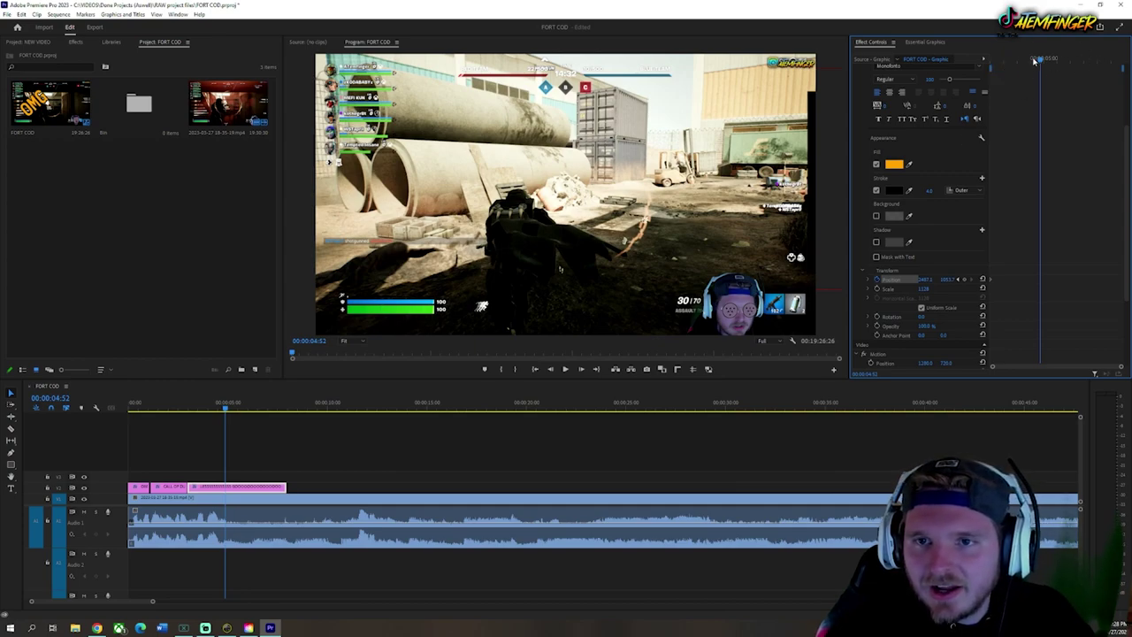
pyautogui.moveTo(286, 487); pyautogui.dragTo(224, 487)
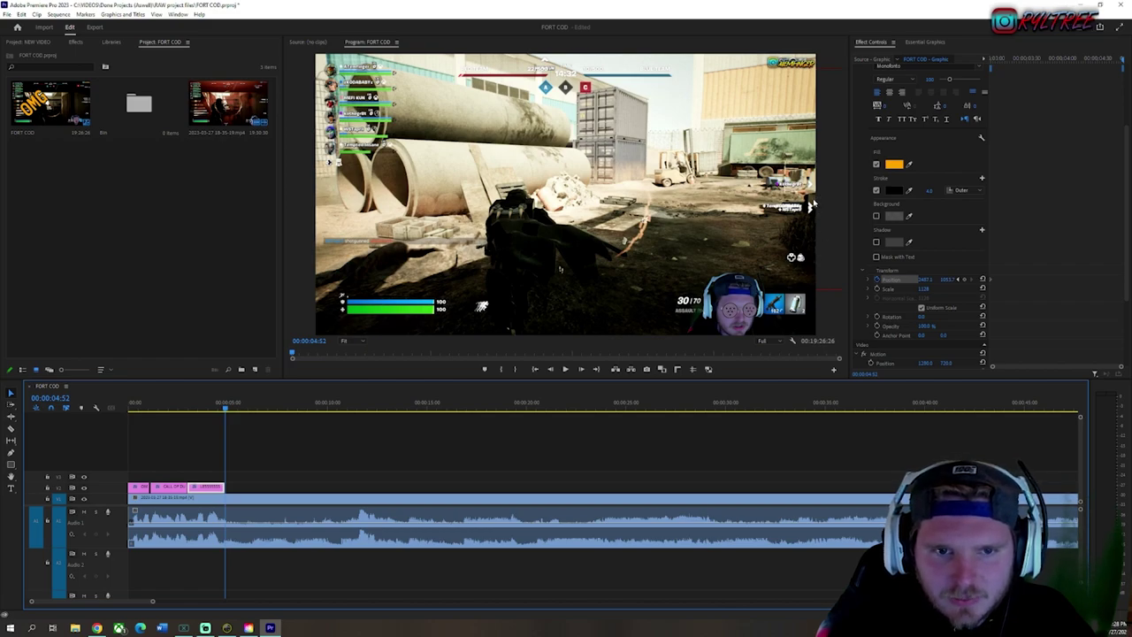
# Step: Add a second Position keyframe at 00:00:04:51 by moving the LESSS GOOO text leftward until its last letters leave the frame
pyautogui.click(1123, 62)
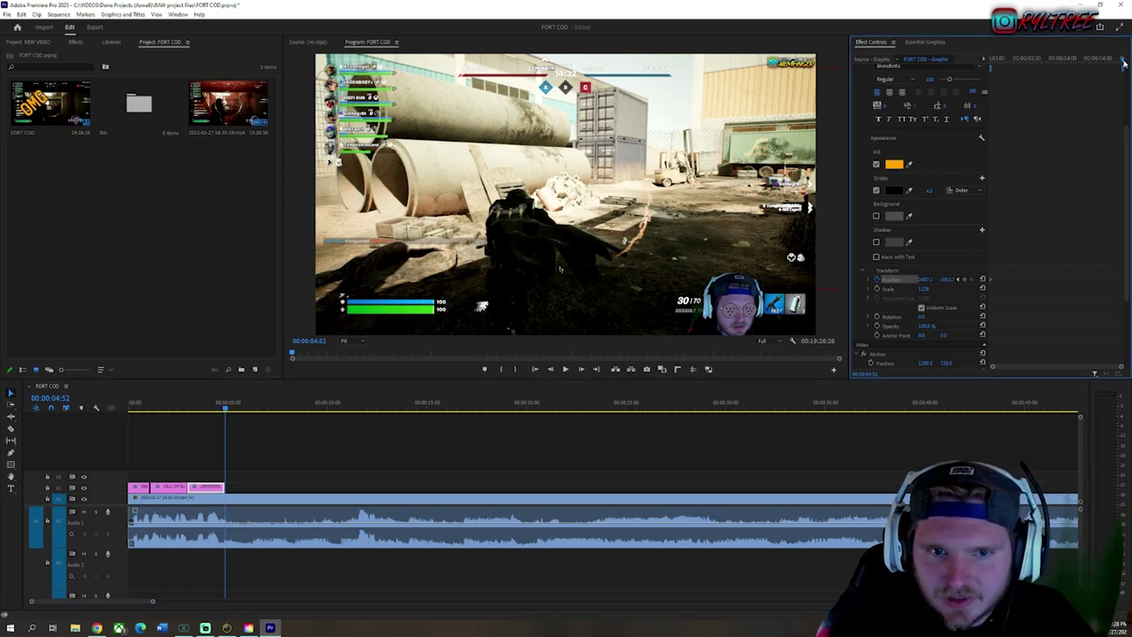
pyautogui.click(1123, 62)
pyautogui.click(810, 113)
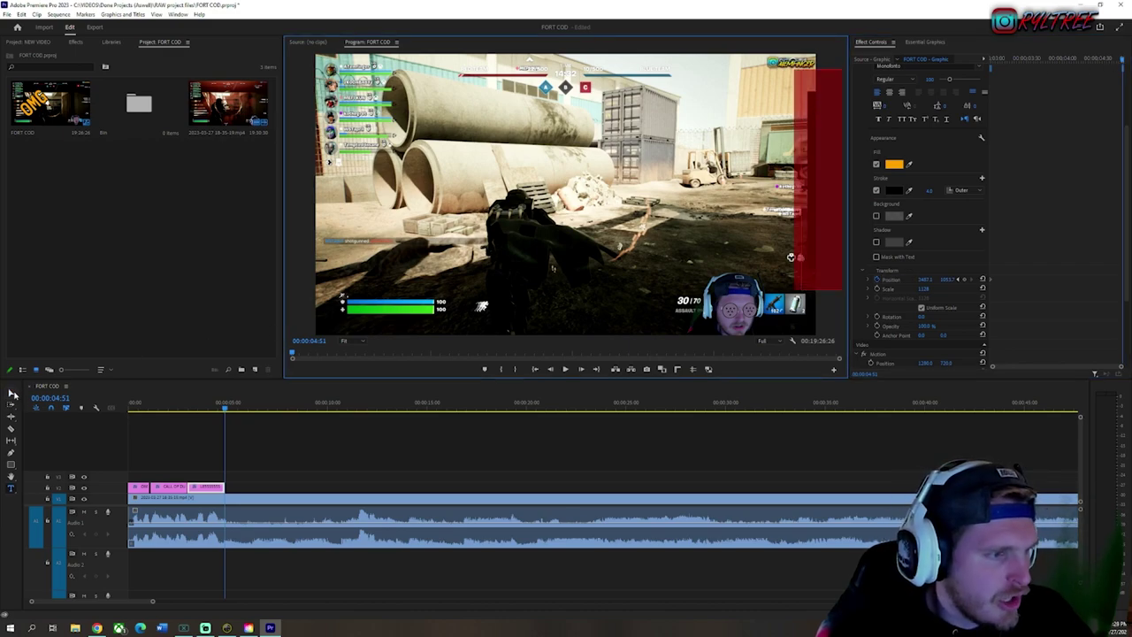
pyautogui.click(11, 393)
pyautogui.moveTo(814, 187); pyautogui.dragTo(778, 201)
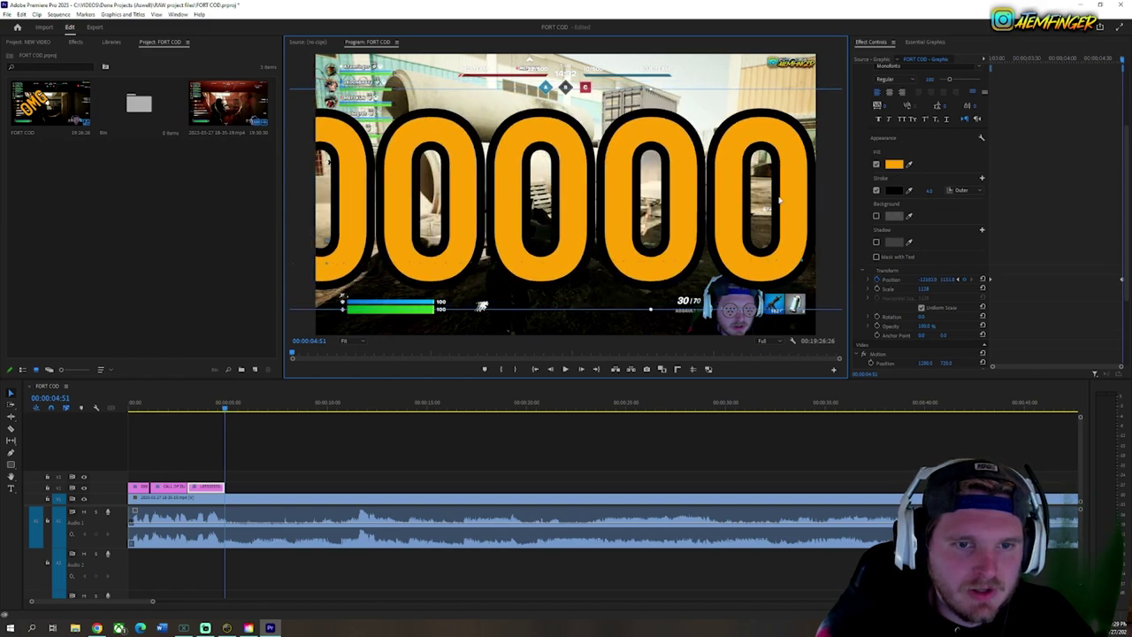
pyautogui.moveTo(598, 188); pyautogui.dragTo(605, 203)
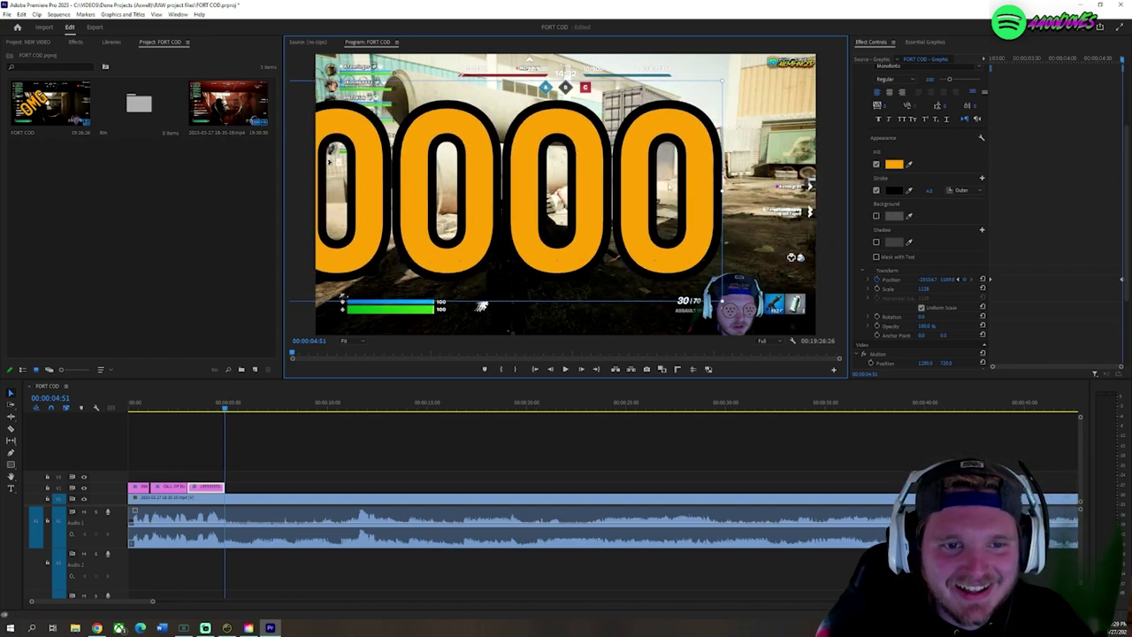
pyautogui.moveTo(305, 172); pyautogui.dragTo(268, 176)
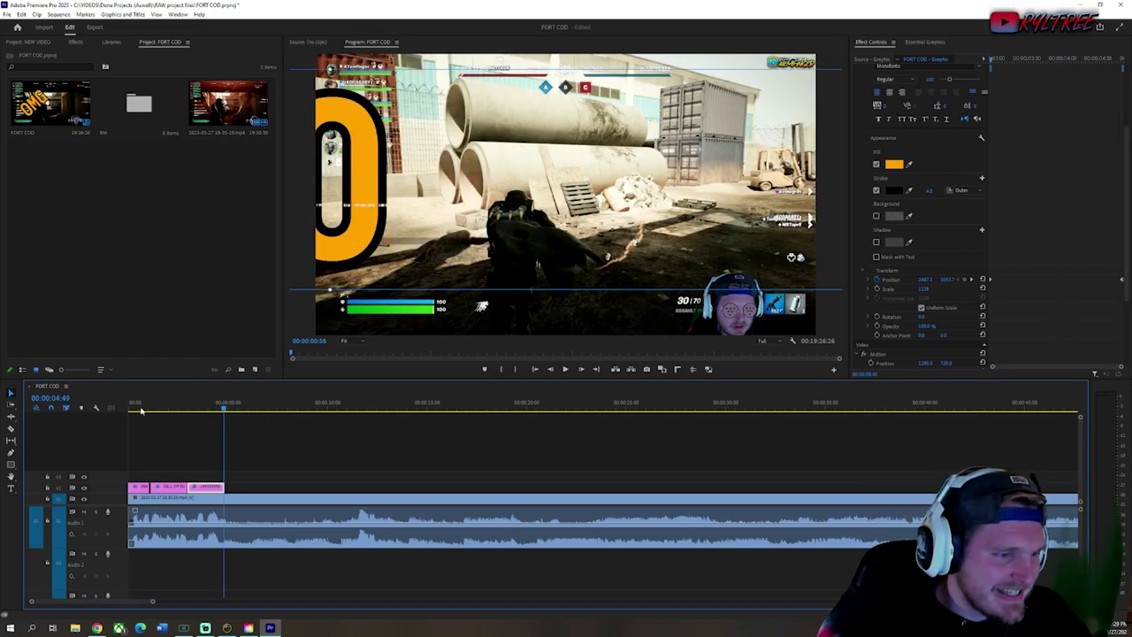
# Step: Play the sequence from the start to review all three text animations
pyautogui.moveTo(225, 405); pyautogui.dragTo(130, 407)
pyautogui.click(222, 453)
pyautogui.press('space')
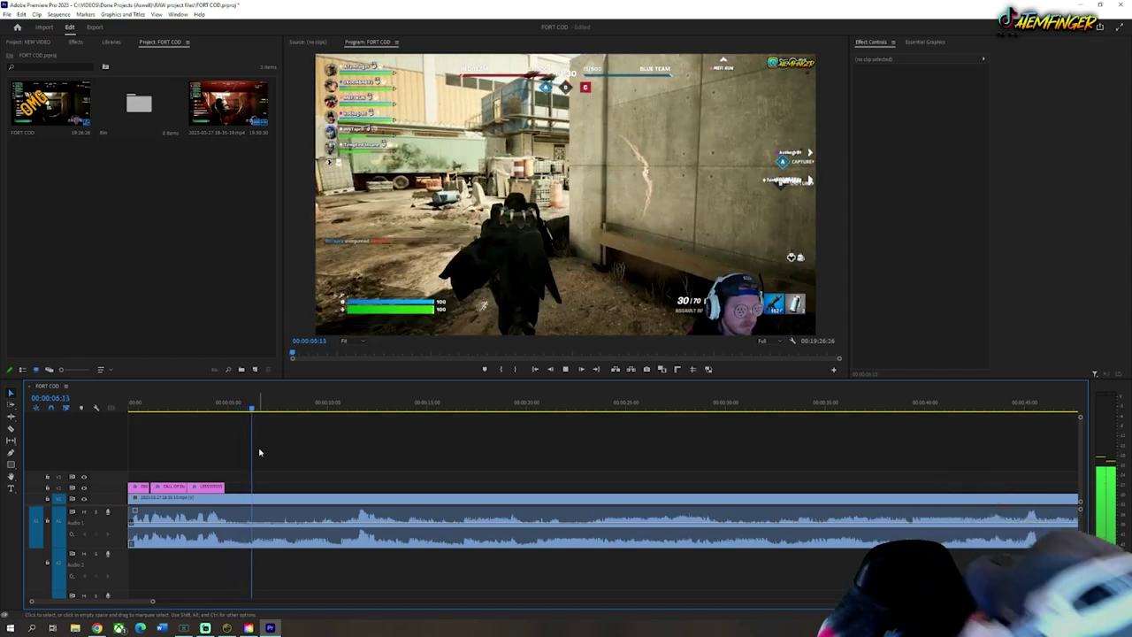
pyautogui.press('space')
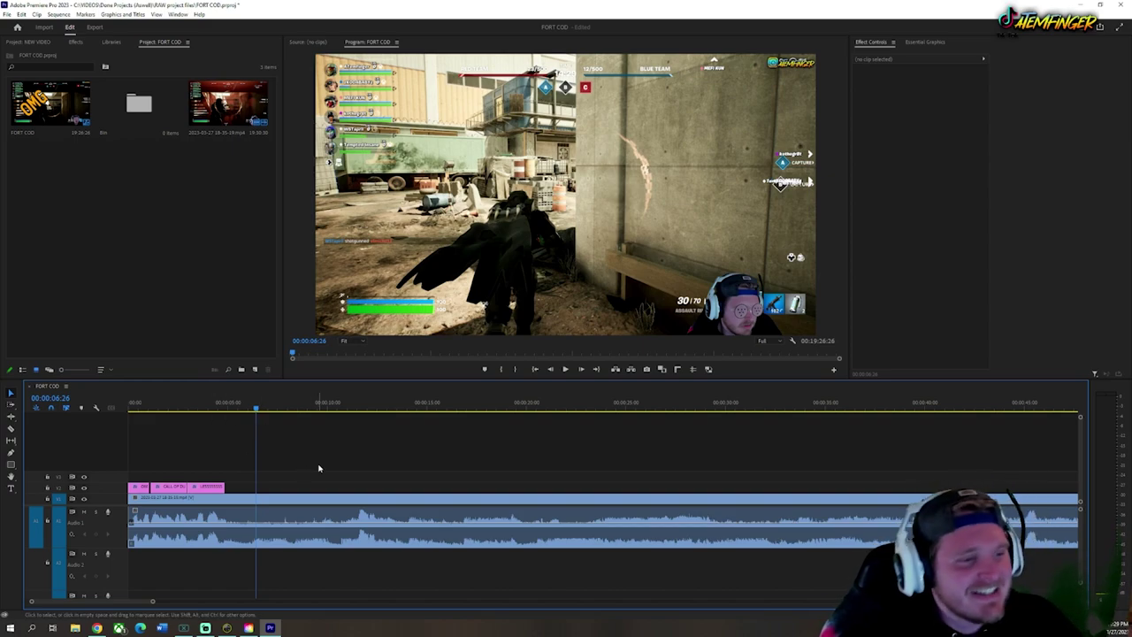
# Step: Show the effects list and split the gameplay clip at 00:00:04:54, just after the LESSS GOOO graphic
pyautogui.click(237, 410)
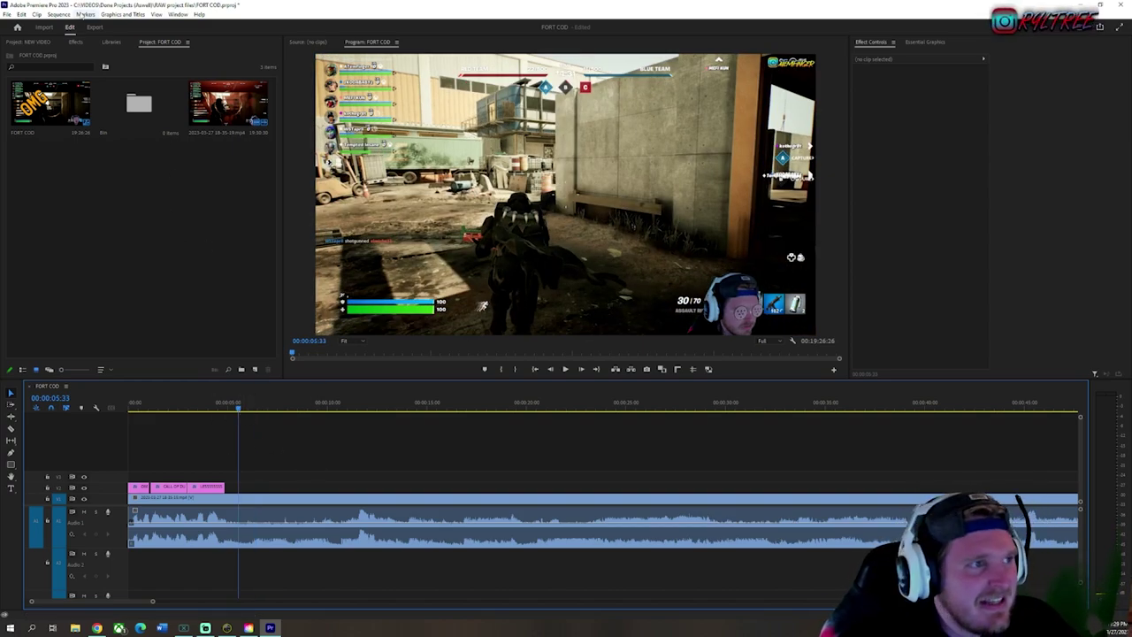
pyautogui.click(77, 42)
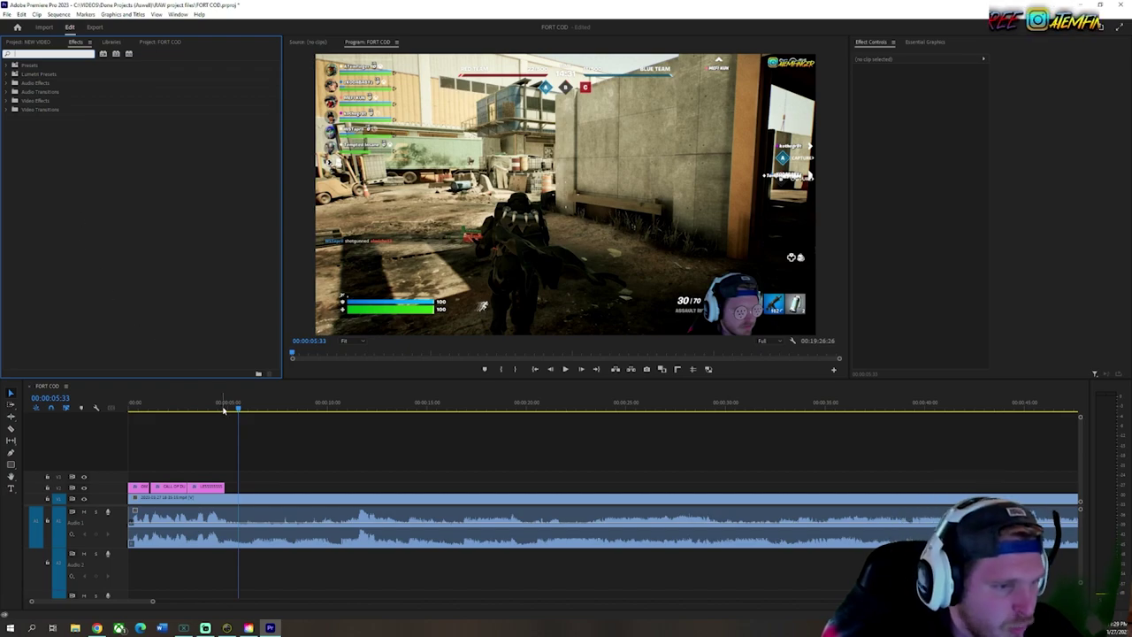
pyautogui.moveTo(231, 410); pyautogui.dragTo(228, 411)
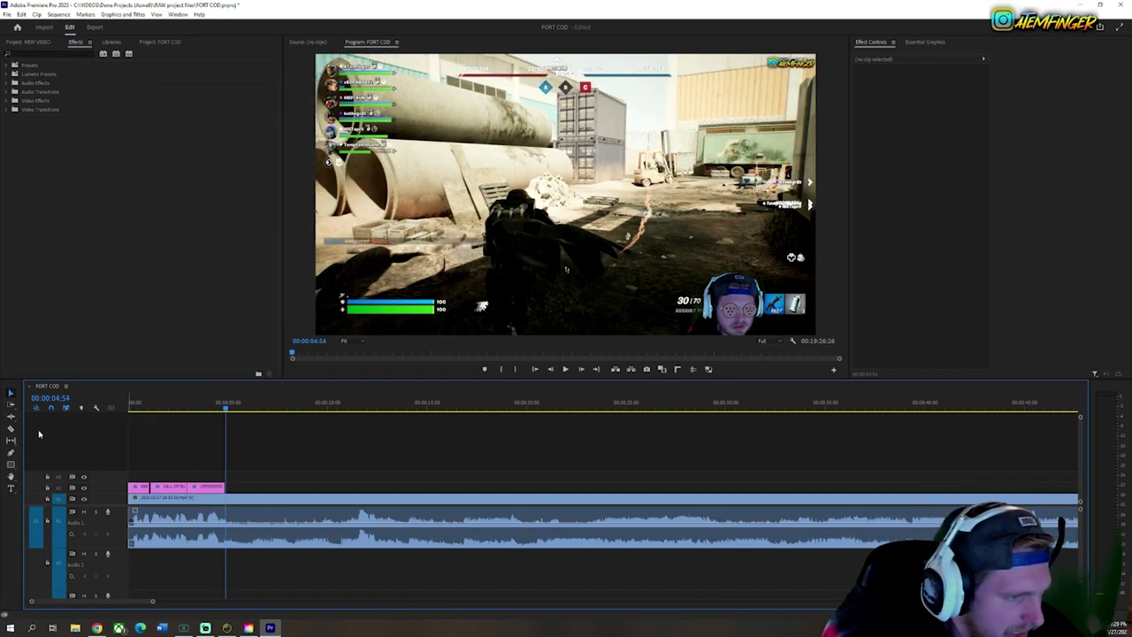
pyautogui.click(11, 428)
pyautogui.click(227, 499)
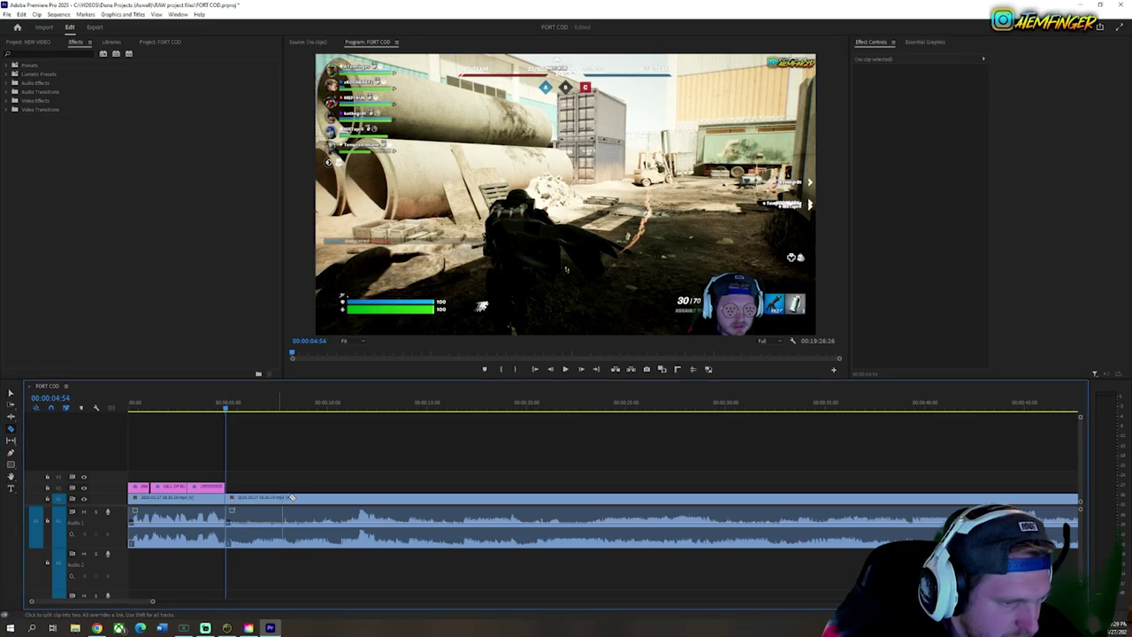
# Step: Find the next cut point, split the gameplay clip again at 00:00:13:45, and select the middle segment
pyautogui.press('space')
pyautogui.moveTo(242, 413); pyautogui.dragTo(403, 431)
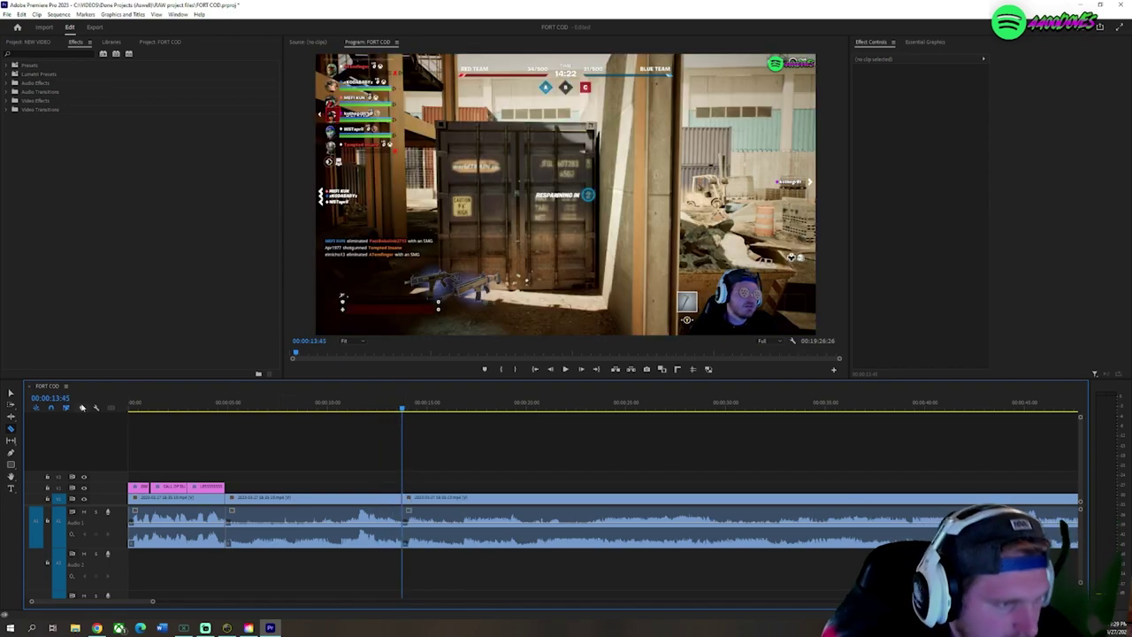
pyautogui.press('v')
pyautogui.click(314, 522)
# Step: Switch to File Explorer and add the empty theater image from the TIK folder to the timeline above the middle gameplay segment
pyautogui.click(76, 628)
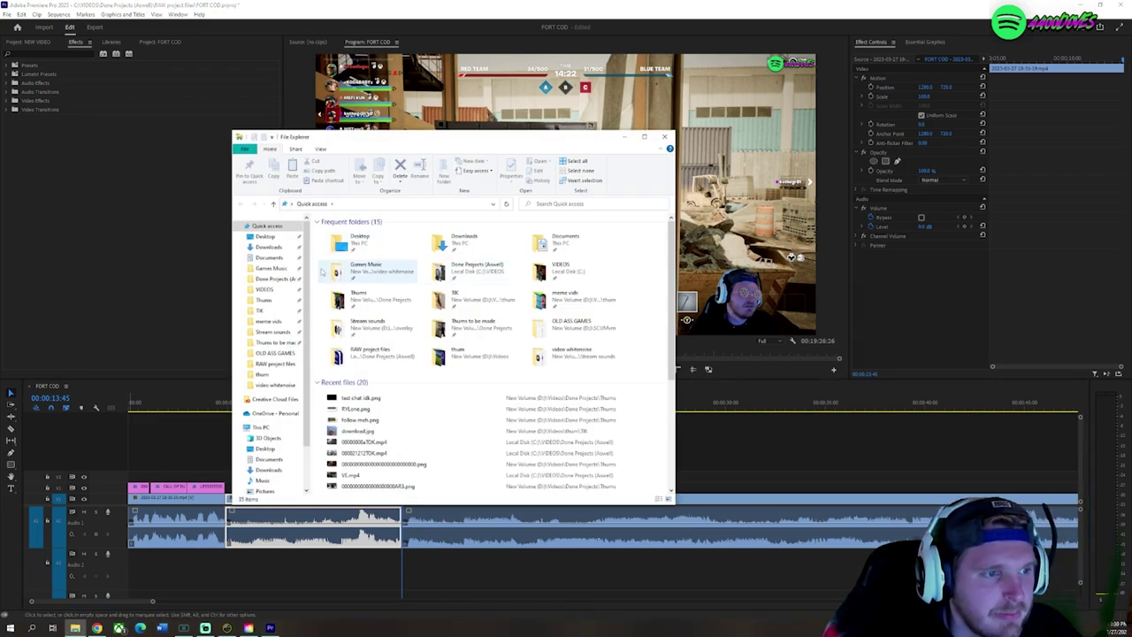
pyautogui.click(261, 310)
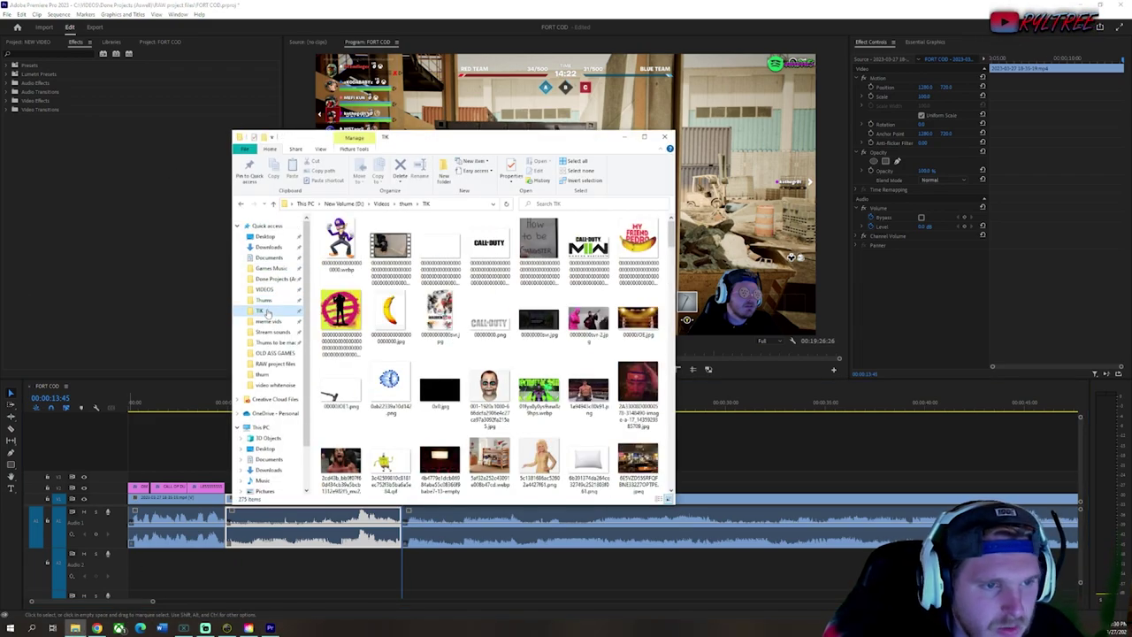
pyautogui.scroll(-1, 527, 319)
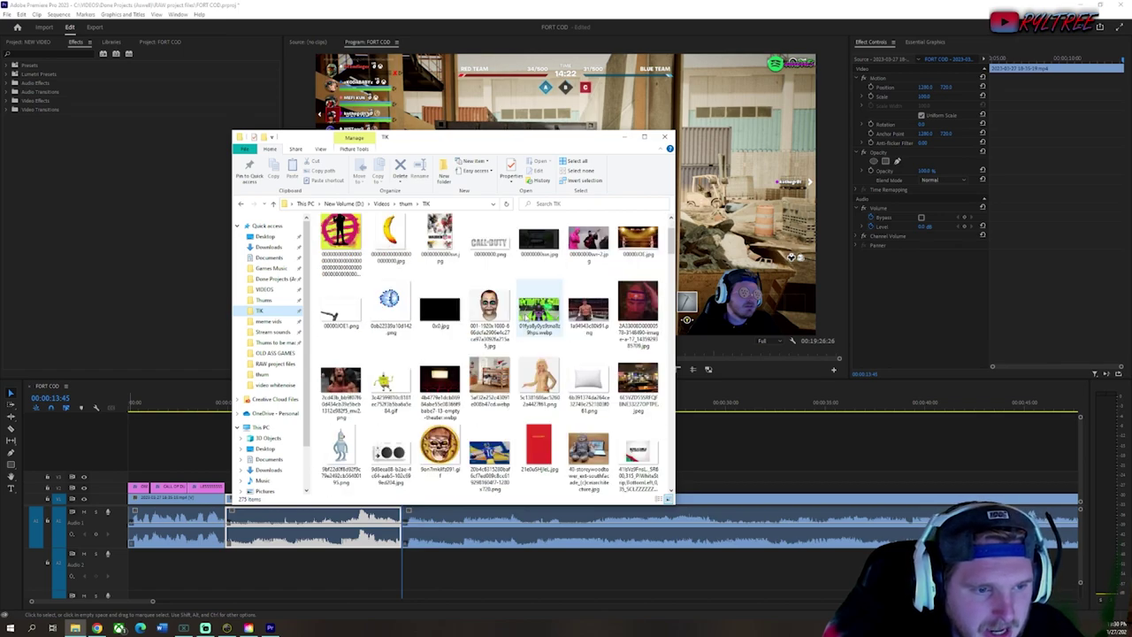
pyautogui.moveTo(446, 375); pyautogui.dragTo(221, 462)
pyautogui.click(622, 139)
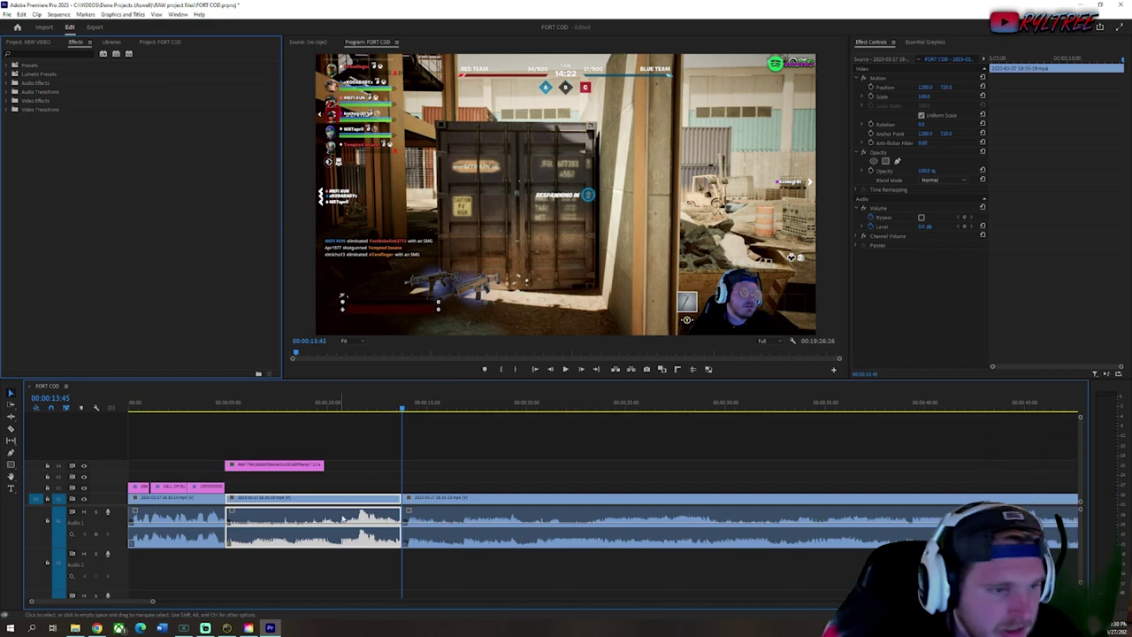
# Step: Raise the middle gameplay segment to V3 and stack the theater image above it on V4
pyautogui.click(301, 493)
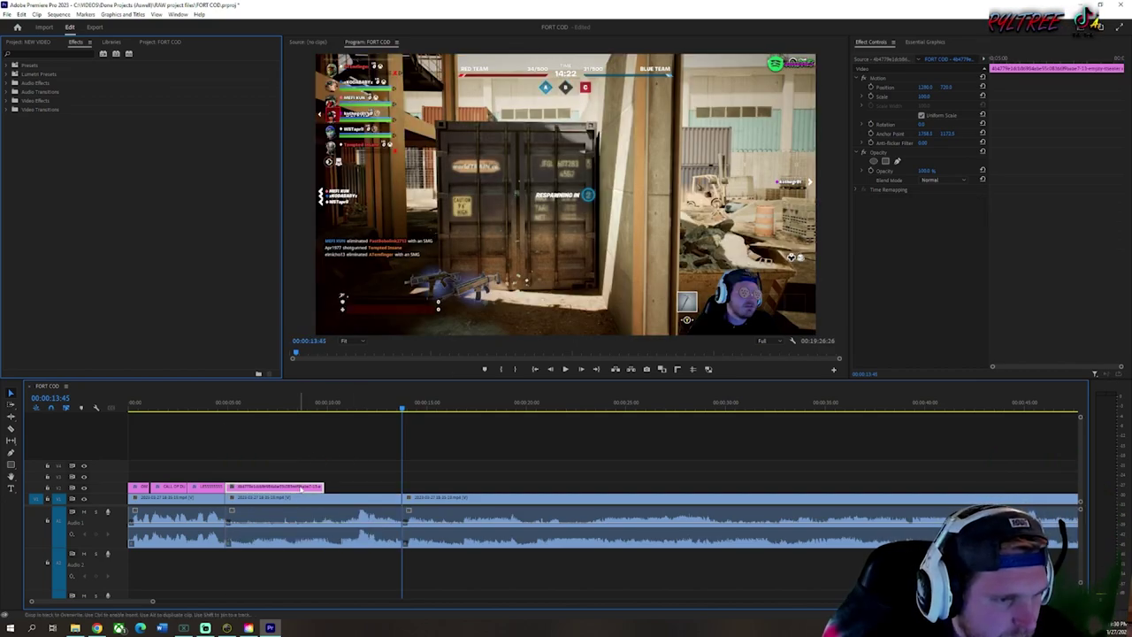
pyautogui.hotkey('alt', 'Up')
pyautogui.moveTo(301, 485); pyautogui.dragTo(306, 467)
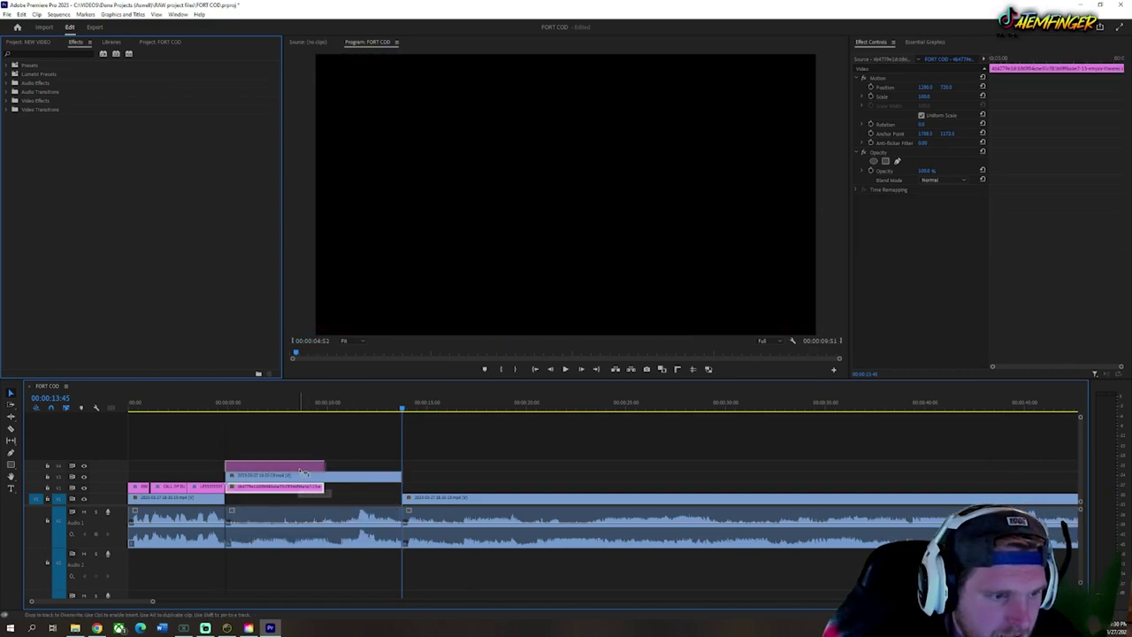
# Step: Preview the theater image at 00:00:05:26, then reposition it and scale it to about 79 so it fills the frame width
pyautogui.moveTo(262, 404); pyautogui.dragTo(237, 404)
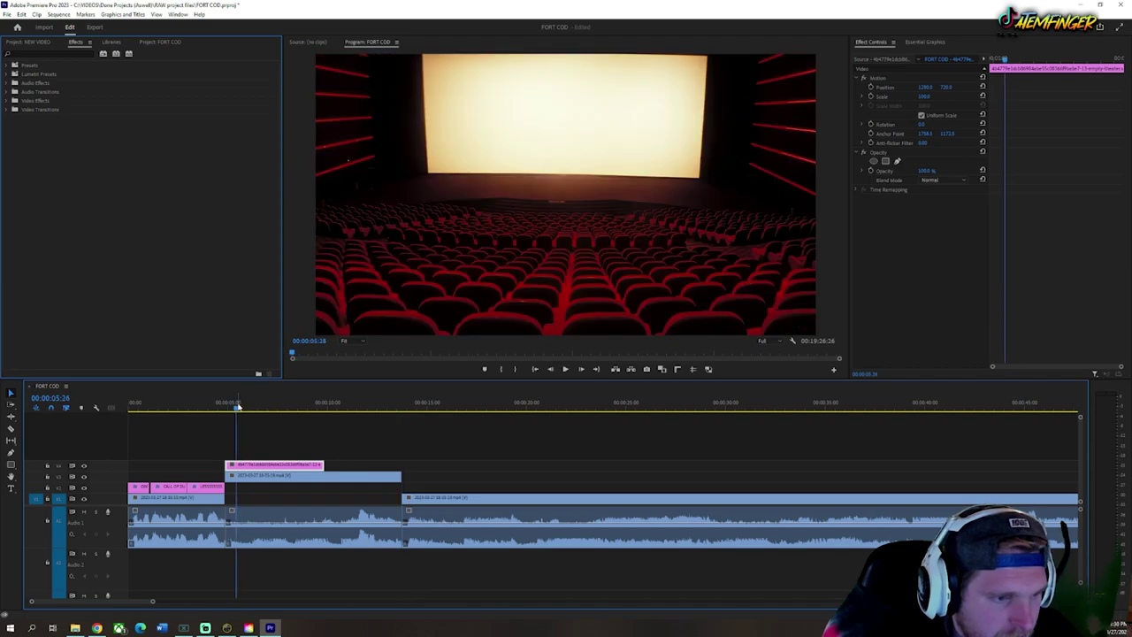
pyautogui.click(530, 278)
pyautogui.moveTo(429, 192); pyautogui.dragTo(522, 318)
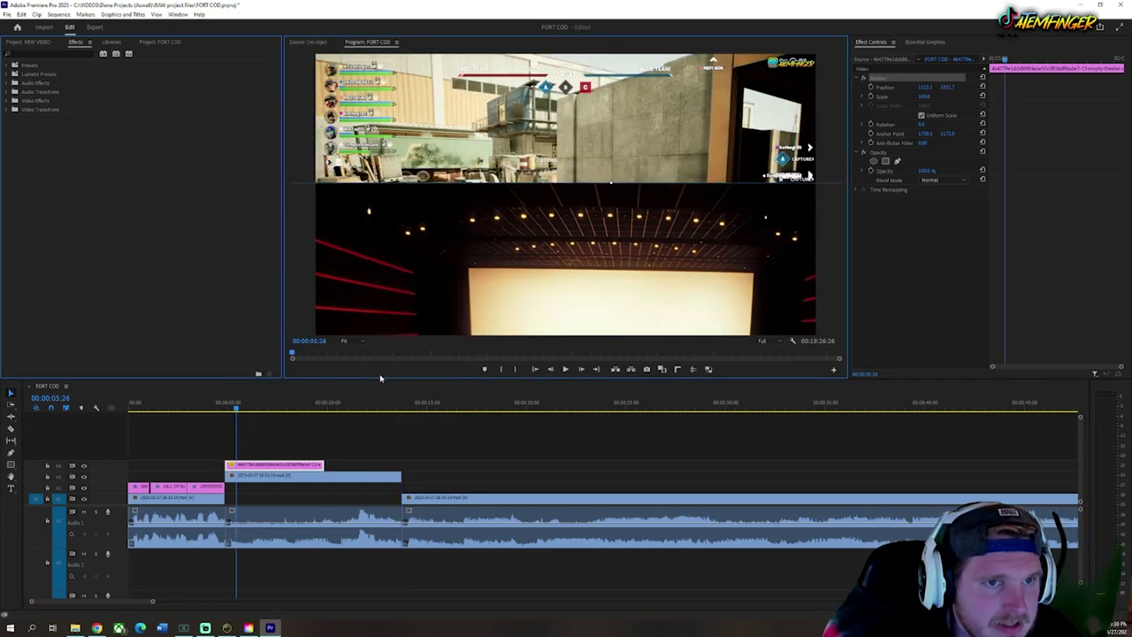
pyautogui.moveTo(604, 180); pyautogui.dragTo(566, 122)
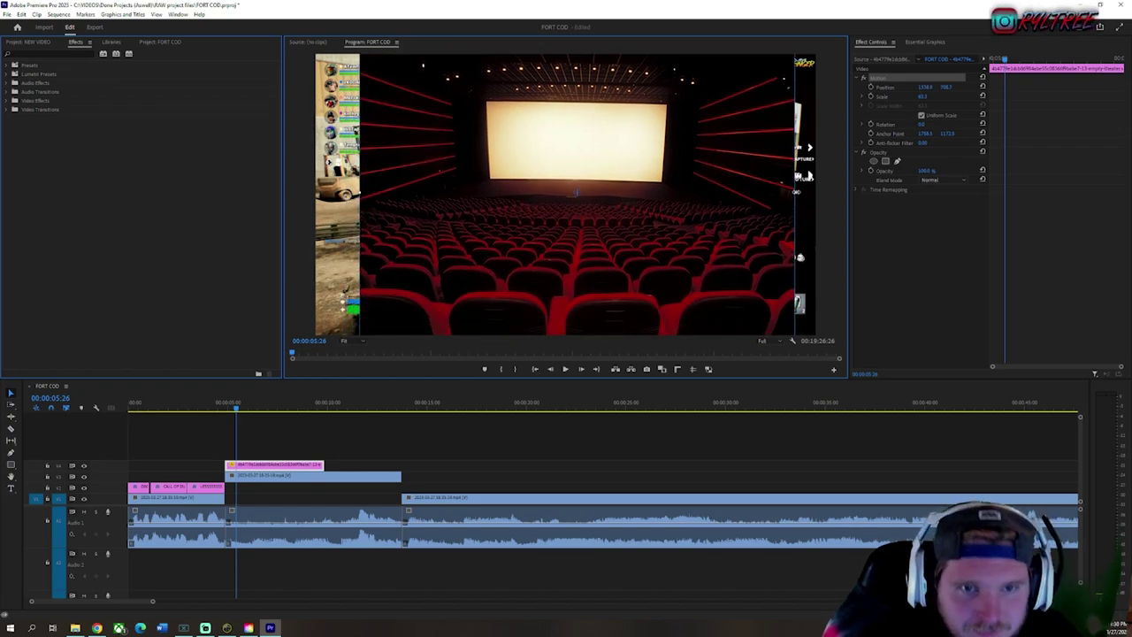
pyautogui.moveTo(806, 176); pyautogui.dragTo(835, 165)
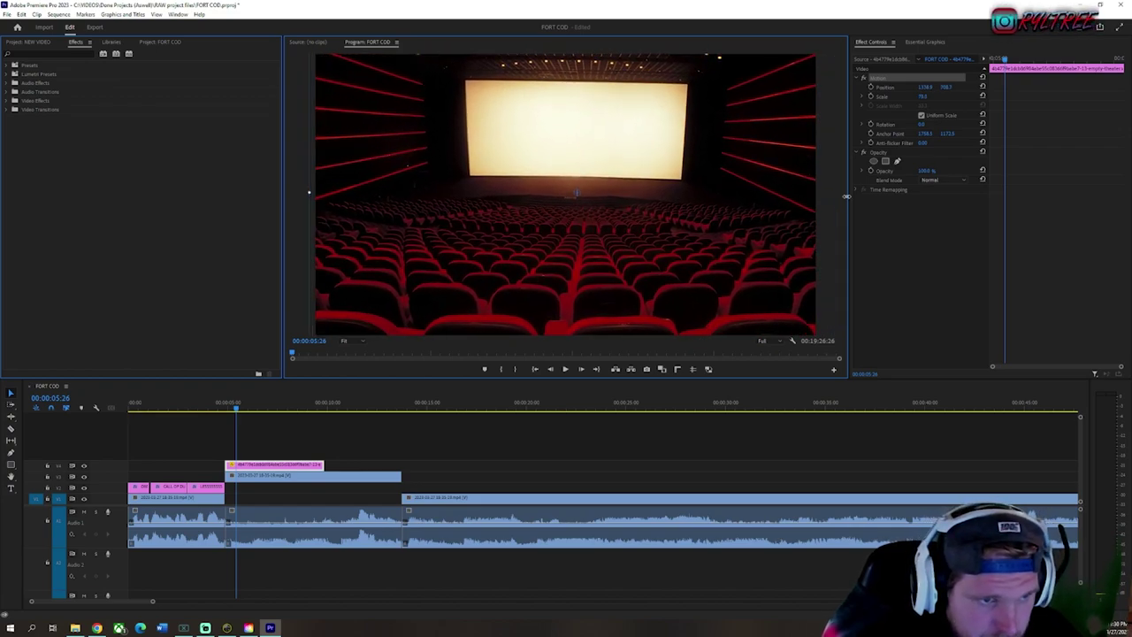
# Step: Extend the theater image to the end of the middle gameplay segment, and raise that gameplay segment above it to V5
pyautogui.click(623, 460)
pyautogui.moveTo(327, 464); pyautogui.dragTo(401, 464)
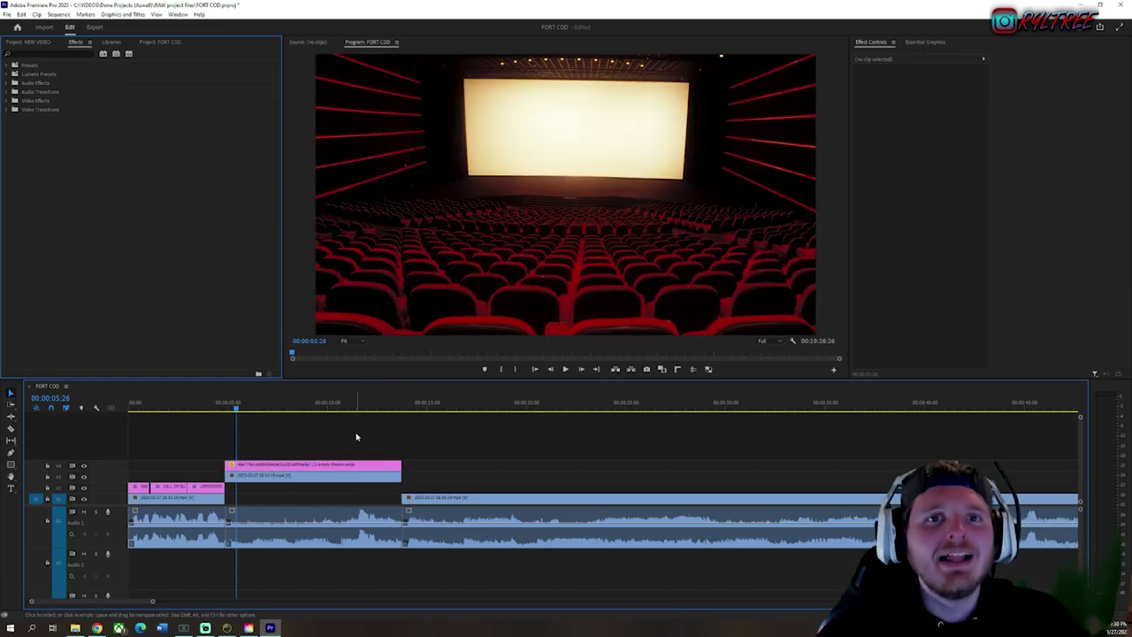
pyautogui.moveTo(235, 406); pyautogui.dragTo(228, 410)
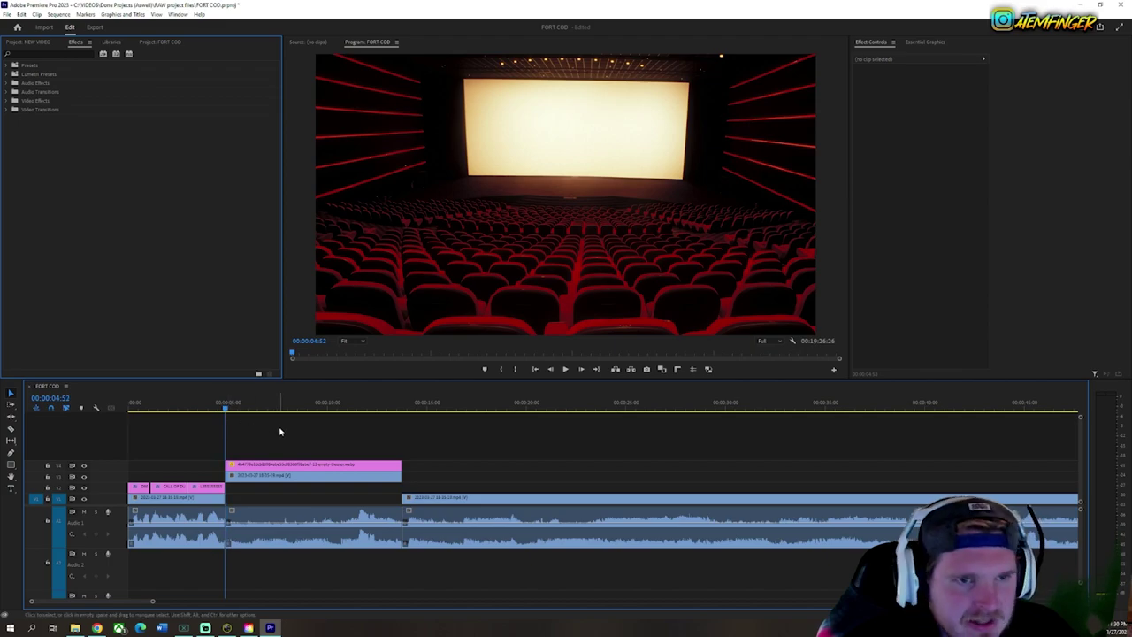
pyautogui.moveTo(316, 474); pyautogui.dragTo(316, 454)
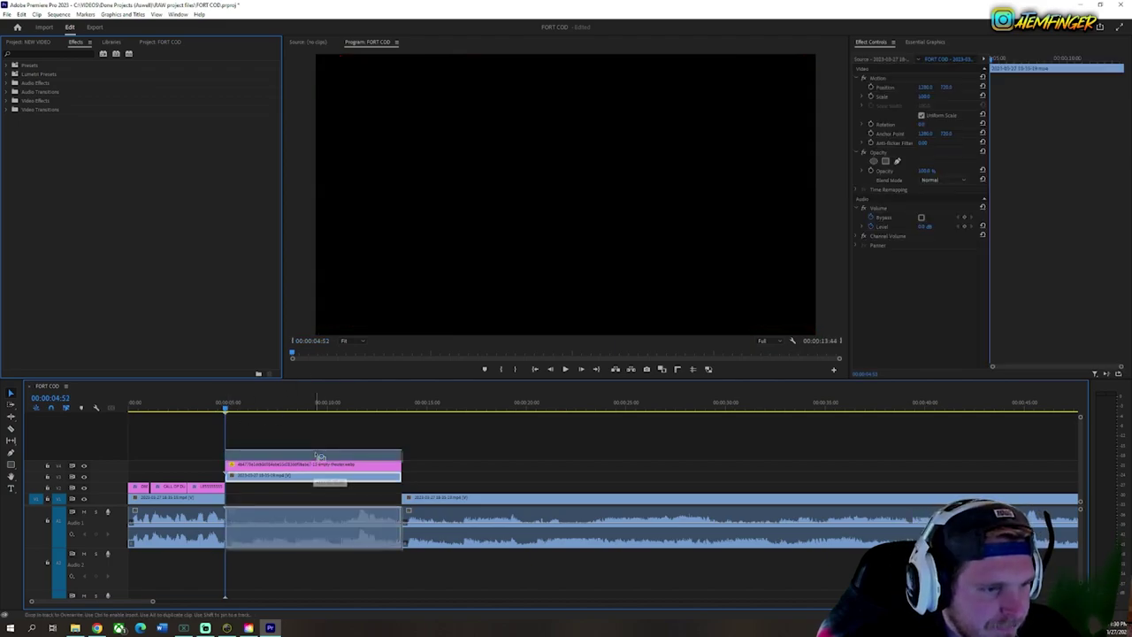
# Step: Scale the middle gameplay segment to about 28.7 and place it over the blank cinema screen in the theater image
pyautogui.click(560, 268)
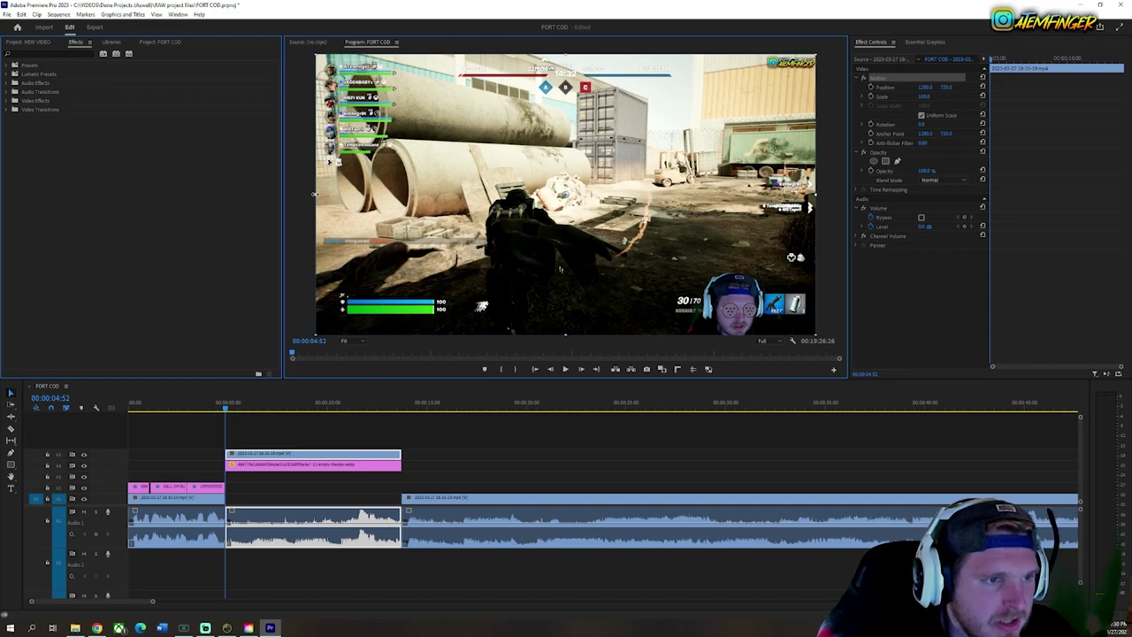
pyautogui.moveTo(316, 334); pyautogui.dragTo(454, 257)
pyautogui.moveTo(484, 221); pyautogui.dragTo(499, 168)
pyautogui.moveTo(686, 143); pyautogui.dragTo(618, 142)
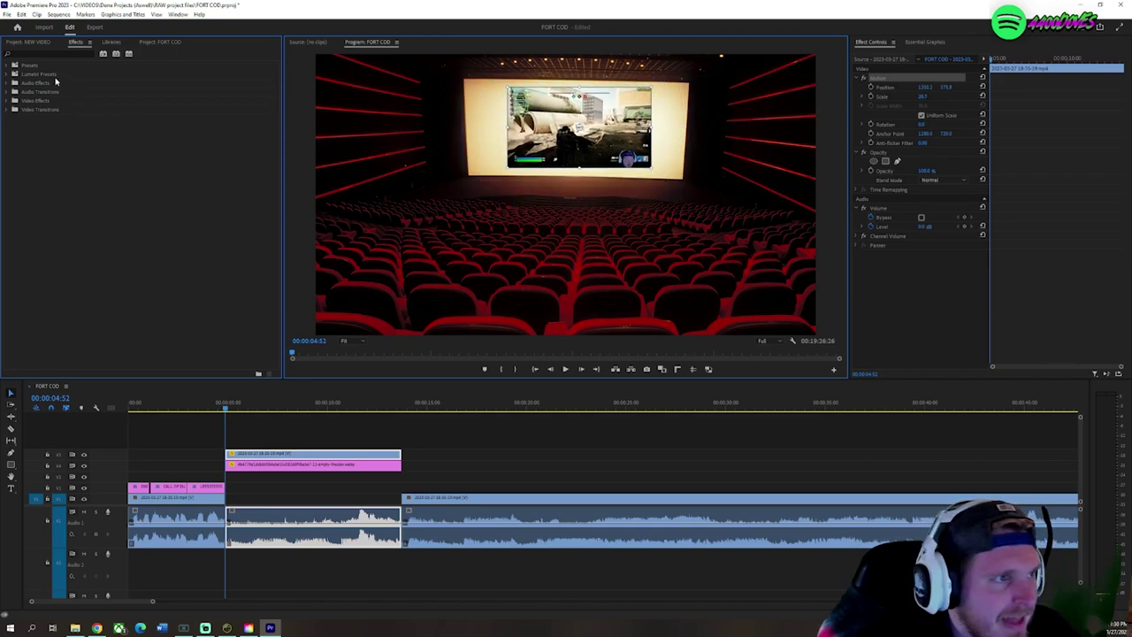
# Step: Apply the Basic 3D effect to the middle gameplay segment and set its Swivel to about 45°
pyautogui.click(76, 51)
pyautogui.write('bevel')
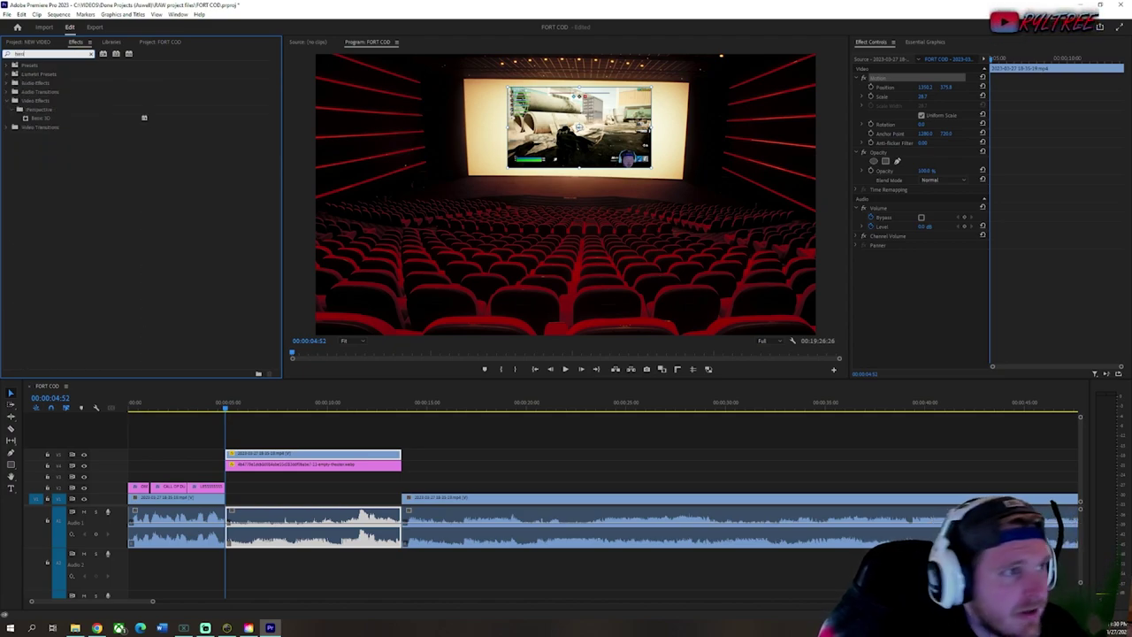
pyautogui.doubleClick(64, 123)
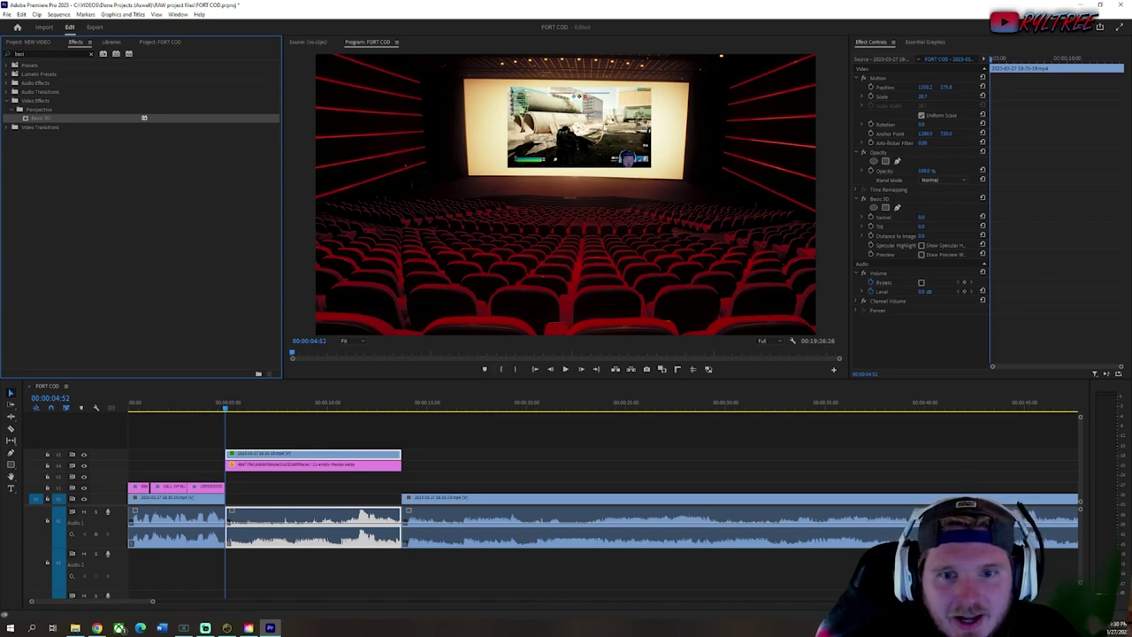
pyautogui.click(780, 188)
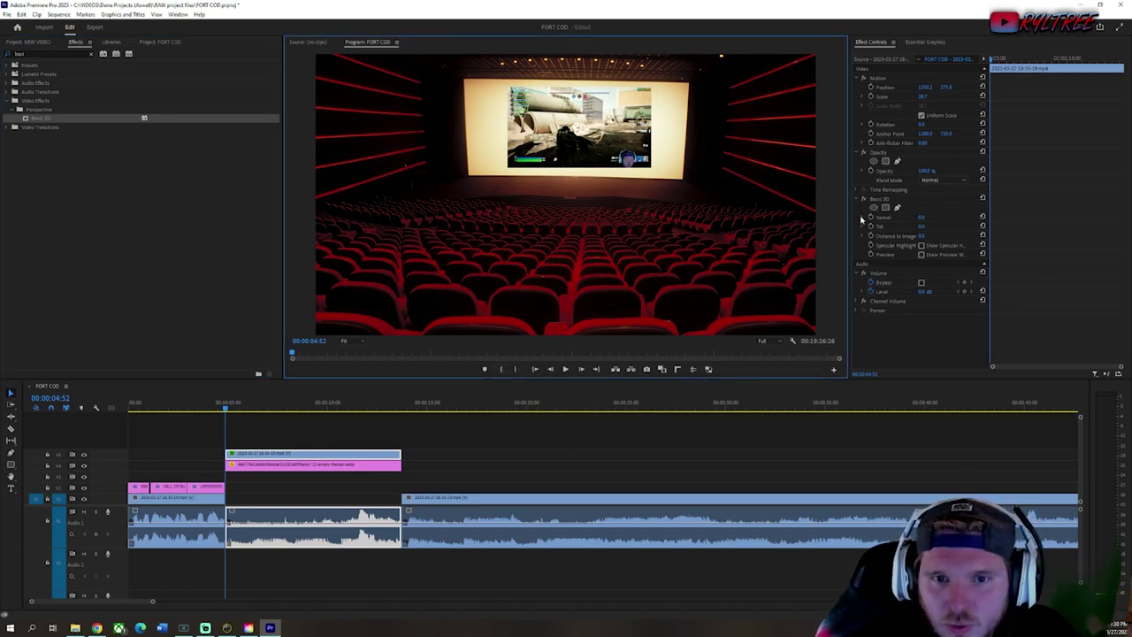
pyautogui.click(863, 218)
pyautogui.moveTo(919, 232); pyautogui.dragTo(923, 228)
# Step: Enlarge the swiveled gameplay to a scale of about 66.2 and move it over the right part of the theater seats
pyautogui.click(624, 143)
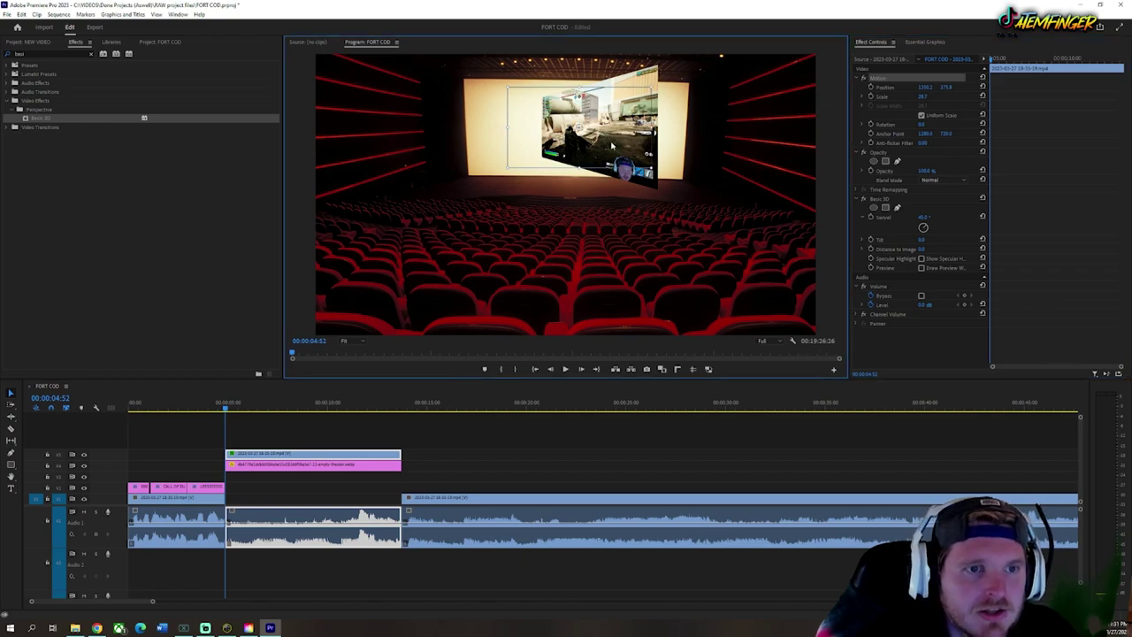
pyautogui.moveTo(649, 154); pyautogui.dragTo(789, 268)
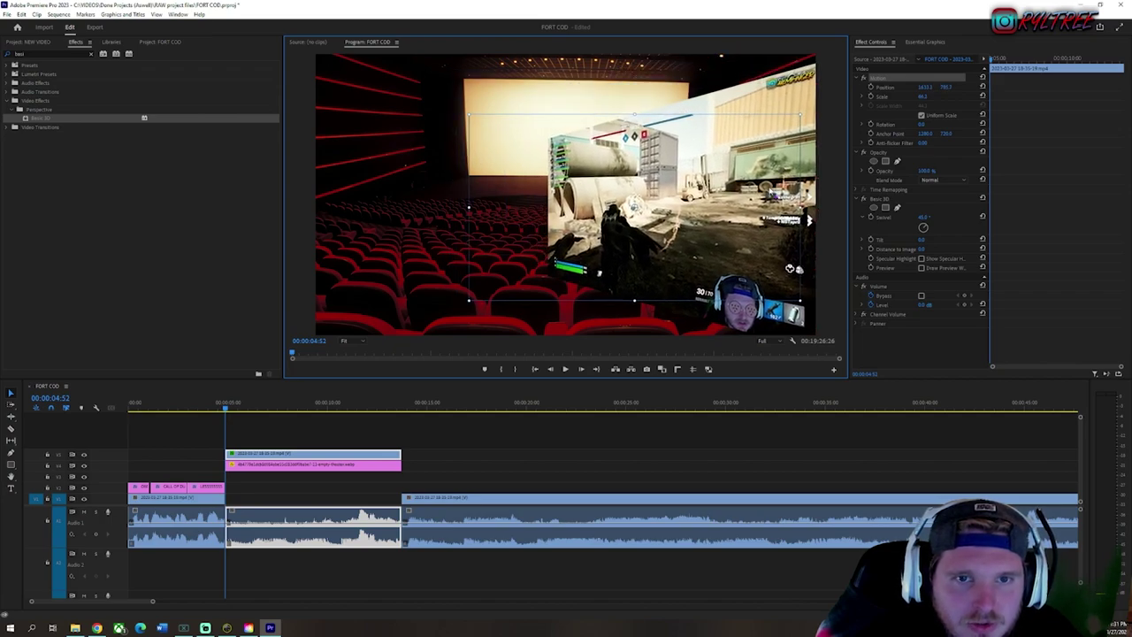
pyautogui.click(630, 439)
# Step: Play the sequence from 00:00:04:24 to find a cut point and split the V5 gameplay segment at 00:00:09:23
pyautogui.click(216, 408)
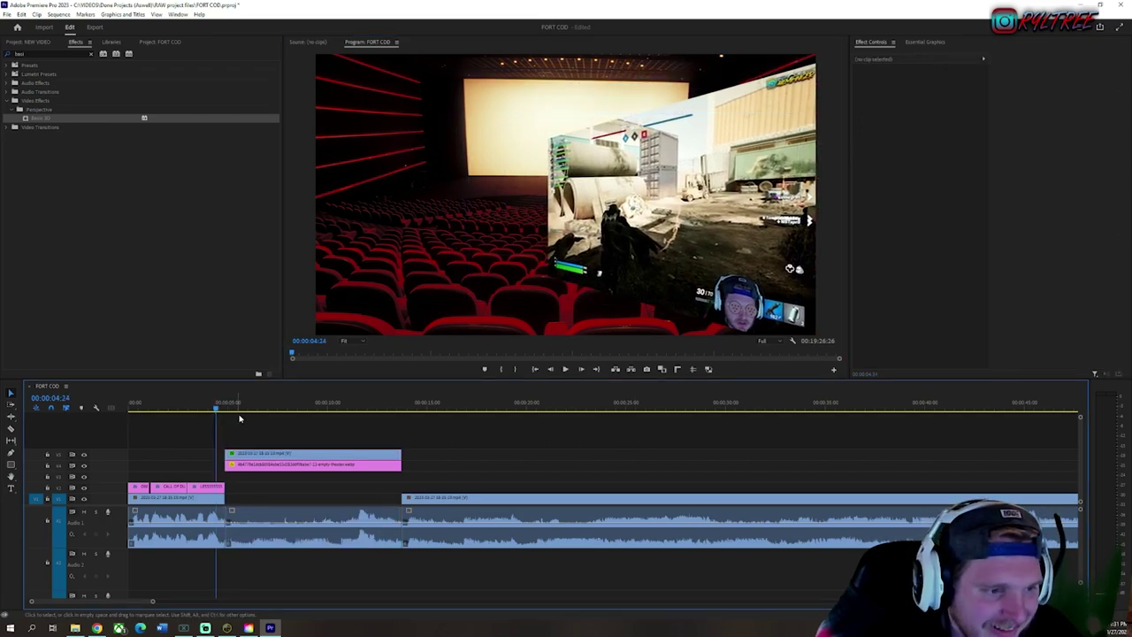
pyautogui.press('space')
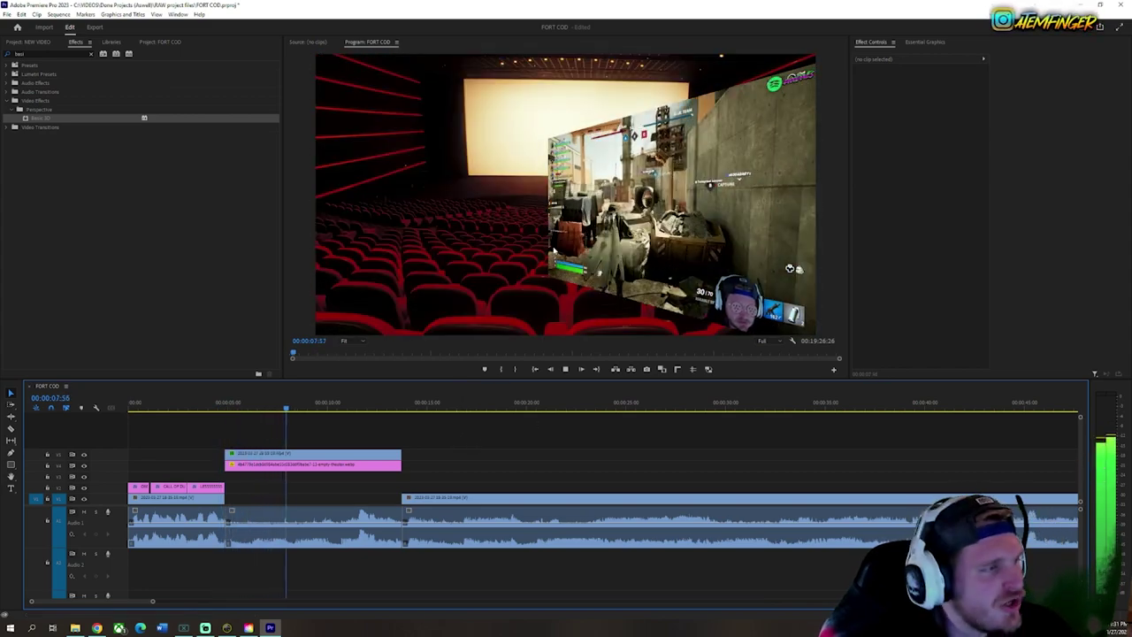
pyautogui.press('space')
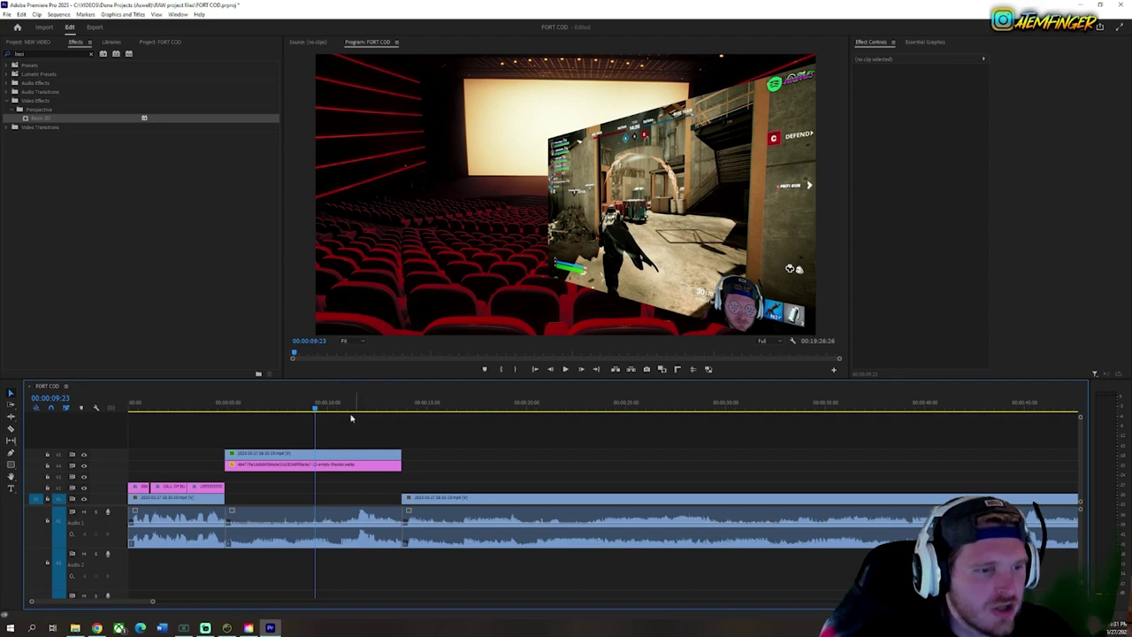
pyautogui.click(11, 430)
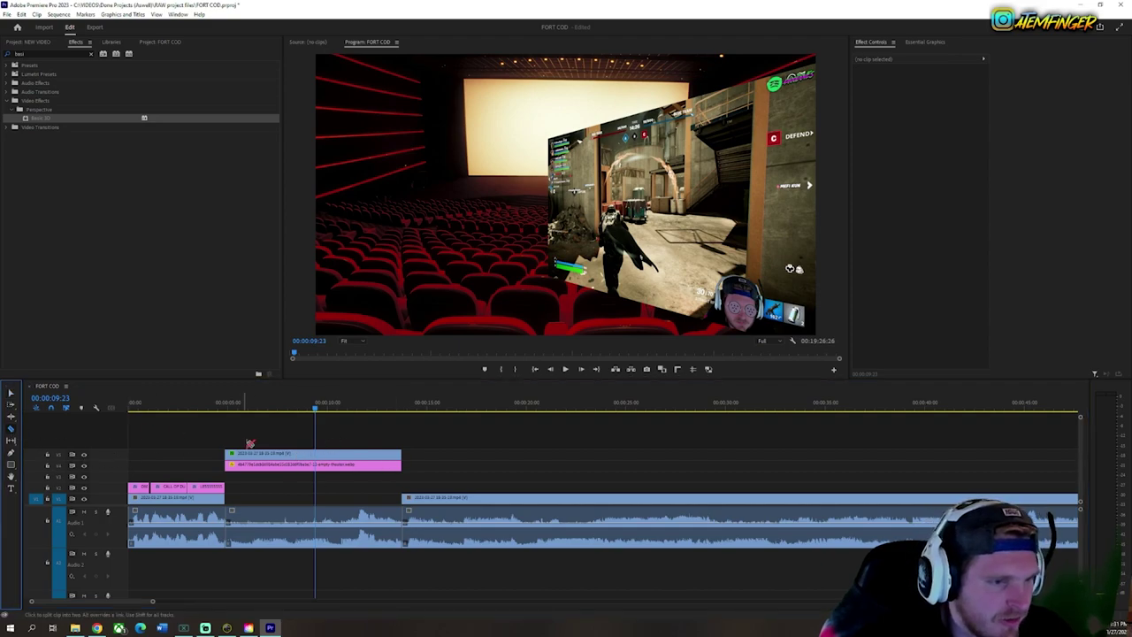
pyautogui.click(316, 453)
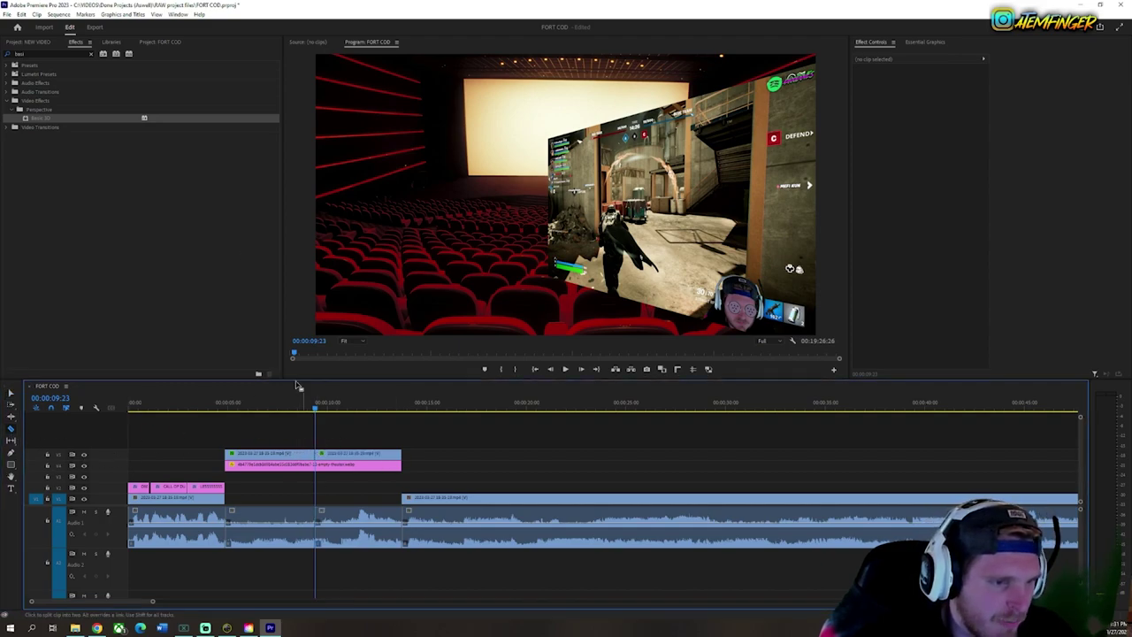
# Step: Search the effects for "black" and apply the SL Noir LDR (BMC ProRes) preset to the second part of the V5 gameplay segment
pyautogui.click(90, 54)
pyautogui.write('black')
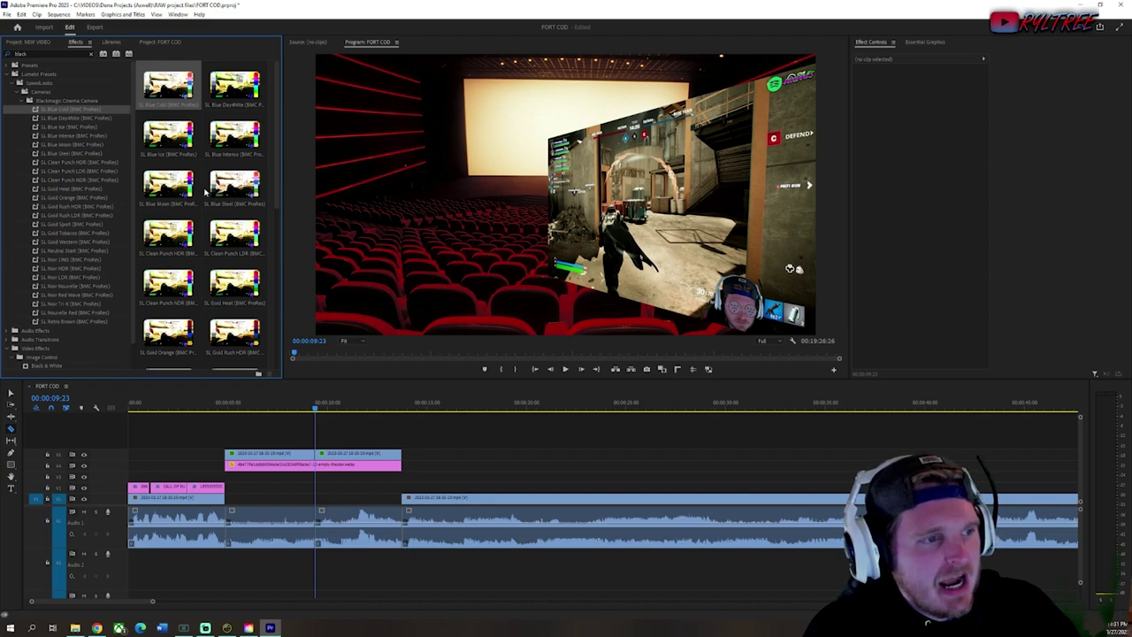
pyautogui.scroll(-2, 205, 190)
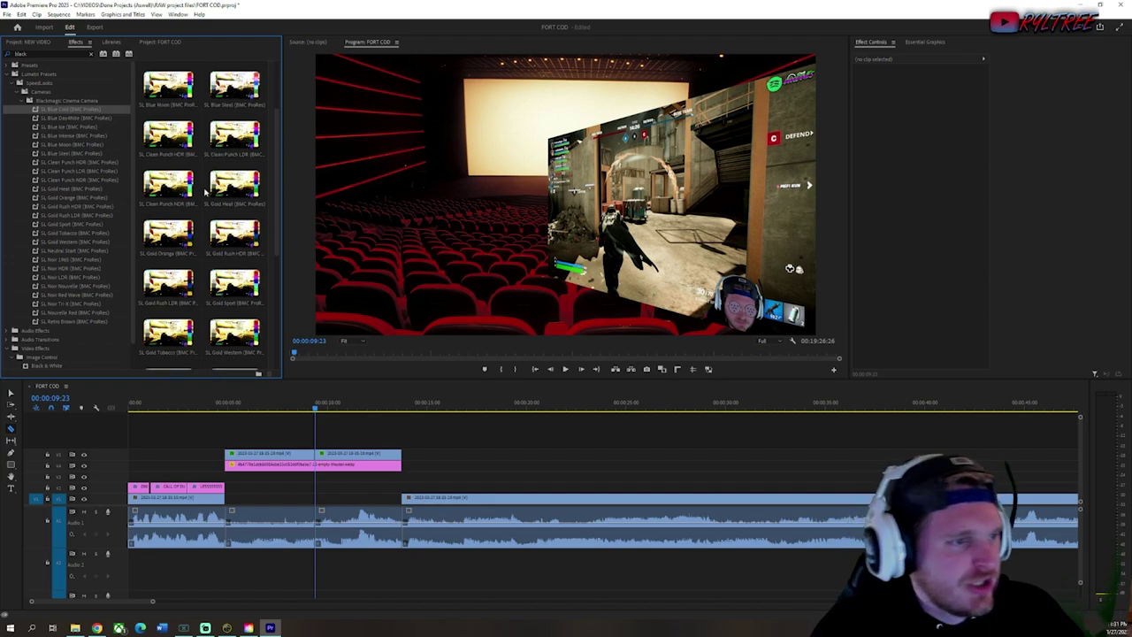
pyautogui.scroll(-5, 194, 276)
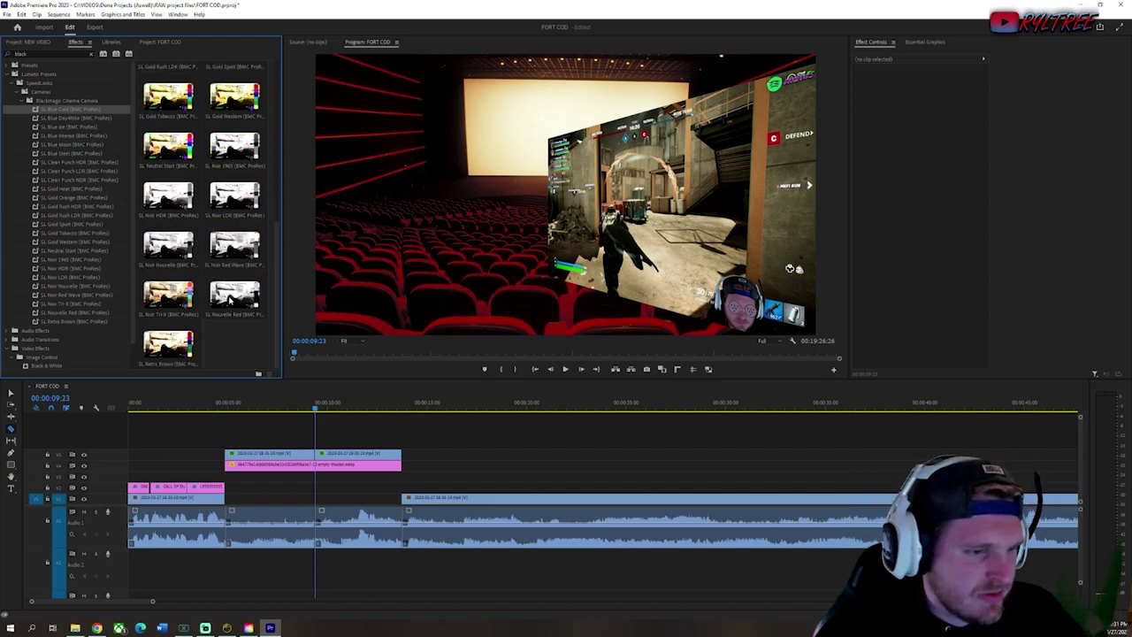
pyautogui.click(11, 392)
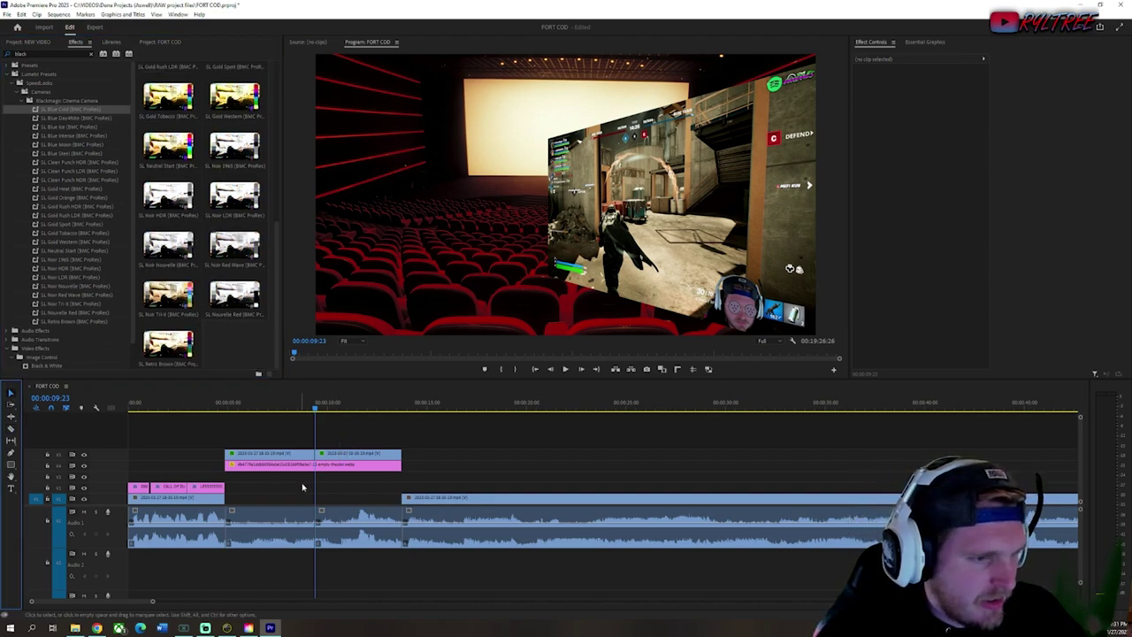
pyautogui.click(338, 463)
pyautogui.doubleClick(234, 194)
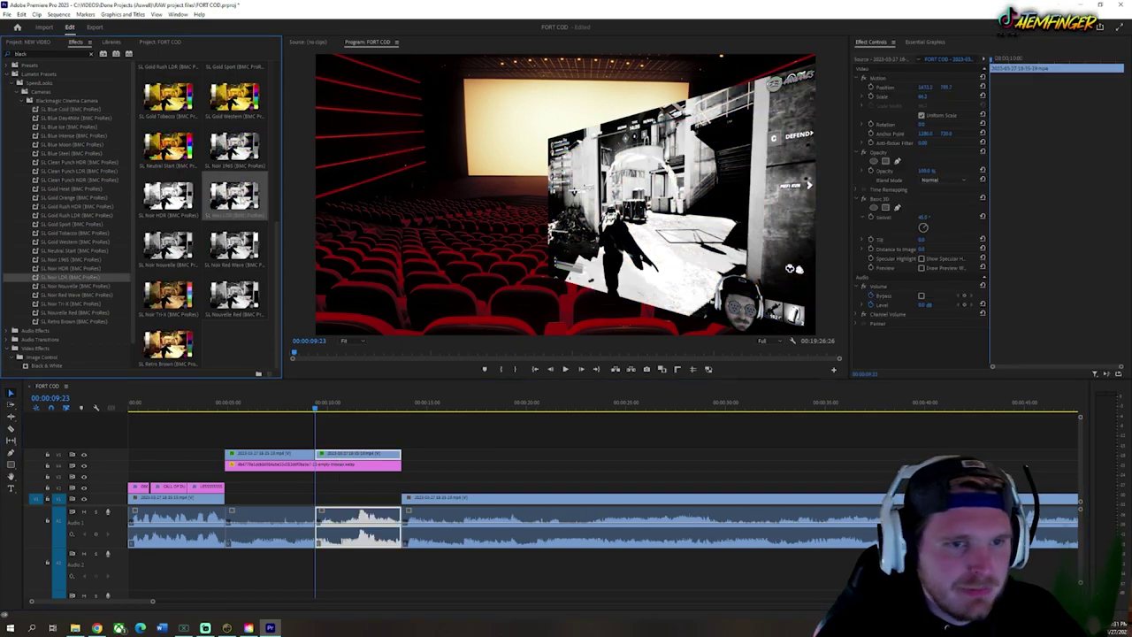
# Step: Play back the theater section through both gameplay parts to check the swivel and black-and-white look, stopping at 00:00:14:01
pyautogui.click(210, 404)
pyautogui.click(369, 436)
pyautogui.press('space')
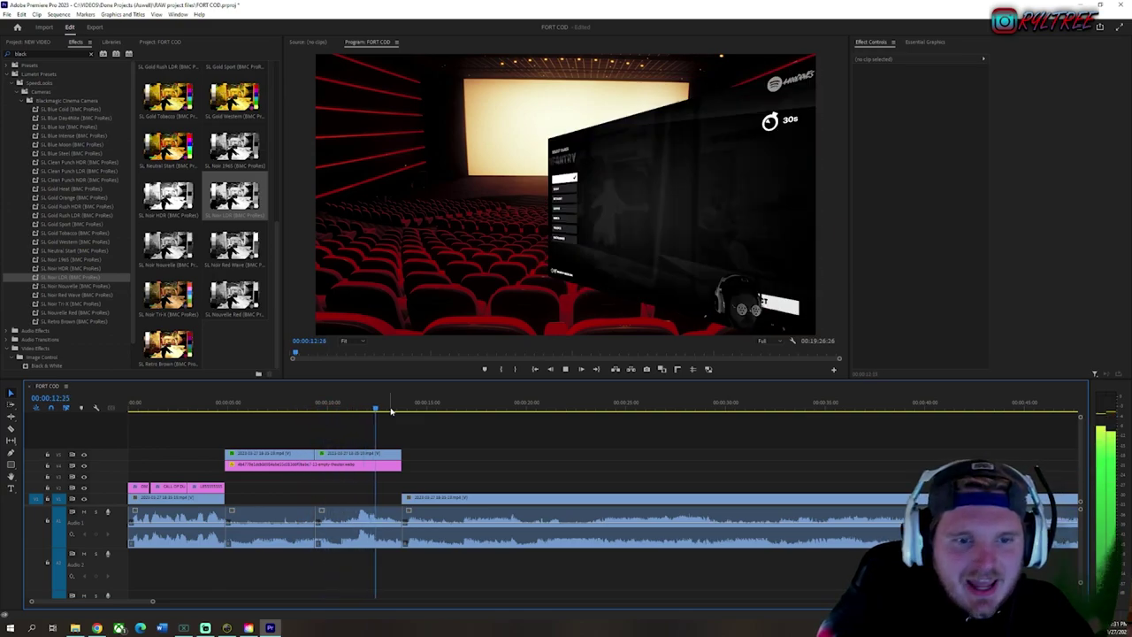
pyautogui.press('space')
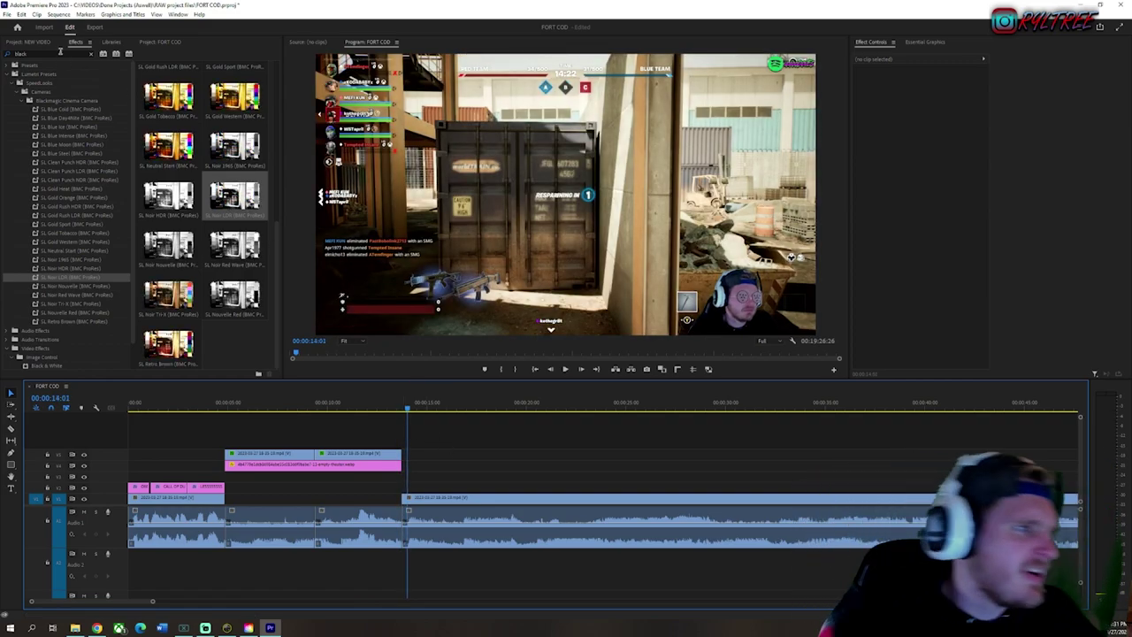
# Step: Search the effects for "green", look through the preset thumbnails, and clear the search
pyautogui.doubleClick(21, 54)
pyautogui.write('green')
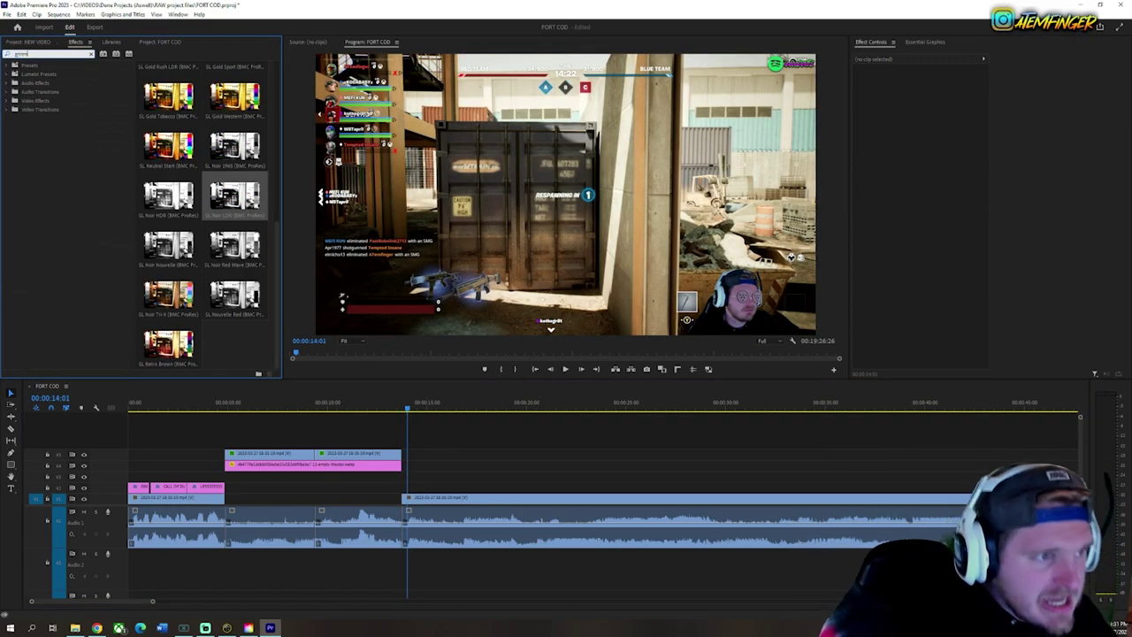
pyautogui.scroll(4, 199, 175)
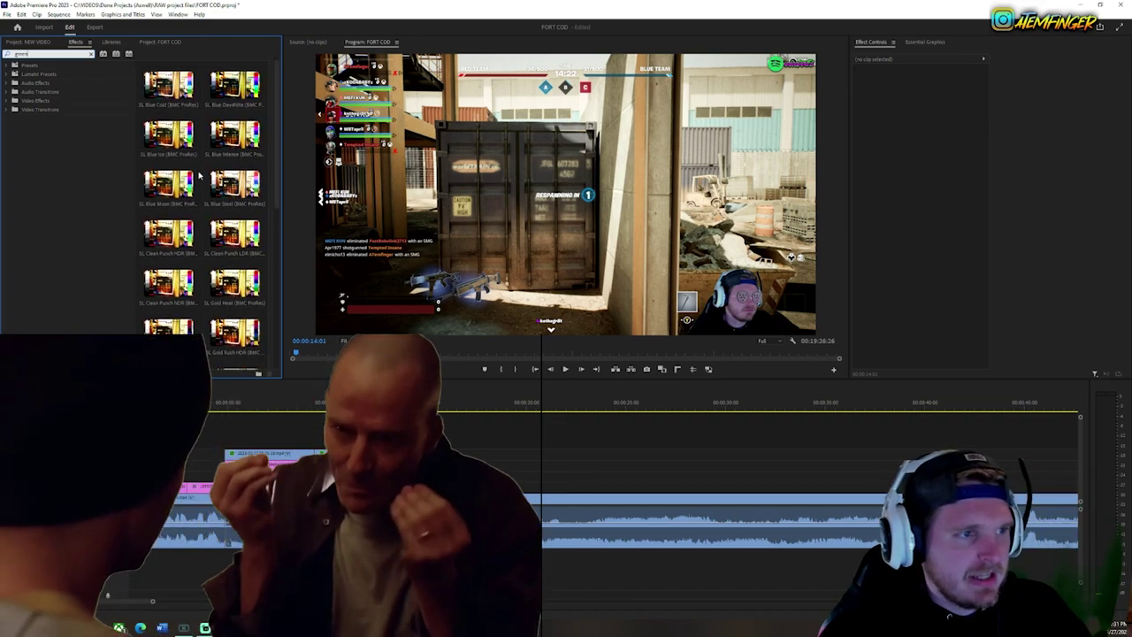
pyautogui.scroll(3, 232, 104)
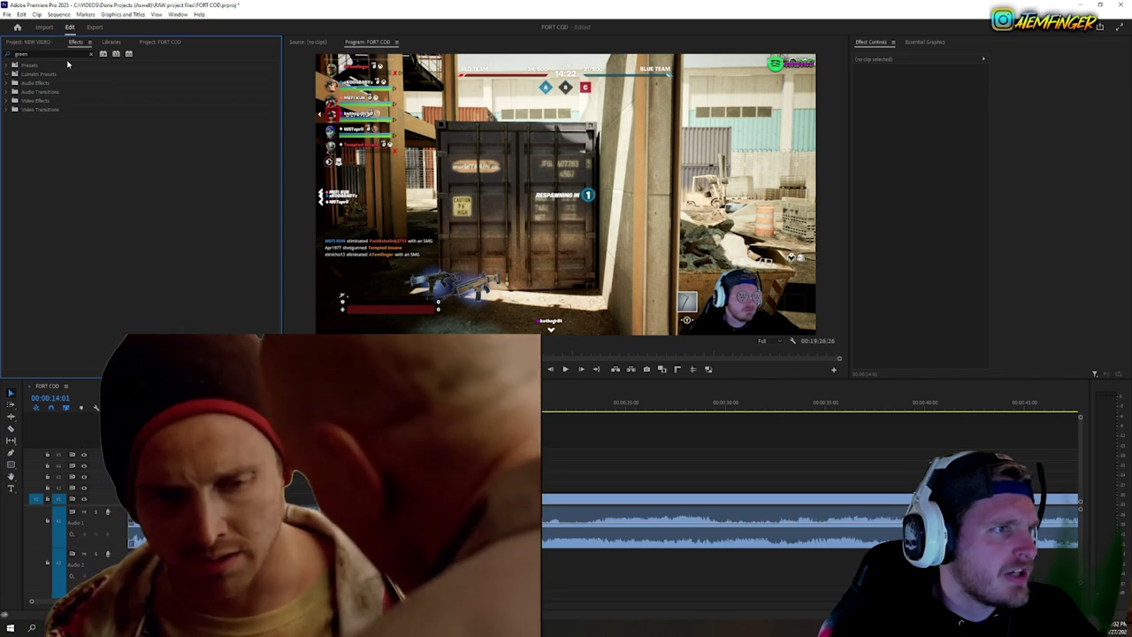
pyautogui.press('BackSpace')
pyautogui.press('BackSpace')
pyautogui.press('BackSpace')
pyautogui.press('BackSpace')
pyautogui.press('BackSpace')
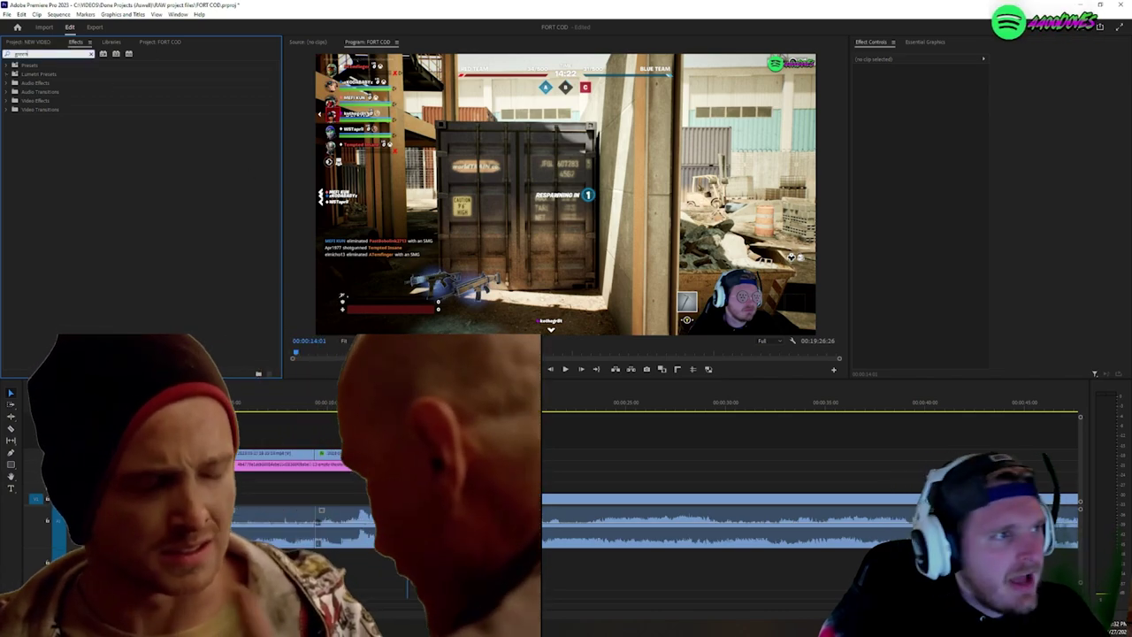
# Step: Search the effects for "red", browse the Arri Alexa presets around SL Noir Nouvelle Red, and search for "chro"
pyautogui.write('bla')
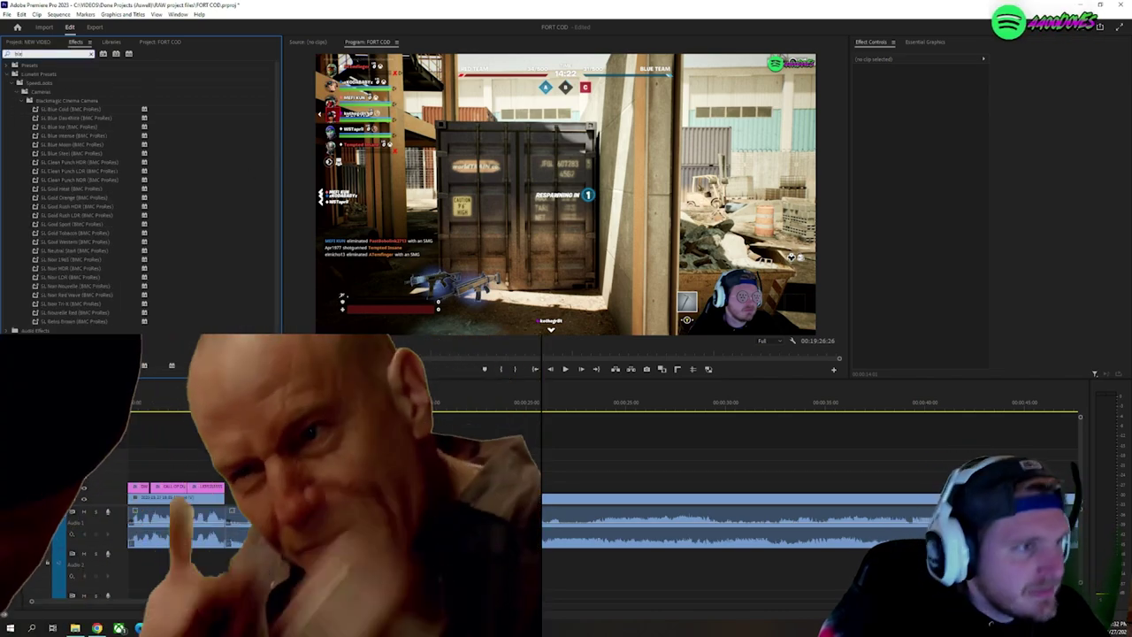
pyautogui.press('BackSpace')
pyautogui.write('red')
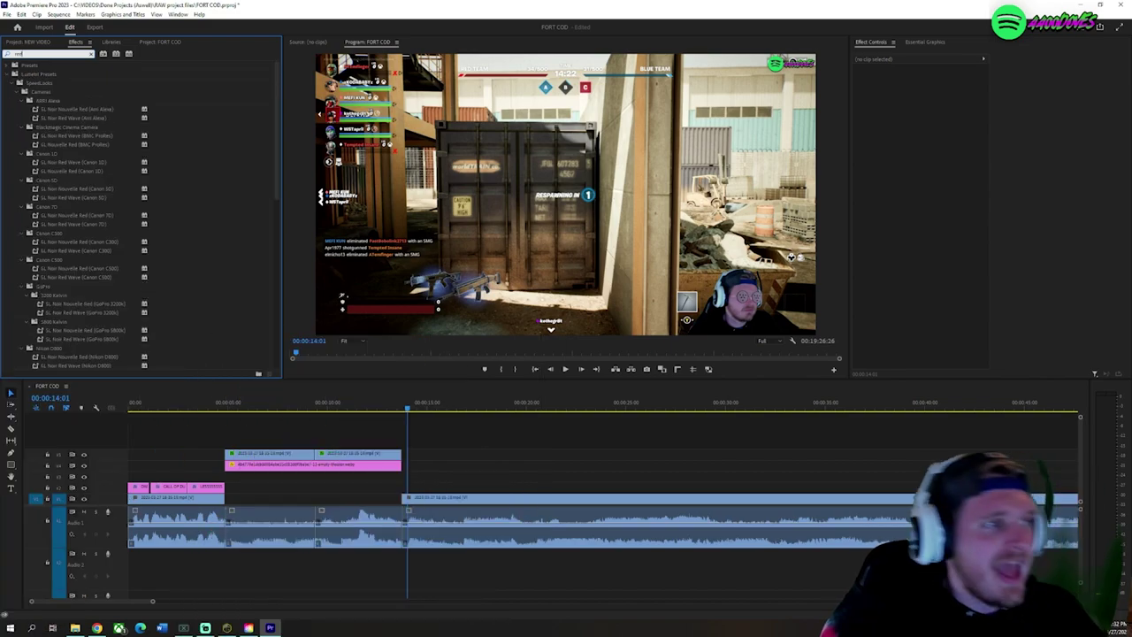
pyautogui.click(48, 111)
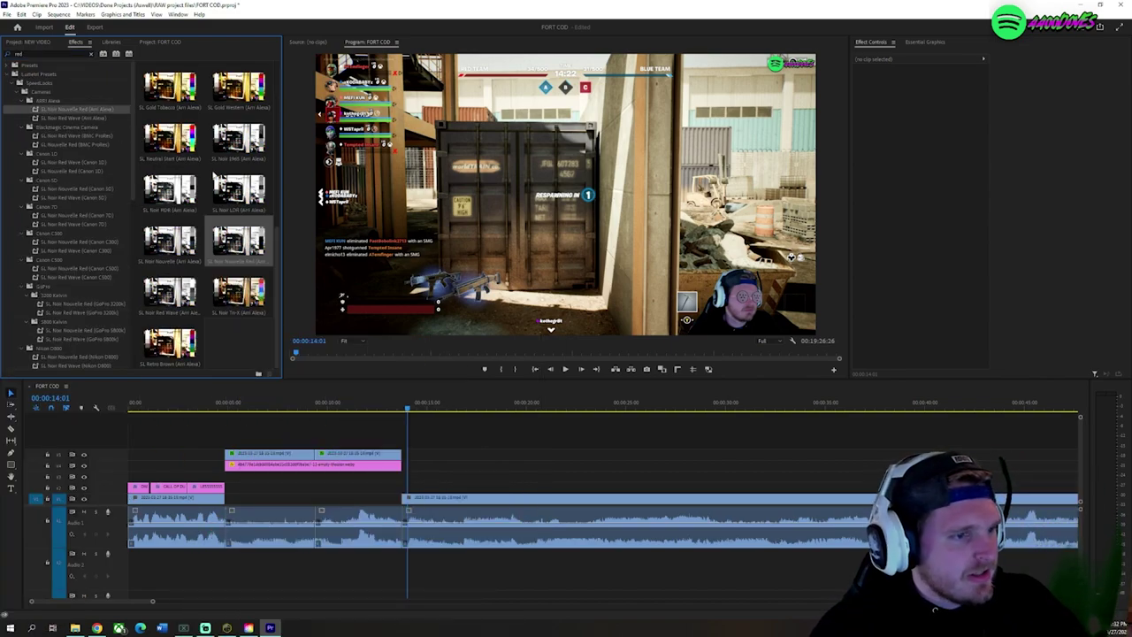
pyautogui.scroll(5, 205, 212)
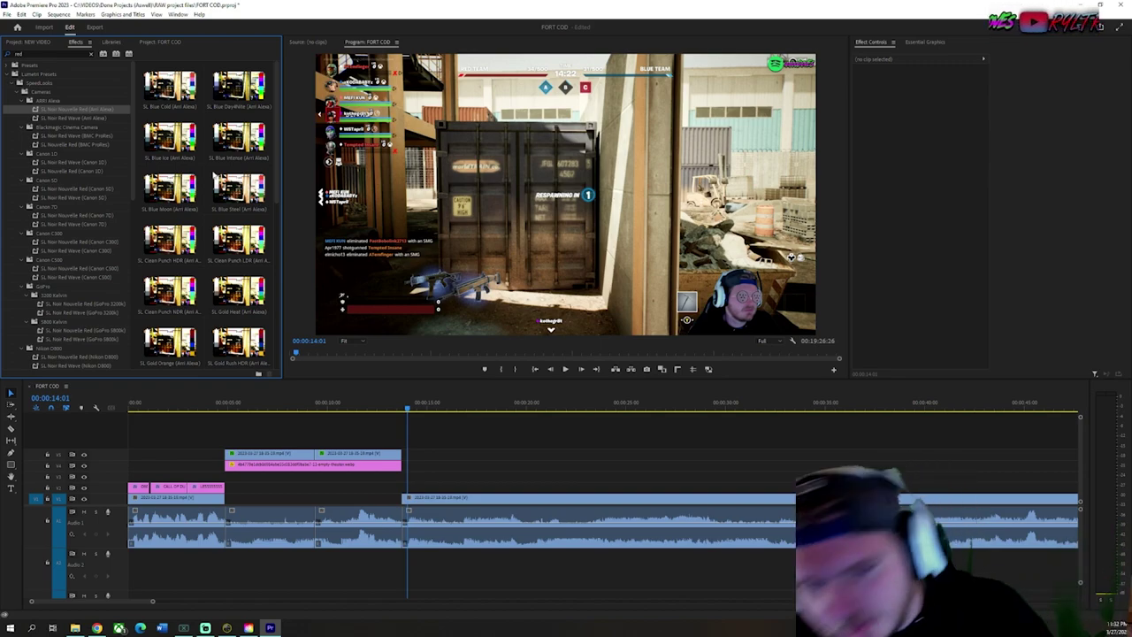
pyautogui.click(90, 55)
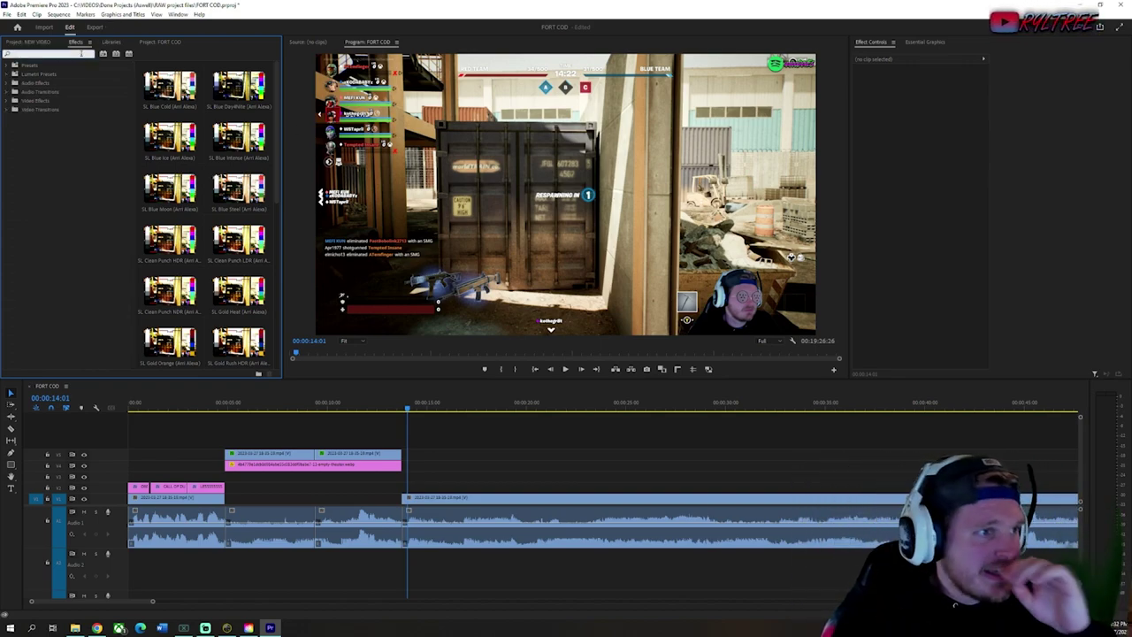
pyautogui.write('chro')
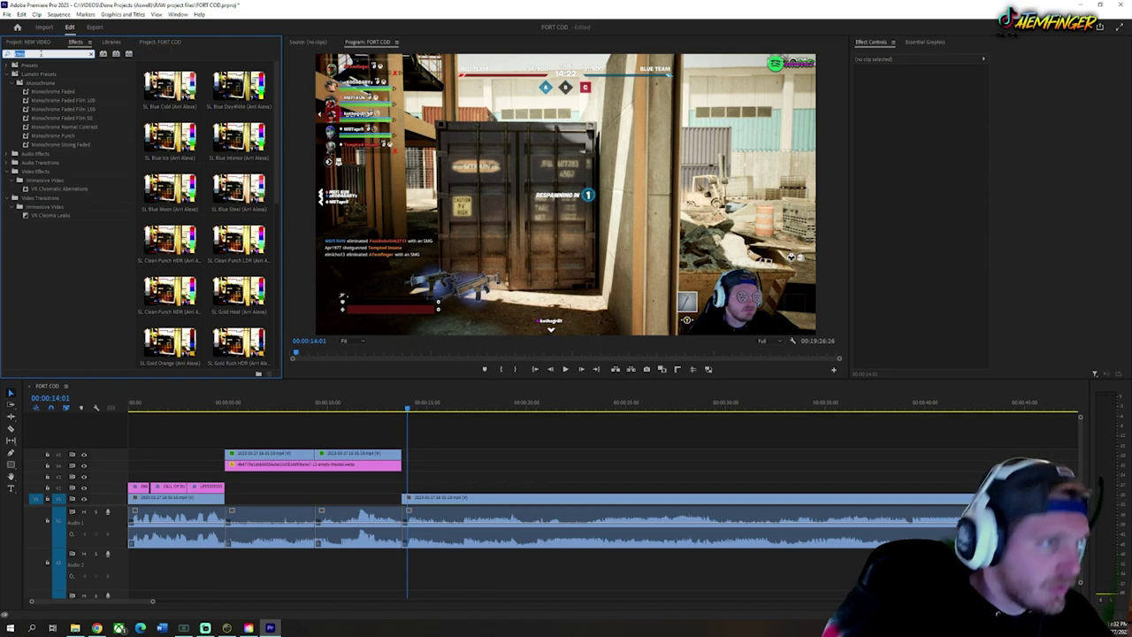
# Step: Find the Color Key effect, apply it to the theater image at 00:00:11:01, and sample its key color from the red seats and the cinema screen
pyautogui.write('color key')
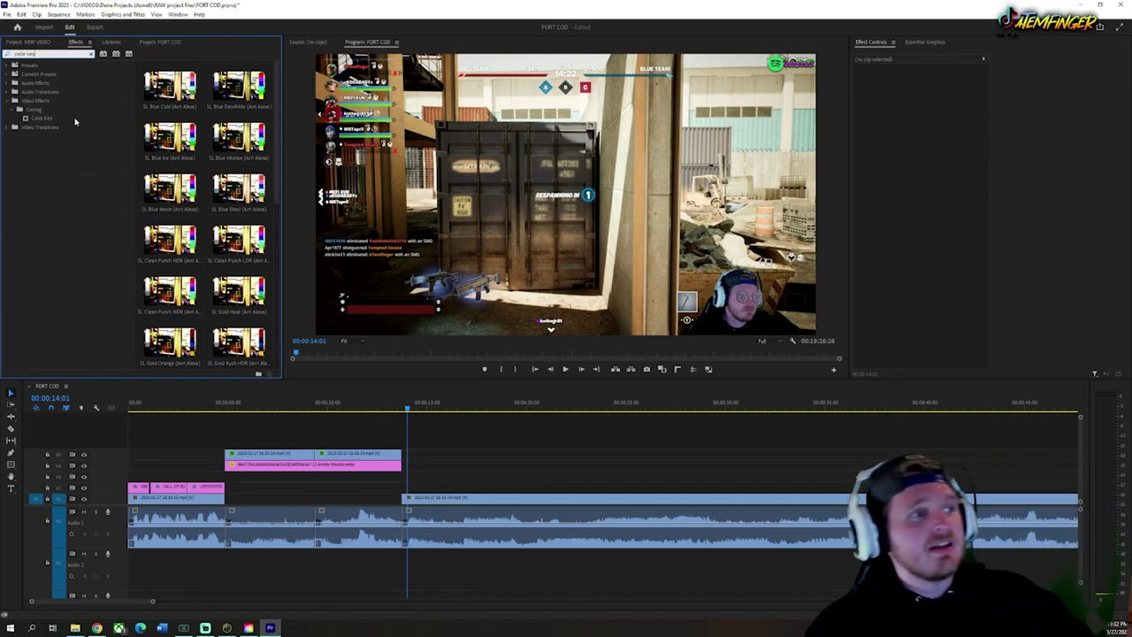
pyautogui.click(76, 120)
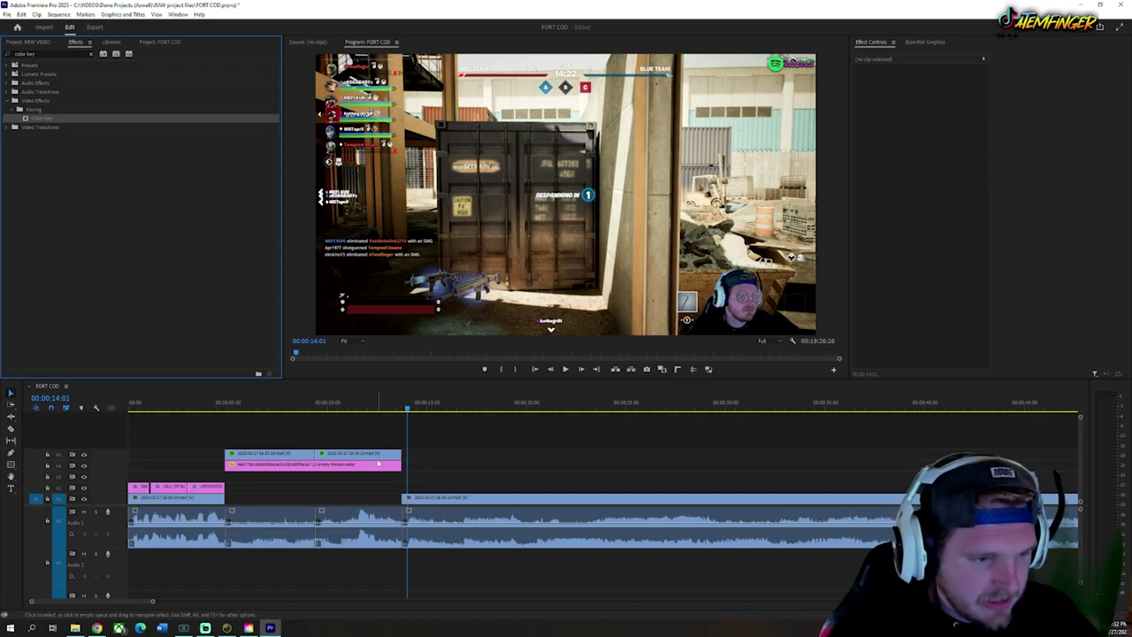
pyautogui.click(347, 407)
pyautogui.click(366, 464)
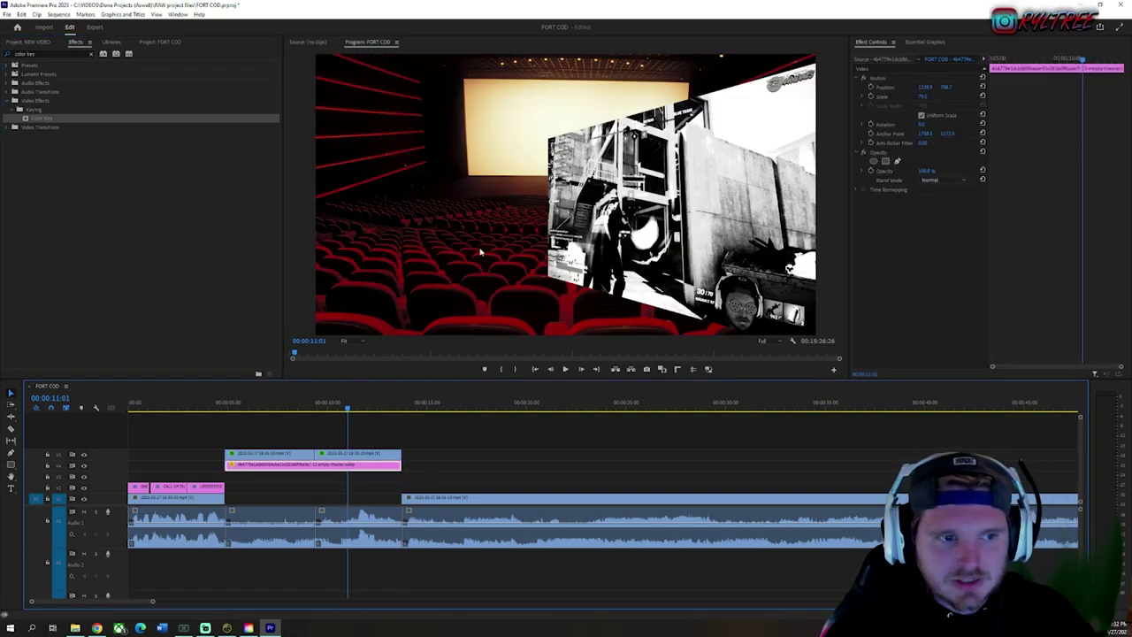
pyautogui.doubleClick(159, 121)
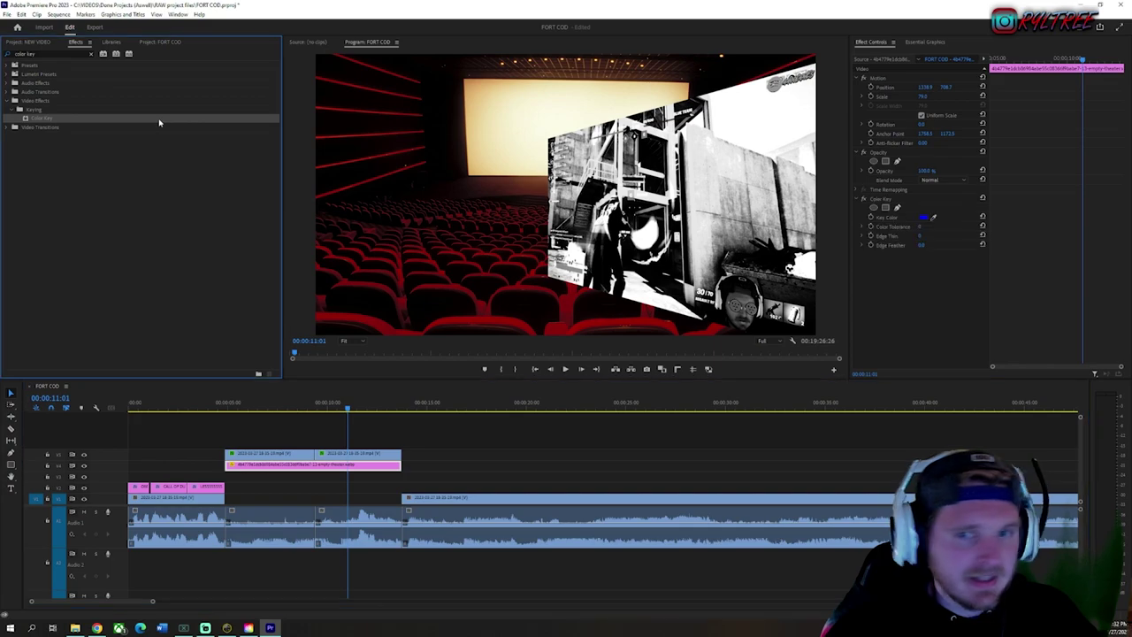
pyautogui.click(932, 217)
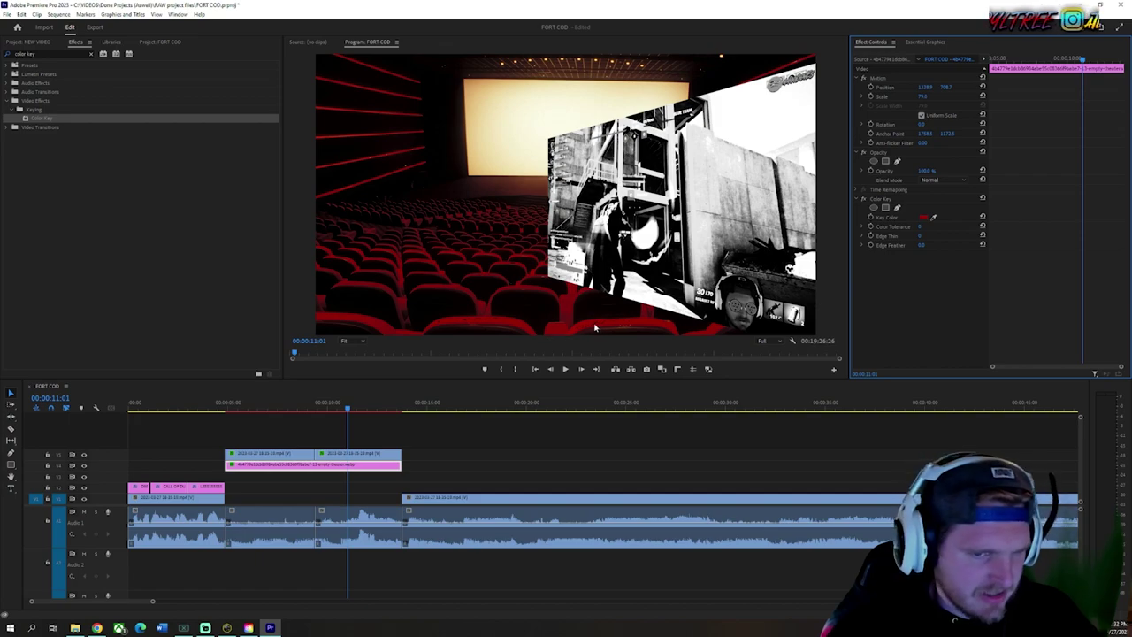
pyautogui.click(934, 219)
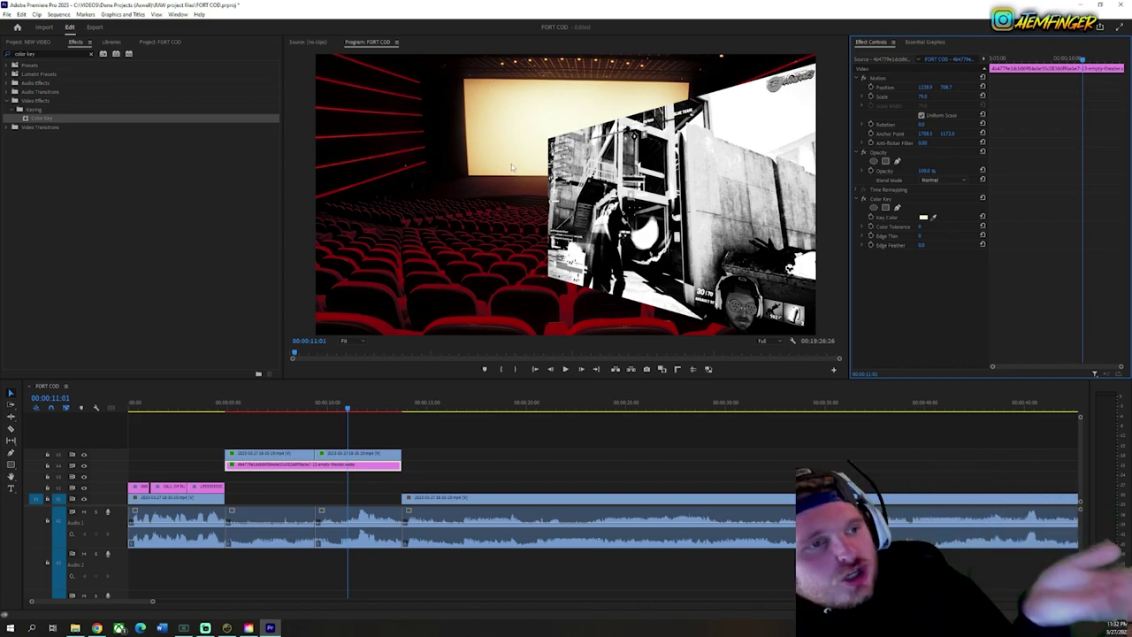
# Step: Search the effects for "ultra", apply Ultra Key to the theater image, and sample the red of the seats as its key color
pyautogui.click(89, 54)
pyautogui.write('ultra')
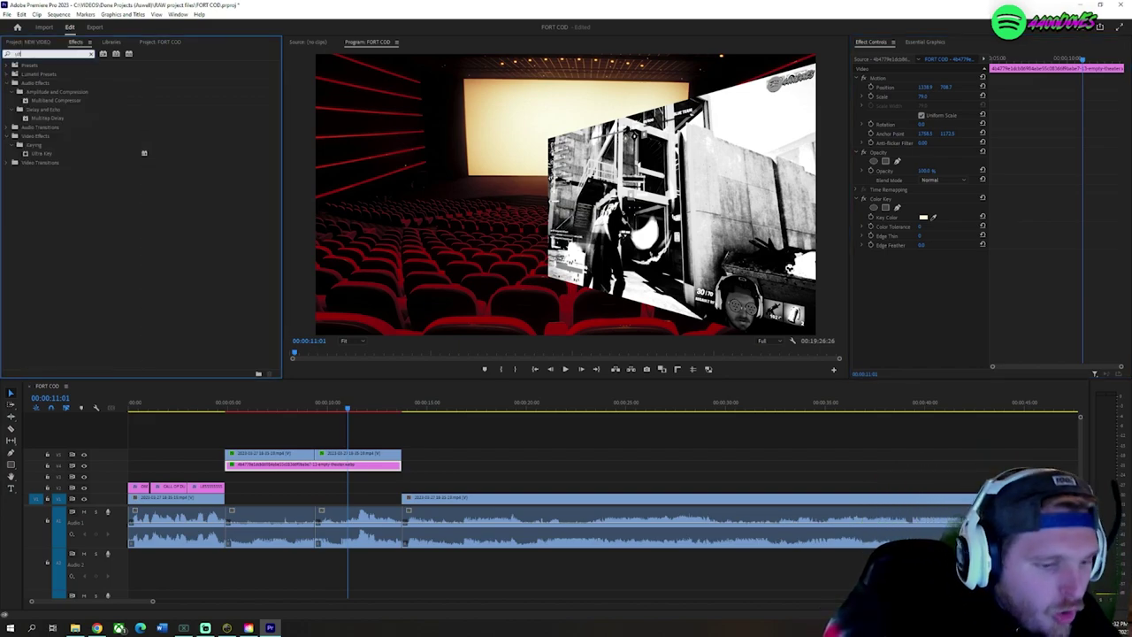
pyautogui.doubleClick(67, 121)
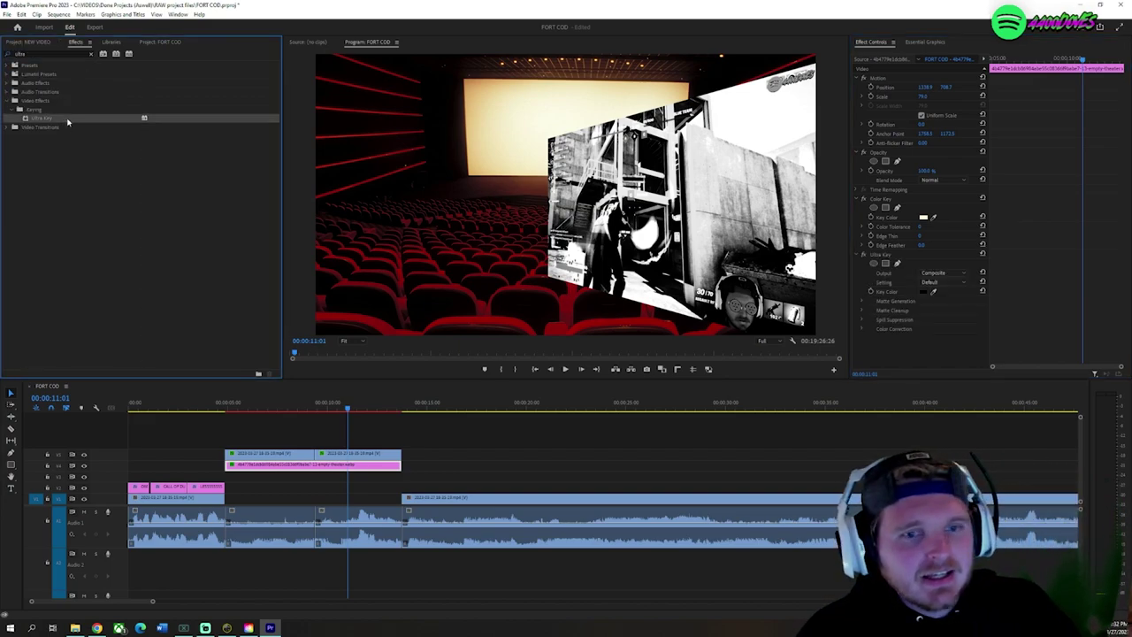
pyautogui.click(933, 292)
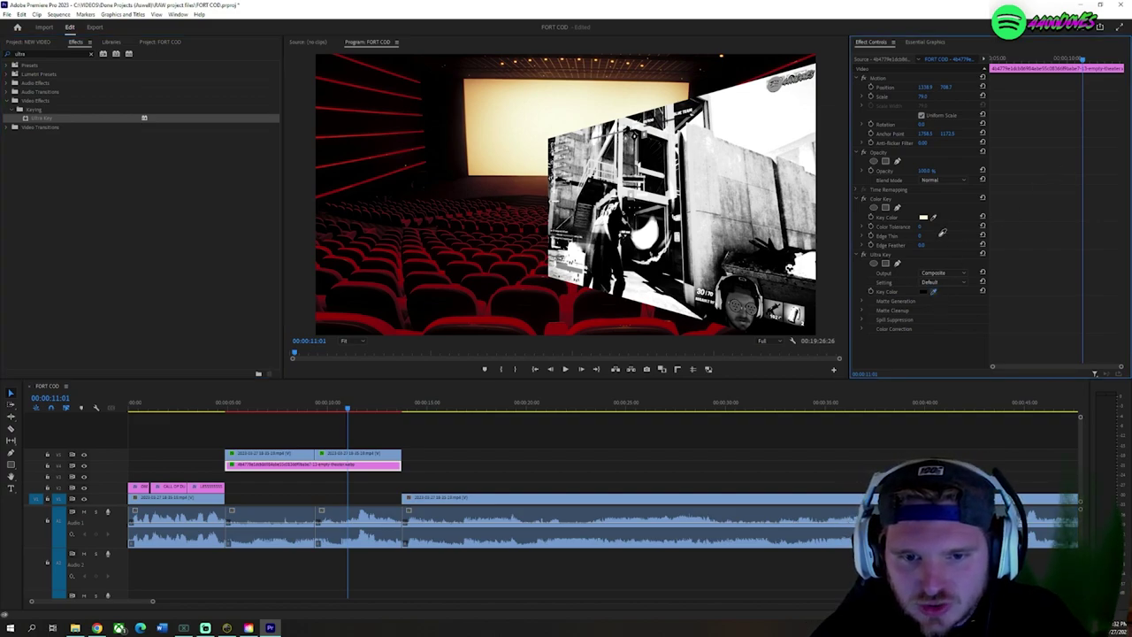
pyautogui.click(527, 284)
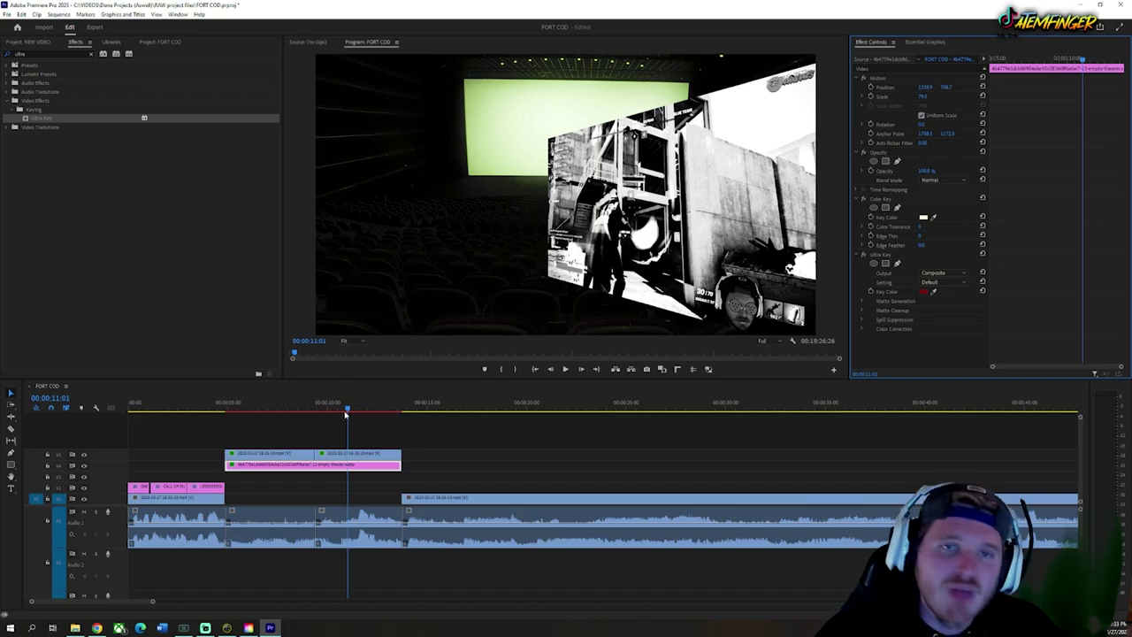
# Step: Play back the theater section from its start to check the keyed background behind both gameplay parts
pyautogui.click(222, 408)
pyautogui.press('space')
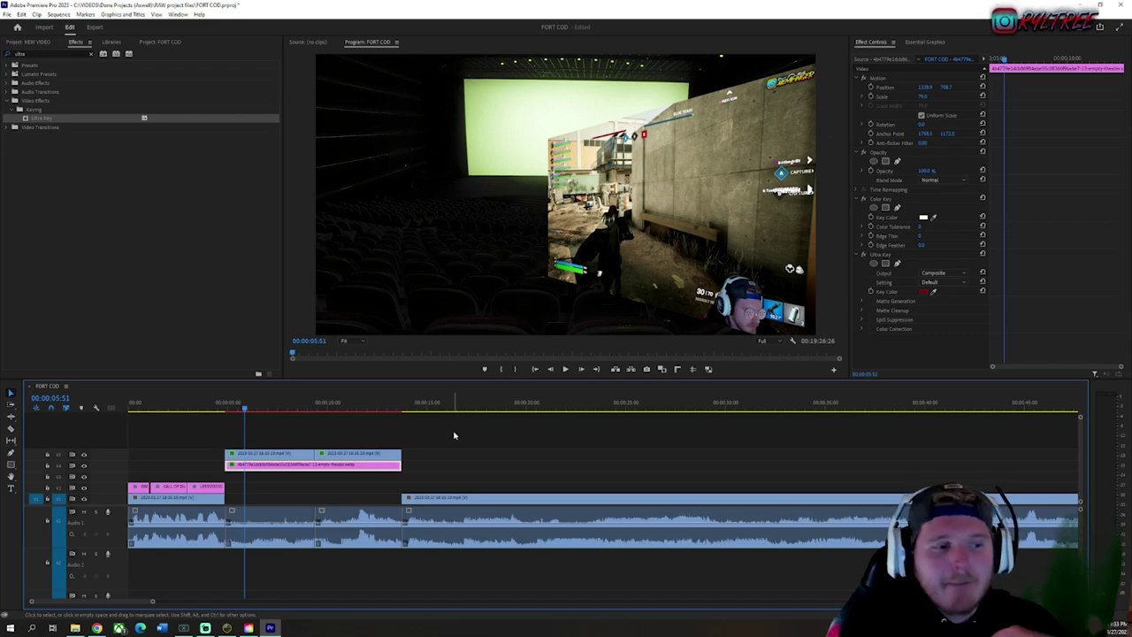
pyautogui.press('space')
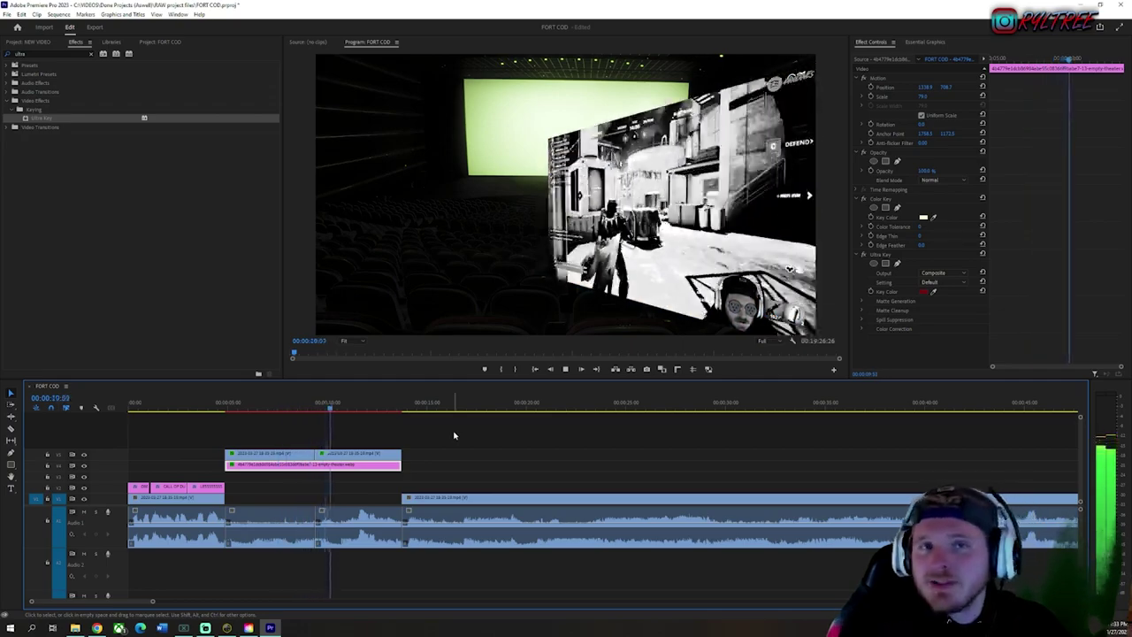
pyautogui.press('space')
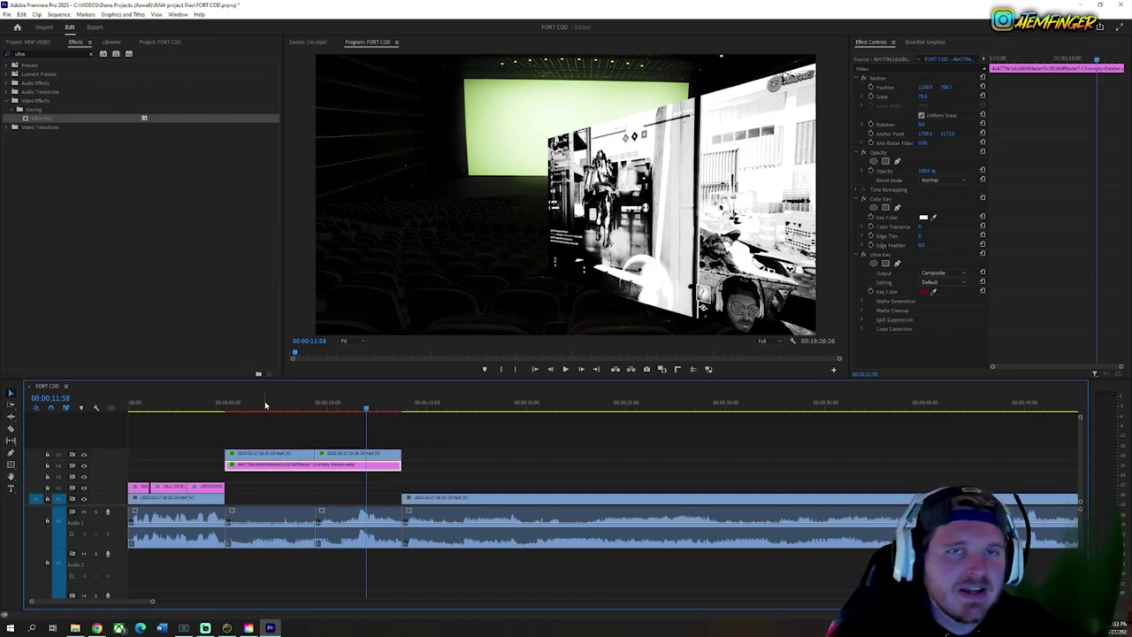
pyautogui.click(217, 410)
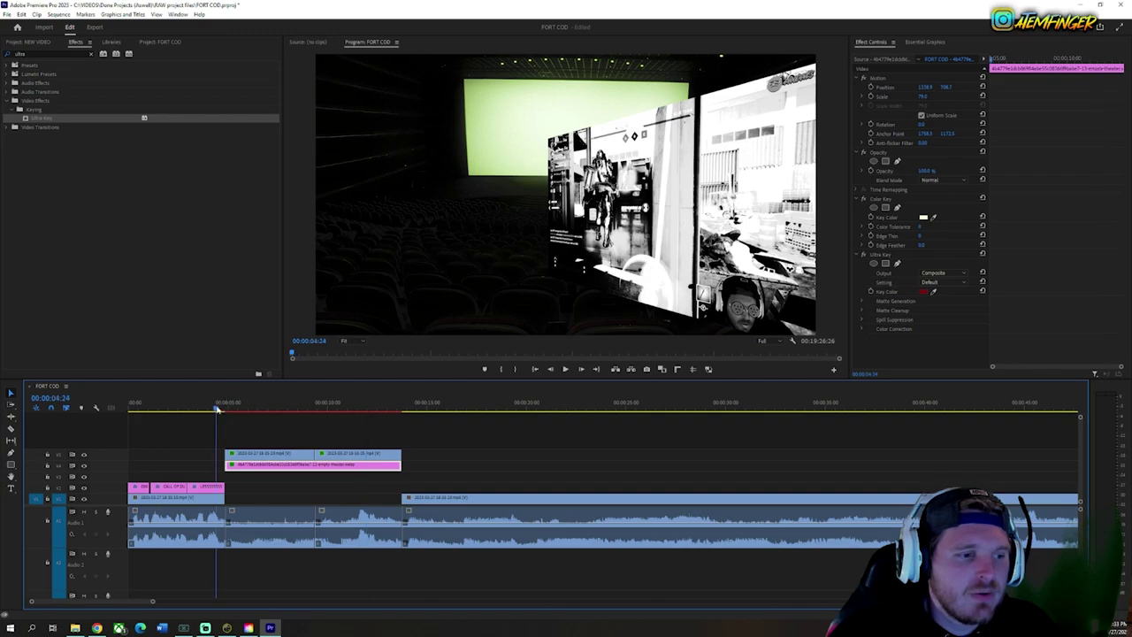
pyautogui.press('space')
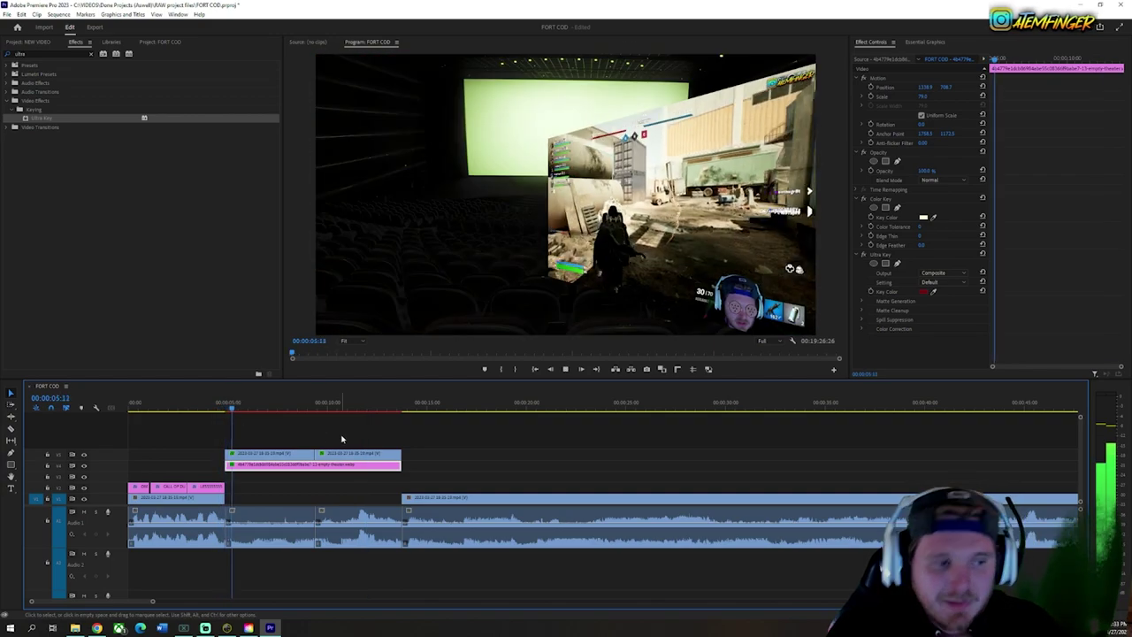
pyautogui.press('space')
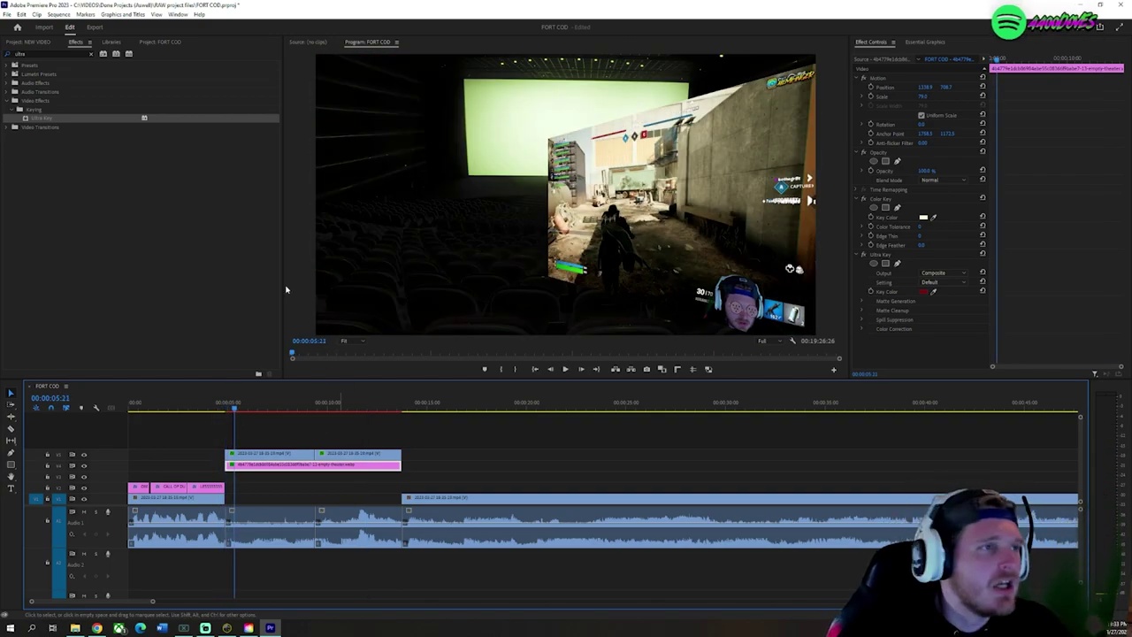
# Step: Render the sequence effects from In to Out and check the theater section at 00:00:05:29
pyautogui.click(8, 15)
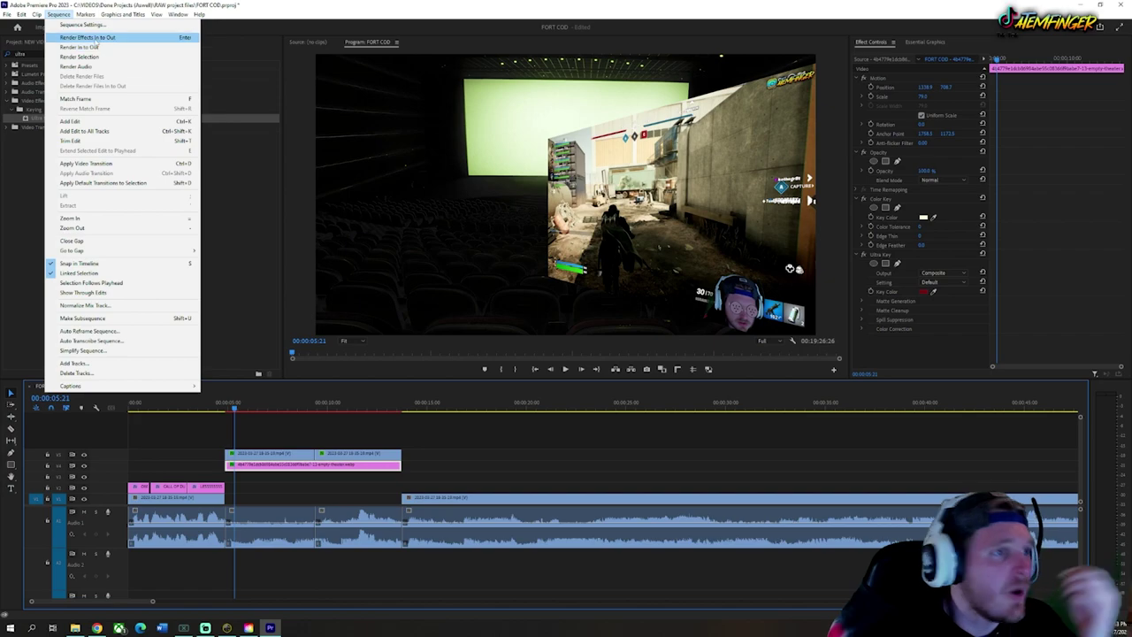
pyautogui.click(97, 40)
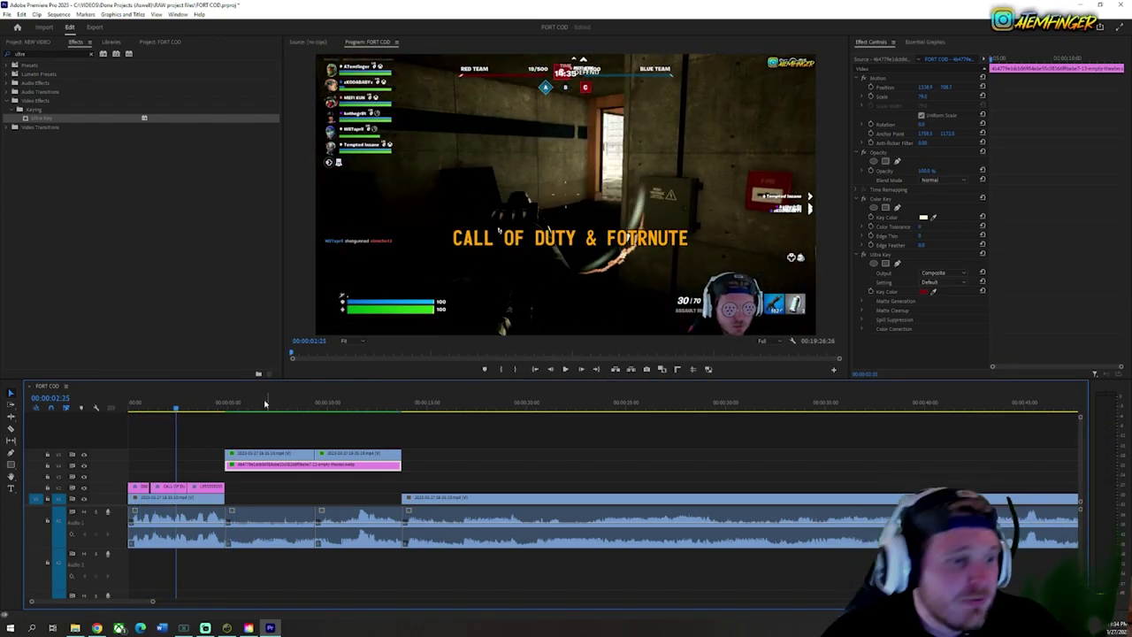
pyautogui.click(216, 403)
pyautogui.click(237, 403)
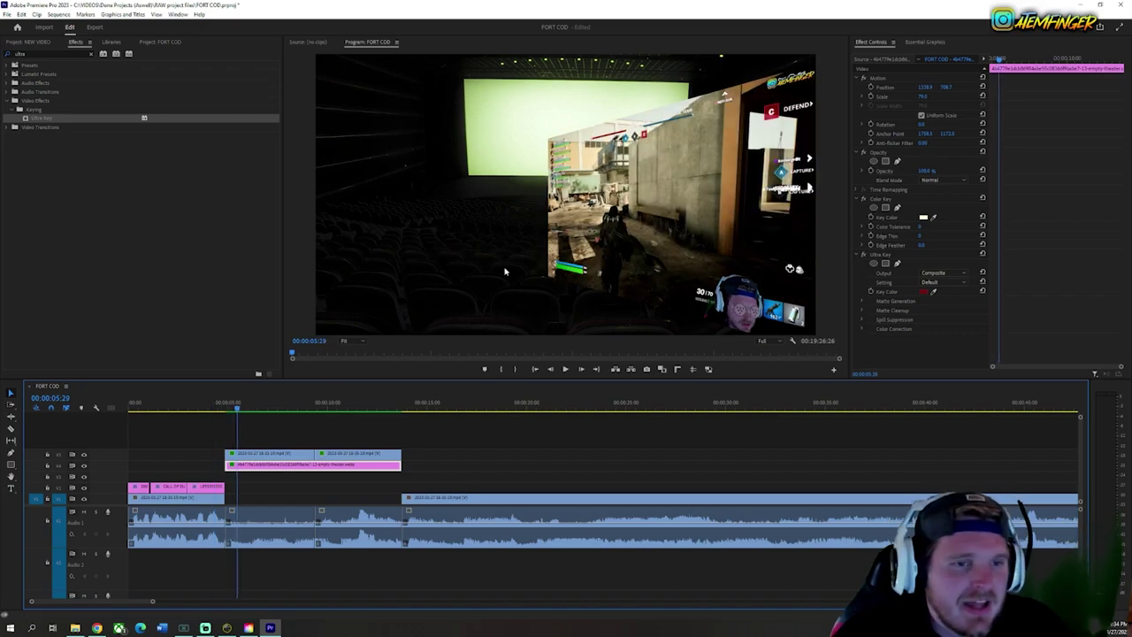
# Step: Nudge the first V5 gameplay part slightly up over the theater image and play the section through to 00:00:08:50
pyautogui.click(657, 239)
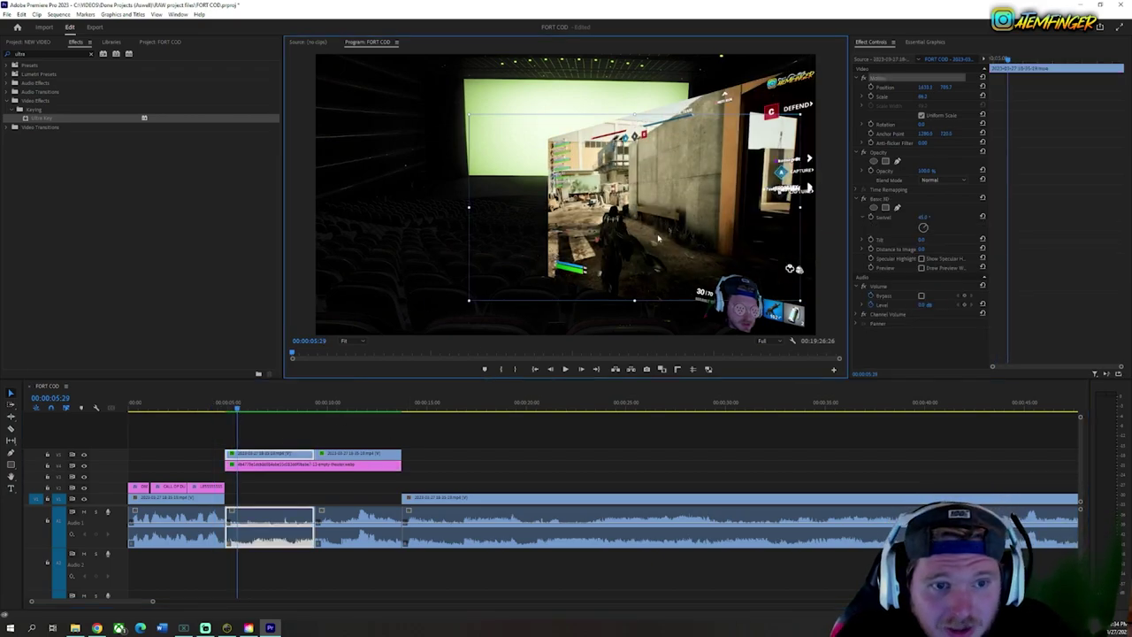
pyautogui.moveTo(661, 250); pyautogui.dragTo(662, 246)
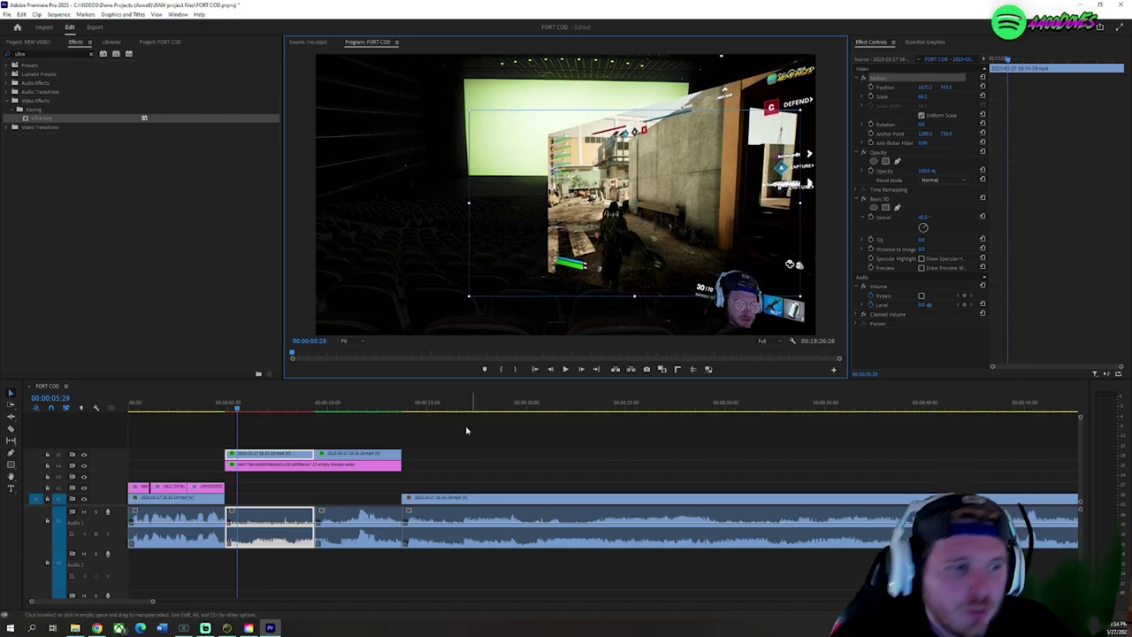
pyautogui.click(250, 422)
pyautogui.press('space')
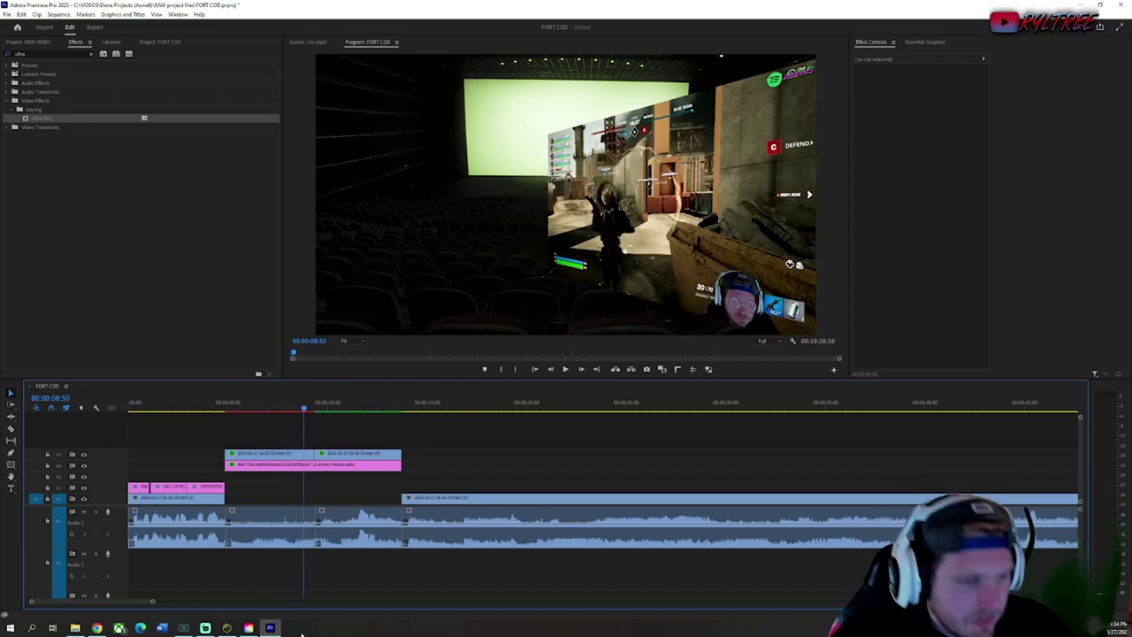
# Step: Add the second 2023-03-27 recording from the VIDEOS folder to V1 after the existing gameplay, leaving a gap, and move the playhead into it
pyautogui.moveTo(152, 602); pyautogui.dragTo(458, 601)
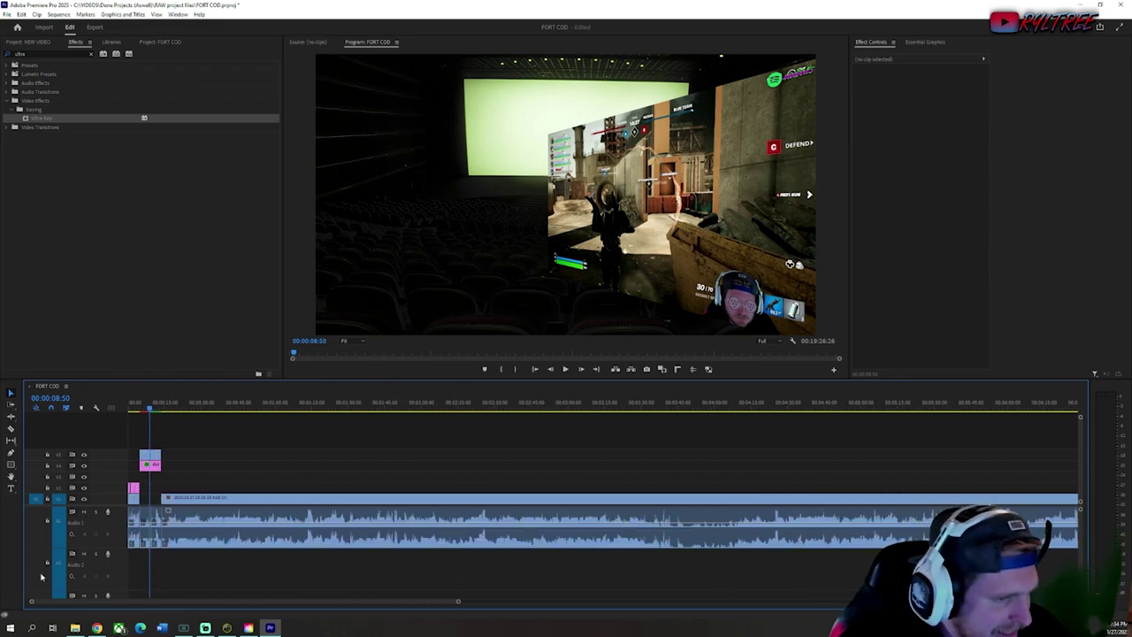
pyautogui.click(75, 628)
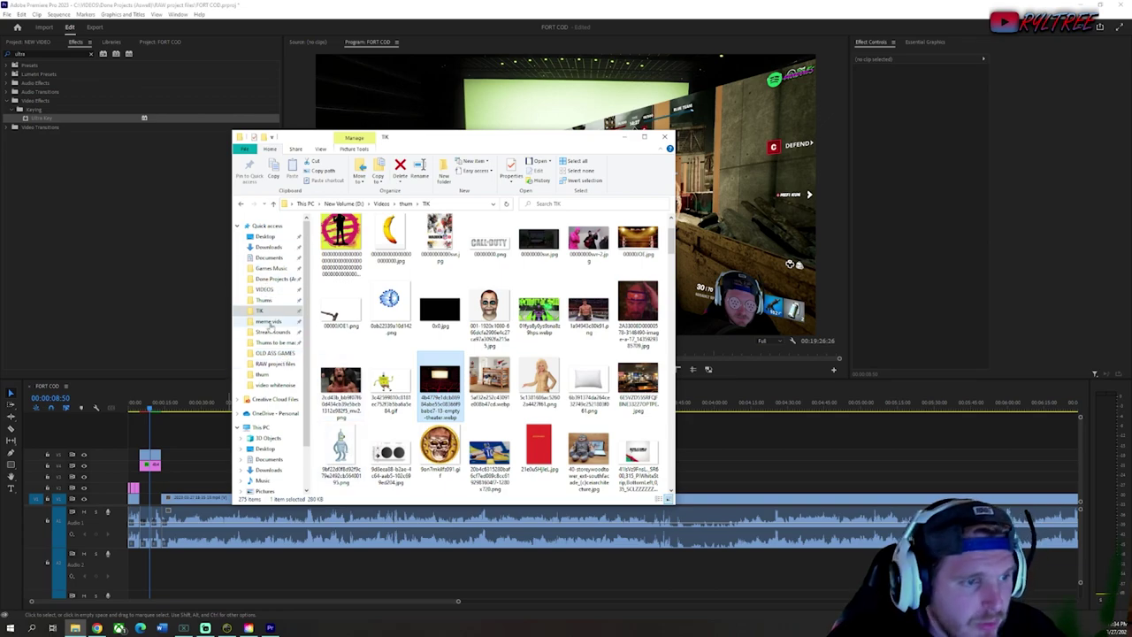
pyautogui.click(264, 289)
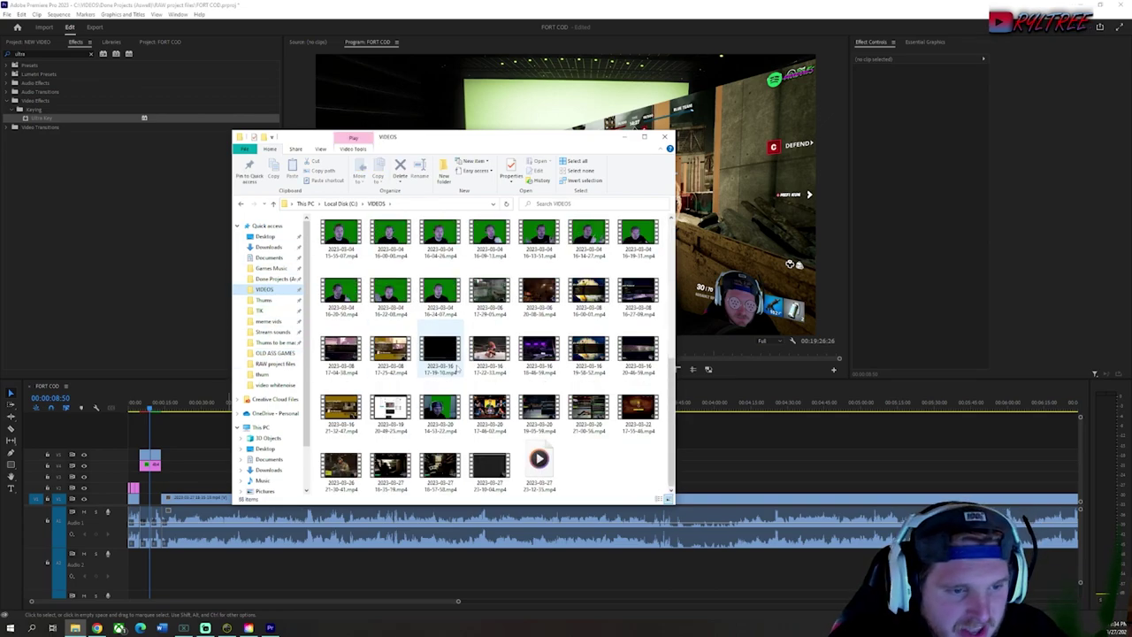
pyautogui.click(458, 602)
pyautogui.moveTo(458, 601); pyautogui.dragTo(590, 600)
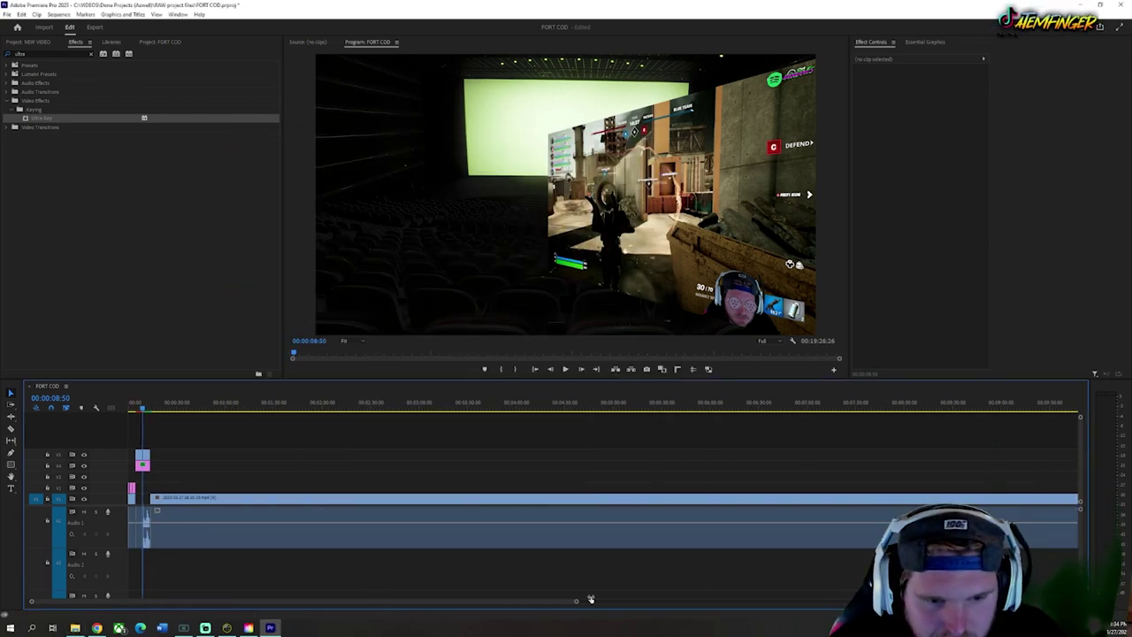
pyautogui.press('\\')
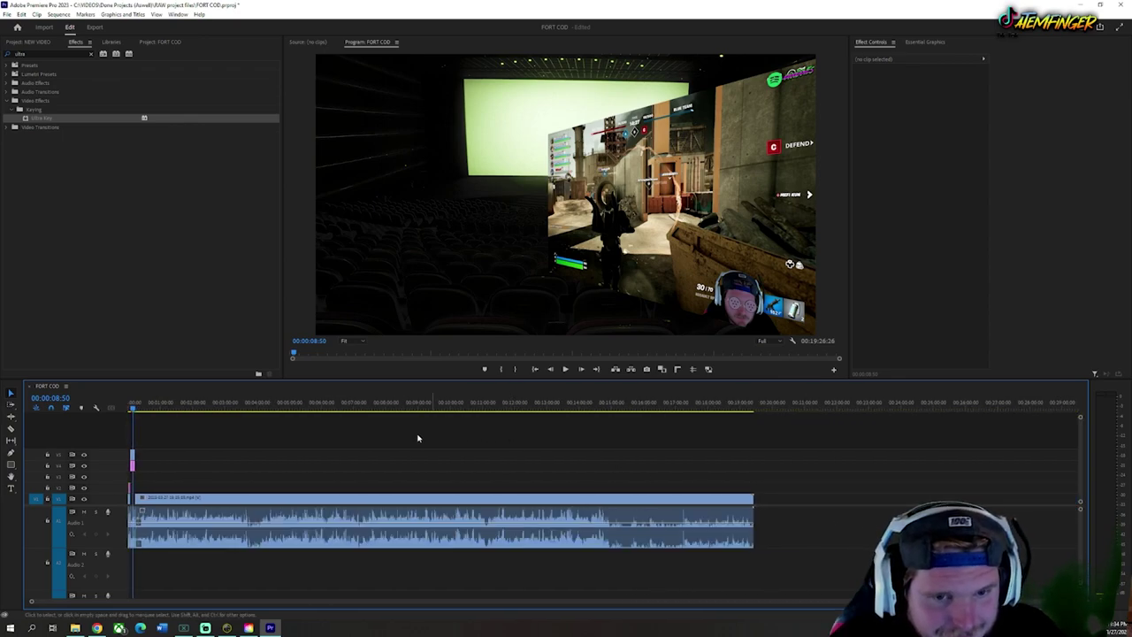
pyautogui.click(75, 628)
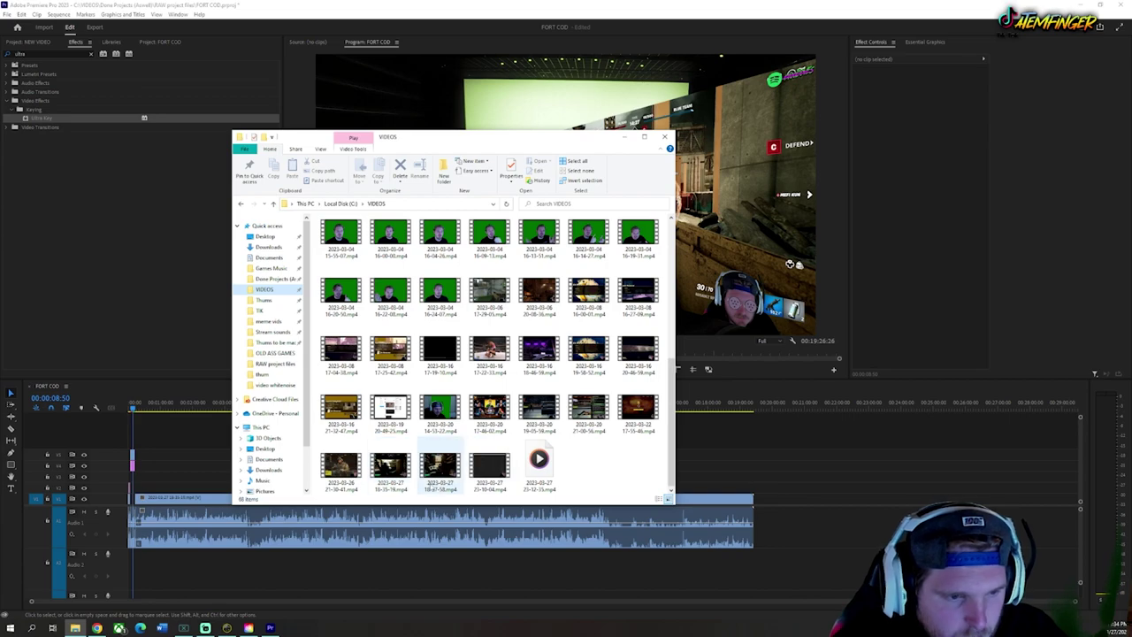
pyautogui.moveTo(446, 473); pyautogui.dragTo(801, 495)
pyautogui.click(801, 473)
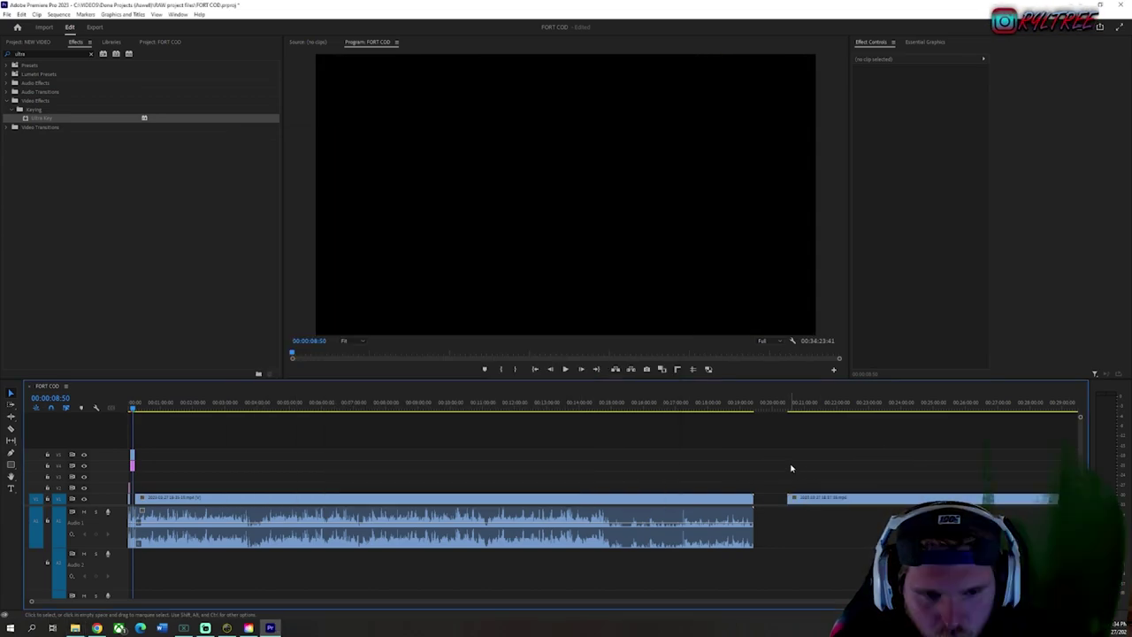
pyautogui.click(839, 502)
pyautogui.click(823, 404)
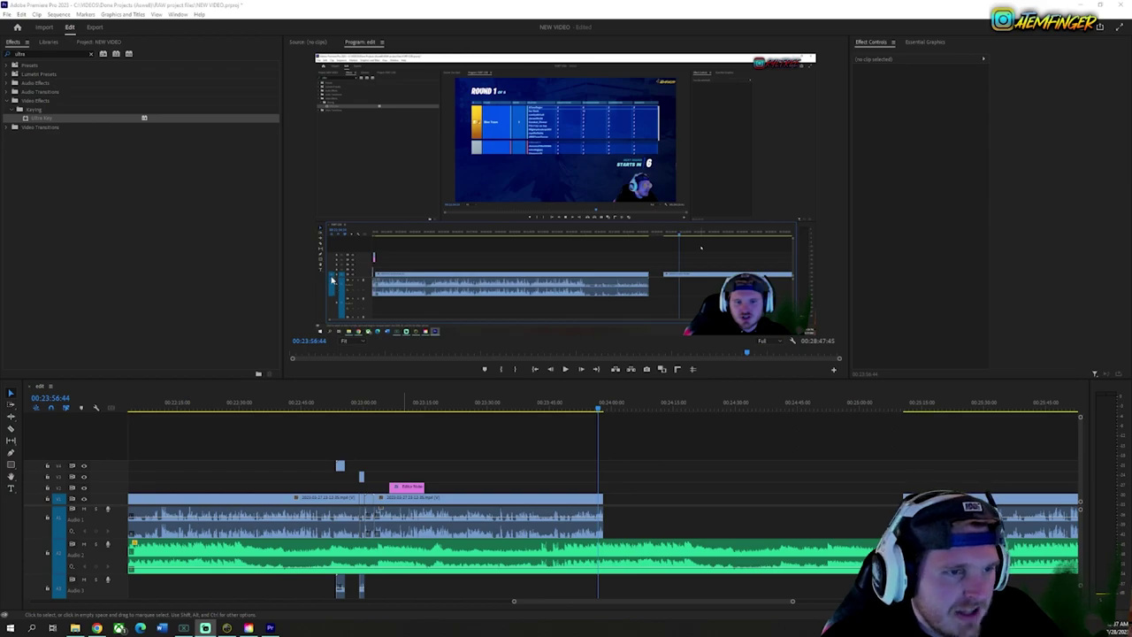
# Step: Resolve the Link Media dialog in the NEW VIDEO project by leaving the missing clip offline
pyautogui.click(31, 493)
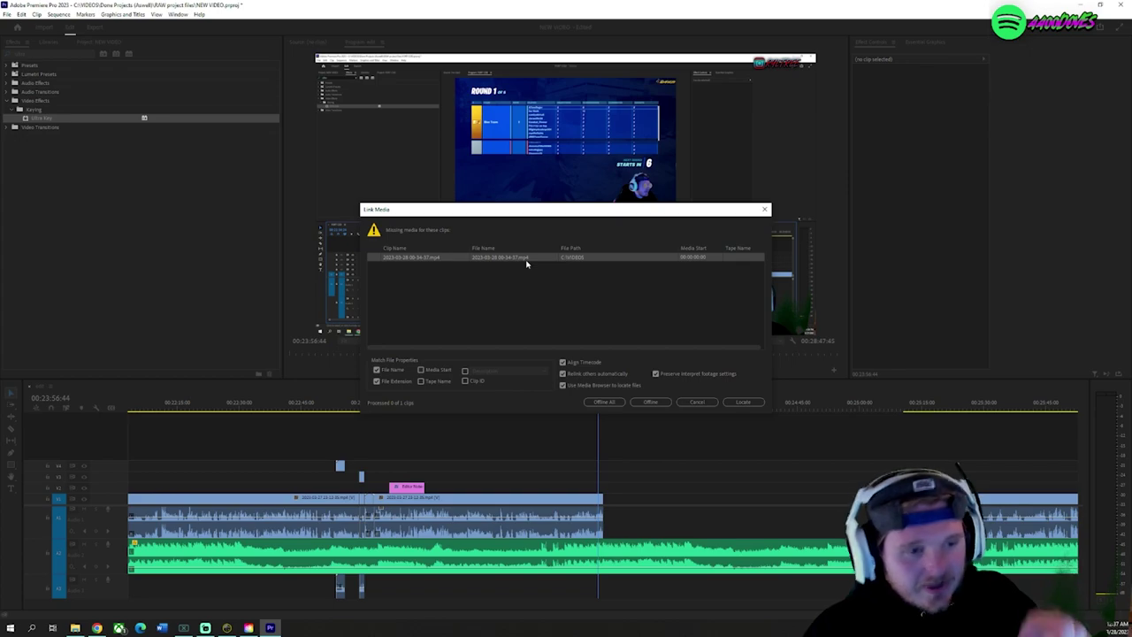
pyautogui.moveTo(456, 222); pyautogui.dragTo(461, 205)
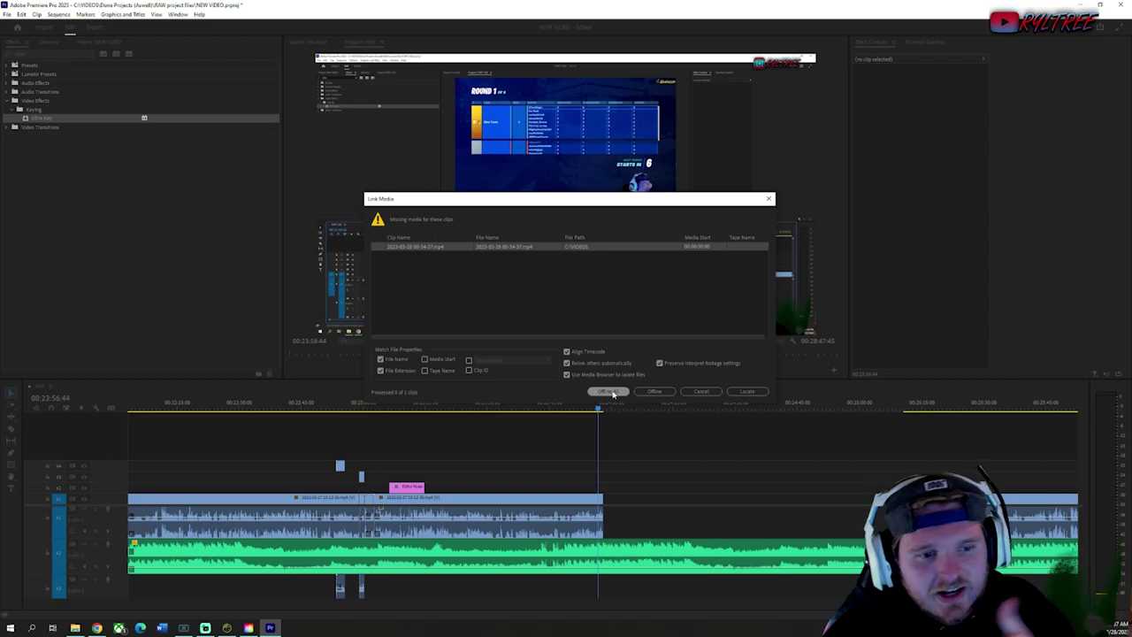
pyautogui.click(654, 391)
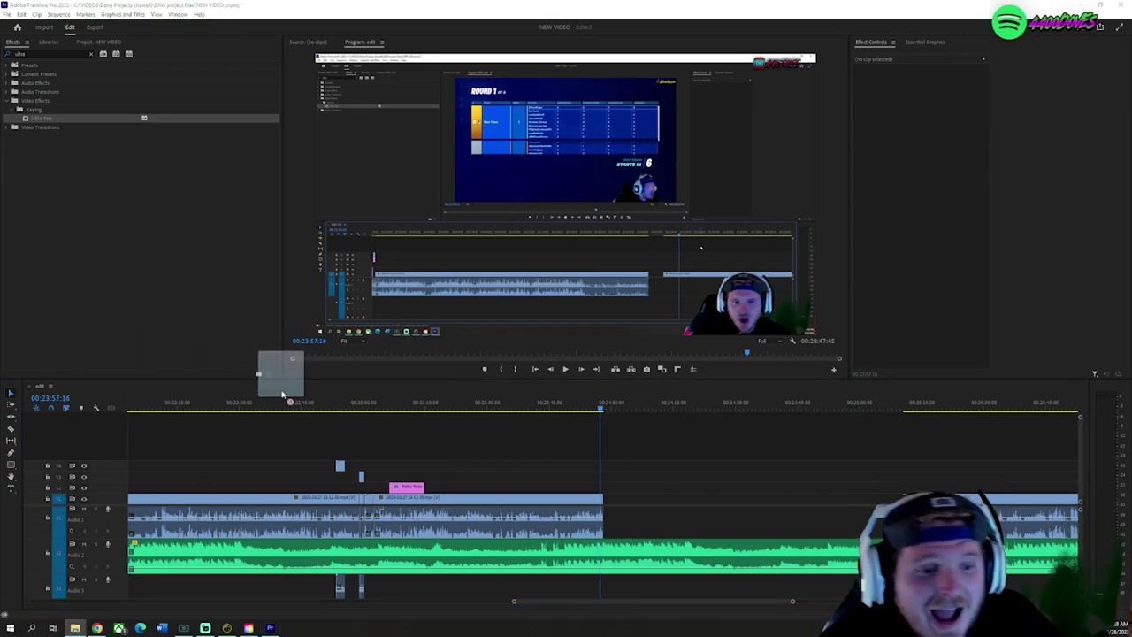
# Step: Place the green-screen crying man clip on V1 directly after the recording near 00:23:58 and play it from about 00:24:01
pyautogui.moveTo(279, 395); pyautogui.dragTo(614, 499)
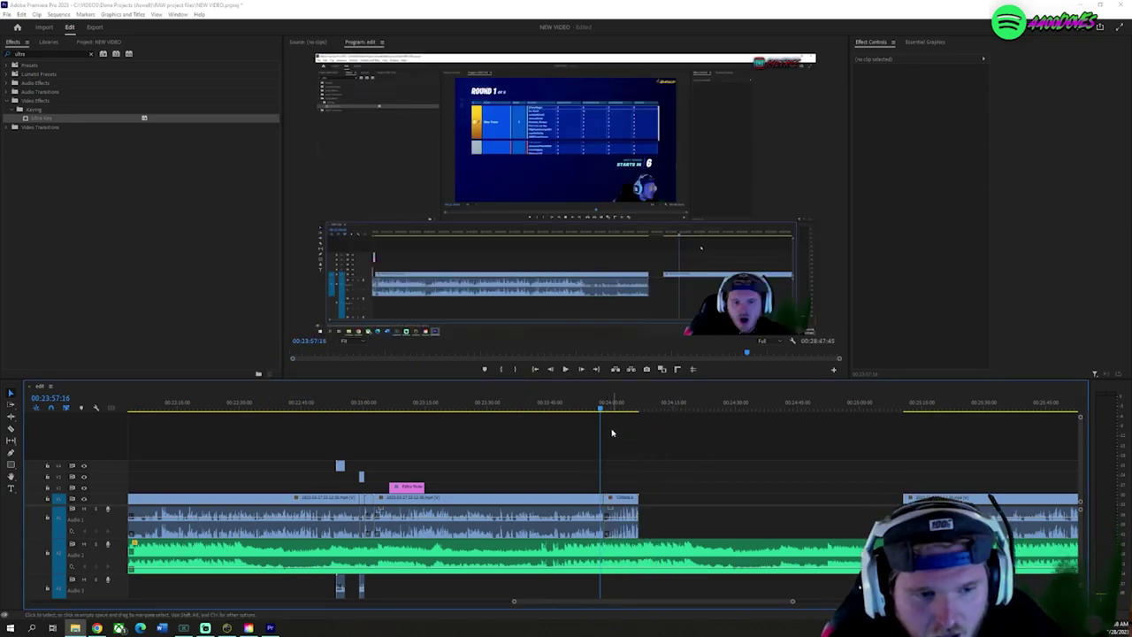
pyautogui.moveTo(600, 405); pyautogui.dragTo(619, 407)
pyautogui.click(565, 369)
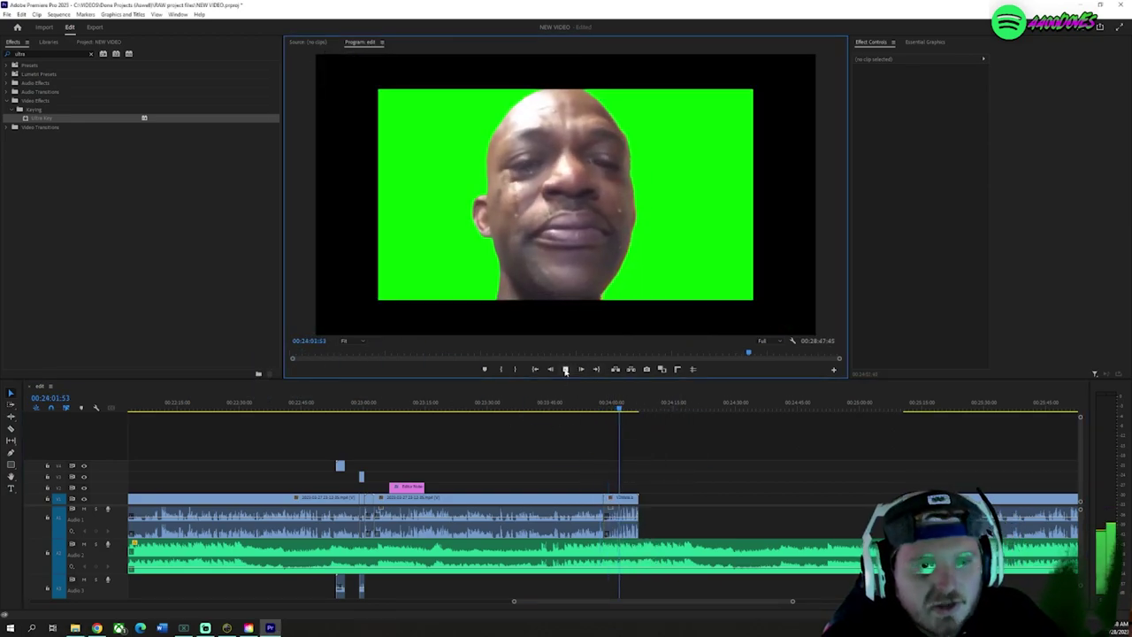
# Step: Stop playback, cut the crying man clip from V1 and move the playhead to just before the recording's end
pyautogui.click(565, 368)
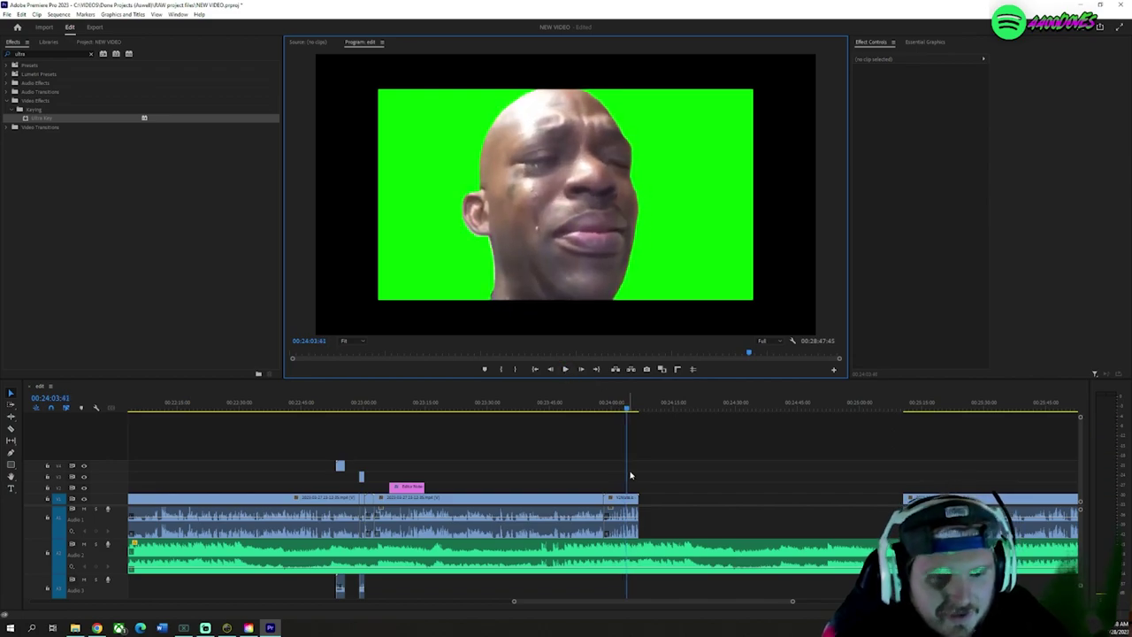
pyautogui.rightClick(626, 502)
pyautogui.click(643, 36)
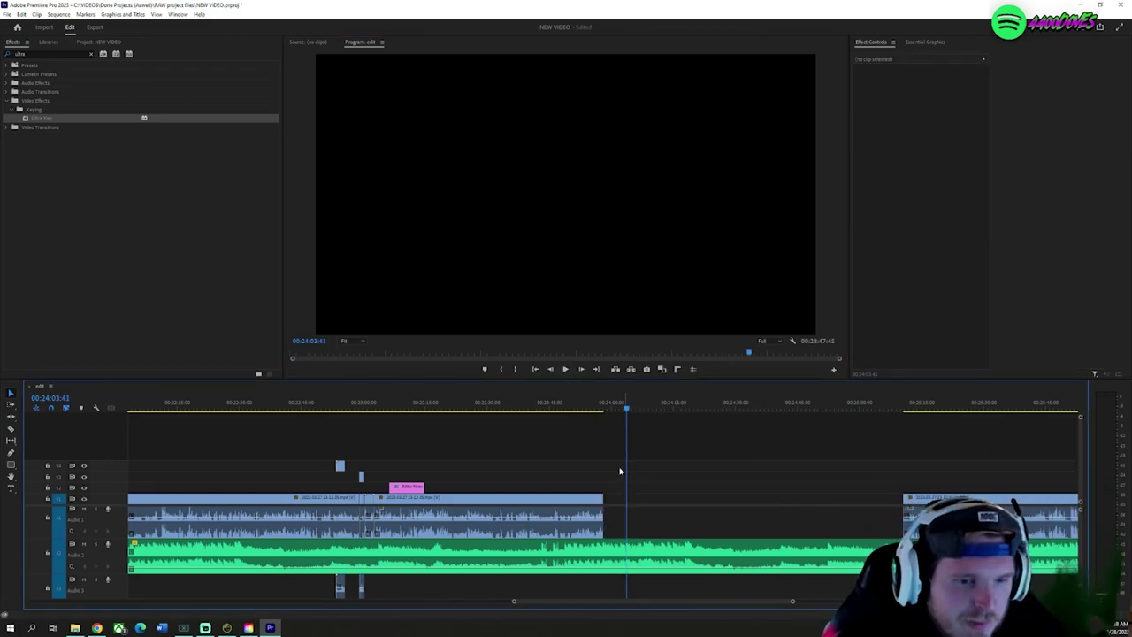
pyautogui.click(599, 405)
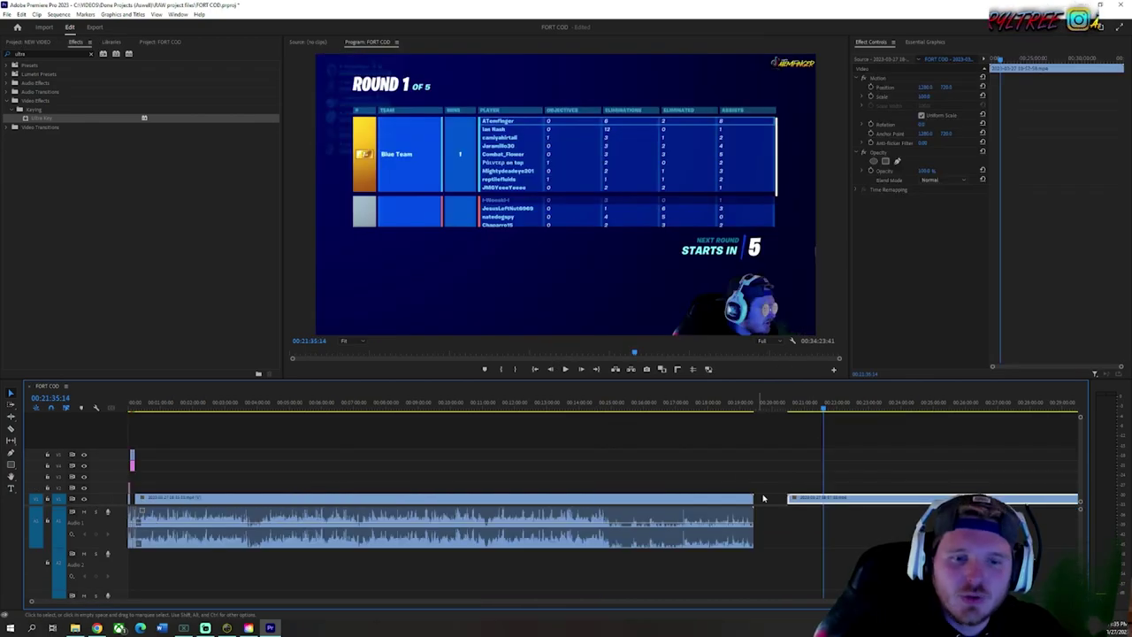
# Step: Move the second 2023-03-27 recording directly against the first gameplay clip on V1 and save the FORT COD project
pyautogui.moveTo(791, 498); pyautogui.dragTo(844, 517)
pyautogui.click(832, 500)
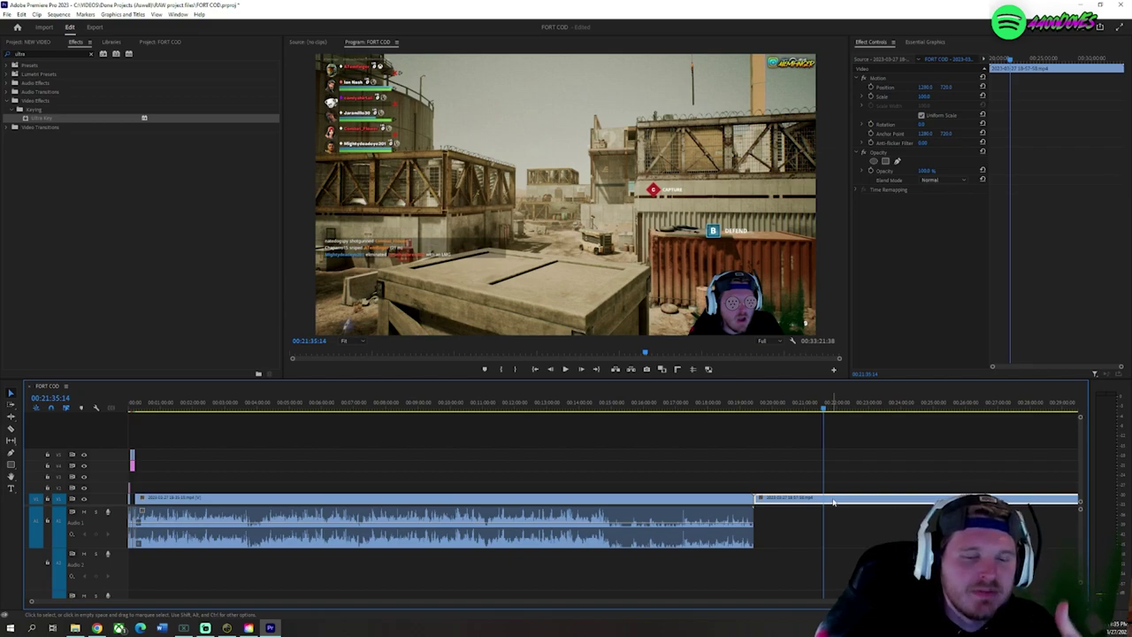
pyautogui.moveTo(871, 515); pyautogui.dragTo(828, 487)
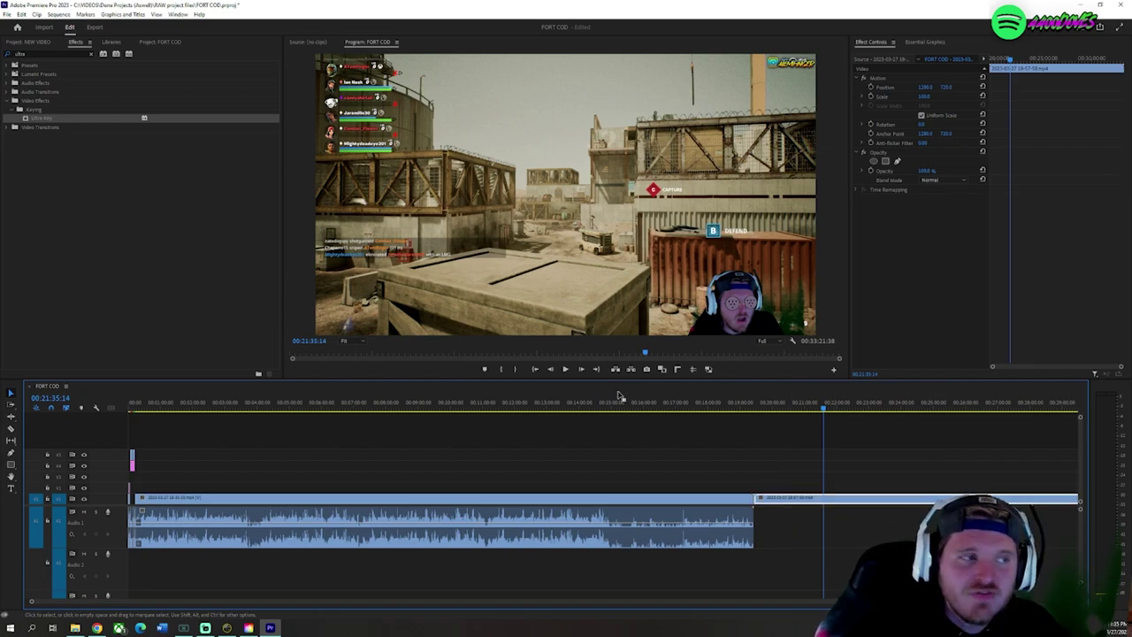
pyautogui.click(9, 14)
pyautogui.click(34, 134)
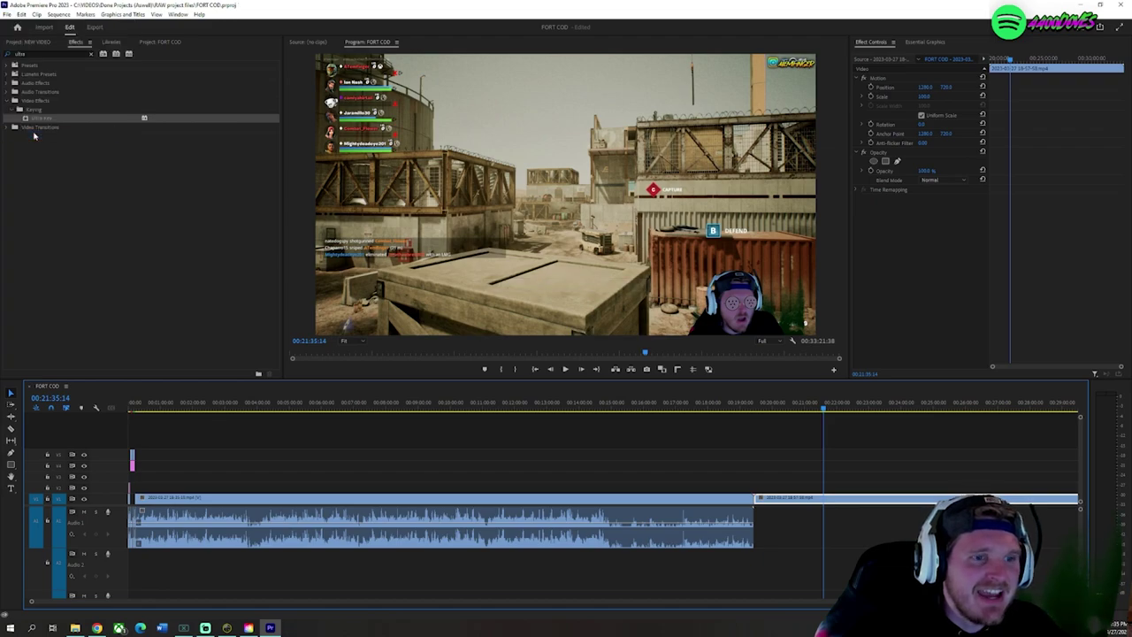
pyautogui.rightClick(889, 60)
pyautogui.click(949, 79)
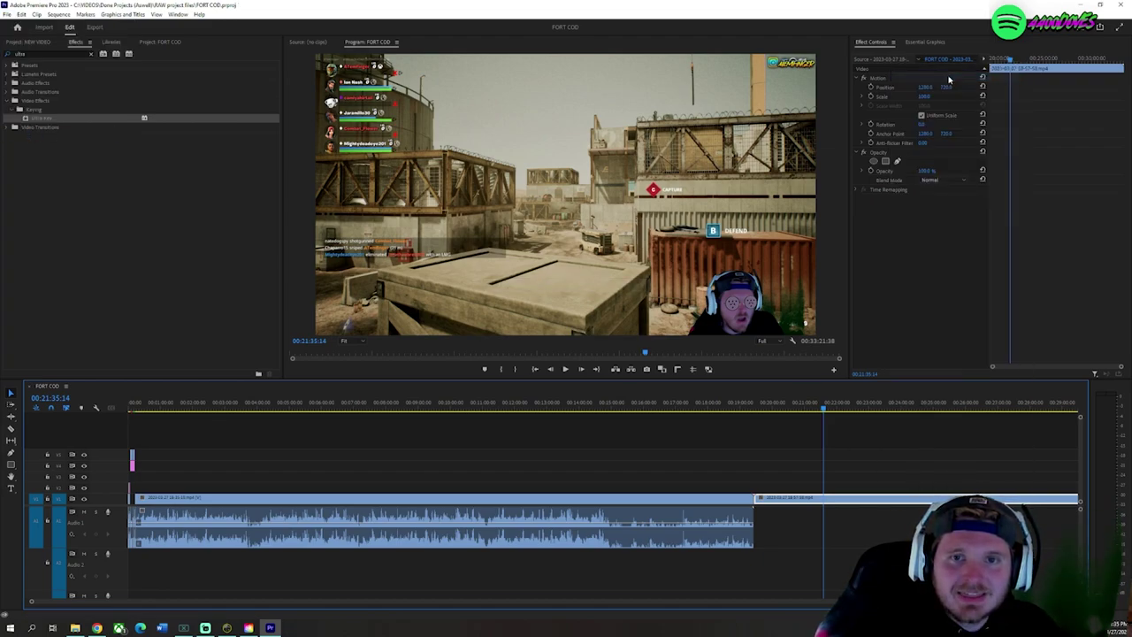
# Step: Cut the second recording, which lacks audio, from V1 and save the FORT COD project
pyautogui.rightClick(870, 500)
pyautogui.click(911, 64)
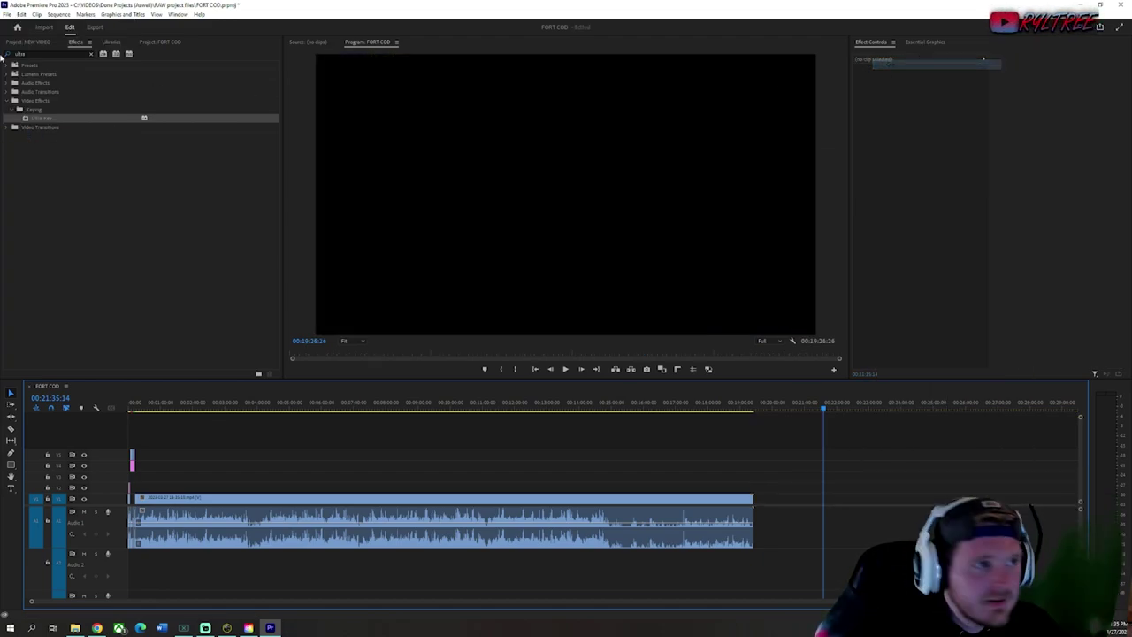
pyautogui.click(9, 15)
pyautogui.click(33, 135)
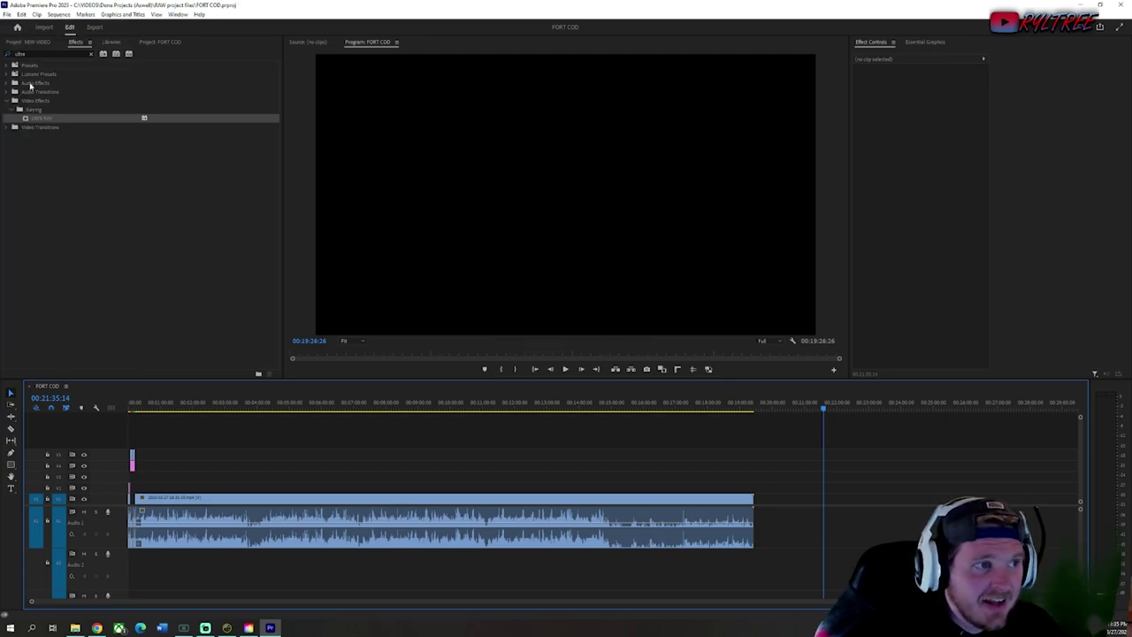
# Step: Close the FORT COD and NEW VIDEO projects, discarding NEW VIDEO's changes, and reopen FORT COD from the recent projects
pyautogui.click(7, 15)
pyautogui.click(35, 86)
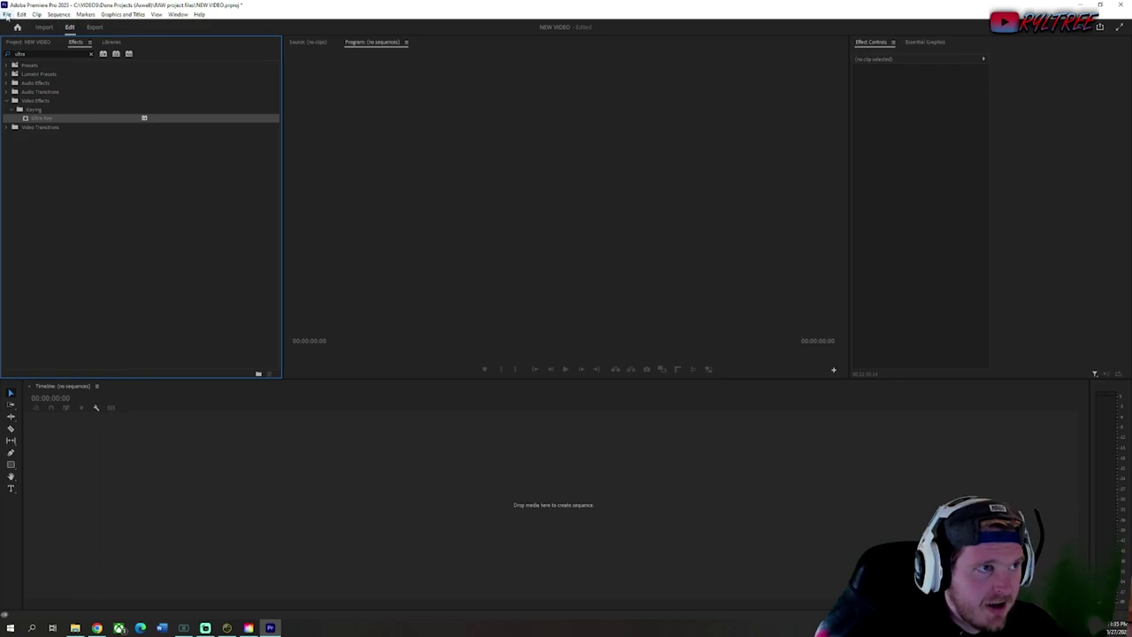
pyautogui.click(7, 15)
pyautogui.click(35, 84)
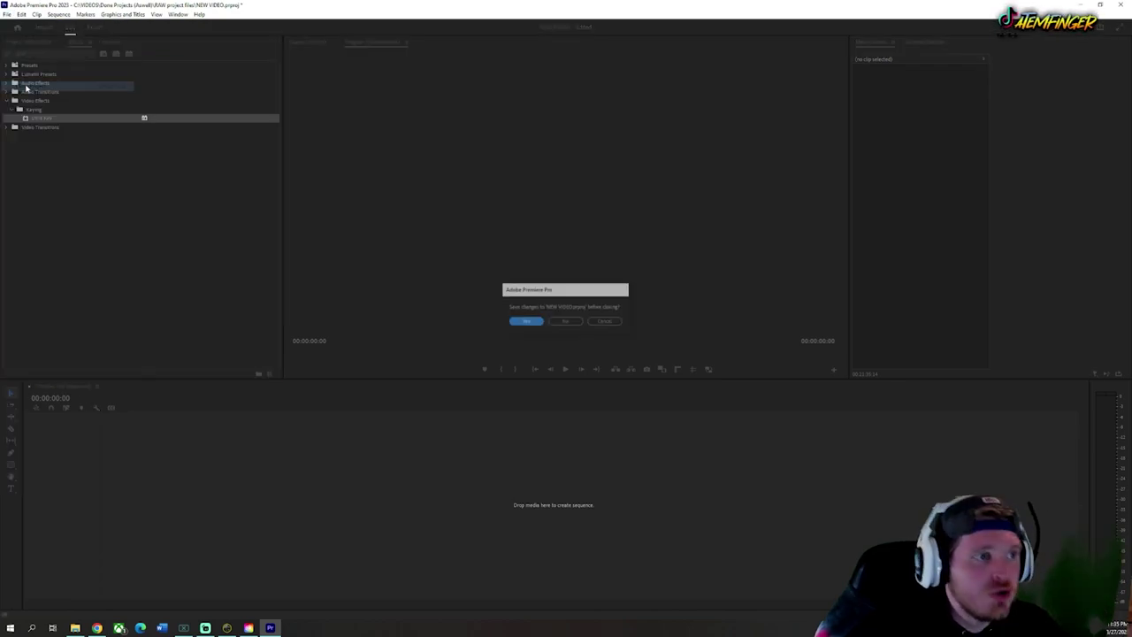
pyautogui.click(571, 323)
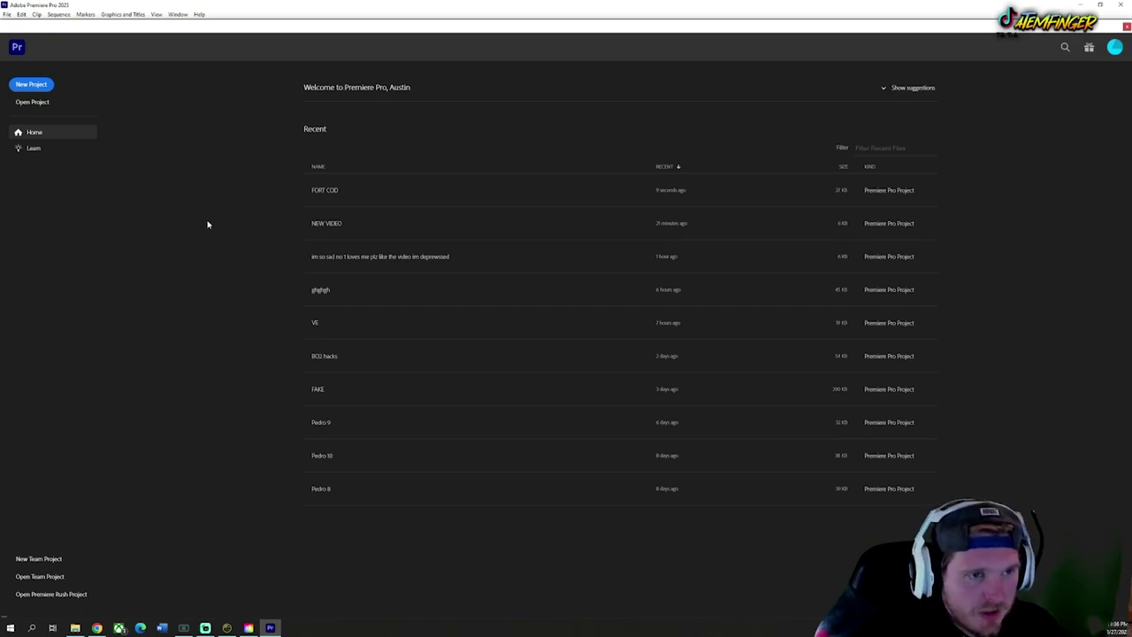
pyautogui.click(360, 190)
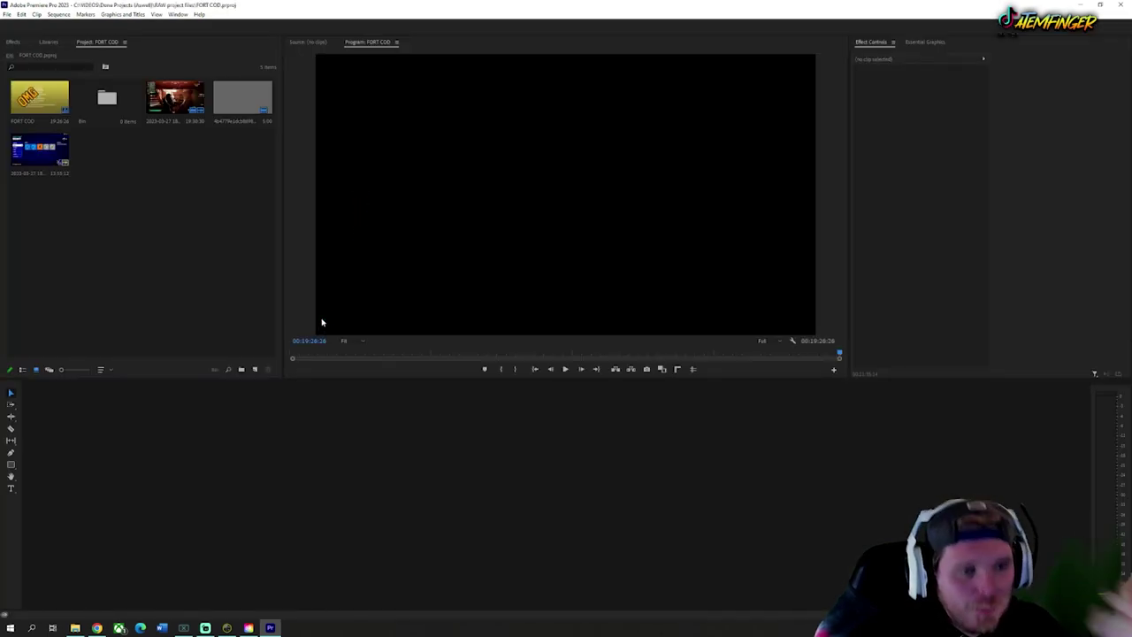
# Step: Add the second 2023-03-27 recording from the VIDEOS folder to V1 directly after the gameplay and cut it again
pyautogui.hotkey('alt', 'Tab')
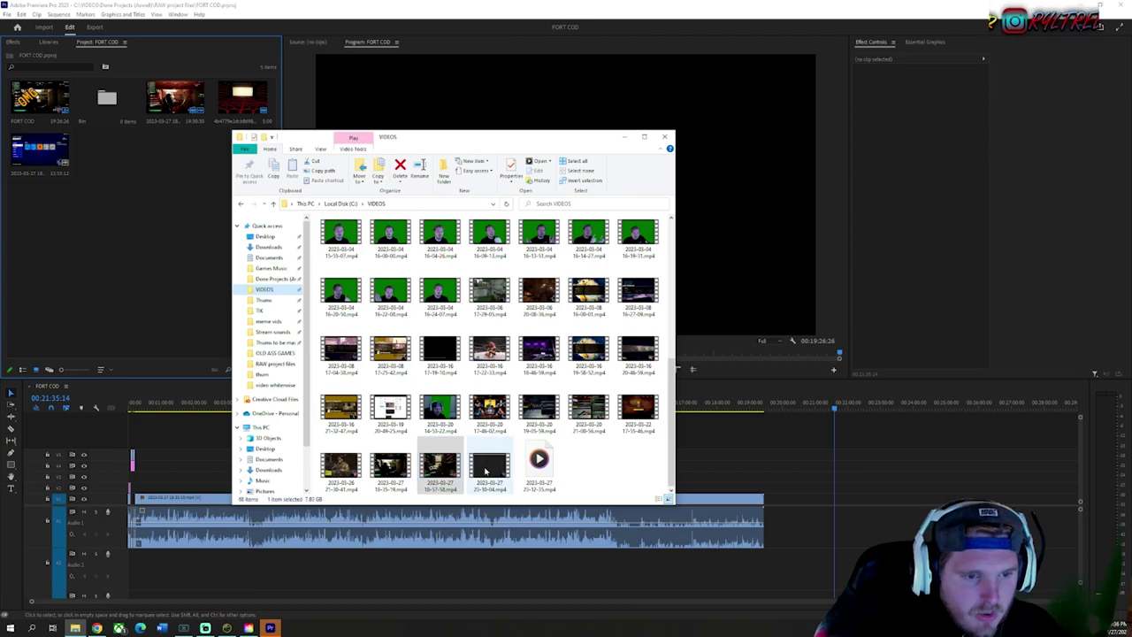
pyautogui.moveTo(440, 465); pyautogui.dragTo(770, 513)
pyautogui.rightClick(821, 501)
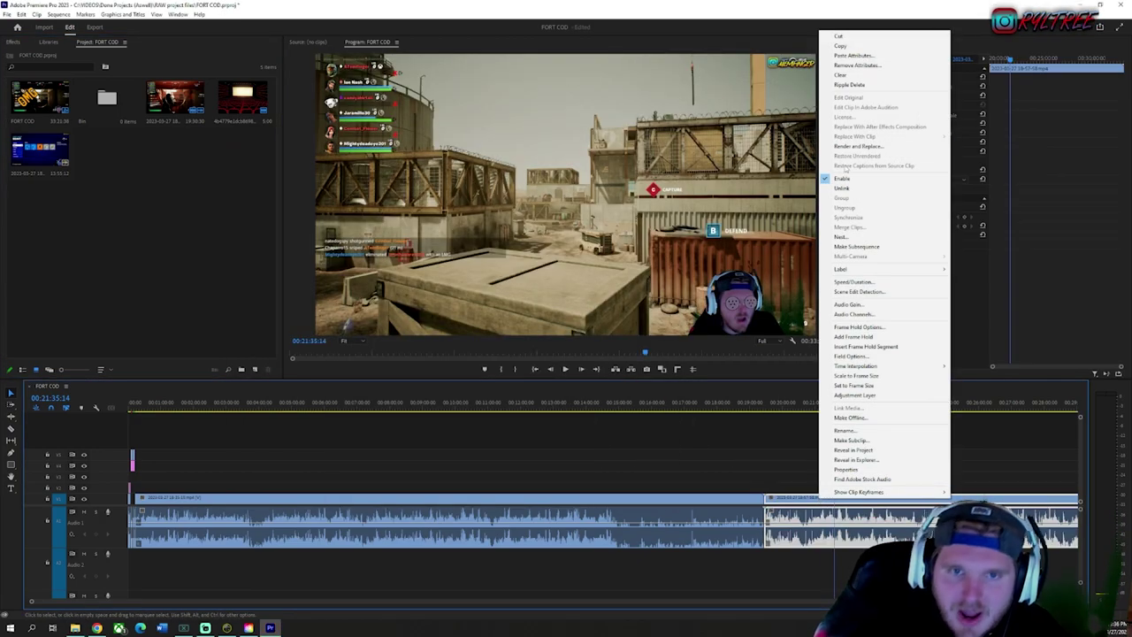
pyautogui.click(845, 38)
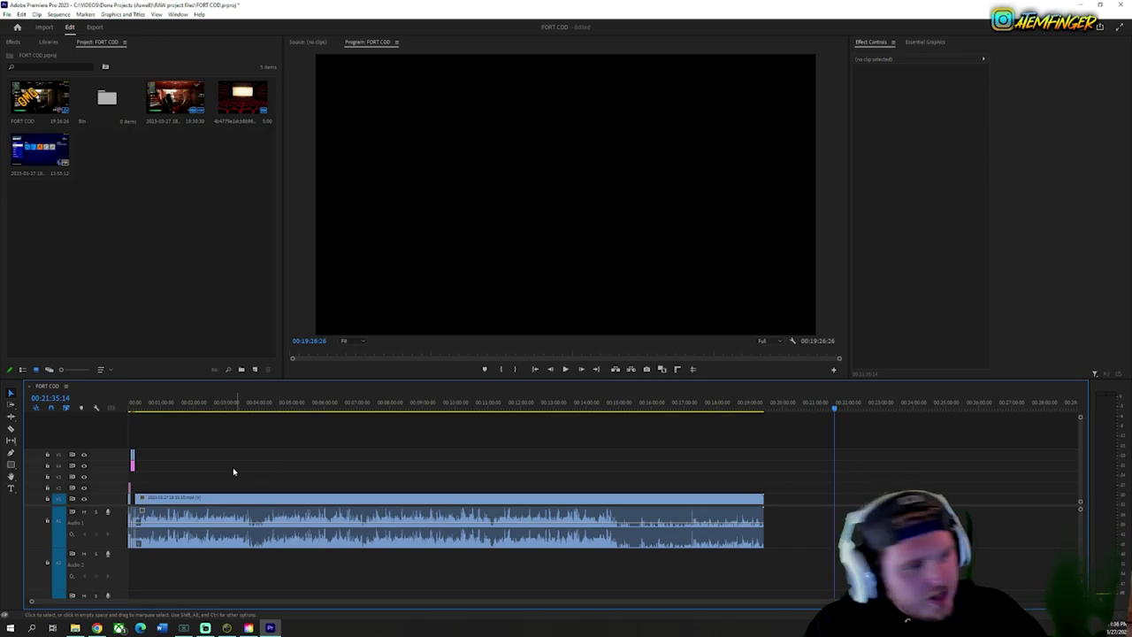
# Step: Reduce the audio track heights and move the playhead from the sequence start into the gameplay at about 00:00:16:40
pyautogui.moveTo(1080, 511); pyautogui.dragTo(1080, 502)
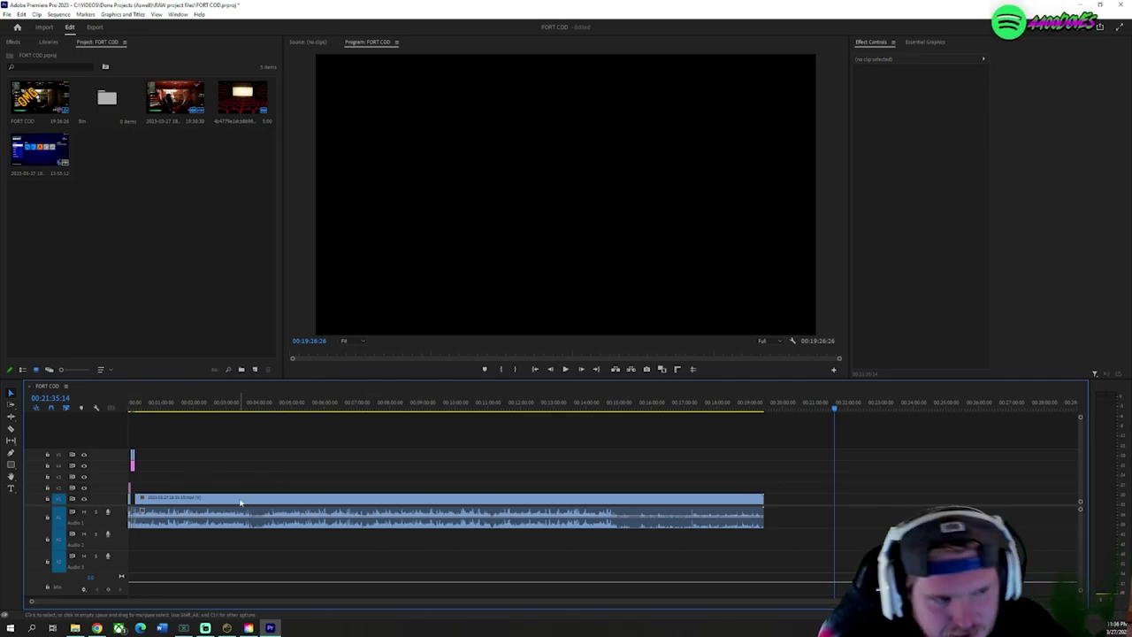
pyautogui.click(156, 424)
pyautogui.press('Home')
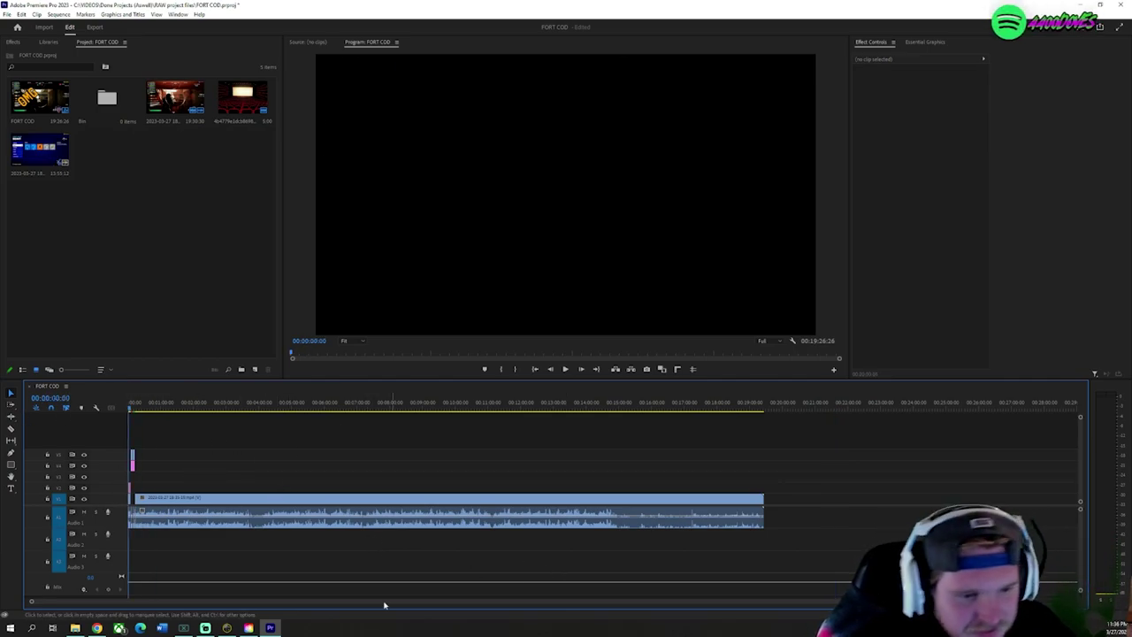
pyautogui.press('=')
pyautogui.press('=')
pyautogui.press('=')
pyautogui.press('=')
pyautogui.press('=')
pyautogui.press('=')
pyautogui.press('=')
pyautogui.press('=')
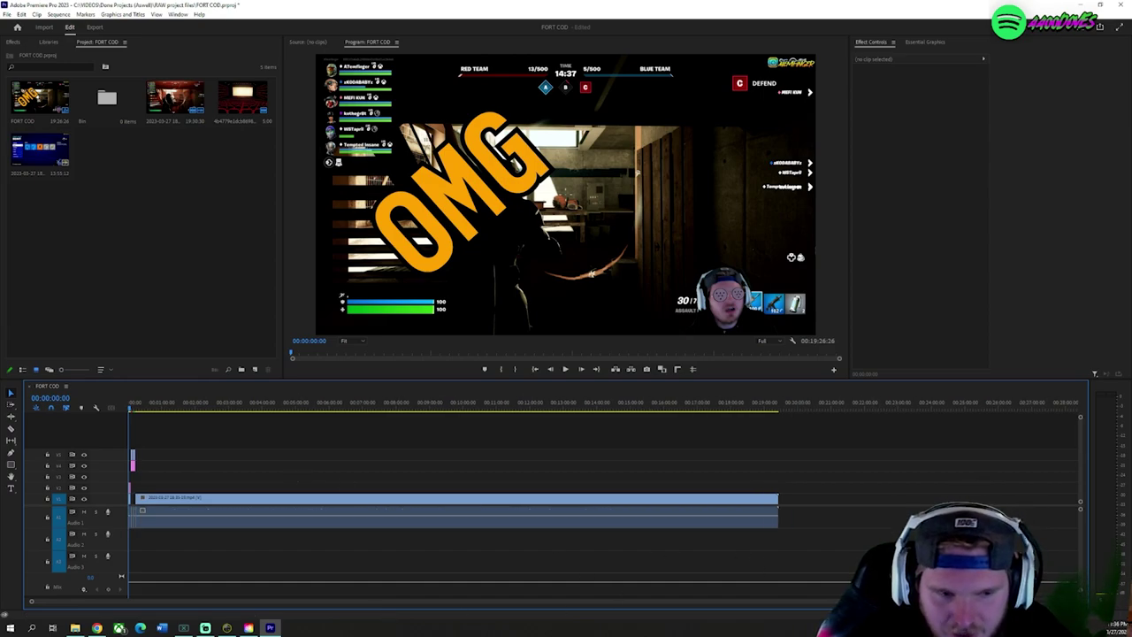
pyautogui.press('-')
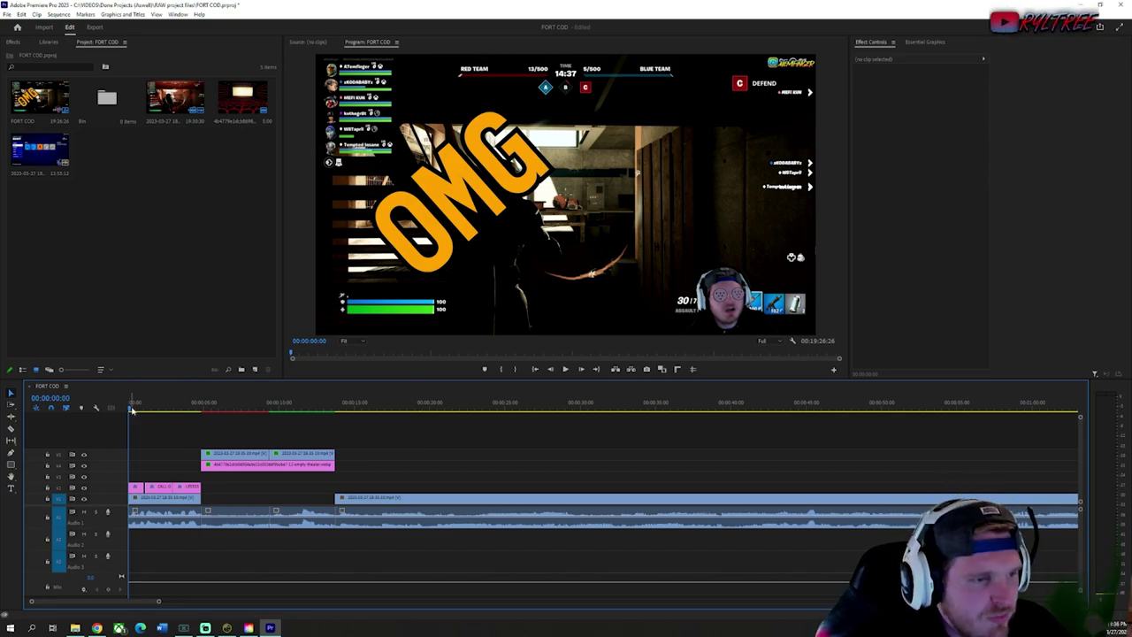
pyautogui.moveTo(132, 409); pyautogui.dragTo(384, 423)
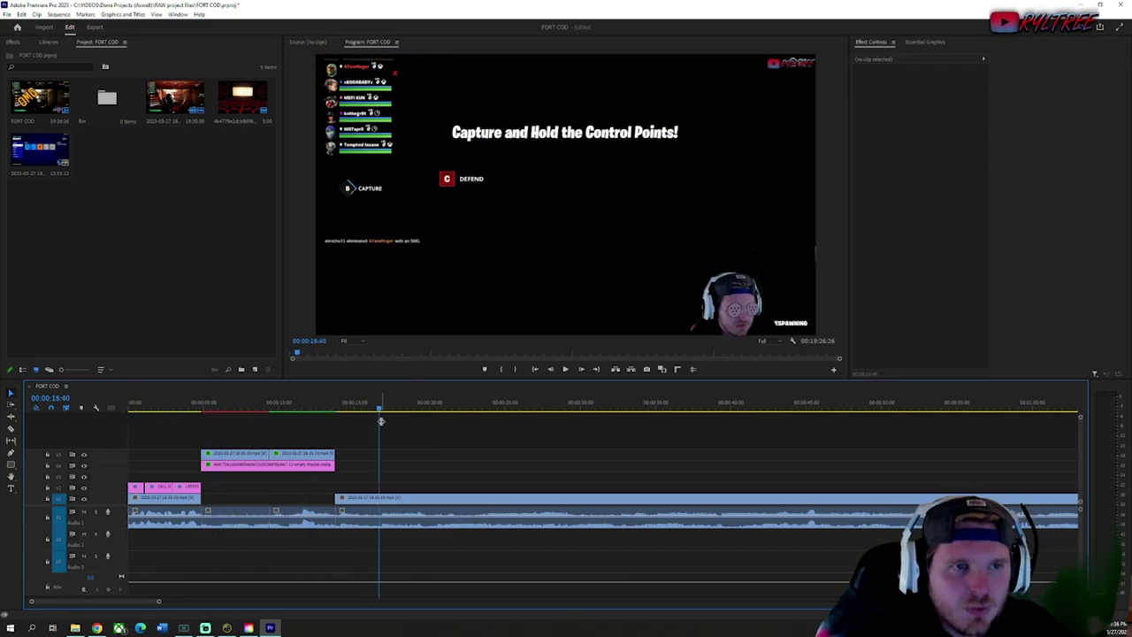